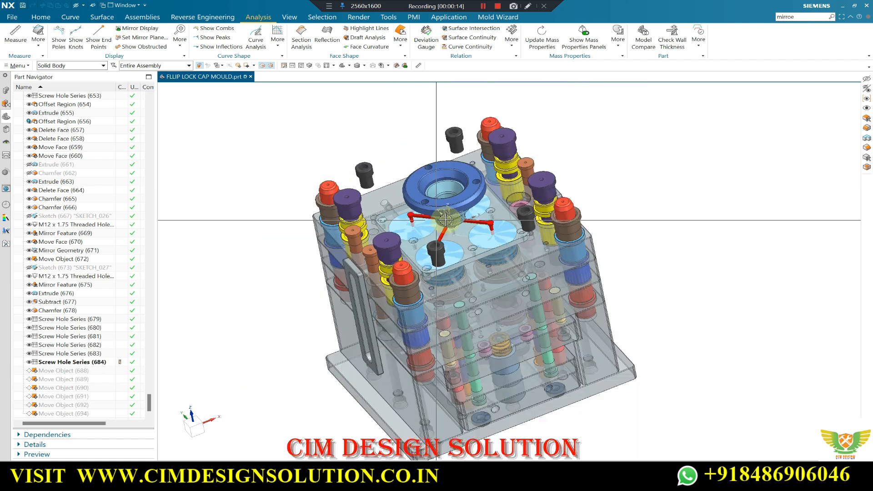
Switch to AutoCAD and look over the flip lock cap mould's assembly, plate and component finish drawings.
{"action": "scroll", "coordinate": [437, 228], "scroll_direction": "up", "scroll_amount": 2}
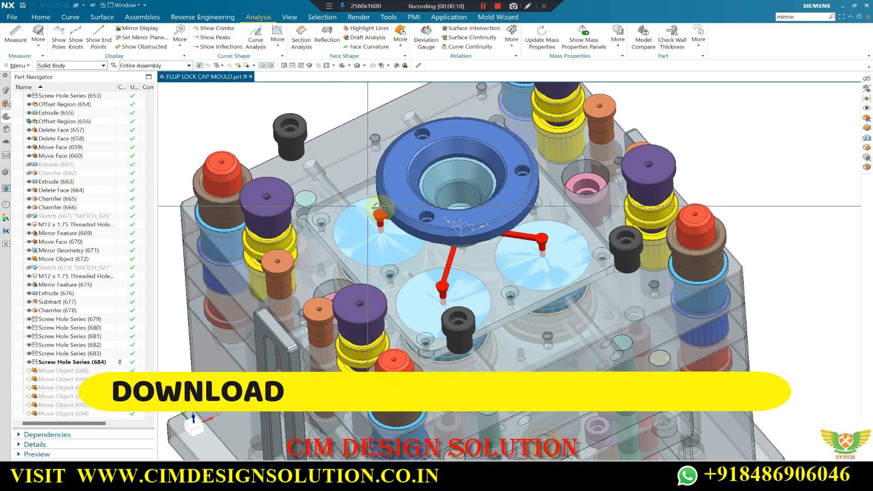
{"action": "mouse_move", "coordinate": [652, 475]}
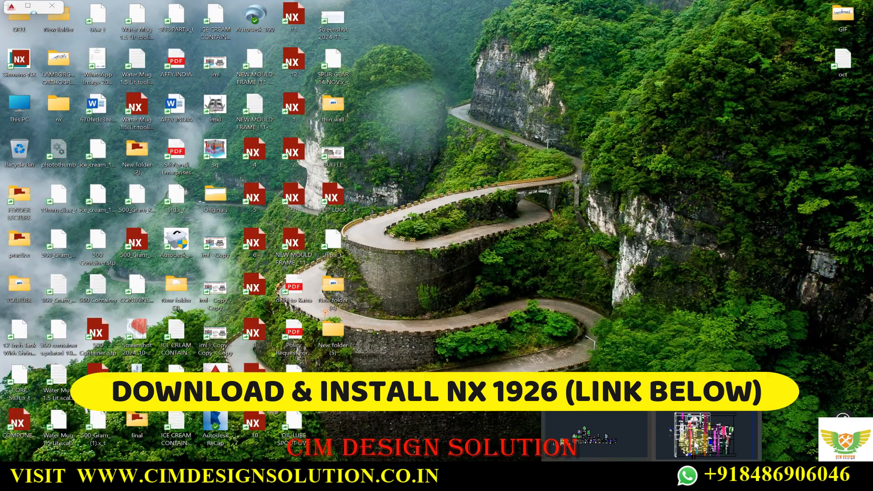
{"action": "left_click", "coordinate": [697, 431]}
{"action": "scroll", "coordinate": [265, 160], "scroll_direction": "up", "scroll_amount": 2}
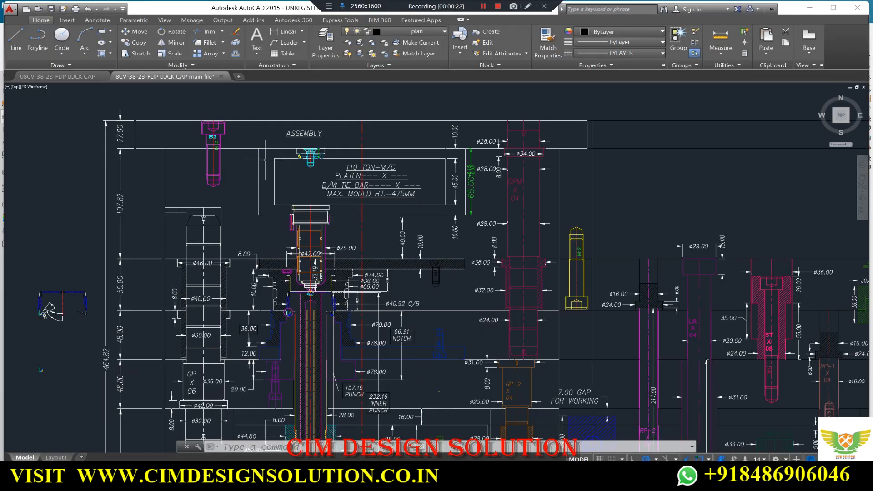
{"action": "scroll", "coordinate": [384, 202], "scroll_direction": "down", "scroll_amount": 12}
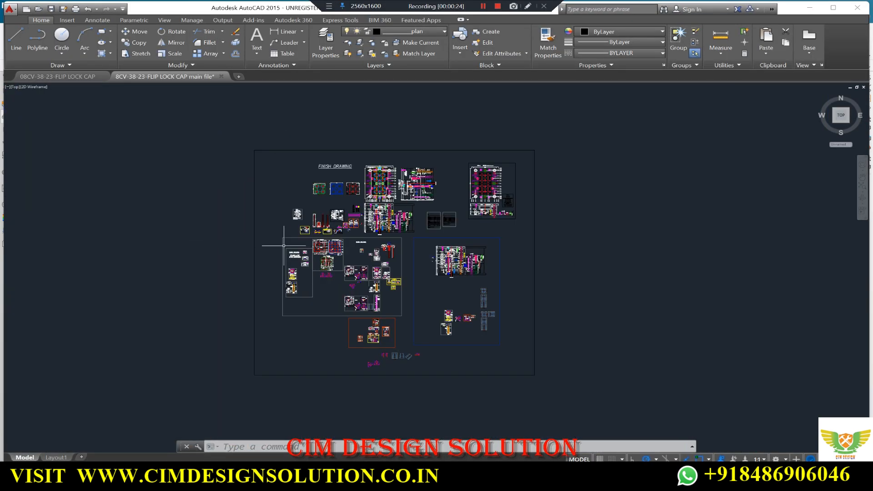
{"action": "scroll", "coordinate": [320, 252], "scroll_direction": "up", "scroll_amount": 2}
{"action": "scroll", "coordinate": [337, 244], "scroll_direction": "up", "scroll_amount": 12}
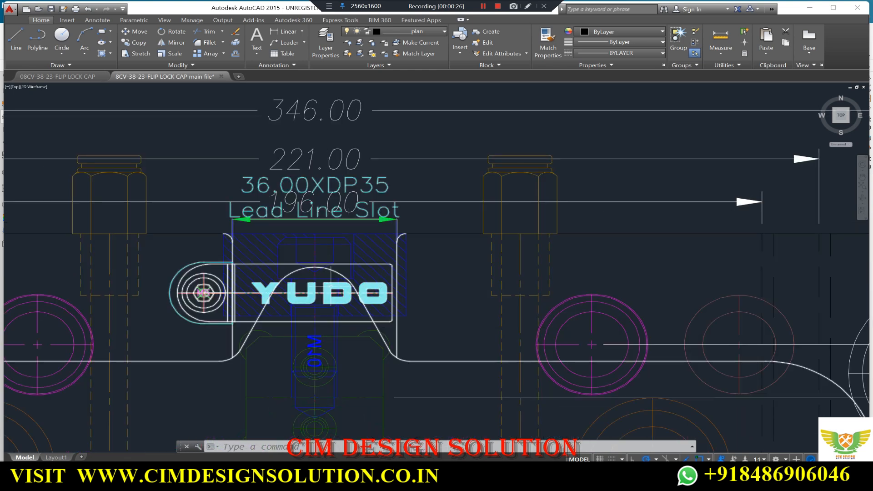
{"action": "scroll", "coordinate": [367, 248], "scroll_direction": "down", "scroll_amount": 10}
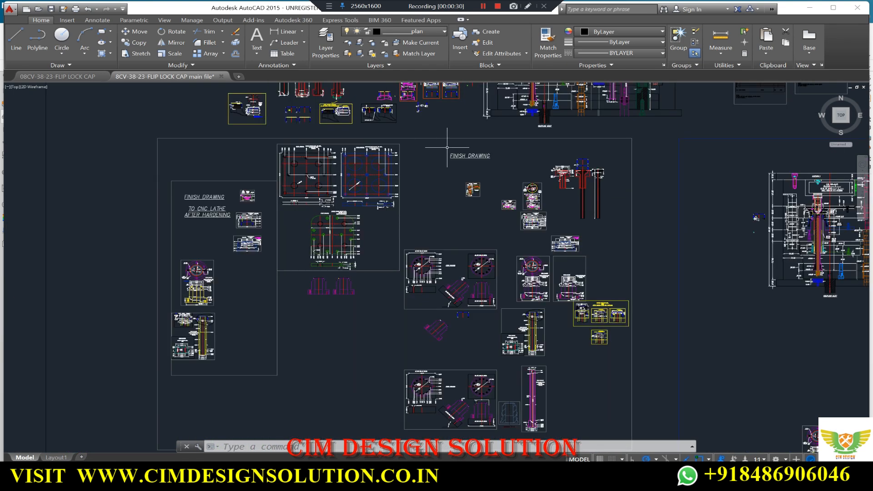
{"action": "scroll", "coordinate": [447, 147], "scroll_direction": "up", "scroll_amount": 2}
{"action": "scroll", "coordinate": [463, 208], "scroll_direction": "down", "scroll_amount": 4}
{"action": "scroll", "coordinate": [411, 262], "scroll_direction": "up", "scroll_amount": 4}
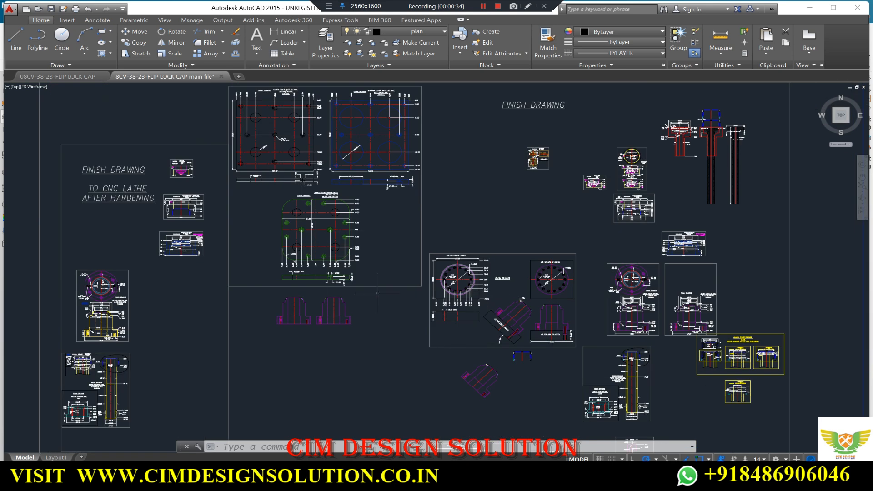
{"action": "scroll", "coordinate": [209, 268], "scroll_direction": "down", "scroll_amount": 3}
{"action": "scroll", "coordinate": [231, 225], "scroll_direction": "up", "scroll_amount": 5}
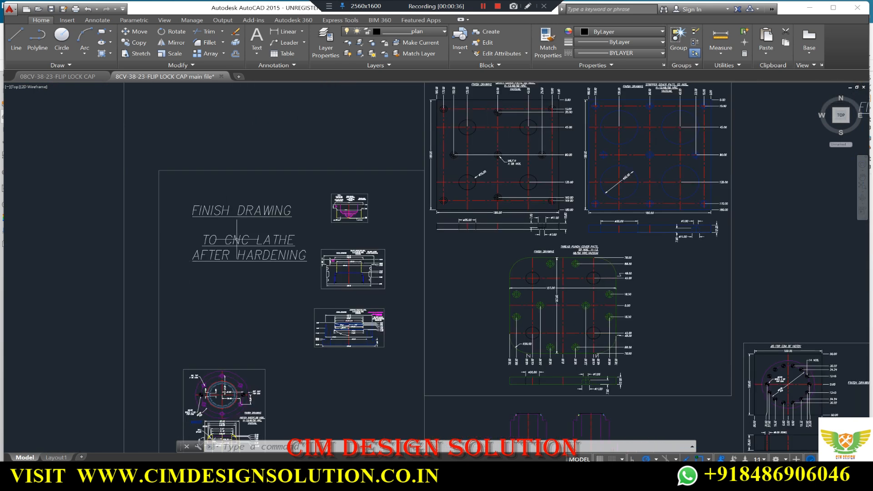
{"action": "scroll", "coordinate": [236, 239], "scroll_direction": "down", "scroll_amount": 5}
{"action": "scroll", "coordinate": [560, 243], "scroll_direction": "up", "scroll_amount": 2}
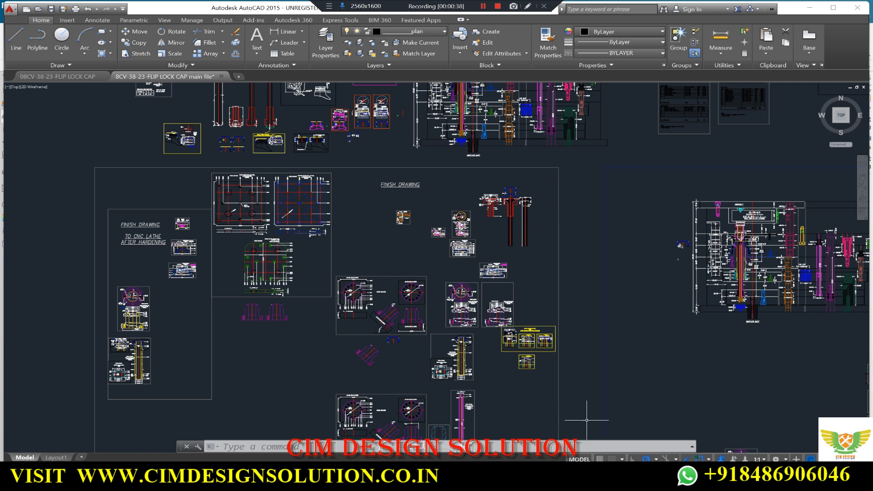
Switch to NX and examine the mould assembly from the front, around the red runner and the cavity inserts.
{"action": "left_click", "coordinate": [541, 475]}
{"action": "scroll", "coordinate": [447, 223], "scroll_direction": "down", "scroll_amount": 5}
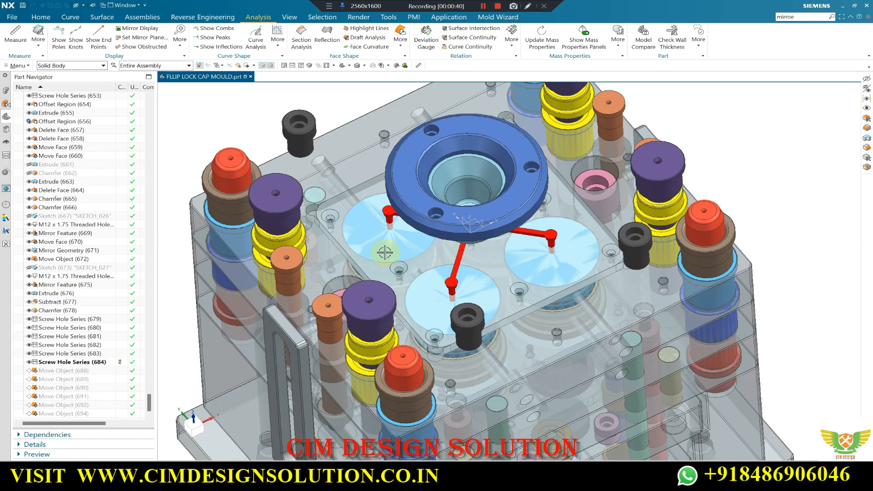
{"action": "middle_click_drag", "start_coordinate": [380, 213], "coordinate": [422, 240]}
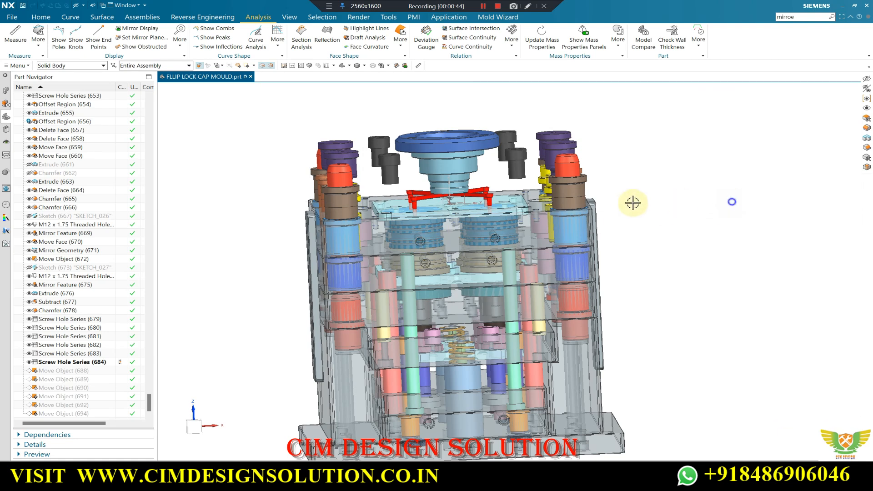
{"action": "key", "text": "F8"}
{"action": "scroll", "coordinate": [449, 221], "scroll_direction": "up", "scroll_amount": 3}
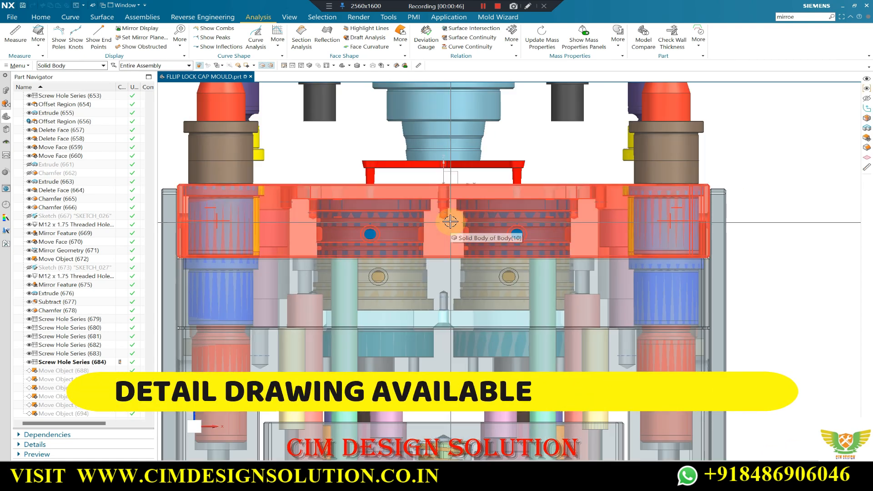
{"action": "scroll", "coordinate": [450, 222], "scroll_direction": "up", "scroll_amount": 2}
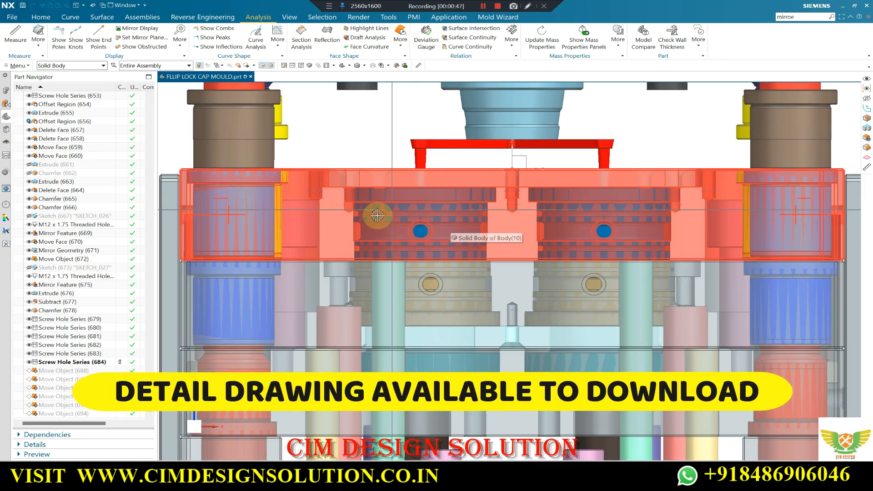
{"action": "scroll", "coordinate": [377, 216], "scroll_direction": "down", "scroll_amount": 2}
{"action": "middle_click_drag", "start_coordinate": [352, 209], "coordinate": [334, 223]}
{"action": "scroll", "coordinate": [335, 222], "scroll_direction": "down", "scroll_amount": 1}
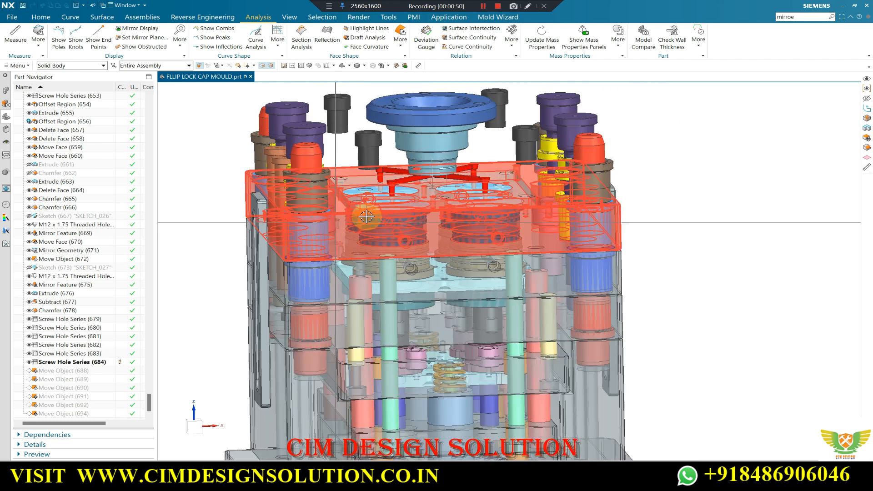
{"action": "key", "text": "F8"}
{"action": "scroll", "coordinate": [336, 180], "scroll_direction": "up", "scroll_amount": 3}
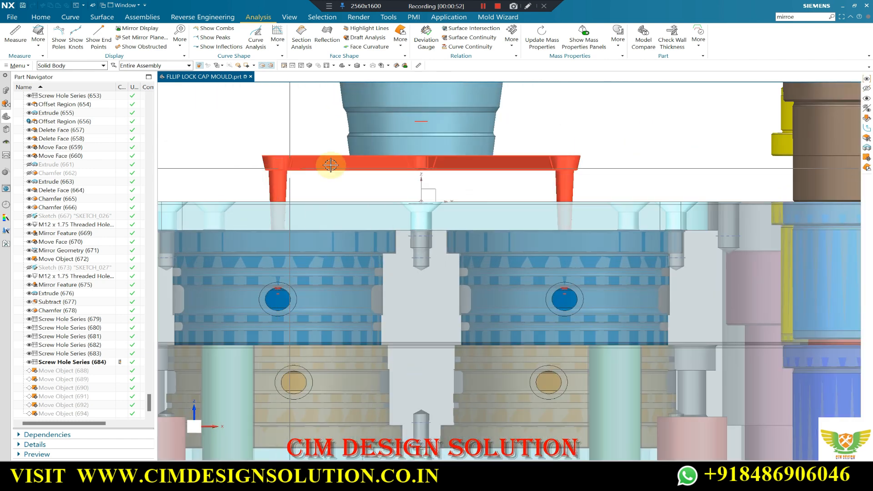
{"action": "scroll", "coordinate": [409, 190], "scroll_direction": "down", "scroll_amount": 3}
{"action": "scroll", "coordinate": [342, 195], "scroll_direction": "up", "scroll_amount": 3}
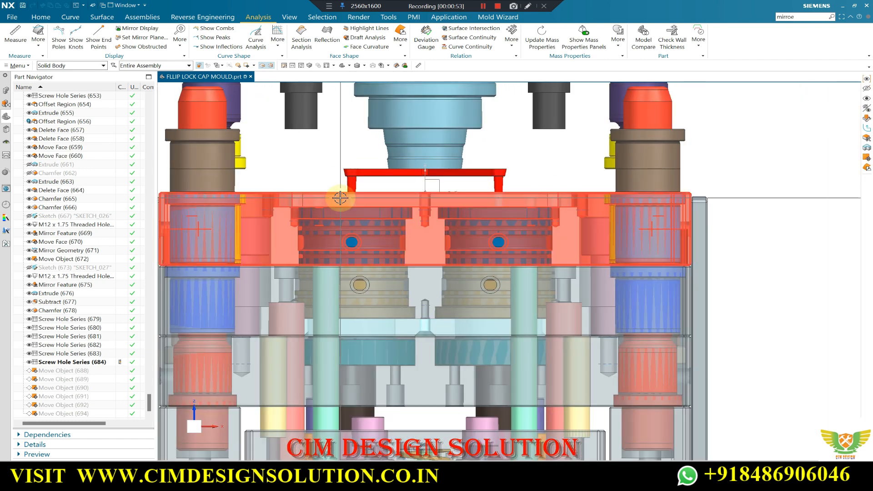
{"action": "scroll", "coordinate": [364, 208], "scroll_direction": "down", "scroll_amount": 4}
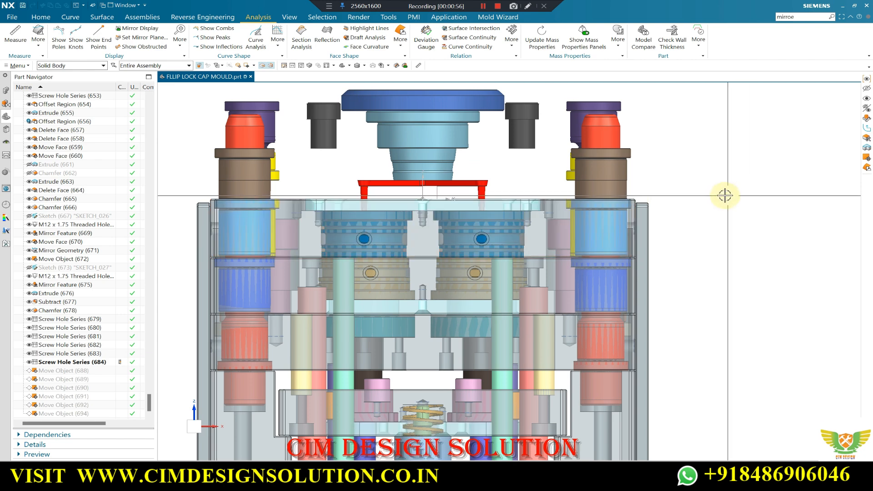
Hide the transparent plate surrounding the upper cavity inserts to expose the cap body inside.
{"action": "scroll", "coordinate": [716, 199], "scroll_direction": "down", "scroll_amount": 2}
{"action": "middle_click_drag", "start_coordinate": [505, 194], "coordinate": [503, 223]}
{"action": "scroll", "coordinate": [504, 223], "scroll_direction": "up", "scroll_amount": 3}
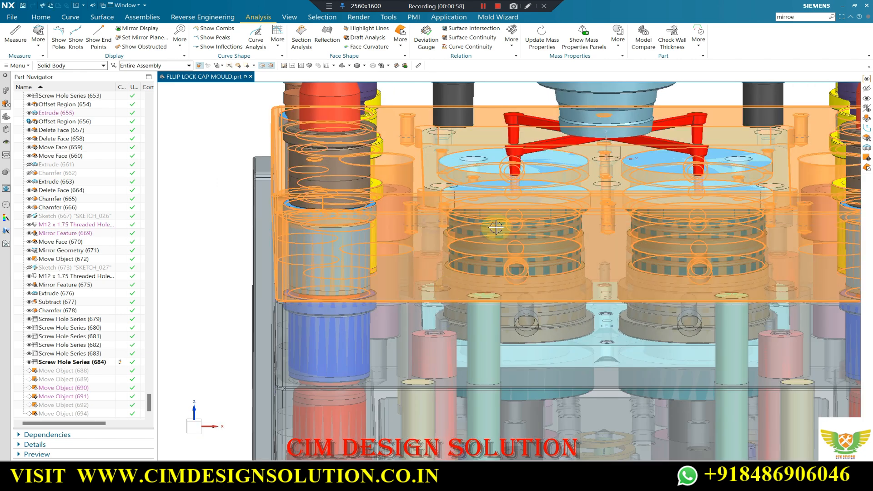
{"action": "scroll", "coordinate": [506, 259], "scroll_direction": "up", "scroll_amount": 2}
{"action": "scroll", "coordinate": [505, 223], "scroll_direction": "down", "scroll_amount": 3}
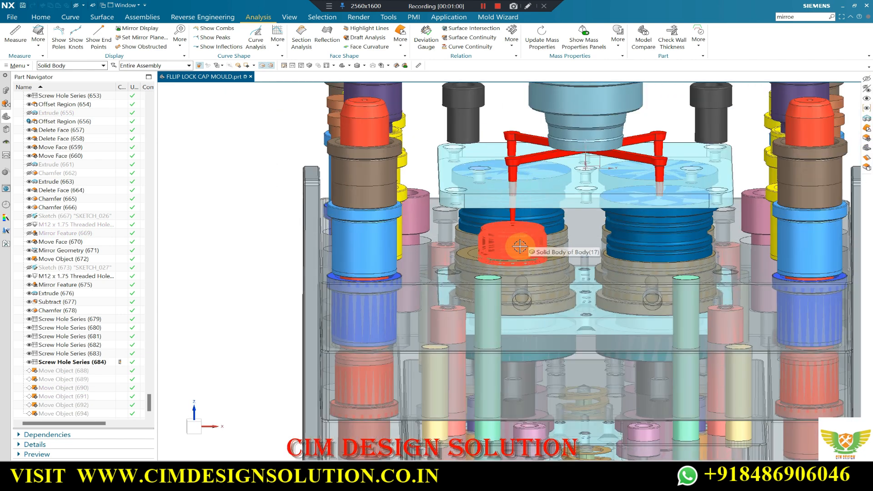
Isolate one moulded cap by hiding every other body, and fit it to the view.
{"action": "key", "text": "ctrl+b"}
{"action": "key", "text": "ctrl+f"}
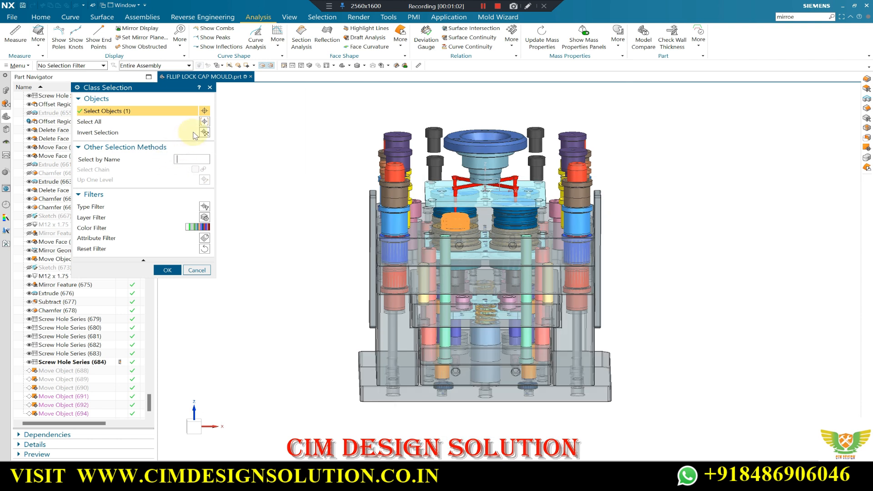
{"action": "left_click", "coordinate": [168, 270]}
{"action": "key", "text": "ctrl+f"}
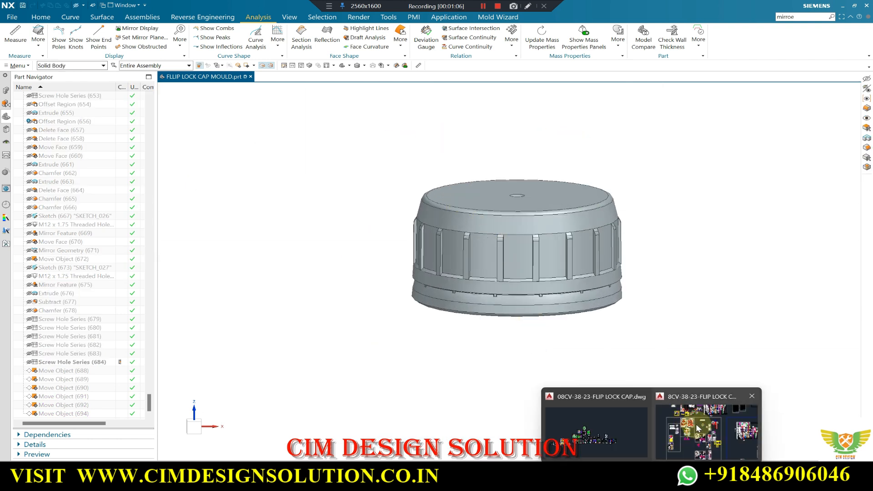
Switch to AutoCAD and read the main drawing's notes on mould type, number of drops, part weight and resin.
{"action": "left_click", "coordinate": [691, 425]}
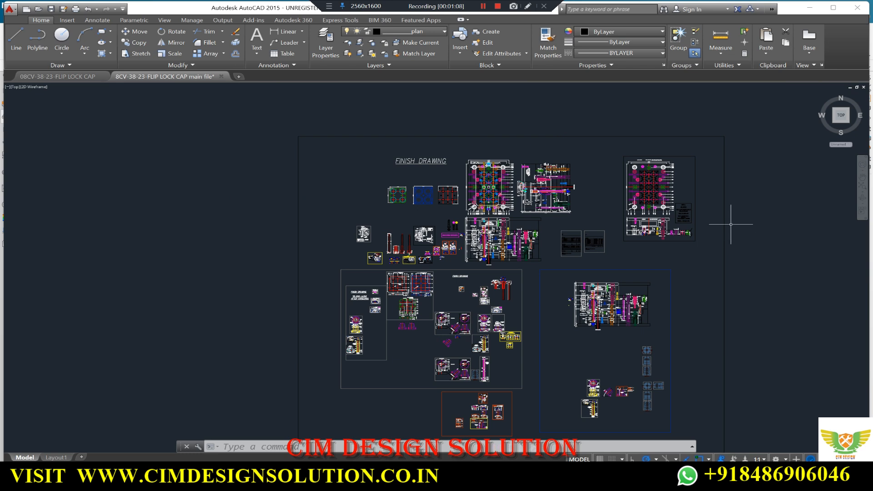
{"action": "scroll", "coordinate": [663, 214], "scroll_direction": "up", "scroll_amount": 15}
{"action": "scroll", "coordinate": [409, 213], "scroll_direction": "down", "scroll_amount": 4}
{"action": "scroll", "coordinate": [400, 165], "scroll_direction": "up", "scroll_amount": 4}
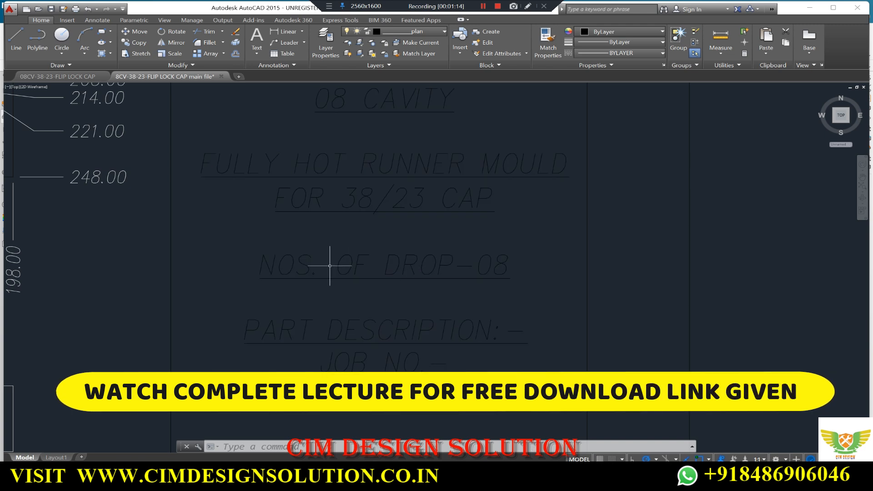
{"action": "scroll", "coordinate": [460, 269], "scroll_direction": "up", "scroll_amount": 2}
{"action": "scroll", "coordinate": [486, 241], "scroll_direction": "down", "scroll_amount": 2}
{"action": "scroll", "coordinate": [479, 278], "scroll_direction": "up", "scroll_amount": 2}
{"action": "scroll", "coordinate": [359, 272], "scroll_direction": "down", "scroll_amount": 4}
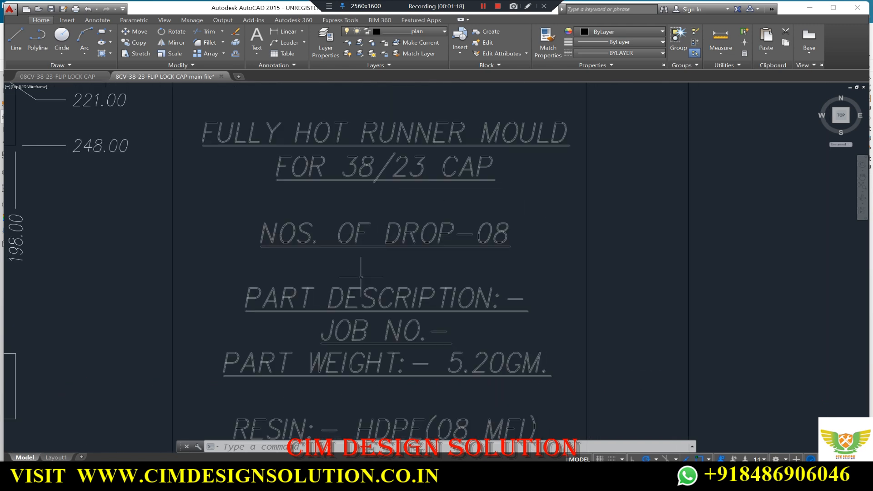
{"action": "scroll", "coordinate": [369, 312], "scroll_direction": "up", "scroll_amount": 5}
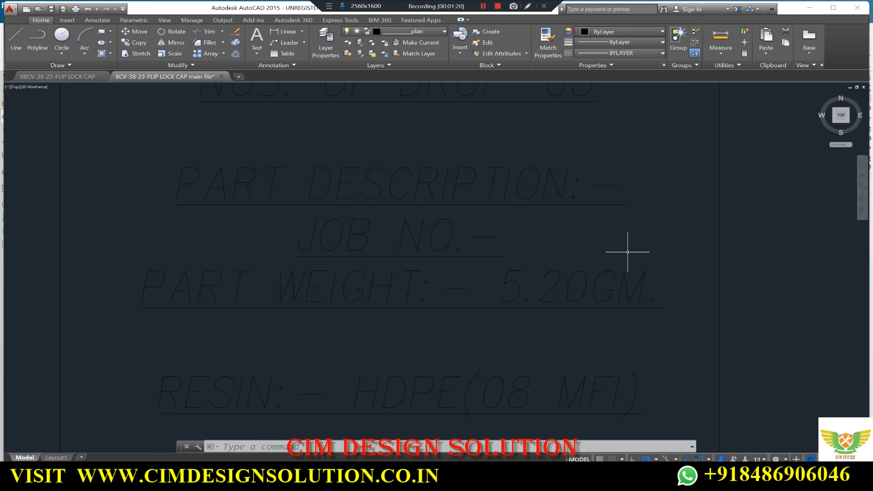
{"action": "scroll", "coordinate": [648, 282], "scroll_direction": "up", "scroll_amount": 2}
{"action": "scroll", "coordinate": [522, 230], "scroll_direction": "down", "scroll_amount": 3}
{"action": "scroll", "coordinate": [351, 312], "scroll_direction": "up", "scroll_amount": 2}
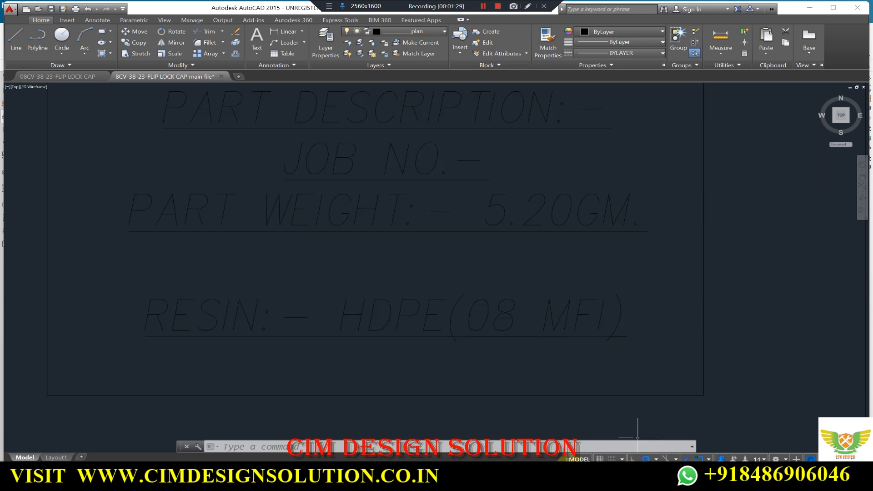
Switch to NX and examine the cap's outer ribs, tamper band bridges and inner flip-lock tabs.
{"action": "left_click", "coordinate": [638, 480]}
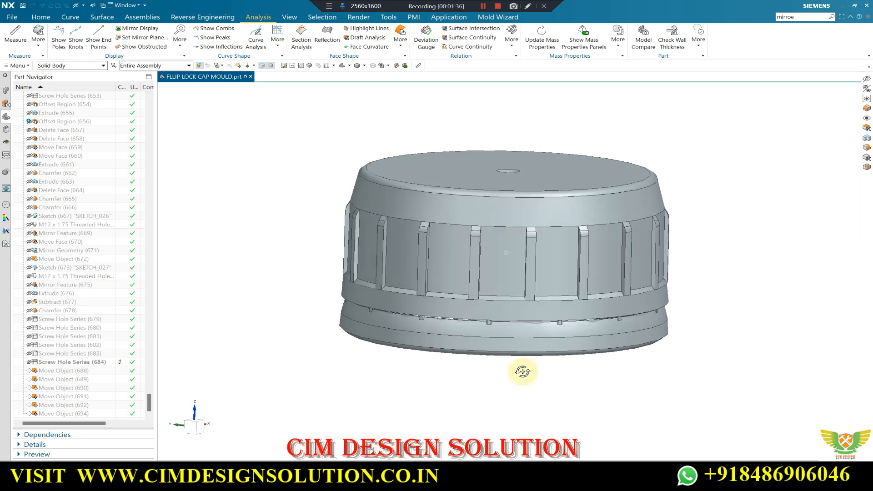
{"action": "middle_click_drag", "start_coordinate": [567, 299], "coordinate": [534, 253]}
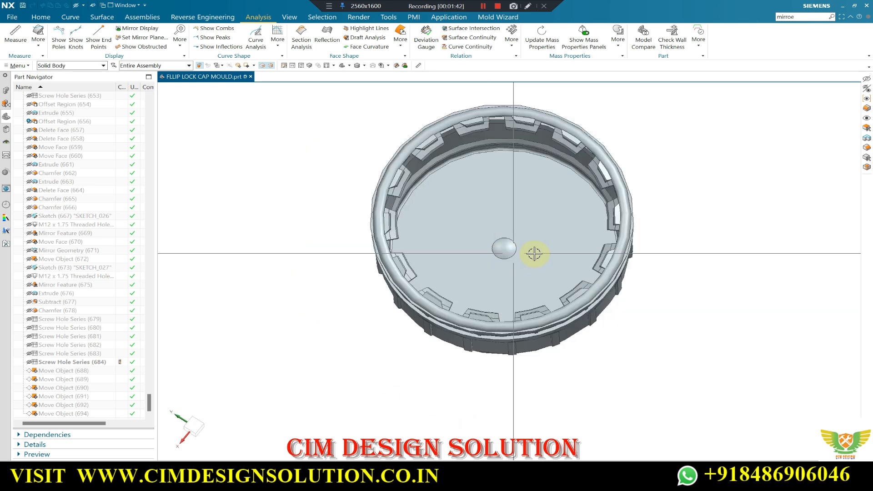
{"action": "middle_click_drag", "start_coordinate": [528, 331], "coordinate": [503, 296]}
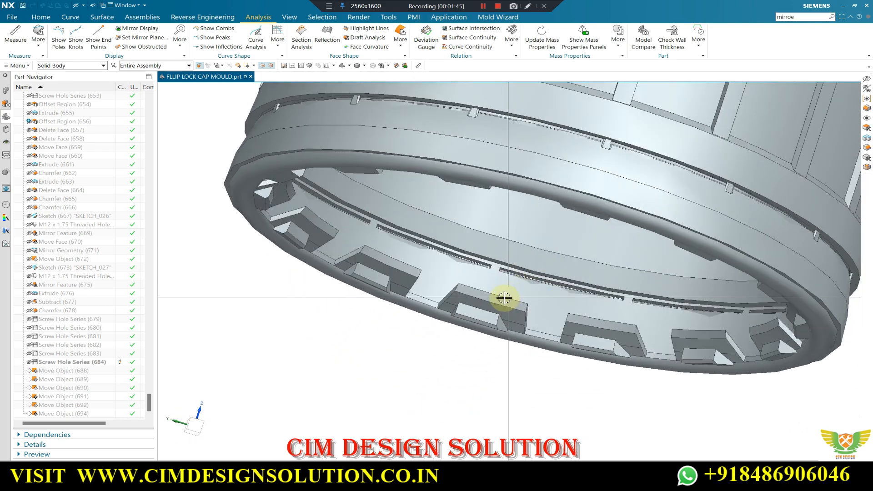
{"action": "scroll", "coordinate": [476, 260], "scroll_direction": "up", "scroll_amount": 5}
{"action": "scroll", "coordinate": [477, 260], "scroll_direction": "down", "scroll_amount": 5}
{"action": "middle_click_drag", "start_coordinate": [499, 243], "coordinate": [584, 303]}
{"action": "scroll", "coordinate": [600, 294], "scroll_direction": "up", "scroll_amount": 2}
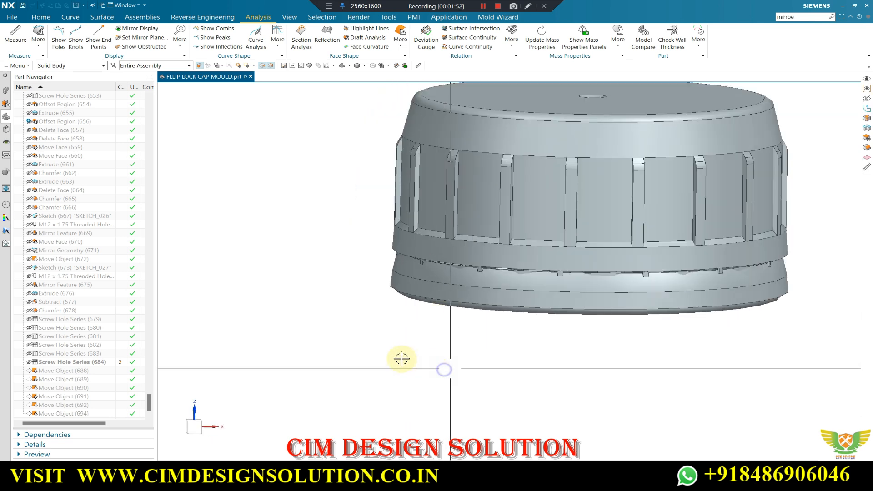
{"action": "middle_click_drag", "start_coordinate": [401, 358], "coordinate": [402, 353]}
Section the isolated cap through its centre on the absolute Y plane to expose its wall profile.
{"action": "key", "text": "ctrl+h"}
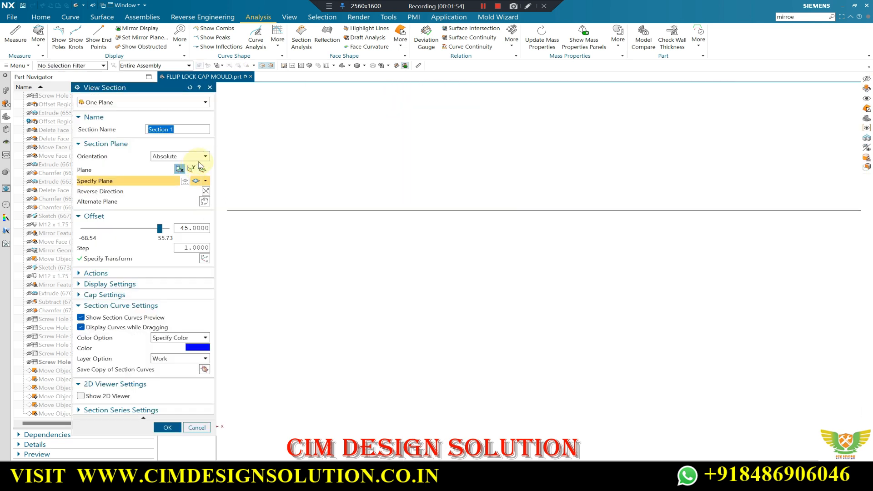
{"action": "left_click", "coordinate": [189, 169]}
{"action": "scroll", "coordinate": [445, 278], "scroll_direction": "up", "scroll_amount": 3}
{"action": "scroll", "coordinate": [360, 220], "scroll_direction": "down", "scroll_amount": 2}
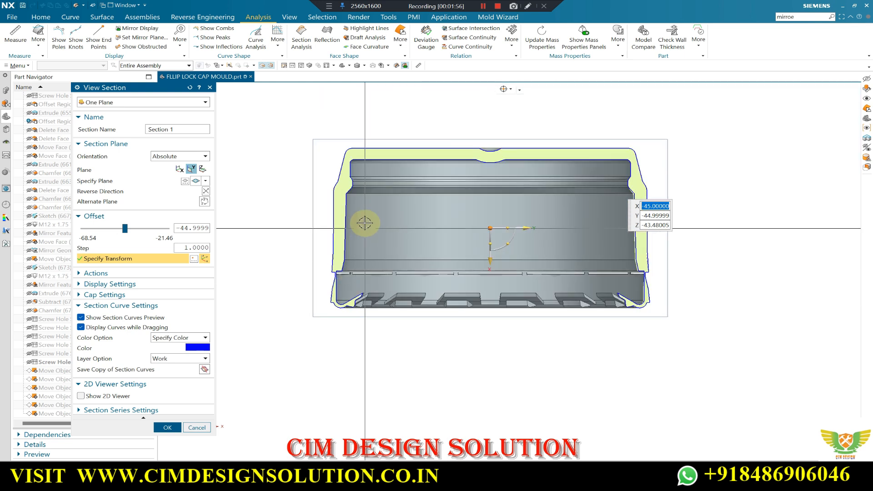
{"action": "scroll", "coordinate": [340, 345], "scroll_direction": "up", "scroll_amount": 4}
{"action": "scroll", "coordinate": [340, 345], "scroll_direction": "down", "scroll_amount": 3}
{"action": "scroll", "coordinate": [359, 249], "scroll_direction": "up", "scroll_amount": 4}
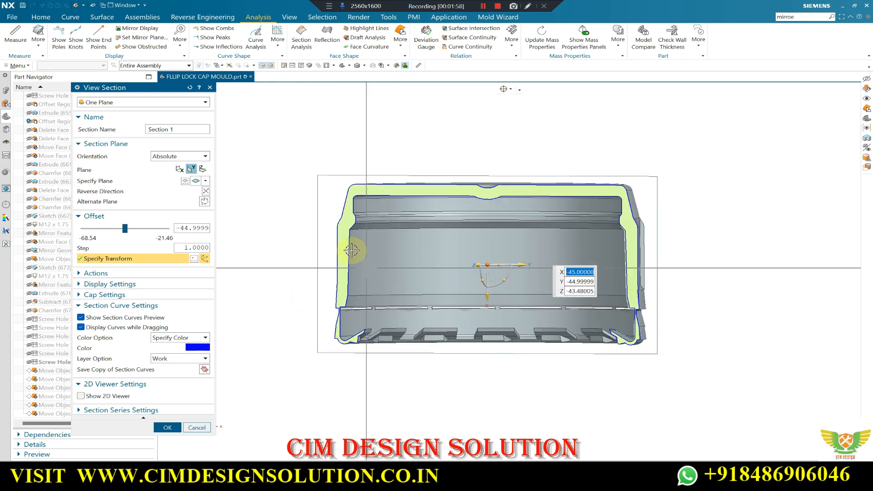
{"action": "scroll", "coordinate": [371, 251], "scroll_direction": "down", "scroll_amount": 3}
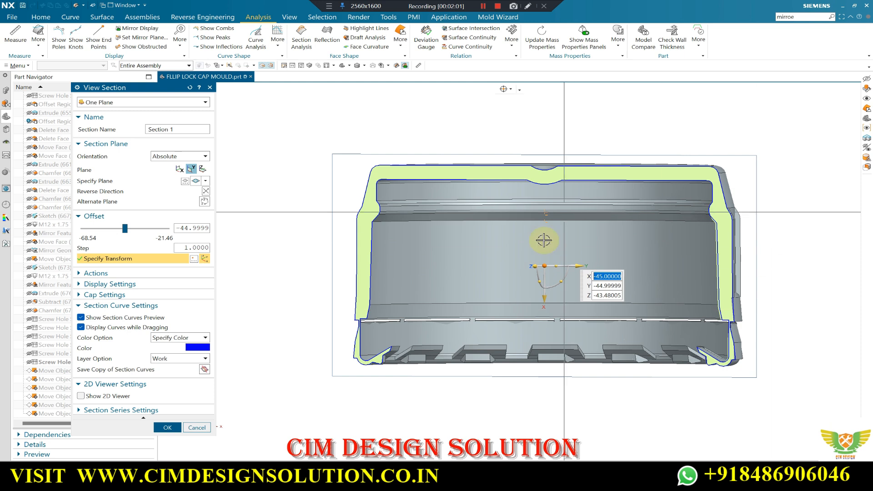
Examine the sectioned tamper band on both sides of the cap, including its flip-lock tabs and connecting bridges.
{"action": "scroll", "coordinate": [382, 356], "scroll_direction": "up", "scroll_amount": 3}
{"action": "scroll", "coordinate": [312, 313], "scroll_direction": "up", "scroll_amount": 2}
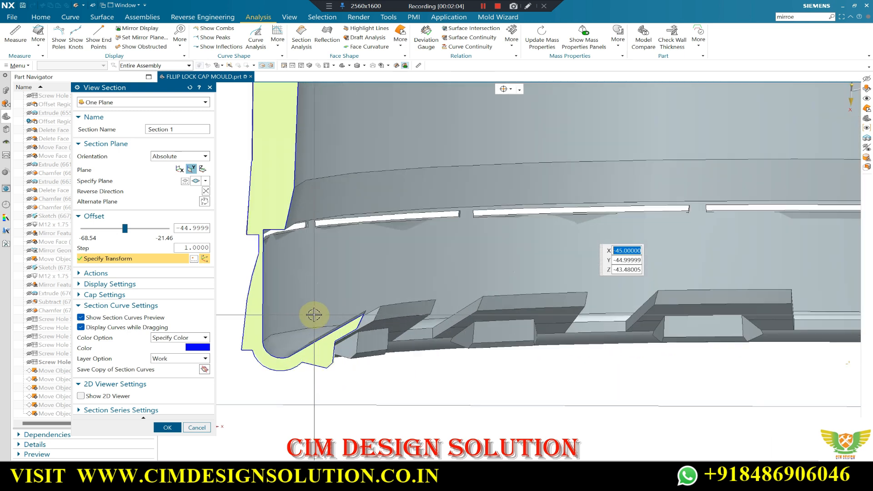
{"action": "scroll", "coordinate": [468, 288], "scroll_direction": "down", "scroll_amount": 3}
{"action": "scroll", "coordinate": [756, 323], "scroll_direction": "up", "scroll_amount": 5}
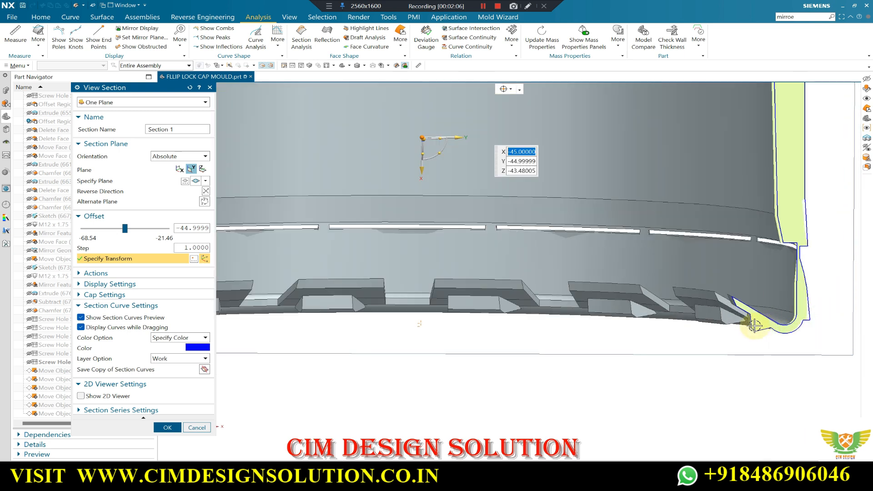
{"action": "scroll", "coordinate": [754, 339], "scroll_direction": "up", "scroll_amount": 4}
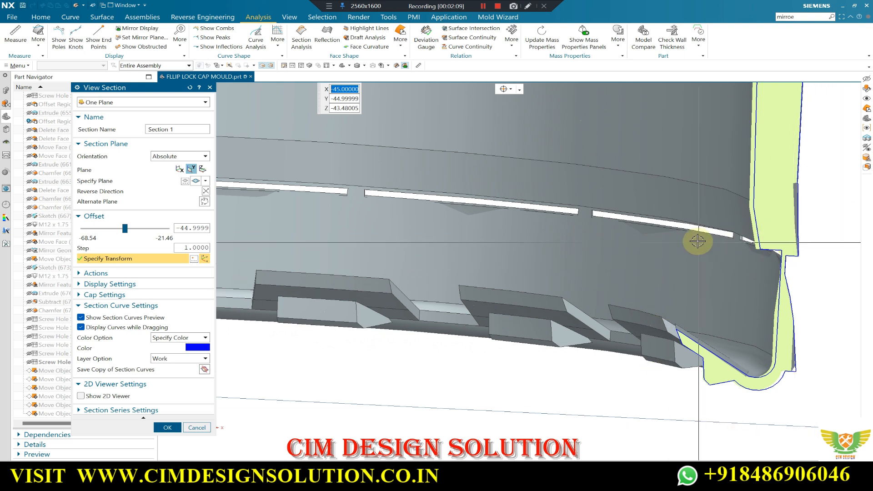
{"action": "scroll", "coordinate": [721, 272], "scroll_direction": "down", "scroll_amount": 3}
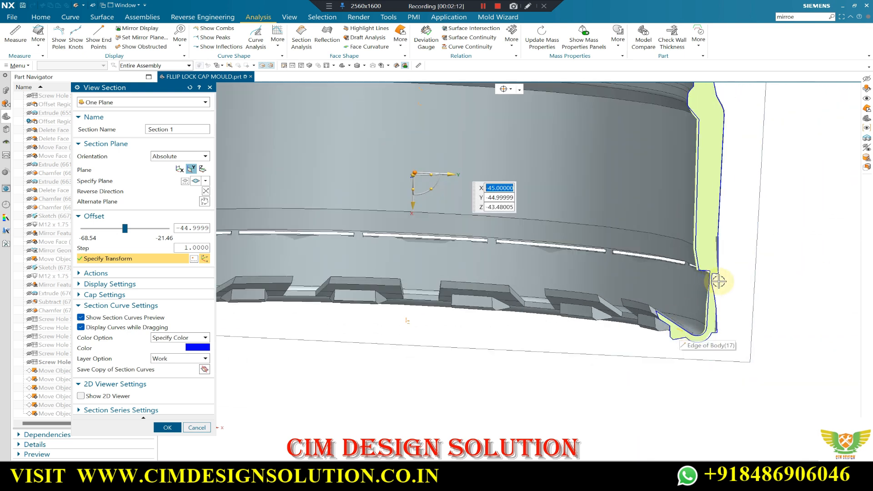
{"action": "scroll", "coordinate": [718, 282], "scroll_direction": "up", "scroll_amount": 2}
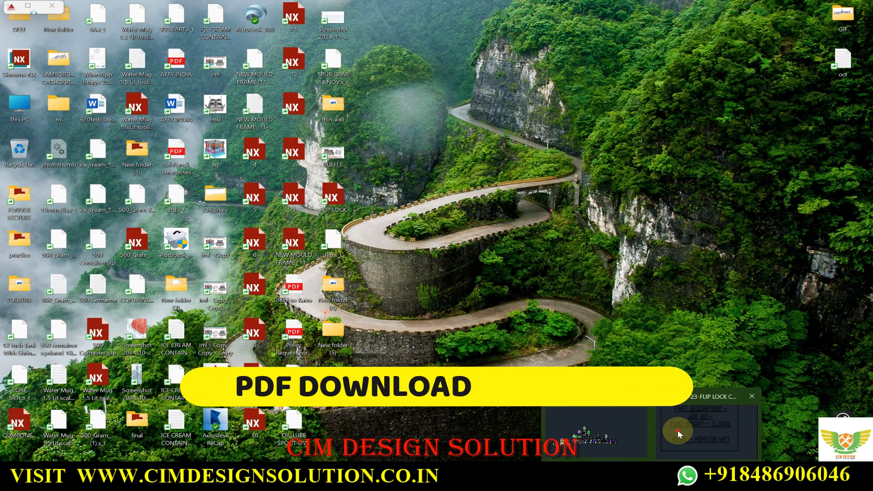
Switch to AutoCAD and look over the main file's mould assembly views, plate details and finish drawings.
{"action": "left_click", "coordinate": [678, 434]}
{"action": "scroll", "coordinate": [565, 288], "scroll_direction": "down", "scroll_amount": 6}
{"action": "scroll", "coordinate": [455, 345], "scroll_direction": "up", "scroll_amount": 8}
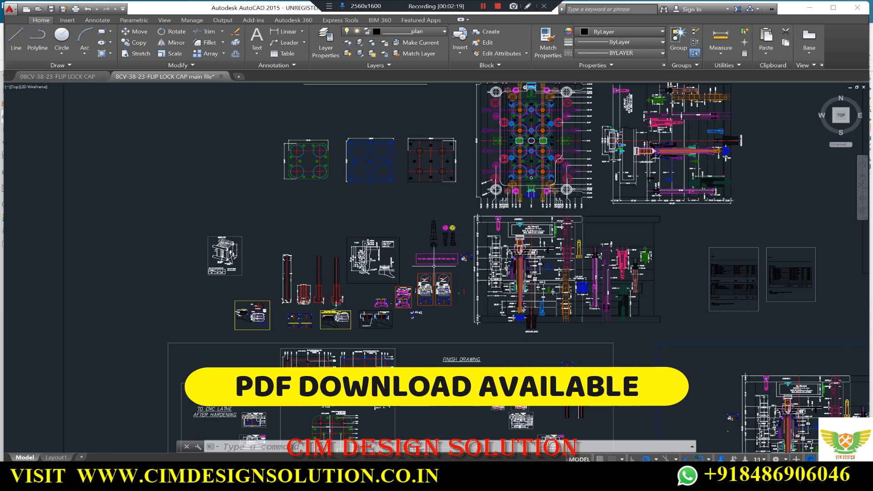
{"action": "scroll", "coordinate": [532, 241], "scroll_direction": "down", "scroll_amount": 6}
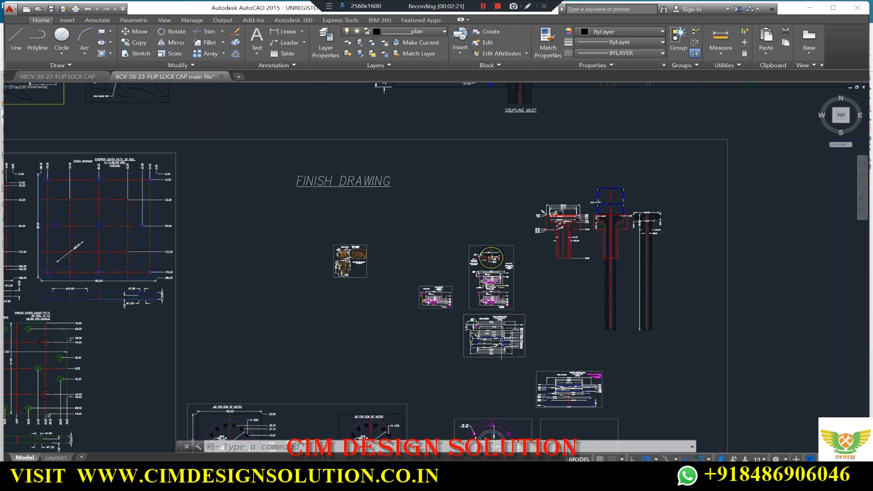
{"action": "scroll", "coordinate": [524, 304], "scroll_direction": "down", "scroll_amount": 4}
{"action": "scroll", "coordinate": [412, 306], "scroll_direction": "up", "scroll_amount": 4}
{"action": "scroll", "coordinate": [372, 295], "scroll_direction": "down", "scroll_amount": 3}
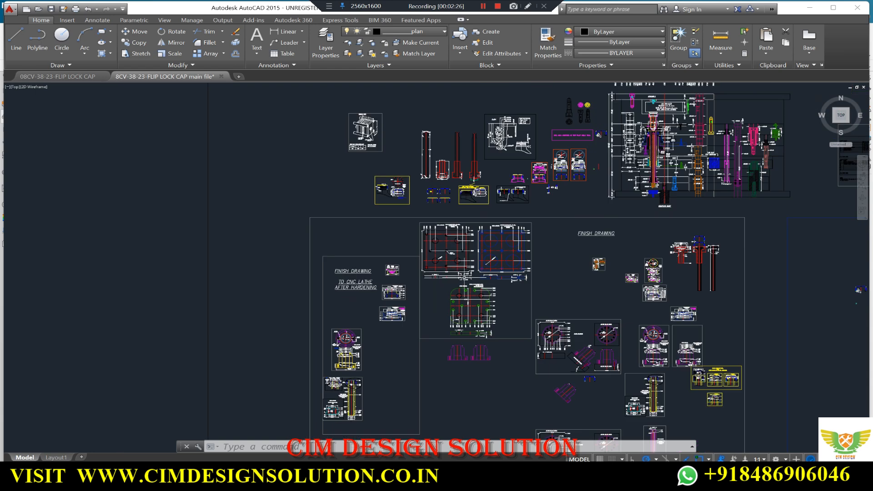
Examine the 5:1 neck detail with its thread dimensions and the note on thread hand, turns and pitch.
{"action": "scroll", "coordinate": [505, 118], "scroll_direction": "up", "scroll_amount": 7}
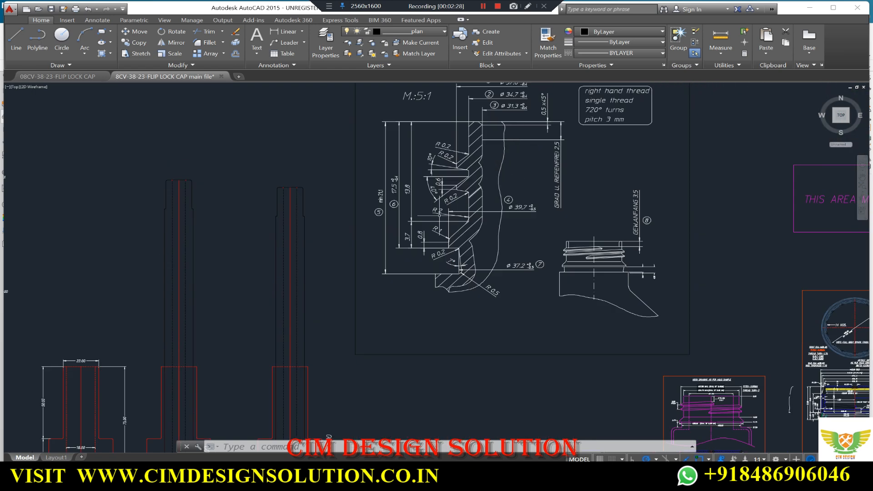
{"action": "middle_click_drag", "start_coordinate": [503, 124], "coordinate": [474, 166]}
{"action": "scroll", "coordinate": [382, 200], "scroll_direction": "down", "scroll_amount": 2}
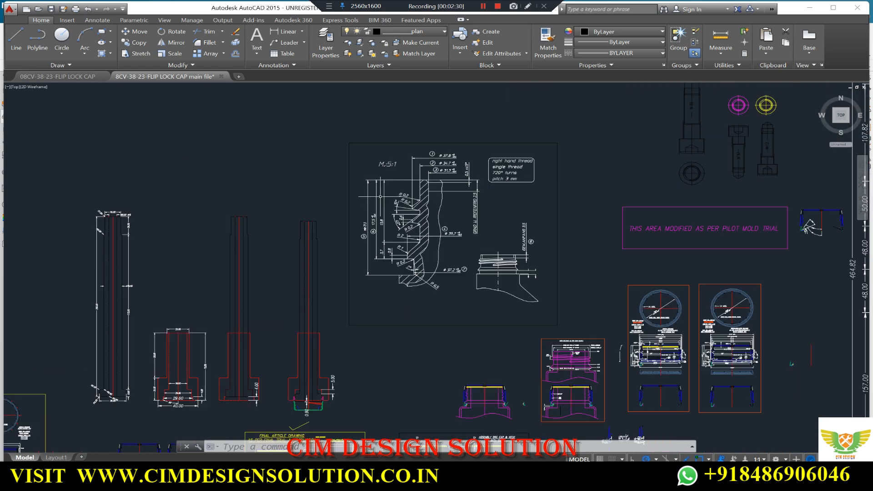
{"action": "scroll", "coordinate": [431, 157], "scroll_direction": "down", "scroll_amount": 2}
Read the dimensions and notes on the 38/23 closure cap's article drawing, shrinkage drawing and matching neck drawing.
{"action": "scroll", "coordinate": [602, 273], "scroll_direction": "up", "scroll_amount": 6}
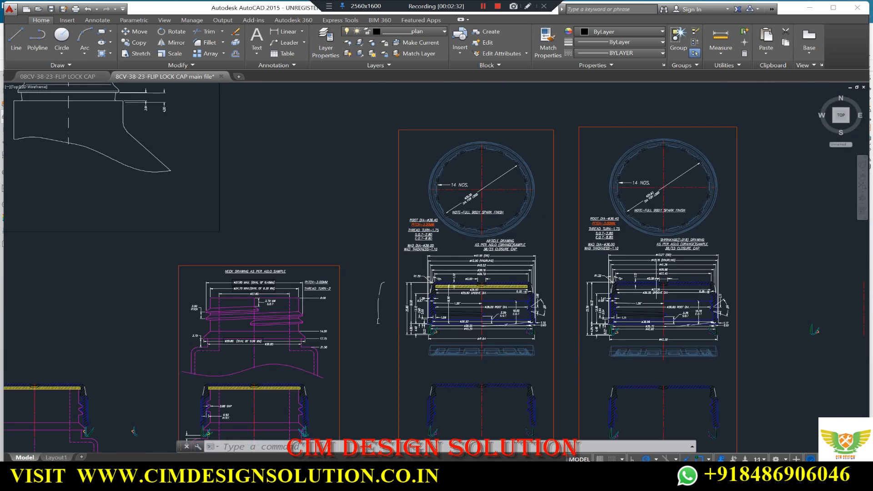
{"action": "scroll", "coordinate": [524, 232], "scroll_direction": "up", "scroll_amount": 2}
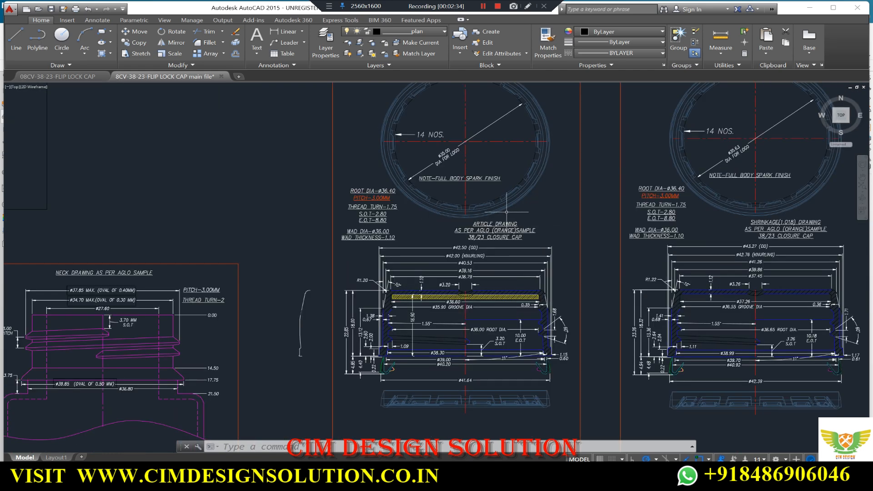
{"action": "scroll", "coordinate": [532, 247], "scroll_direction": "up", "scroll_amount": 4}
{"action": "scroll", "coordinate": [374, 217], "scroll_direction": "down", "scroll_amount": 4}
{"action": "scroll", "coordinate": [456, 214], "scroll_direction": "down", "scroll_amount": 2}
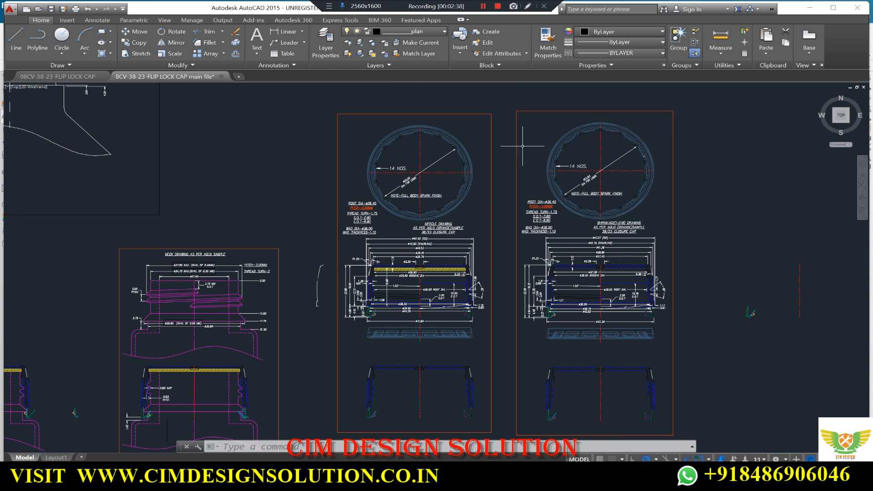
{"action": "scroll", "coordinate": [525, 227], "scroll_direction": "down", "scroll_amount": 4}
{"action": "scroll", "coordinate": [375, 268], "scroll_direction": "up", "scroll_amount": 4}
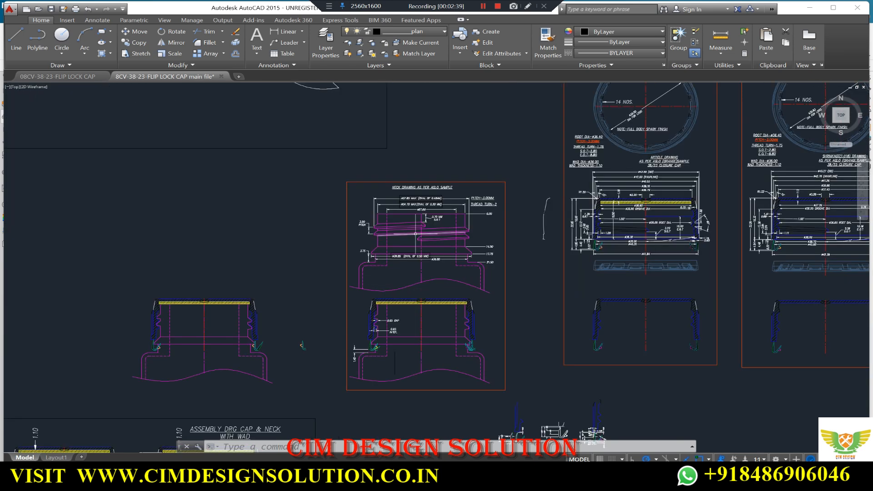
{"action": "scroll", "coordinate": [355, 222], "scroll_direction": "down", "scroll_amount": 4}
Switch to NX and examine the unsectioned cap from below, including the tabs around its inner rim.
{"action": "key", "text": "alt+Tab"}
{"action": "scroll", "coordinate": [478, 318], "scroll_direction": "down", "scroll_amount": 6}
{"action": "scroll", "coordinate": [386, 268], "scroll_direction": "up", "scroll_amount": 2}
{"action": "middle_click_drag", "start_coordinate": [382, 268], "coordinate": [446, 297]}
{"action": "middle_click_drag", "start_coordinate": [446, 247], "coordinate": [445, 314]}
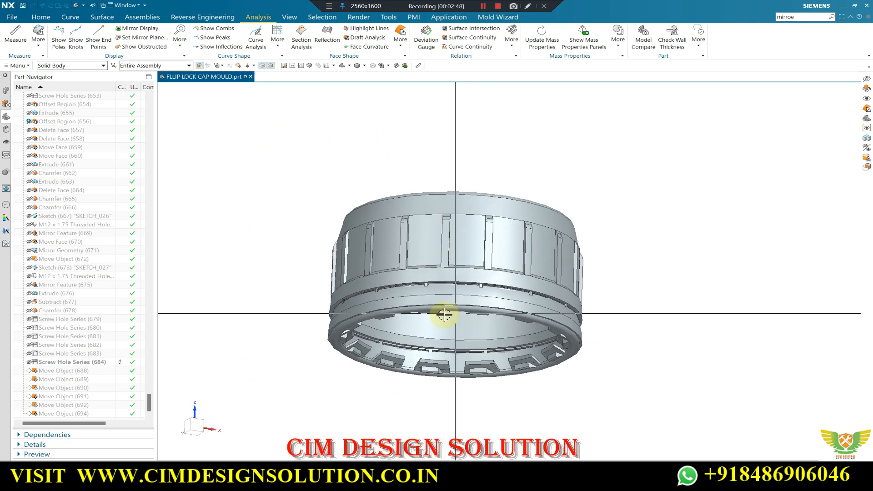
{"action": "middle_click_drag", "start_coordinate": [469, 377], "coordinate": [433, 246]}
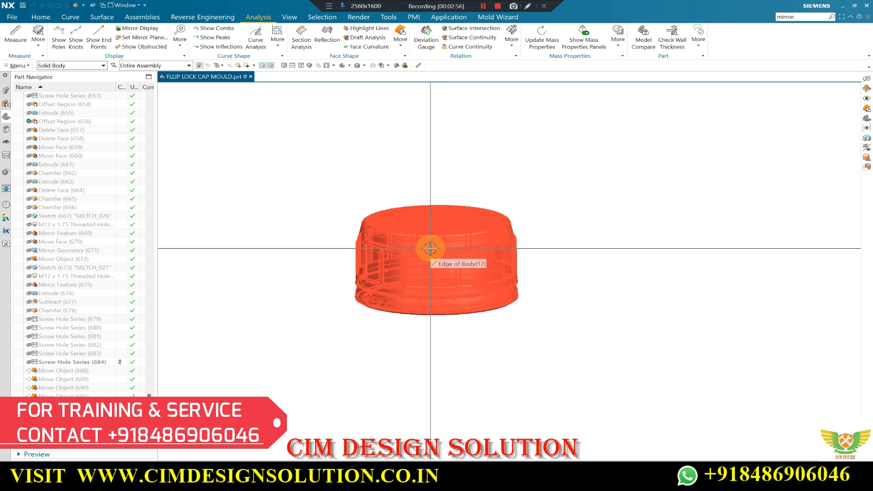
Show all hidden bodies of the mould assembly and inspect its lower half from the front.
{"action": "key", "text": "ctrl+shift+u"}
{"action": "scroll", "coordinate": [439, 225], "scroll_direction": "down", "scroll_amount": 6}
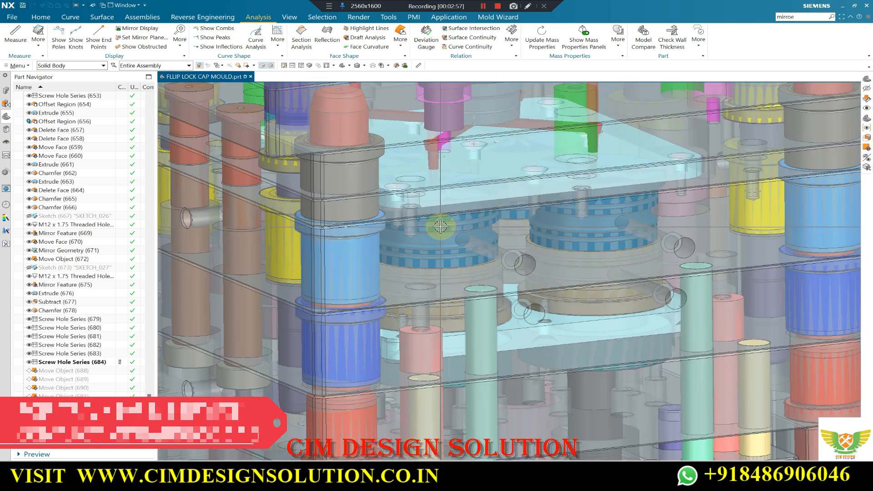
{"action": "middle_click_drag", "start_coordinate": [423, 235], "coordinate": [406, 238]}
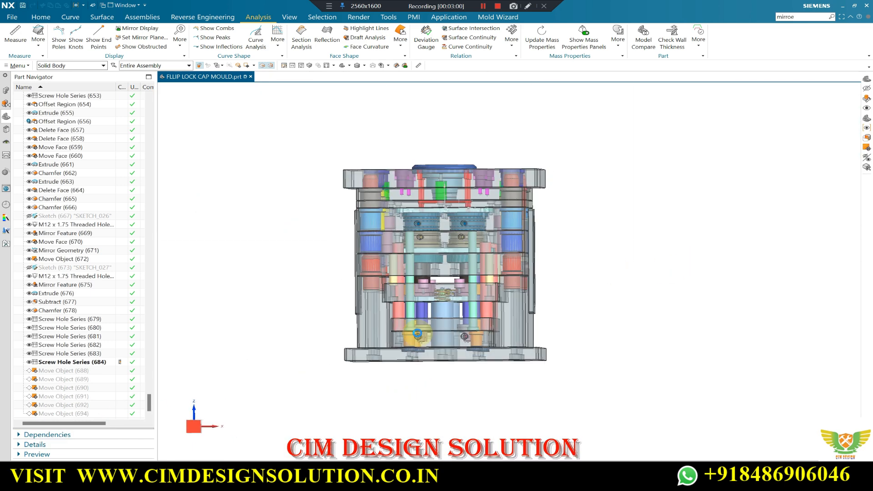
{"action": "scroll", "coordinate": [417, 333], "scroll_direction": "up", "scroll_amount": 4}
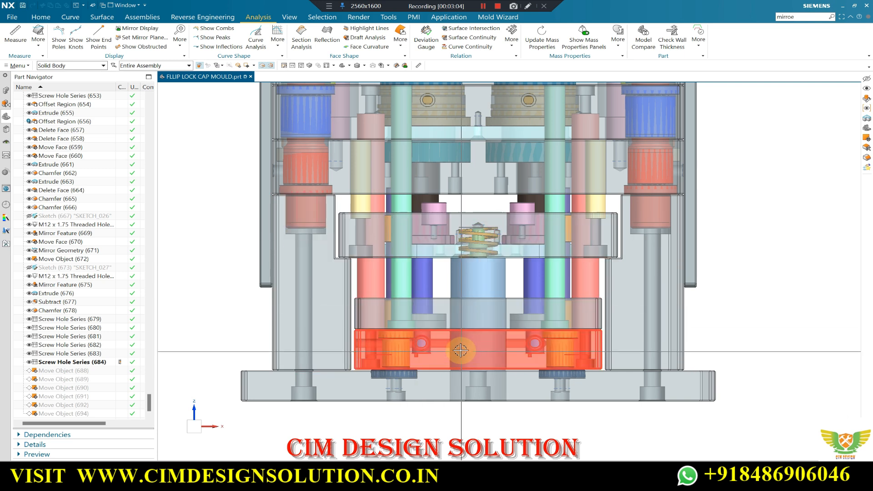
Section the whole mould through two cavities at offset 45, examine the cores, inserts and cooling channels, and cancel the section.
{"action": "key", "text": "ctrl+h"}
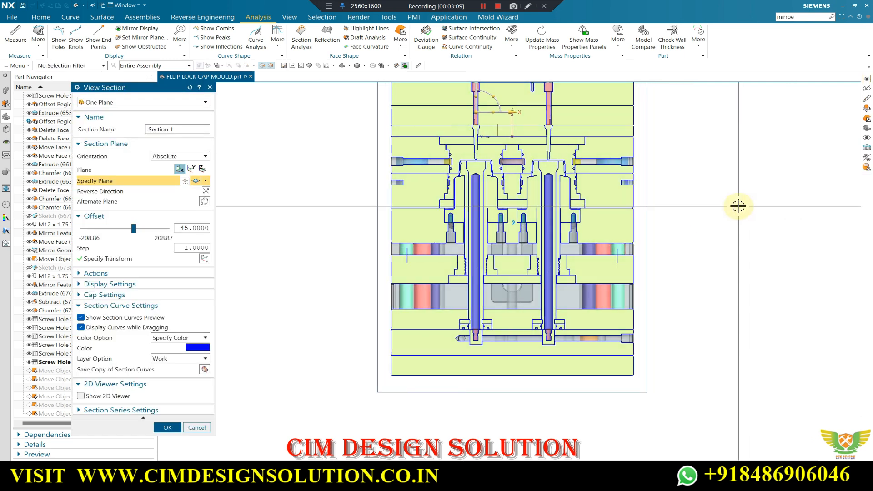
{"action": "scroll", "coordinate": [451, 241], "scroll_direction": "down", "scroll_amount": 3}
{"action": "scroll", "coordinate": [528, 189], "scroll_direction": "up", "scroll_amount": 4}
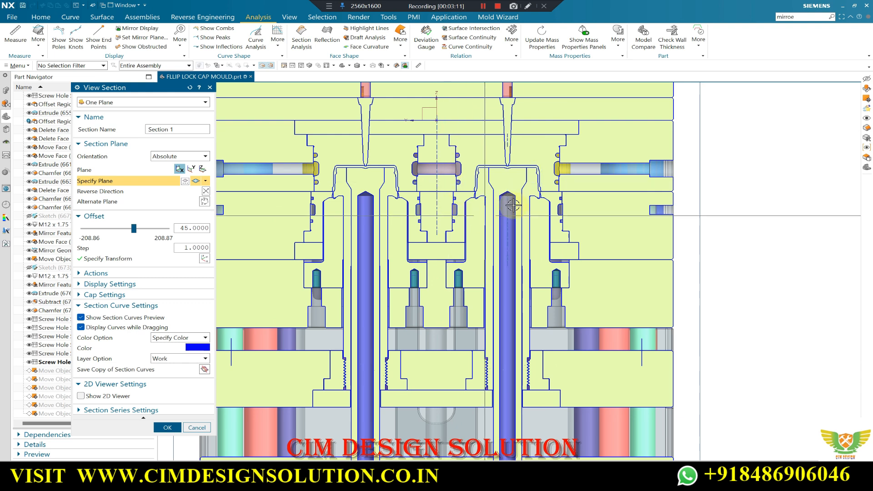
{"action": "scroll", "coordinate": [565, 264], "scroll_direction": "down", "scroll_amount": 2}
{"action": "scroll", "coordinate": [502, 360], "scroll_direction": "down", "scroll_amount": 2}
{"action": "scroll", "coordinate": [452, 185], "scroll_direction": "up", "scroll_amount": 2}
{"action": "scroll", "coordinate": [411, 150], "scroll_direction": "down", "scroll_amount": 1}
{"action": "scroll", "coordinate": [412, 150], "scroll_direction": "up", "scroll_amount": 2}
{"action": "scroll", "coordinate": [552, 217], "scroll_direction": "down", "scroll_amount": 1}
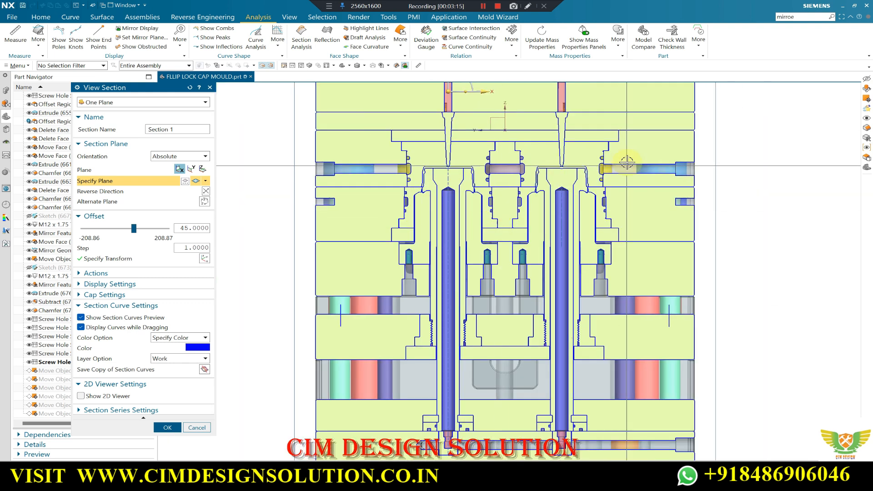
{"action": "left_click", "coordinate": [197, 427]}
Examine the mould's top plate, locating ring and screws from above and in the front view.
{"action": "middle_click_drag", "start_coordinate": [250, 360], "coordinate": [343, 228]}
{"action": "scroll", "coordinate": [364, 109], "scroll_direction": "up", "scroll_amount": 1}
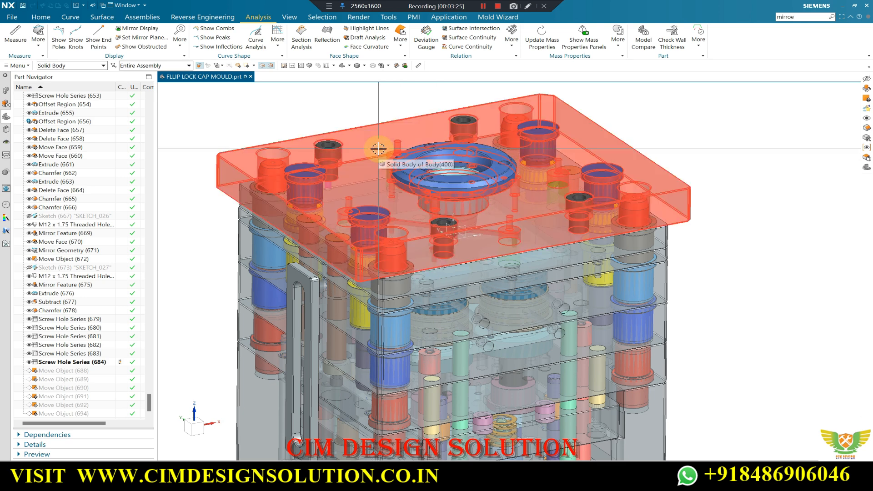
{"action": "middle_click_drag", "start_coordinate": [399, 148], "coordinate": [383, 115]}
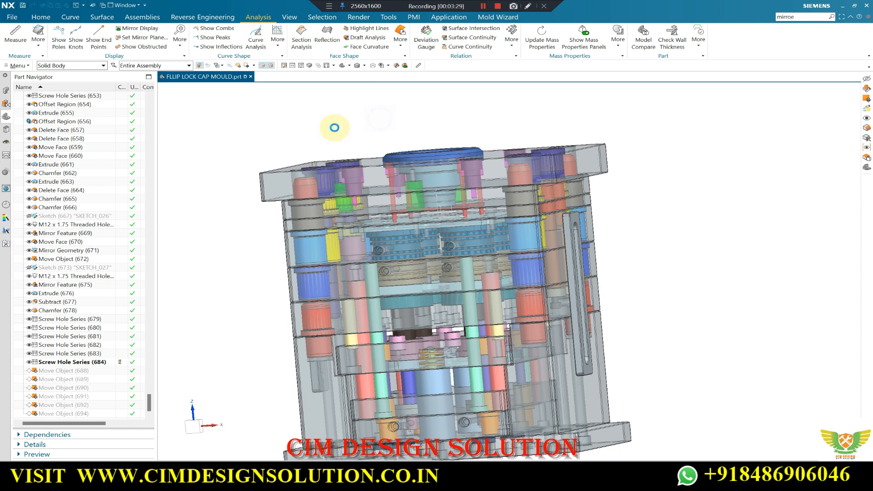
{"action": "key", "text": "F8"}
{"action": "scroll", "coordinate": [391, 177], "scroll_direction": "up", "scroll_amount": 4}
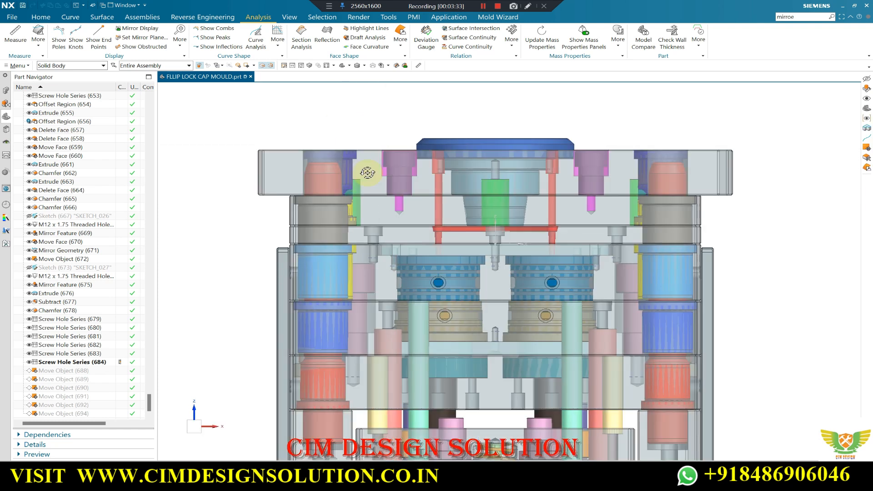
{"action": "mouse_move", "coordinate": [391, 164]}
{"action": "middle_mouse_down"}
{"action": "mouse_move", "coordinate": [384, 179]}
{"action": "mouse_move", "coordinate": [377, 171]}
{"action": "middle_mouse_up"}
{"action": "scroll", "coordinate": [377, 171], "scroll_direction": "up", "scroll_amount": 3}
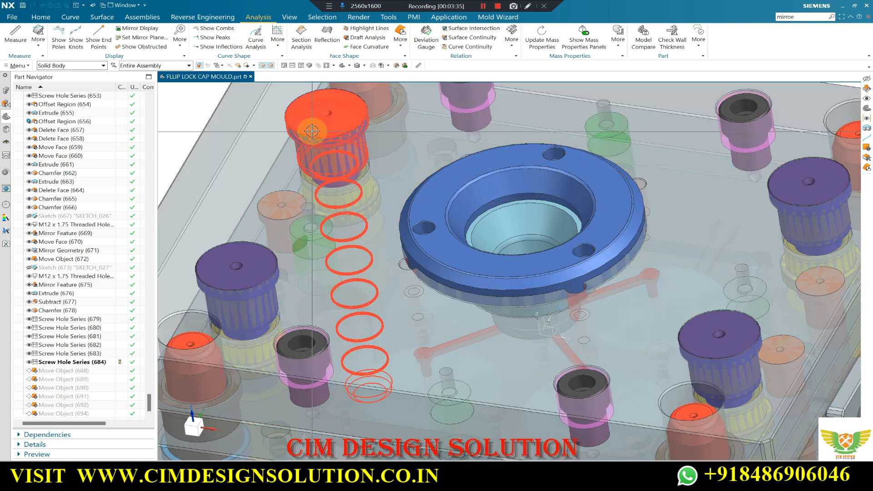
{"action": "scroll", "coordinate": [336, 185], "scroll_direction": "down", "scroll_amount": 3}
{"action": "scroll", "coordinate": [350, 151], "scroll_direction": "down", "scroll_amount": 3}
Examine the purple ribbed components in the top plate and the stacked guide bushes beneath from the side and above.
{"action": "middle_click_drag", "start_coordinate": [349, 151], "coordinate": [369, 98]}
{"action": "middle_click_drag", "start_coordinate": [323, 157], "coordinate": [364, 159]}
{"action": "scroll", "coordinate": [374, 176], "scroll_direction": "down", "scroll_amount": 3}
{"action": "scroll", "coordinate": [352, 193], "scroll_direction": "up", "scroll_amount": 4}
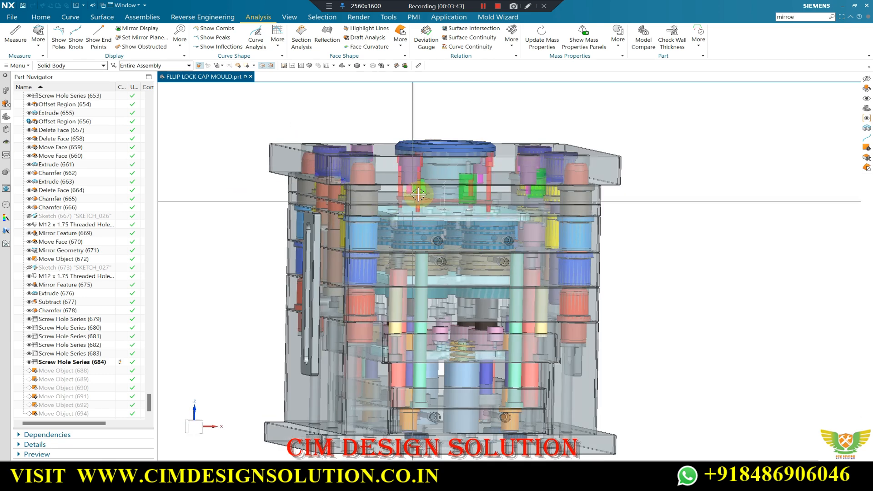
{"action": "scroll", "coordinate": [364, 188], "scroll_direction": "up", "scroll_amount": 2}
{"action": "middle_click_drag", "start_coordinate": [436, 211], "coordinate": [411, 175]}
{"action": "middle_click_drag", "start_coordinate": [344, 198], "coordinate": [364, 199]}
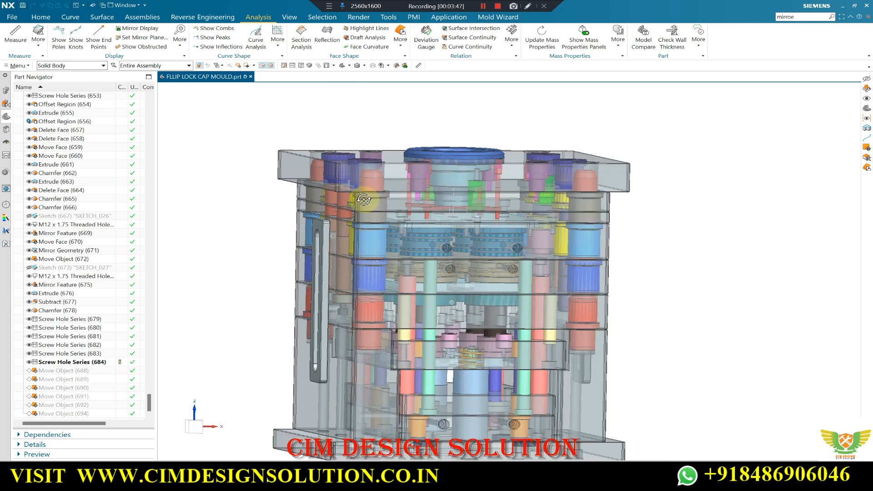
{"action": "scroll", "coordinate": [376, 235], "scroll_direction": "up", "scroll_amount": 4}
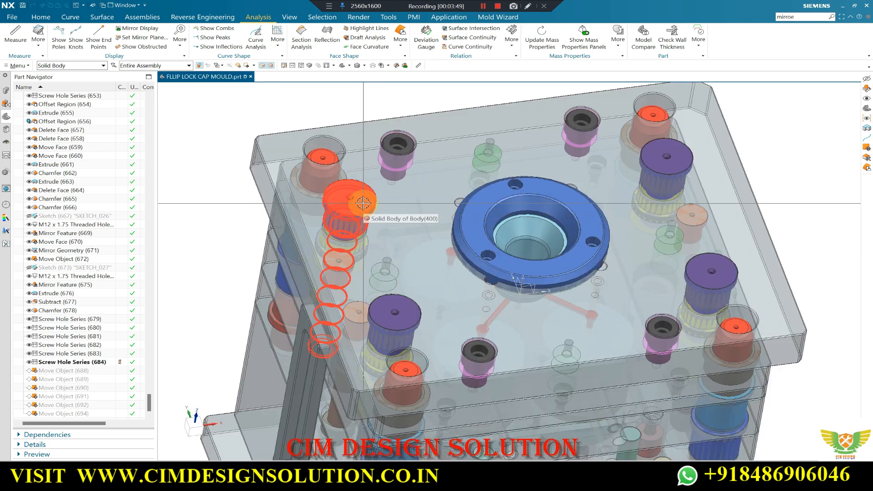
{"action": "middle_click_drag", "start_coordinate": [361, 199], "coordinate": [359, 193]}
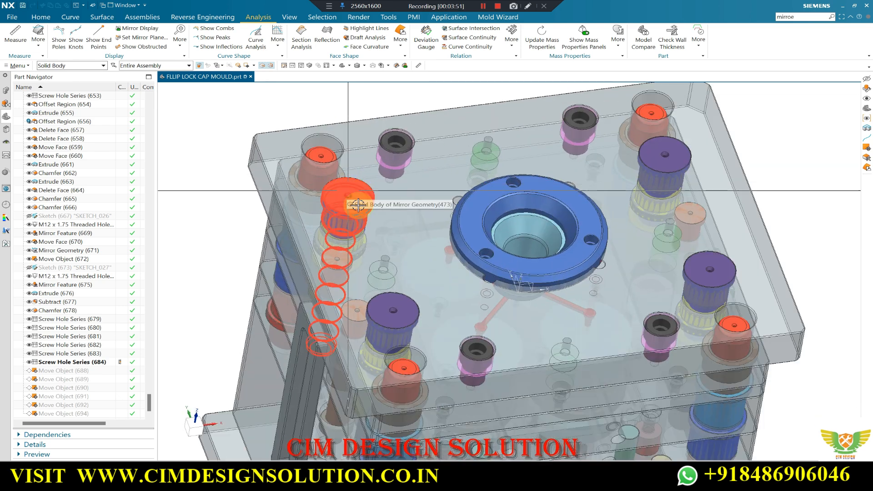
{"action": "scroll", "coordinate": [324, 165], "scroll_direction": "up", "scroll_amount": 1}
{"action": "scroll", "coordinate": [324, 164], "scroll_direction": "down", "scroll_amount": 4}
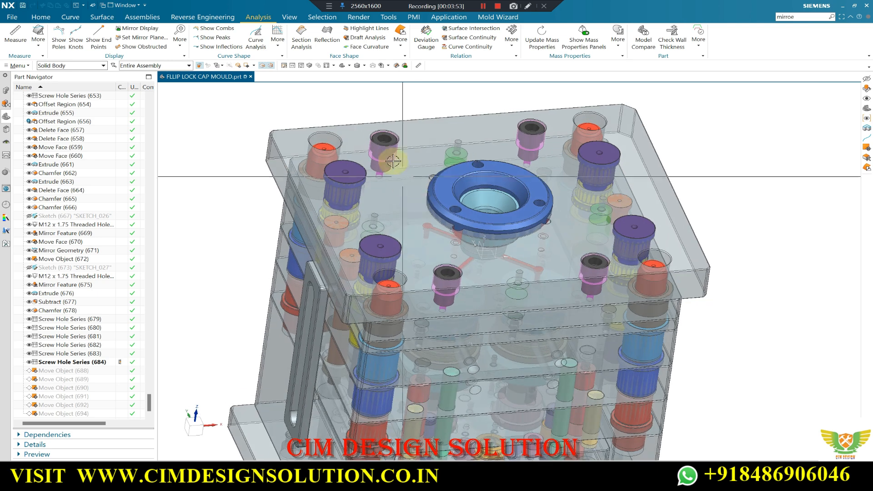
Examine the socket-head screws in the mould's top plate up close and from several angles.
{"action": "scroll", "coordinate": [352, 169], "scroll_direction": "up", "scroll_amount": 6}
{"action": "scroll", "coordinate": [352, 169], "scroll_direction": "down", "scroll_amount": 3}
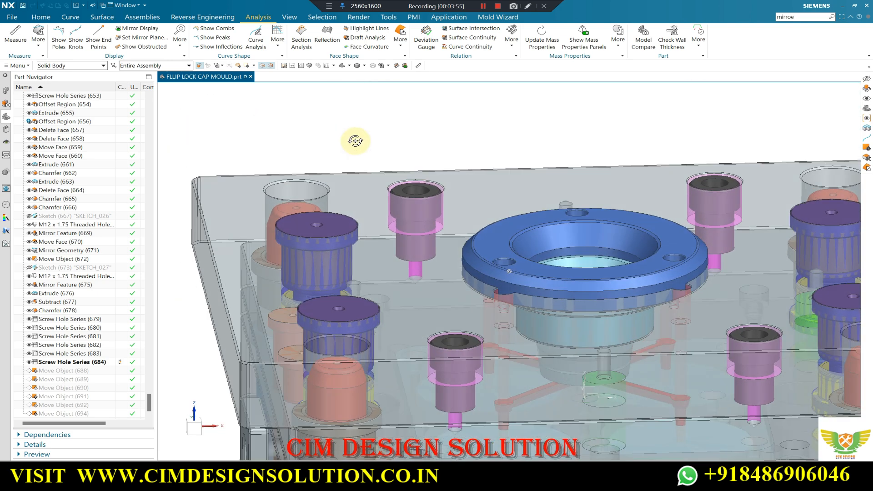
{"action": "scroll", "coordinate": [391, 188], "scroll_direction": "up", "scroll_amount": 5}
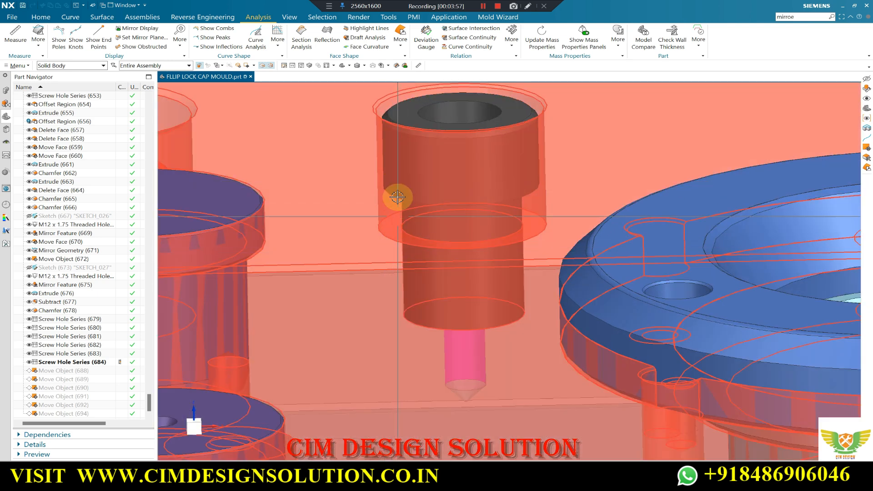
{"action": "scroll", "coordinate": [398, 197], "scroll_direction": "down", "scroll_amount": 5}
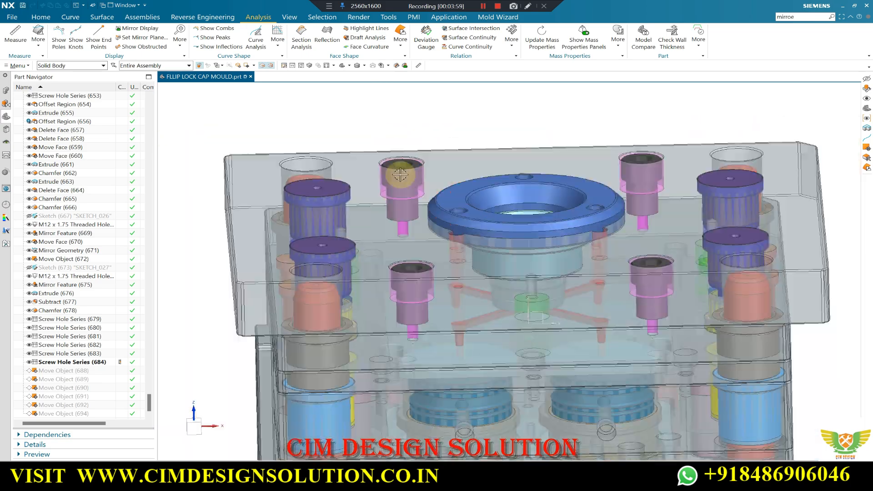
{"action": "middle_click_drag", "start_coordinate": [400, 174], "coordinate": [522, 173]}
{"action": "scroll", "coordinate": [546, 226], "scroll_direction": "down", "scroll_amount": 2}
{"action": "middle_click_drag", "start_coordinate": [591, 227], "coordinate": [676, 288]}
{"action": "scroll", "coordinate": [563, 292], "scroll_direction": "up", "scroll_amount": 2}
{"action": "middle_click_drag", "start_coordinate": [564, 292], "coordinate": [464, 243]}
{"action": "scroll", "coordinate": [463, 243], "scroll_direction": "up", "scroll_amount": 1}
{"action": "scroll", "coordinate": [422, 191], "scroll_direction": "down", "scroll_amount": 2}
{"action": "middle_click_drag", "start_coordinate": [422, 191], "coordinate": [416, 200]}
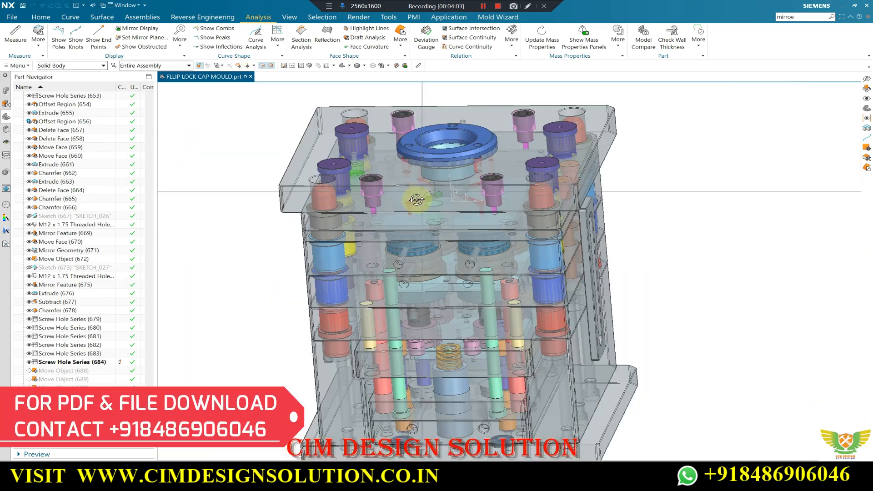
Examine the top plate and locating ring from above, in the front view and at an angle.
{"action": "scroll", "coordinate": [350, 211], "scroll_direction": "up", "scroll_amount": 3}
{"action": "scroll", "coordinate": [443, 337], "scroll_direction": "down", "scroll_amount": 2}
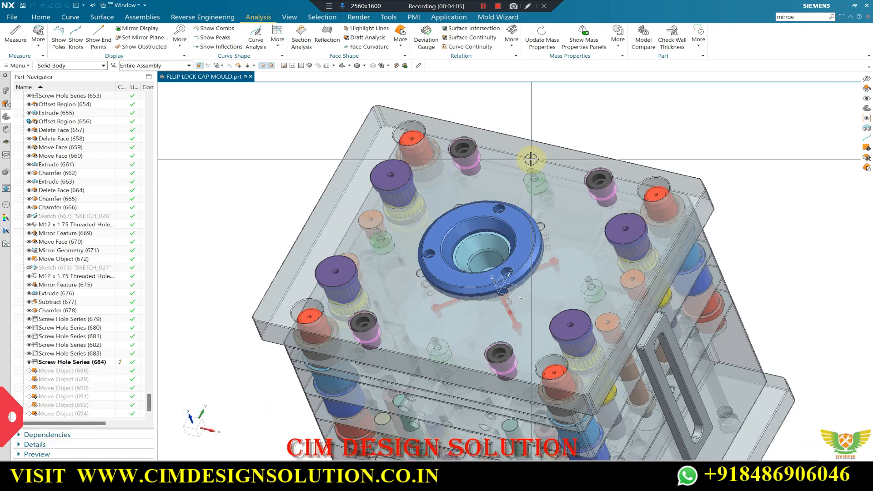
{"action": "scroll", "coordinate": [530, 156], "scroll_direction": "up", "scroll_amount": 2}
{"action": "scroll", "coordinate": [557, 216], "scroll_direction": "down", "scroll_amount": 2}
{"action": "middle_click_drag", "start_coordinate": [557, 216], "coordinate": [562, 223]}
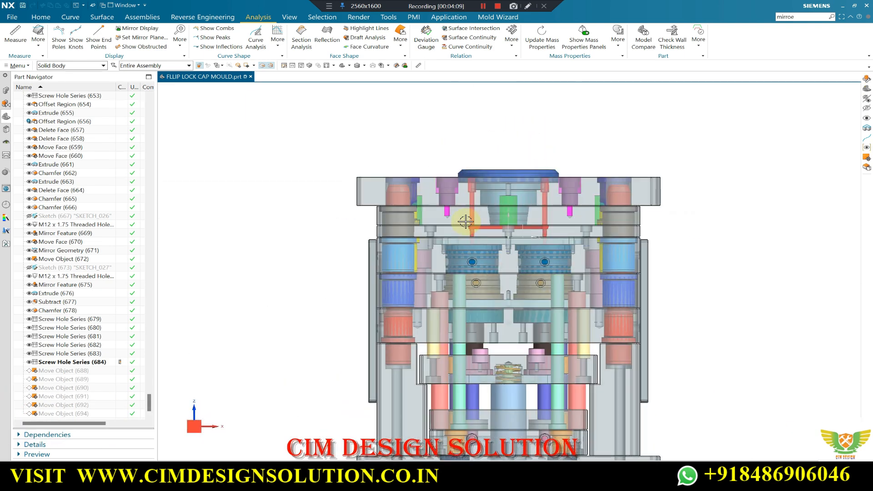
{"action": "scroll", "coordinate": [434, 210], "scroll_direction": "up", "scroll_amount": 2}
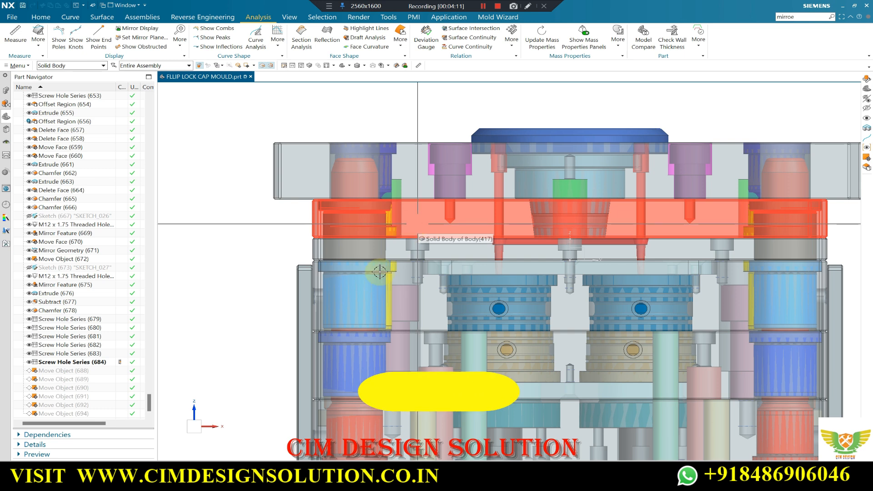
{"action": "scroll", "coordinate": [379, 271], "scroll_direction": "down", "scroll_amount": 1}
{"action": "middle_click_drag", "start_coordinate": [506, 250], "coordinate": [461, 246]}
{"action": "middle_click_drag", "start_coordinate": [464, 123], "coordinate": [416, 168]}
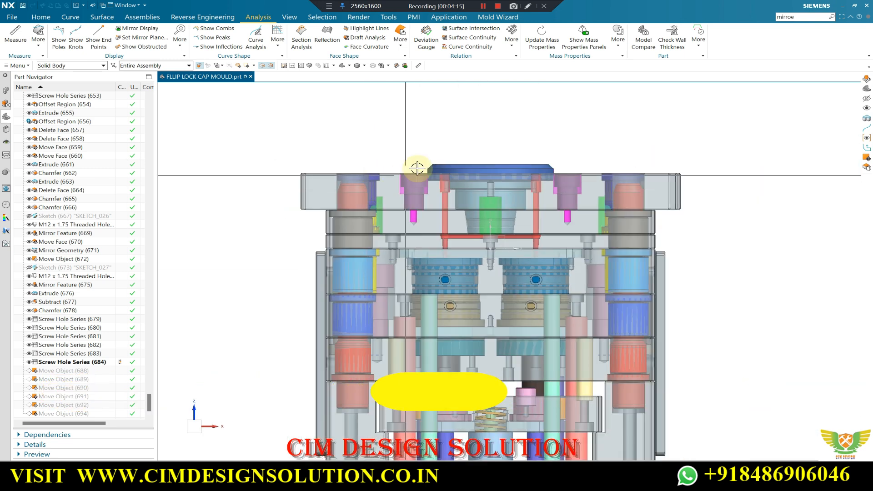
{"action": "scroll", "coordinate": [513, 234], "scroll_direction": "up", "scroll_amount": 1}
{"action": "middle_click_drag", "start_coordinate": [474, 227], "coordinate": [446, 234]}
{"action": "scroll", "coordinate": [370, 208], "scroll_direction": "up", "scroll_amount": 2}
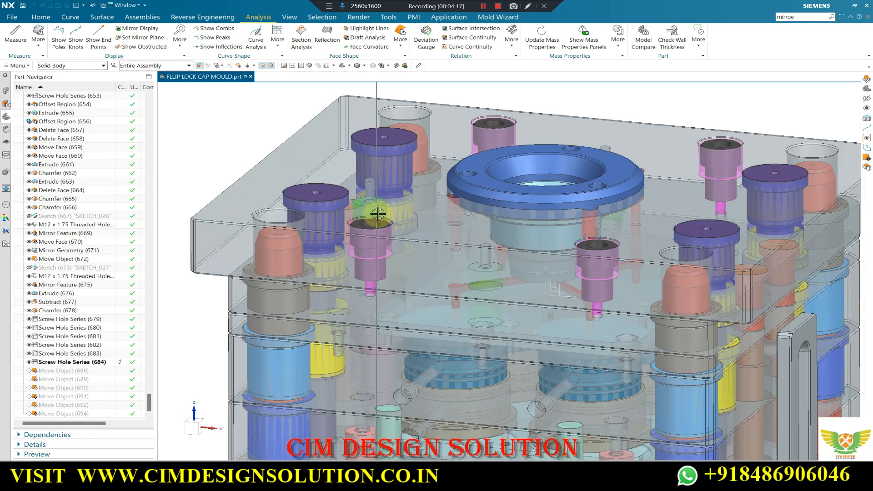
Hide the top plate and locating ring, and examine the light-blue central bush from the side and above.
{"action": "scroll", "coordinate": [510, 251], "scroll_direction": "down", "scroll_amount": 4}
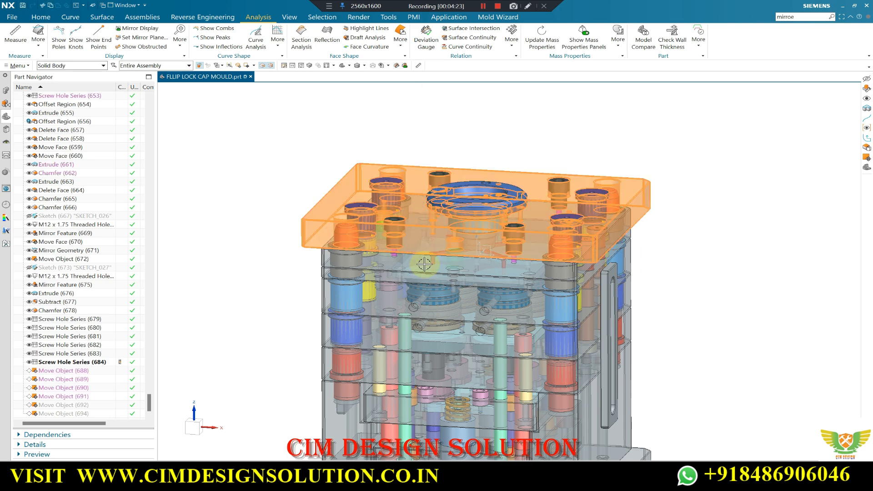
{"action": "middle_click_drag", "start_coordinate": [407, 227], "coordinate": [481, 244]}
{"action": "scroll", "coordinate": [453, 231], "scroll_direction": "up", "scroll_amount": 3}
{"action": "scroll", "coordinate": [443, 242], "scroll_direction": "down", "scroll_amount": 3}
{"action": "scroll", "coordinate": [487, 244], "scroll_direction": "up", "scroll_amount": 3}
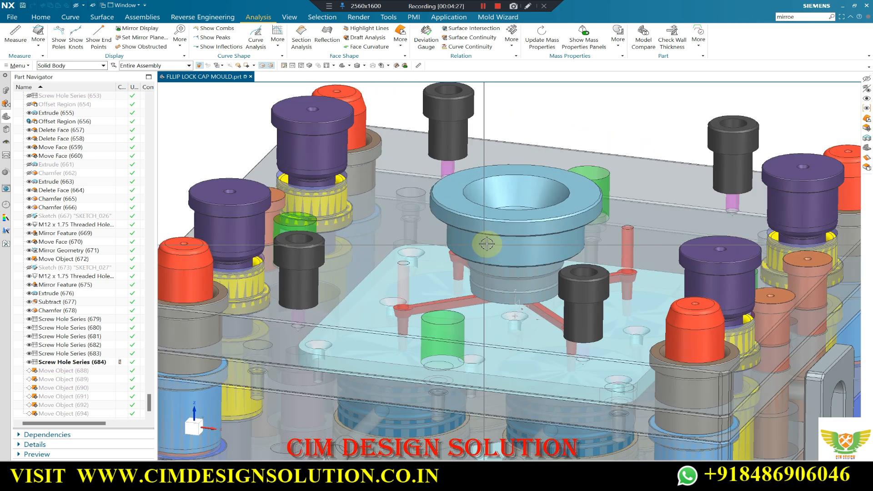
{"action": "scroll", "coordinate": [465, 212], "scroll_direction": "down", "scroll_amount": 2}
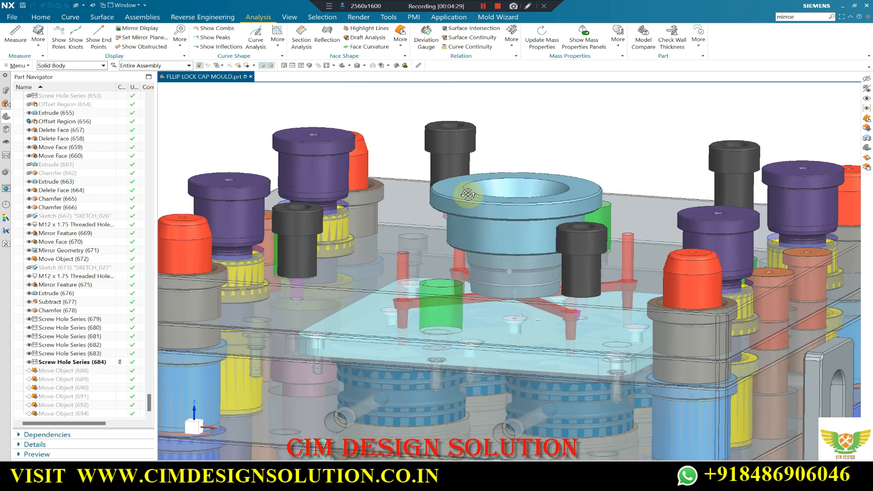
{"action": "scroll", "coordinate": [464, 212], "scroll_direction": "up", "scroll_amount": 4}
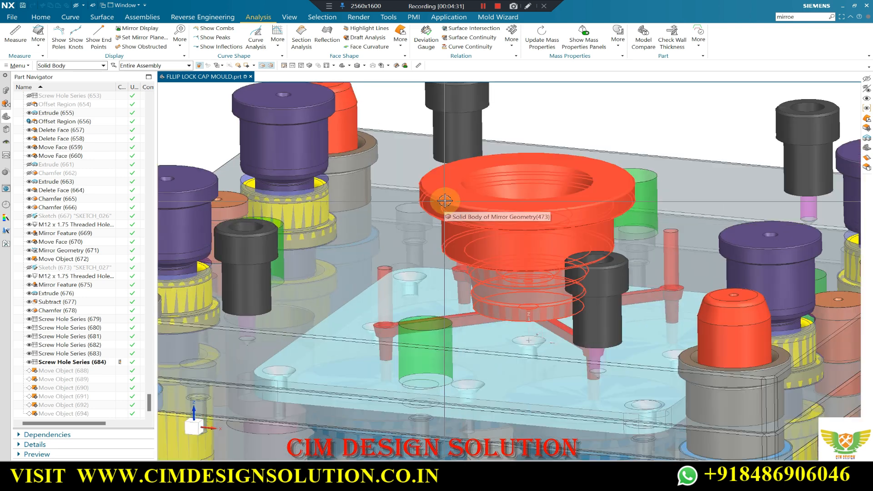
Hide the central bush and examine the red cross-shaped runner below it.
{"action": "key", "text": "ctrl+b"}
{"action": "scroll", "coordinate": [536, 162], "scroll_direction": "down", "scroll_amount": 3}
{"action": "middle_click_drag", "start_coordinate": [483, 269], "coordinate": [493, 286]}
{"action": "scroll", "coordinate": [492, 284], "scroll_direction": "up", "scroll_amount": 4}
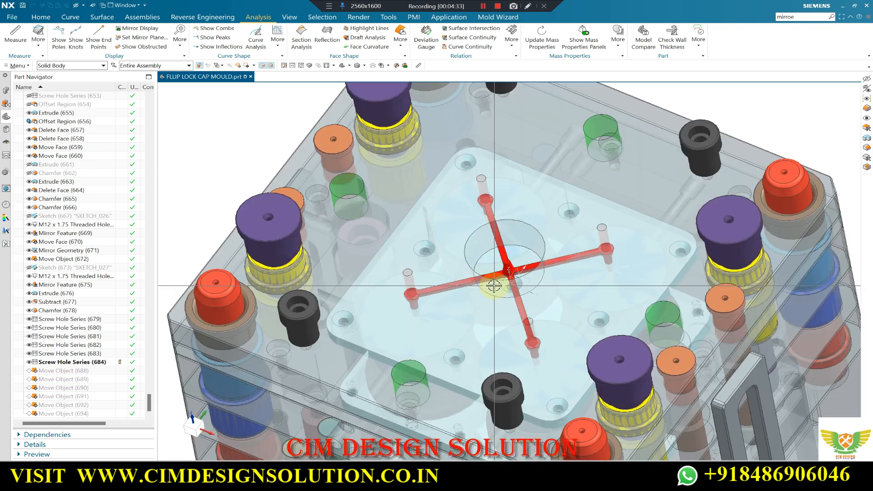
{"action": "scroll", "coordinate": [506, 258], "scroll_direction": "down", "scroll_amount": 3}
{"action": "middle_click_drag", "start_coordinate": [423, 313], "coordinate": [439, 214]}
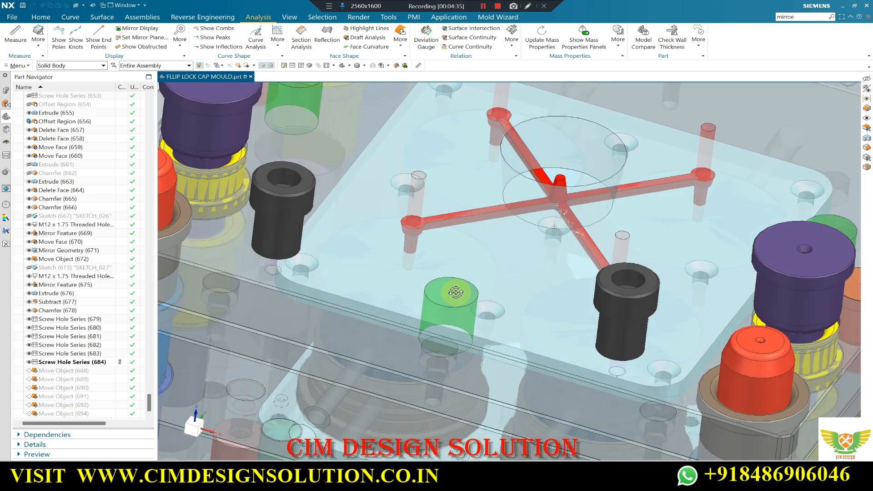
Hide the green cylinders and the plate above the runner, and examine the exposed red runner up close.
{"action": "scroll", "coordinate": [439, 210], "scroll_direction": "up", "scroll_amount": 3}
{"action": "left_click", "coordinate": [456, 267]}
{"action": "key", "text": "ctrl+b"}
{"action": "scroll", "coordinate": [483, 268], "scroll_direction": "down", "scroll_amount": 2}
{"action": "middle_click_drag", "start_coordinate": [473, 271], "coordinate": [469, 250]}
{"action": "scroll", "coordinate": [482, 173], "scroll_direction": "up", "scroll_amount": 1}
{"action": "scroll", "coordinate": [482, 172], "scroll_direction": "up", "scroll_amount": 2}
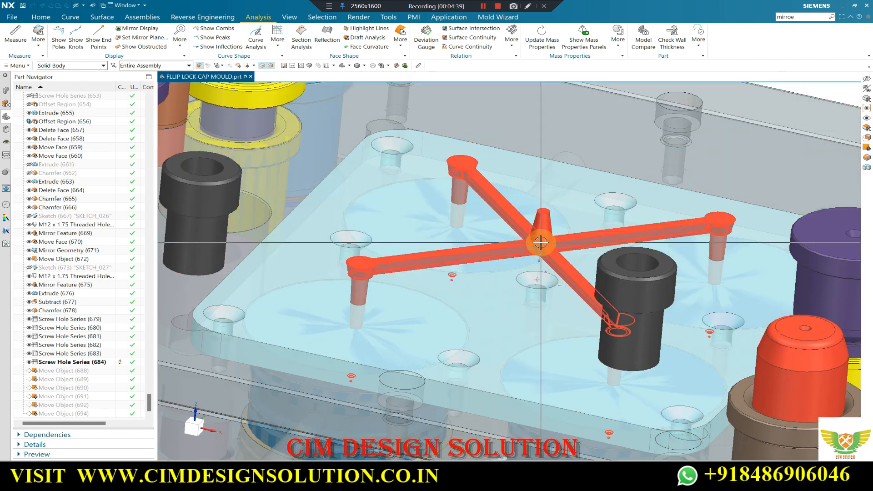
Hide the plate surrounding the red runner and examine how its four arms feed the circular cavity inserts.
{"action": "scroll", "coordinate": [494, 237], "scroll_direction": "down", "scroll_amount": 3}
{"action": "middle_click_drag", "start_coordinate": [494, 237], "coordinate": [384, 227]}
{"action": "scroll", "coordinate": [454, 243], "scroll_direction": "up", "scroll_amount": 2}
{"action": "scroll", "coordinate": [454, 242], "scroll_direction": "down", "scroll_amount": 2}
{"action": "scroll", "coordinate": [417, 239], "scroll_direction": "up", "scroll_amount": 2}
{"action": "scroll", "coordinate": [418, 238], "scroll_direction": "down", "scroll_amount": 3}
{"action": "middle_click_drag", "start_coordinate": [410, 190], "coordinate": [398, 213]}
{"action": "scroll", "coordinate": [409, 222], "scroll_direction": "up", "scroll_amount": 3}
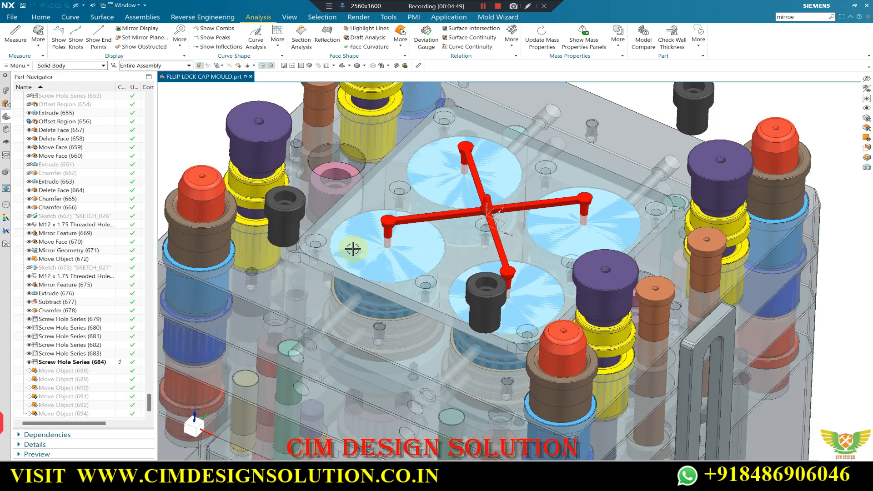
{"action": "scroll", "coordinate": [507, 206], "scroll_direction": "down", "scroll_amount": 1}
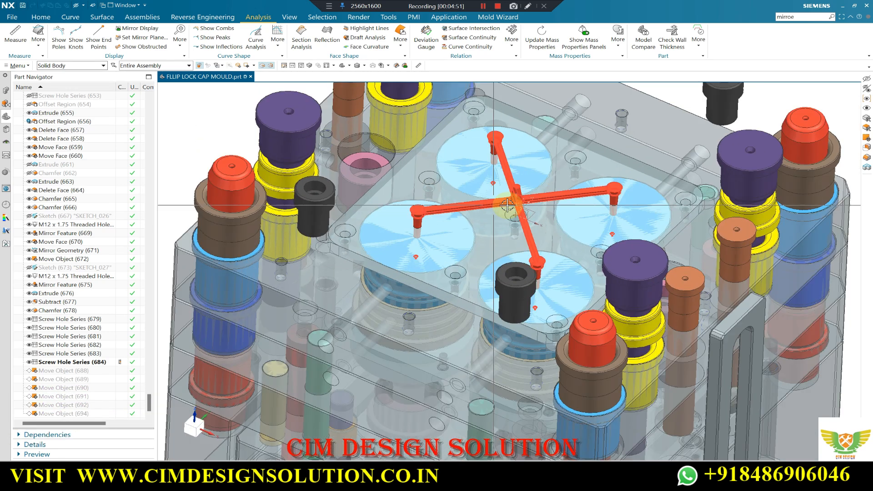
{"action": "scroll", "coordinate": [432, 195], "scroll_direction": "down", "scroll_amount": 3}
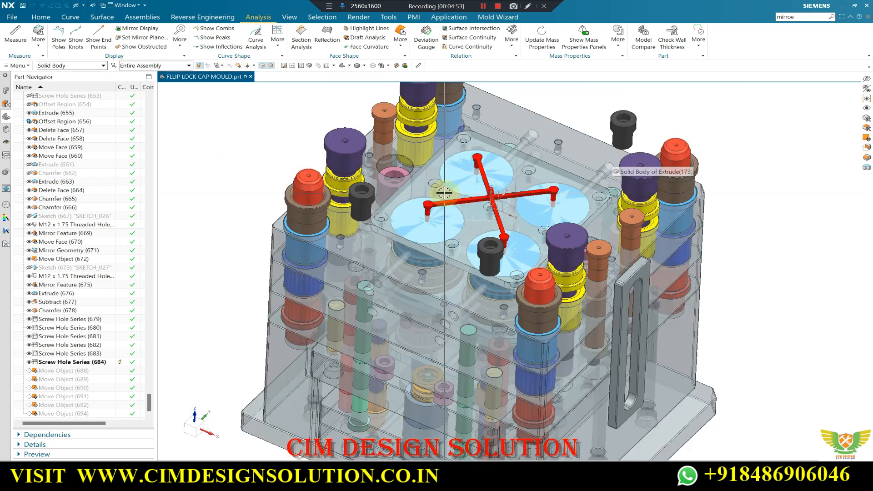
Show all hidden mould bodies in the front view and examine the red runner, its vertical pieces and the cavity inserts.
{"action": "middle_click_drag", "start_coordinate": [432, 195], "coordinate": [489, 165]}
{"action": "middle_click_drag", "start_coordinate": [403, 103], "coordinate": [414, 120]}
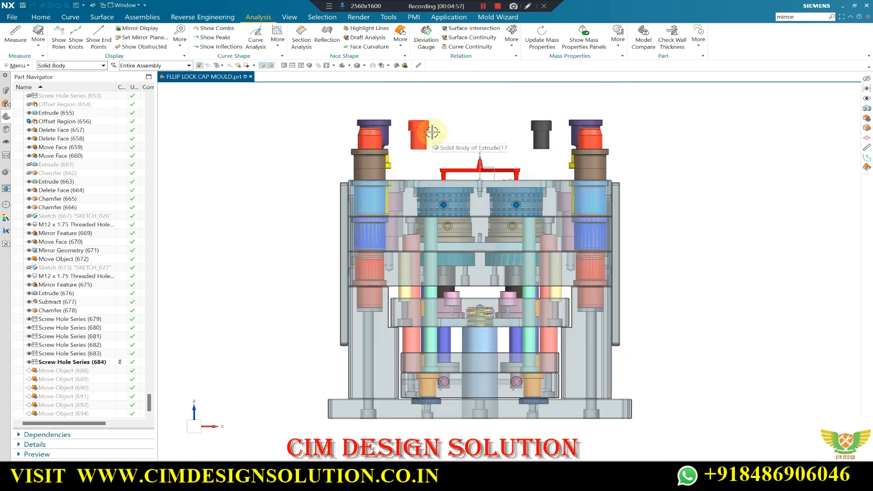
{"action": "scroll", "coordinate": [433, 159], "scroll_direction": "up", "scroll_amount": 5}
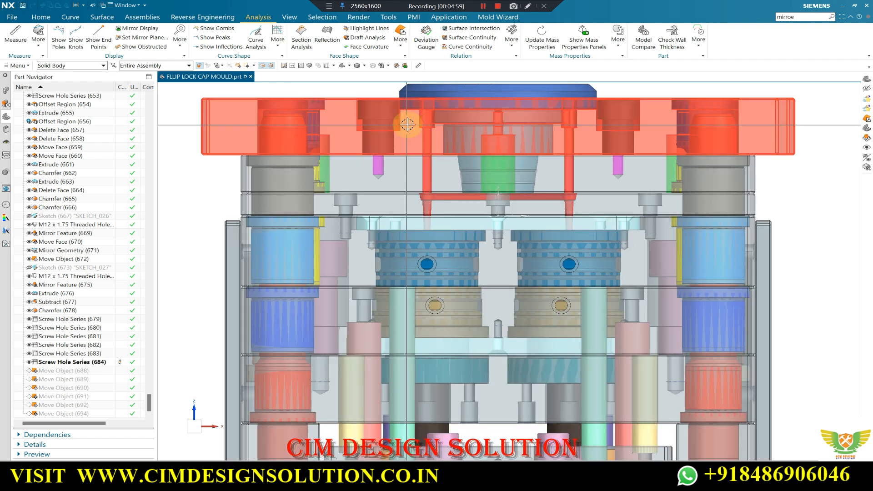
{"action": "scroll", "coordinate": [435, 205], "scroll_direction": "up", "scroll_amount": 2}
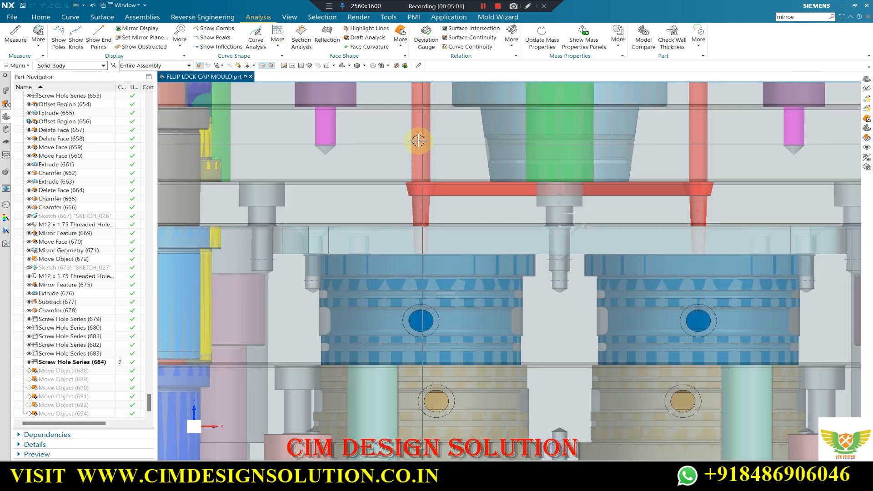
{"action": "scroll", "coordinate": [442, 134], "scroll_direction": "down", "scroll_amount": 1}
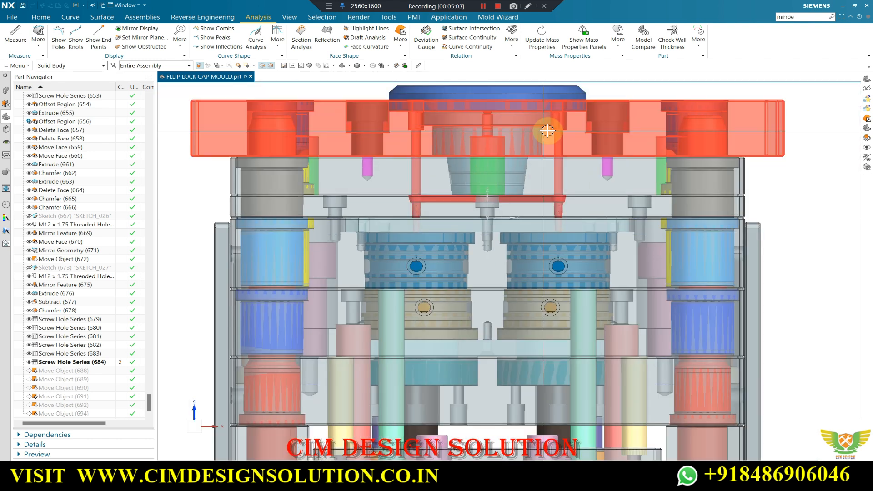
{"action": "scroll", "coordinate": [546, 130], "scroll_direction": "up", "scroll_amount": 2}
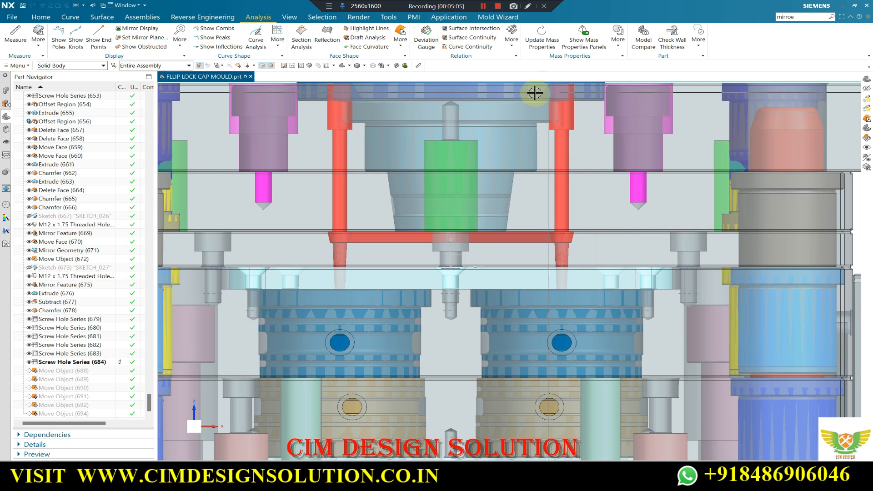
{"action": "scroll", "coordinate": [540, 251], "scroll_direction": "down", "scroll_amount": 1}
{"action": "scroll", "coordinate": [564, 188], "scroll_direction": "up", "scroll_amount": 2}
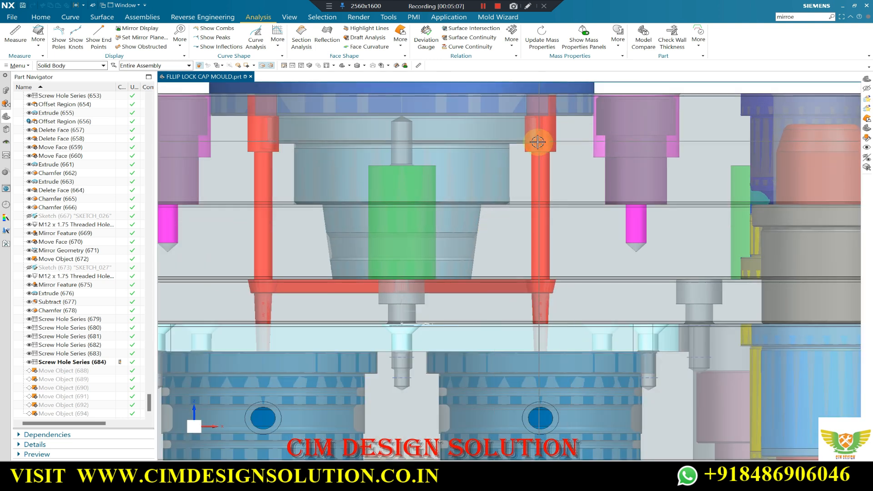
Switch to AutoCAD to view the flip lock cap main file drawing, and return to NX to inspect the ejector area and spring.
{"action": "left_click", "coordinate": [613, 452]}
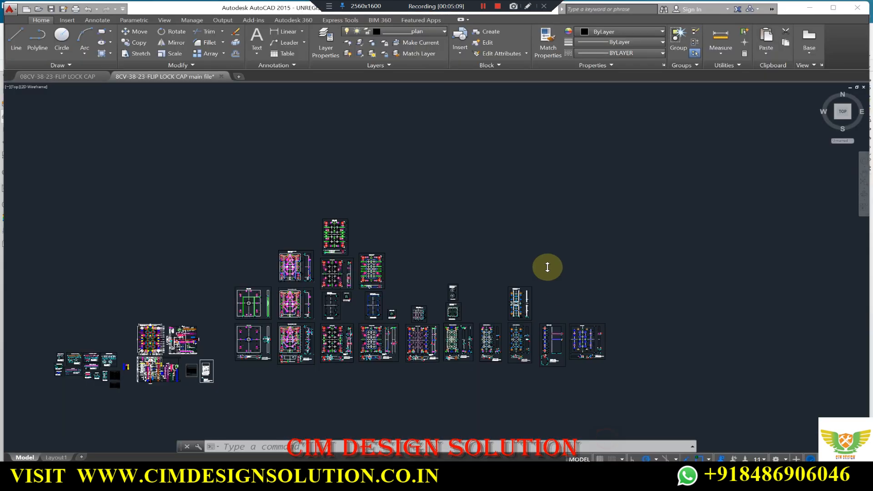
{"action": "mouse_move", "coordinate": [652, 473]}
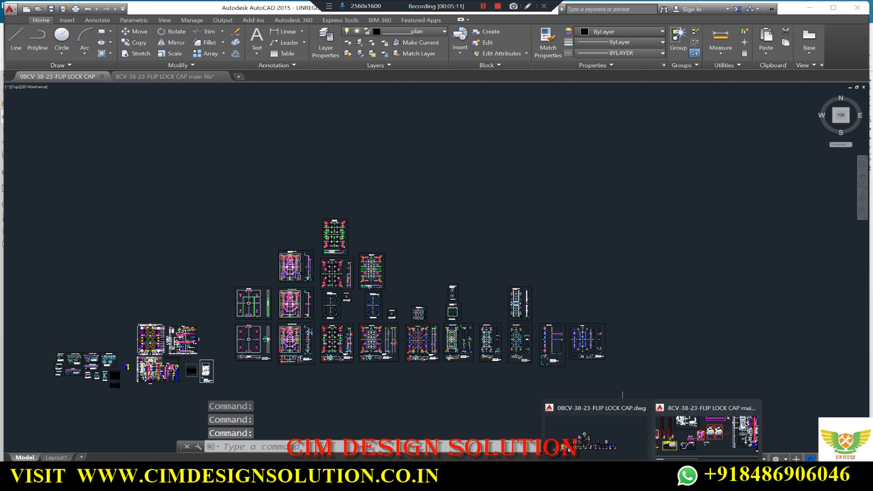
{"action": "left_click", "coordinate": [680, 420]}
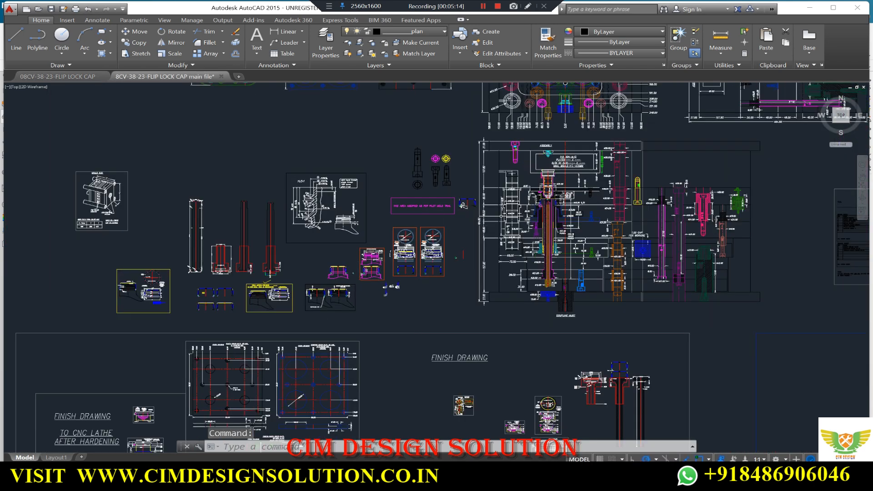
{"action": "left_click", "coordinate": [810, 9]}
{"action": "scroll", "coordinate": [434, 214], "scroll_direction": "down", "scroll_amount": 3}
{"action": "scroll", "coordinate": [453, 355], "scroll_direction": "up", "scroll_amount": 3}
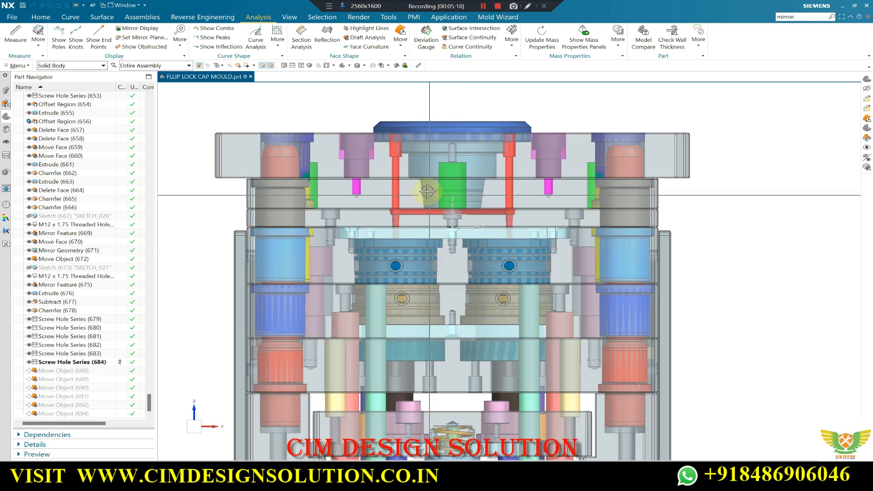
{"action": "scroll", "coordinate": [453, 355], "scroll_direction": "up", "scroll_amount": 2}
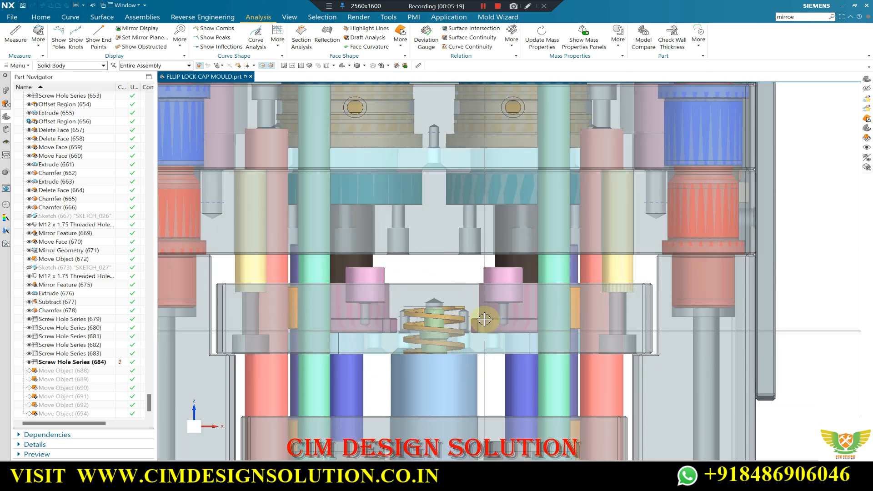
Switch to the flip lock cap main file drawing in AutoCAD and examine the hatched Ø43.00 component in the mould section.
{"action": "mouse_move", "coordinate": [653, 472]}
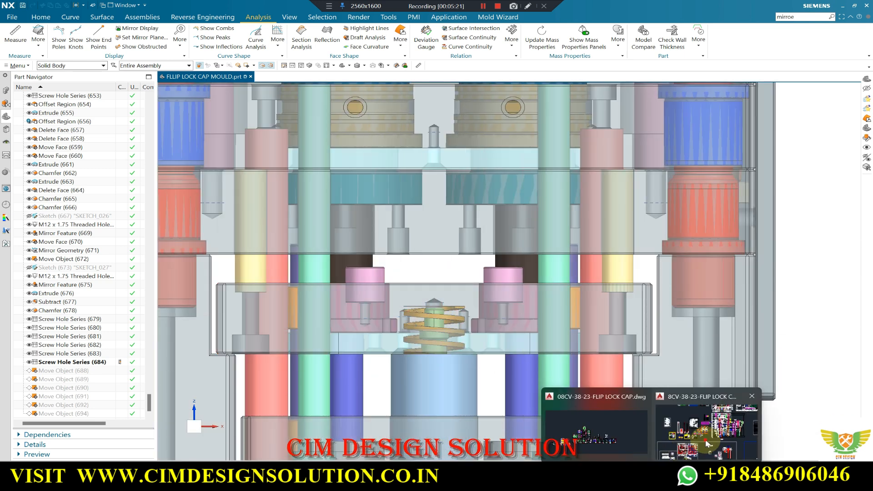
{"action": "left_click", "coordinate": [707, 435]}
{"action": "scroll", "coordinate": [736, 336], "scroll_direction": "up", "scroll_amount": 10}
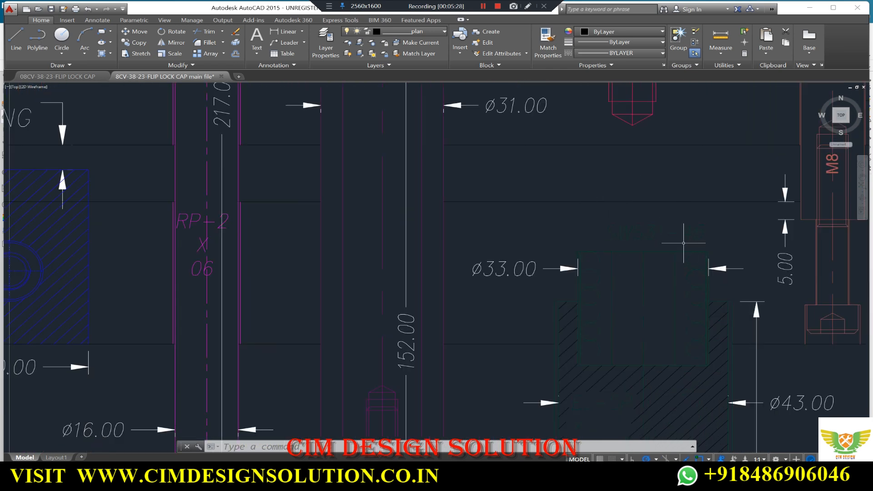
{"action": "scroll", "coordinate": [633, 257], "scroll_direction": "down", "scroll_amount": 2}
{"action": "scroll", "coordinate": [657, 275], "scroll_direction": "up", "scroll_amount": 2}
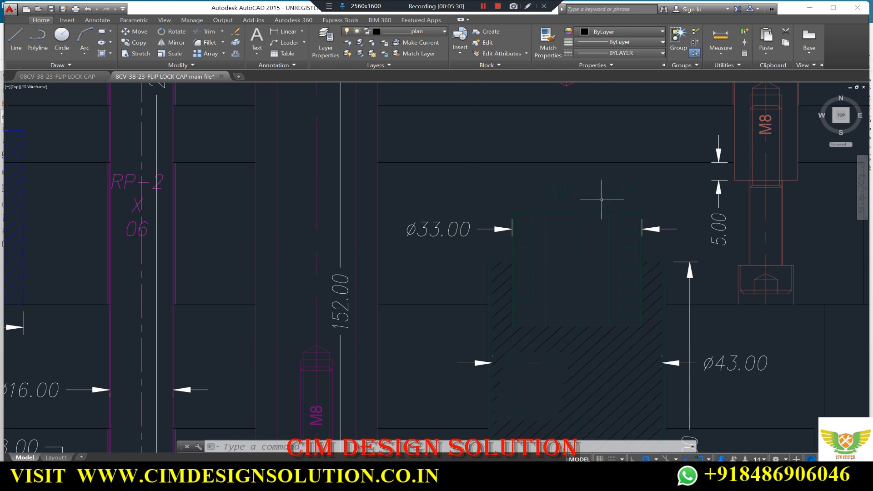
Switch back to the NX mould model and view the whole assembly from the front.
{"action": "mouse_move", "coordinate": [536, 475]}
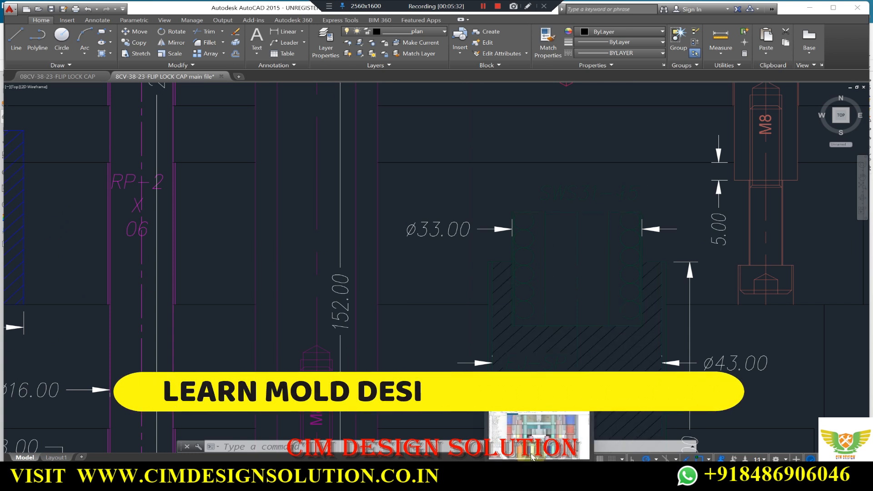
{"action": "left_click", "coordinate": [527, 418]}
{"action": "scroll", "coordinate": [394, 188], "scroll_direction": "down", "scroll_amount": 5}
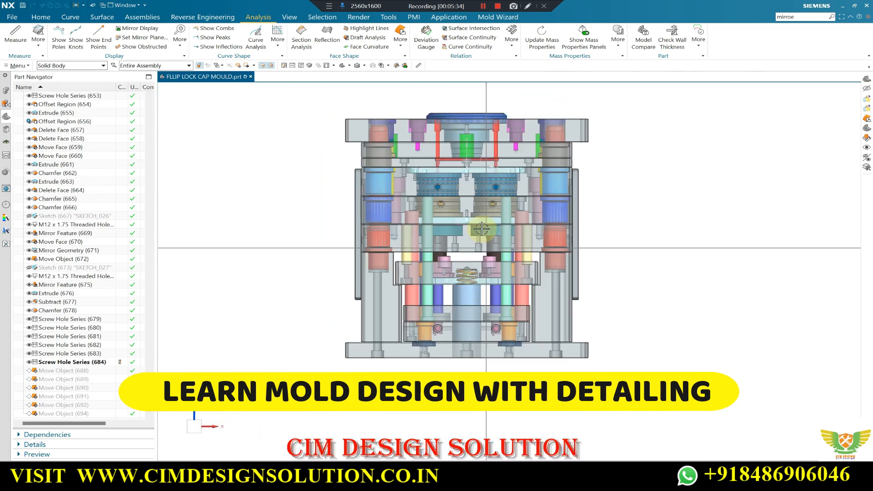
Make Move Object (688) the current feature to open the mould at the runner plates.
{"action": "scroll", "coordinate": [475, 107], "scroll_direction": "up", "scroll_amount": 3}
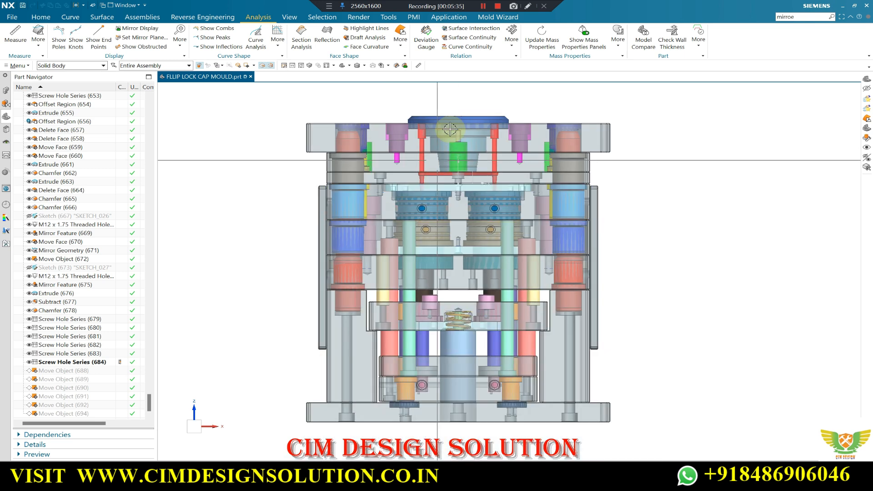
{"action": "scroll", "coordinate": [418, 161], "scroll_direction": "down", "scroll_amount": 2}
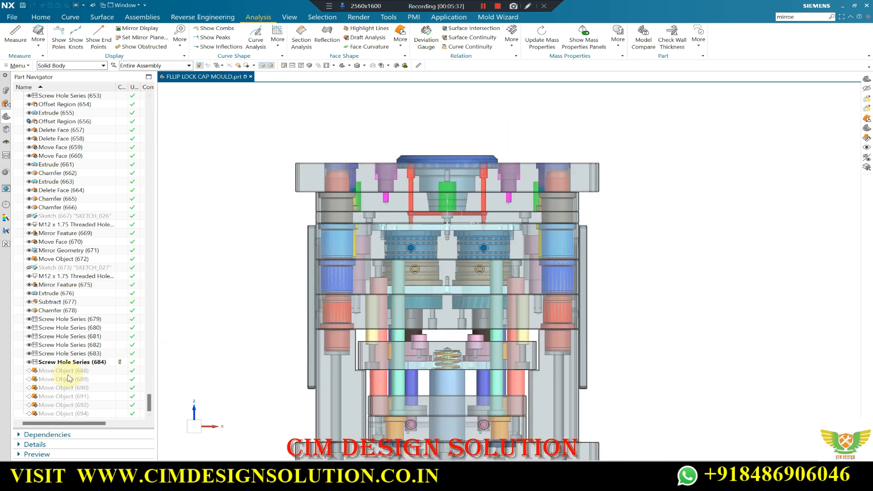
{"action": "right_click", "coordinate": [66, 373]}
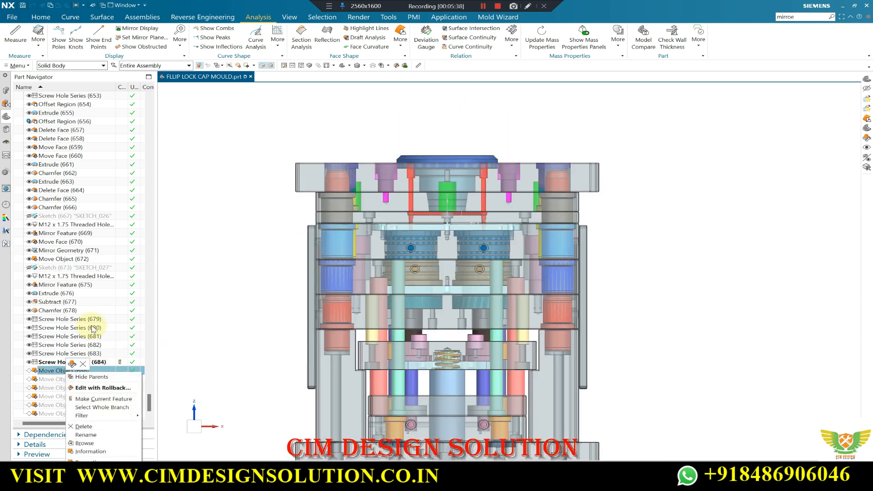
{"action": "left_click", "coordinate": [97, 400]}
Examine the opened gap between the upper plates from several angles, including the runner, guide pillars, puller bolts and side strap.
{"action": "scroll", "coordinate": [463, 179], "scroll_direction": "up", "scroll_amount": 5}
{"action": "middle_click_drag", "start_coordinate": [463, 179], "coordinate": [429, 119]}
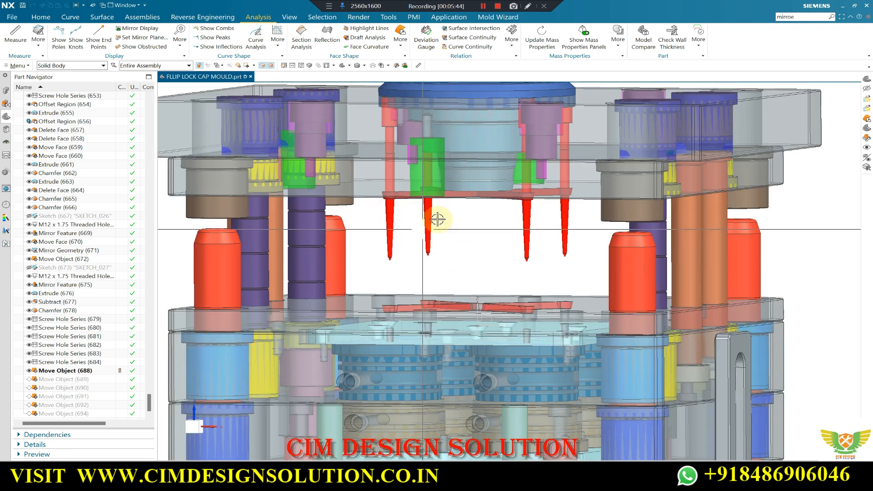
{"action": "scroll", "coordinate": [435, 225], "scroll_direction": "down", "scroll_amount": 1}
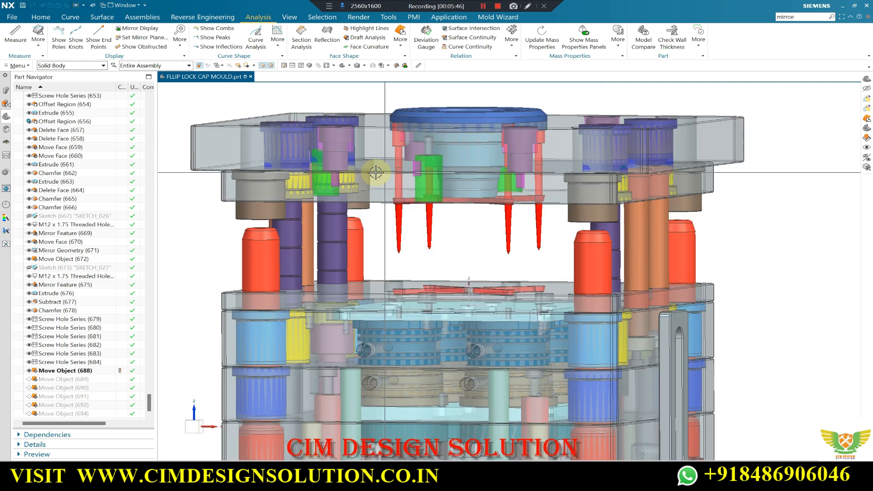
{"action": "scroll", "coordinate": [373, 172], "scroll_direction": "up", "scroll_amount": 1}
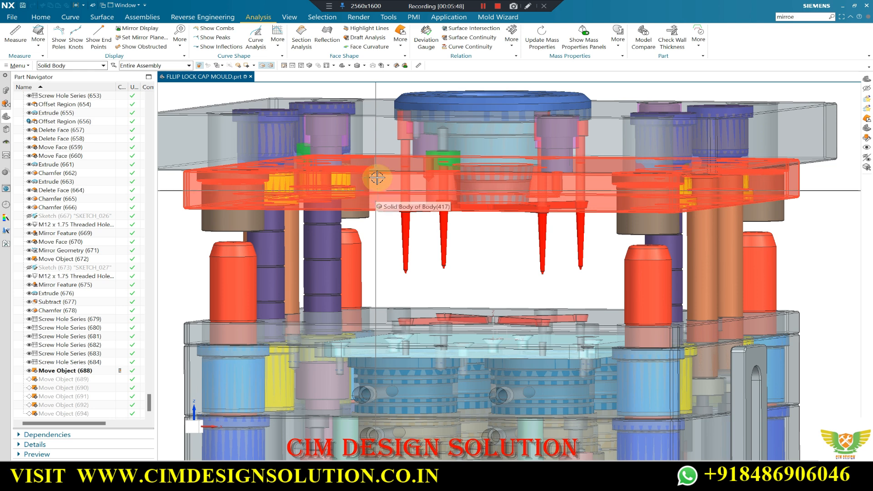
{"action": "scroll", "coordinate": [270, 205], "scroll_direction": "down", "scroll_amount": 2}
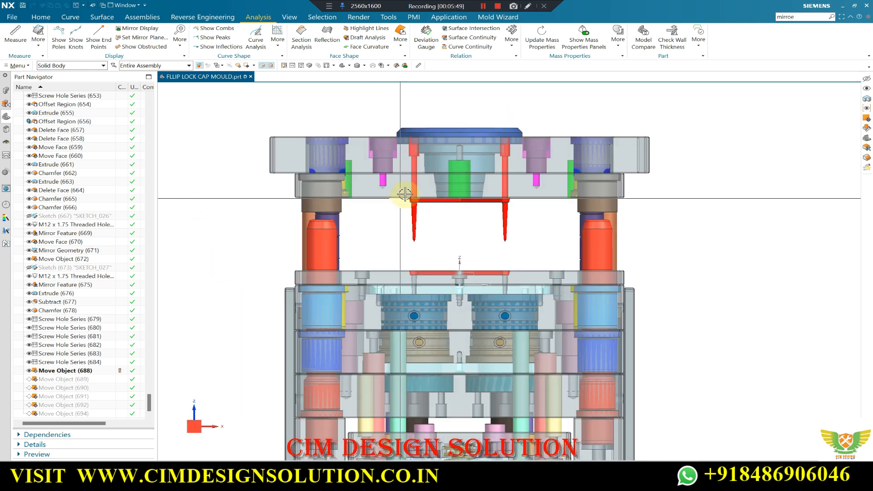
{"action": "scroll", "coordinate": [391, 151], "scroll_direction": "up", "scroll_amount": 2}
{"action": "middle_click_drag", "start_coordinate": [394, 184], "coordinate": [356, 194]}
{"action": "scroll", "coordinate": [375, 184], "scroll_direction": "up", "scroll_amount": 2}
{"action": "scroll", "coordinate": [371, 176], "scroll_direction": "down", "scroll_amount": 1}
{"action": "scroll", "coordinate": [371, 176], "scroll_direction": "down", "scroll_amount": 3}
{"action": "scroll", "coordinate": [337, 289], "scroll_direction": "up", "scroll_amount": 3}
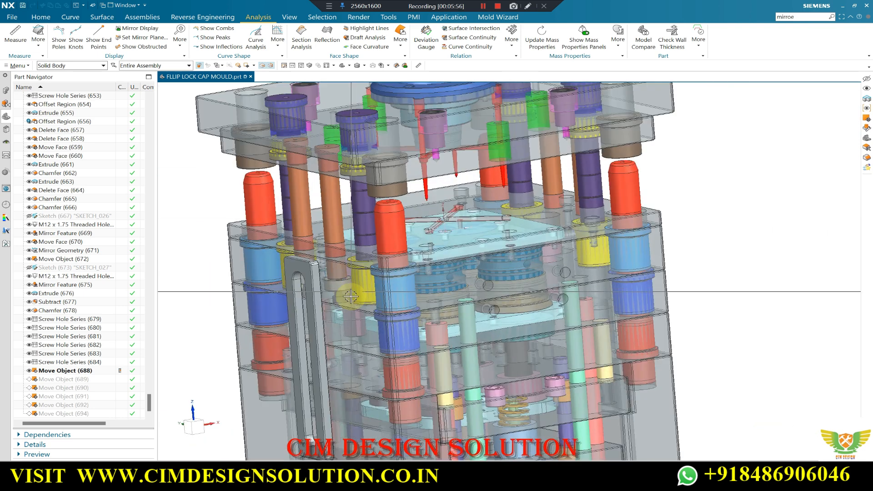
{"action": "mouse_move", "coordinate": [335, 282]}
{"action": "middle_mouse_down"}
{"action": "mouse_move", "coordinate": [316, 256]}
{"action": "mouse_move", "coordinate": [329, 275]}
{"action": "middle_mouse_up"}
{"action": "scroll", "coordinate": [324, 240], "scroll_direction": "down", "scroll_amount": 2}
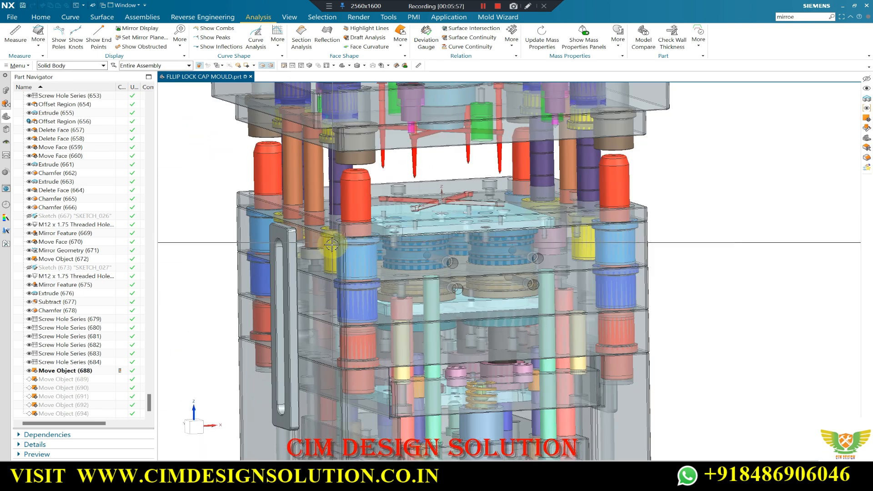
Section the mould on the Y plane at about 29.8 mm through the long bolt, inspect the cut, and discard the section.
{"action": "key", "text": "ctrl+h"}
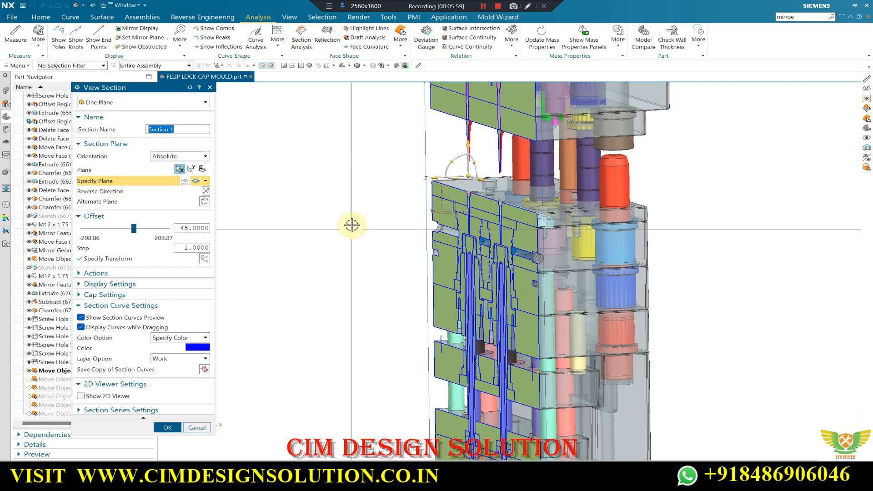
{"action": "left_click", "coordinate": [192, 169]}
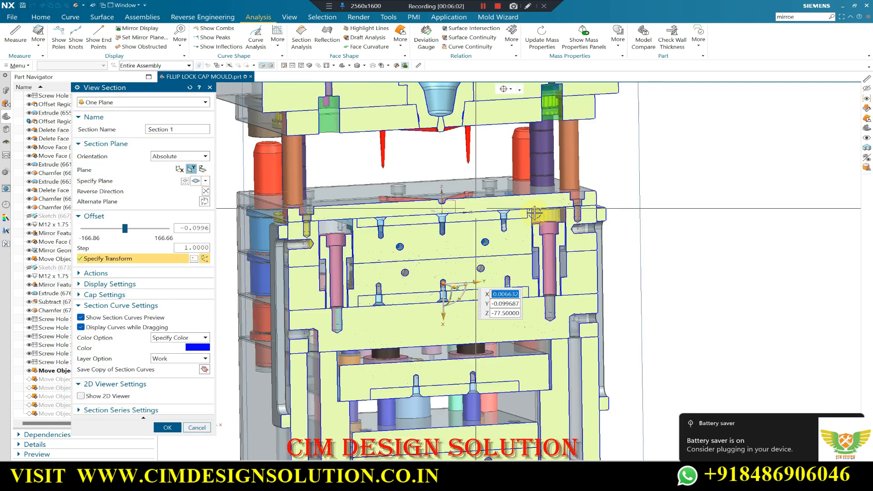
{"action": "scroll", "coordinate": [569, 175], "scroll_direction": "up", "scroll_amount": 4}
{"action": "left_click", "coordinate": [567, 174]}
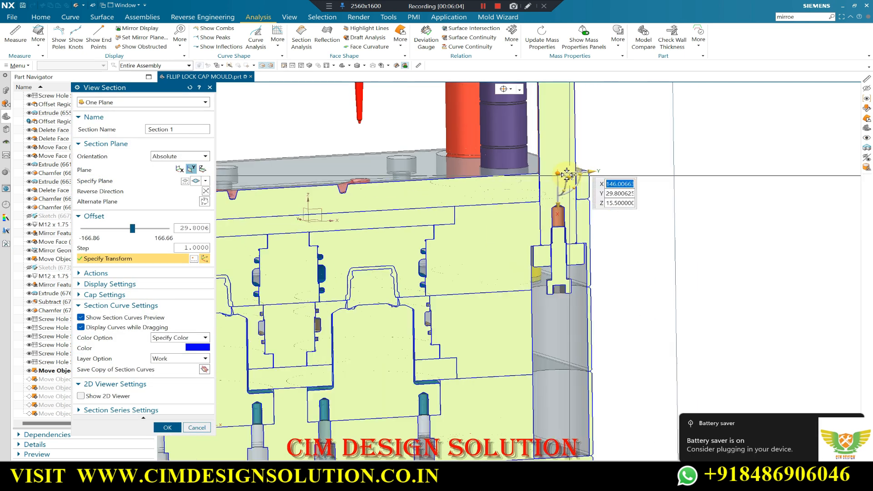
{"action": "scroll", "coordinate": [560, 234], "scroll_direction": "down", "scroll_amount": 3}
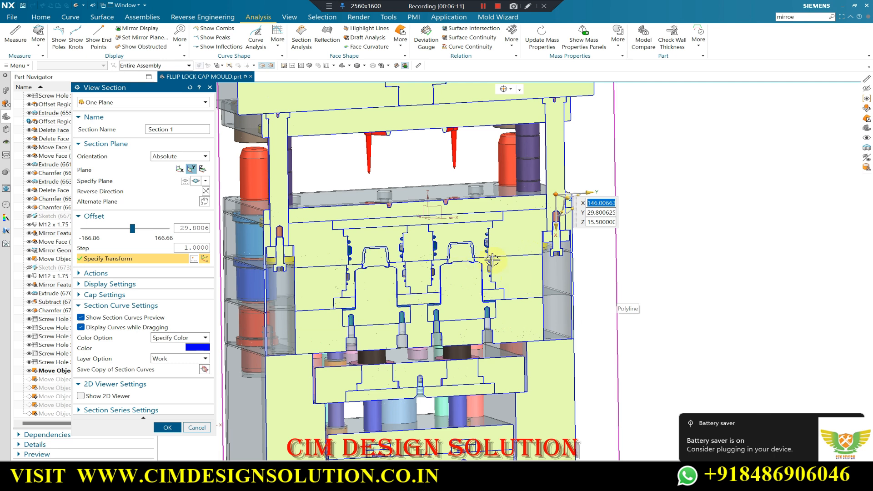
{"action": "scroll", "coordinate": [516, 273], "scroll_direction": "down", "scroll_amount": 2}
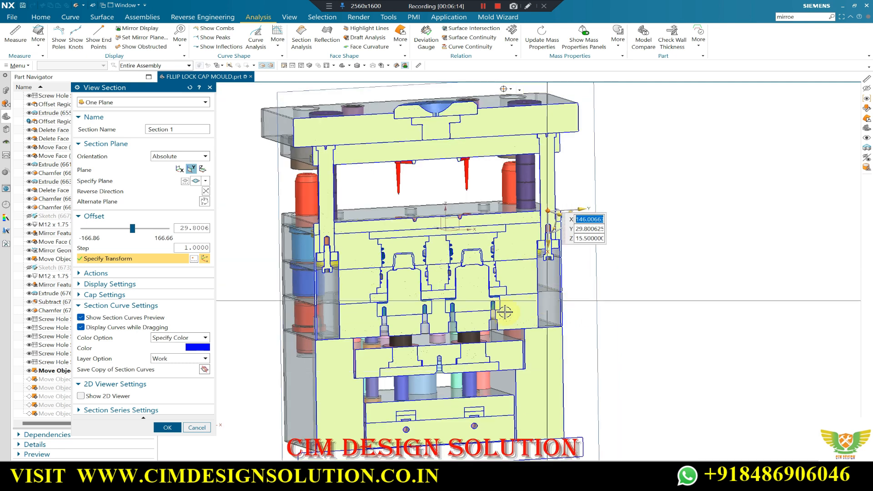
{"action": "left_click", "coordinate": [197, 427]}
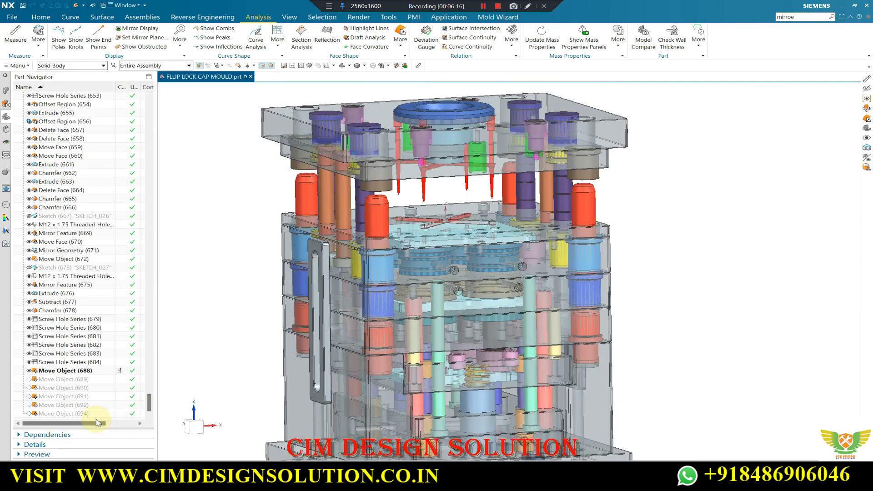
Examine the red runner and its four tapered drops in the open gap, from the front and at an angle.
{"action": "scroll", "coordinate": [340, 221], "scroll_direction": "down", "scroll_amount": 2}
{"action": "middle_click_drag", "start_coordinate": [340, 221], "coordinate": [536, 230]}
{"action": "key", "text": "F8"}
{"action": "scroll", "coordinate": [387, 204], "scroll_direction": "up", "scroll_amount": 3}
{"action": "scroll", "coordinate": [364, 199], "scroll_direction": "up", "scroll_amount": 3}
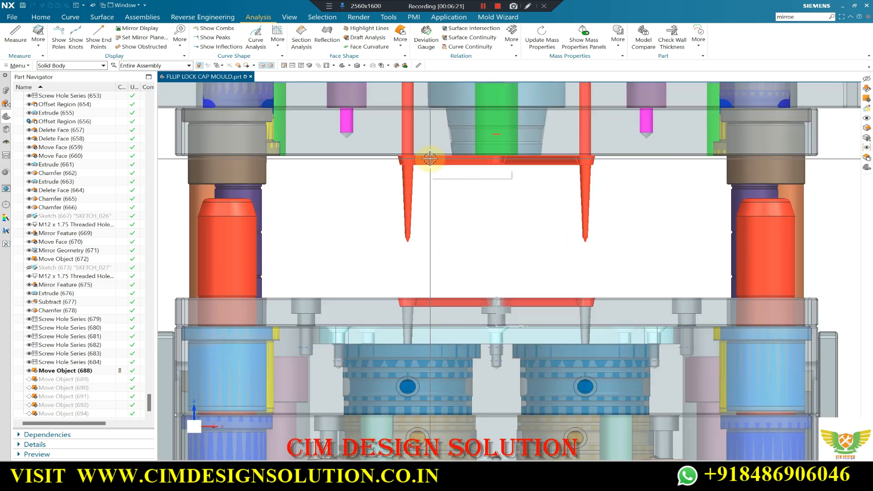
{"action": "left_click", "coordinate": [429, 159]}
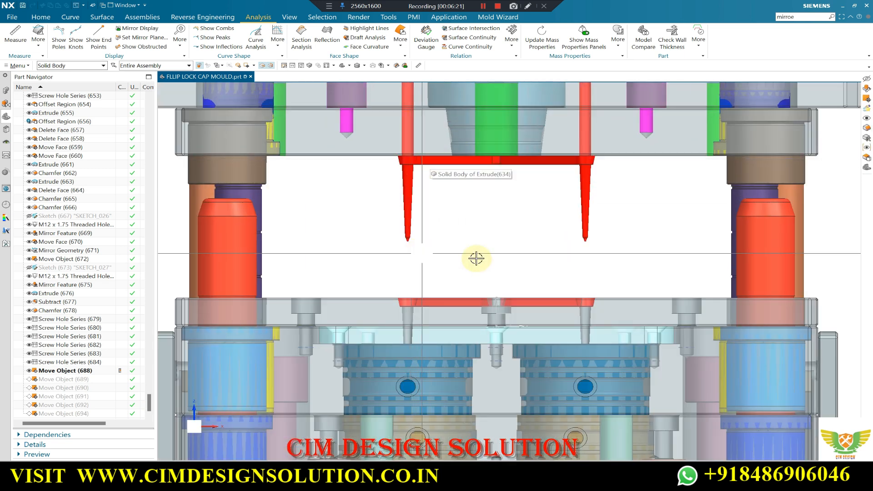
{"action": "scroll", "coordinate": [489, 187], "scroll_direction": "down", "scroll_amount": 3}
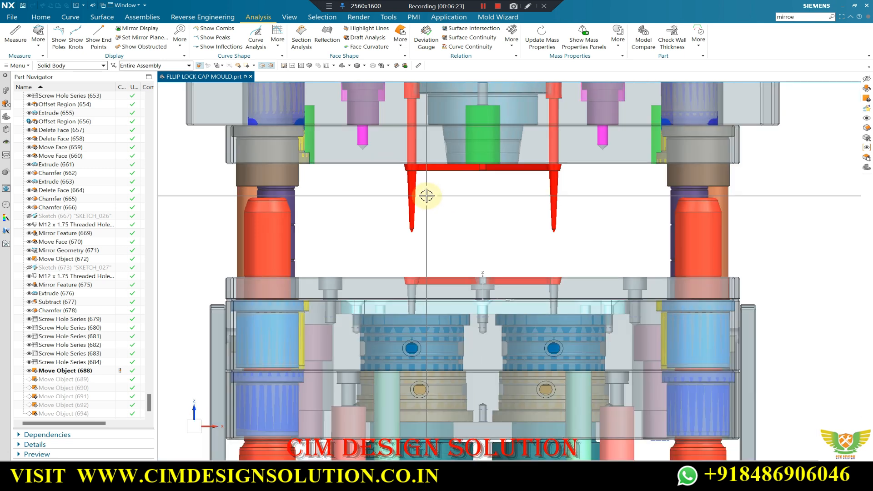
{"action": "scroll", "coordinate": [422, 182], "scroll_direction": "up", "scroll_amount": 2}
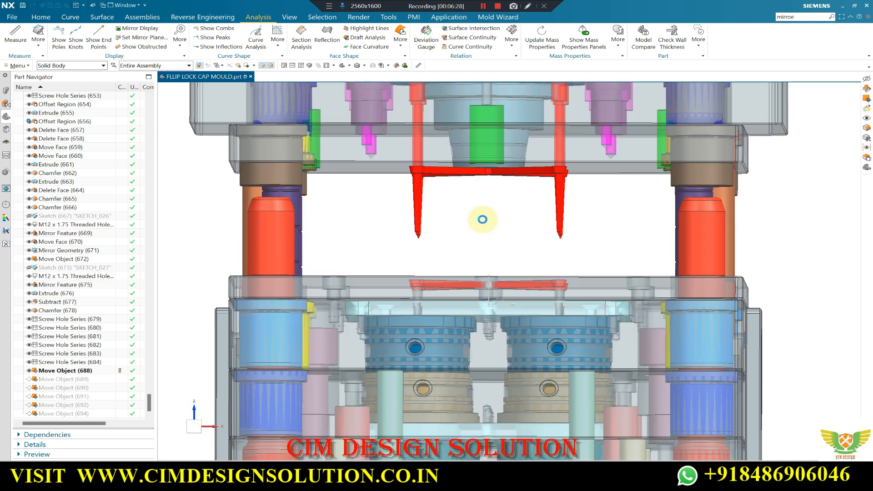
{"action": "scroll", "coordinate": [412, 168], "scroll_direction": "up", "scroll_amount": 2}
{"action": "middle_click_drag", "start_coordinate": [399, 162], "coordinate": [375, 138]}
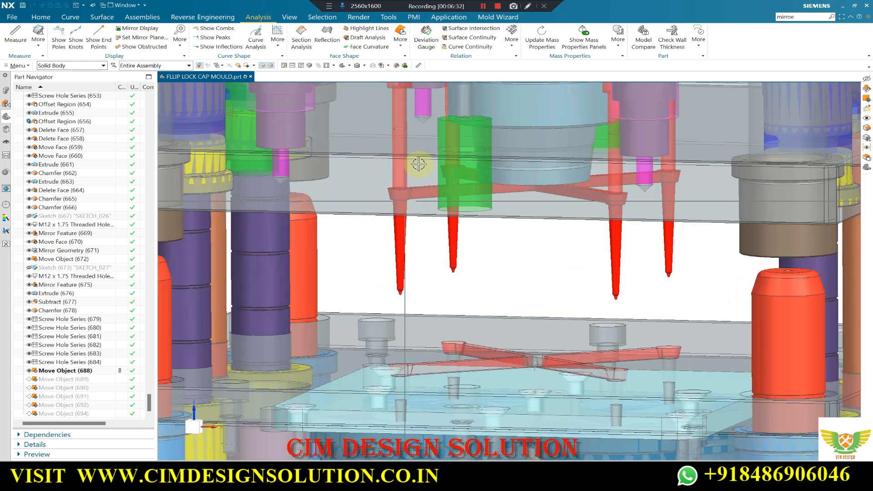
{"action": "scroll", "coordinate": [394, 194], "scroll_direction": "up", "scroll_amount": 2}
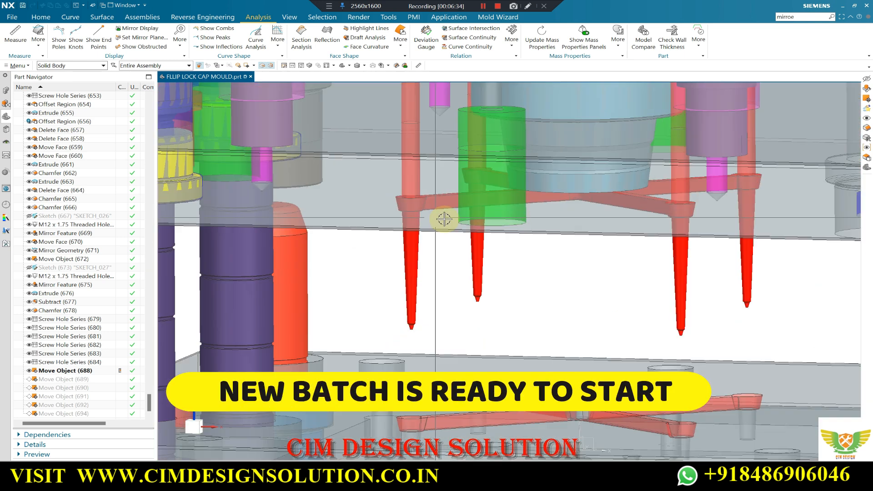
Examine the underside of the cross-shaped runner where its arms meet below the central sprue bush.
{"action": "scroll", "coordinate": [455, 229], "scroll_direction": "down", "scroll_amount": 3}
{"action": "middle_click_drag", "start_coordinate": [484, 255], "coordinate": [487, 237]}
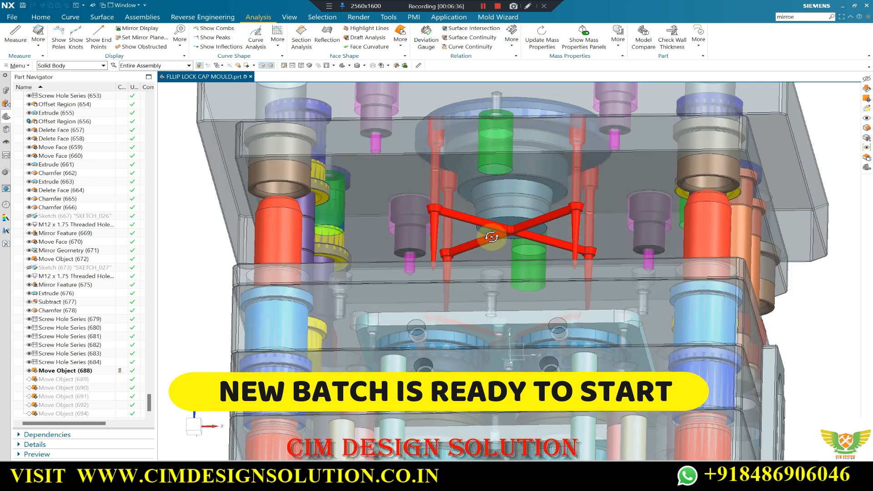
{"action": "scroll", "coordinate": [509, 237], "scroll_direction": "up", "scroll_amount": 5}
{"action": "scroll", "coordinate": [518, 212], "scroll_direction": "up", "scroll_amount": 1}
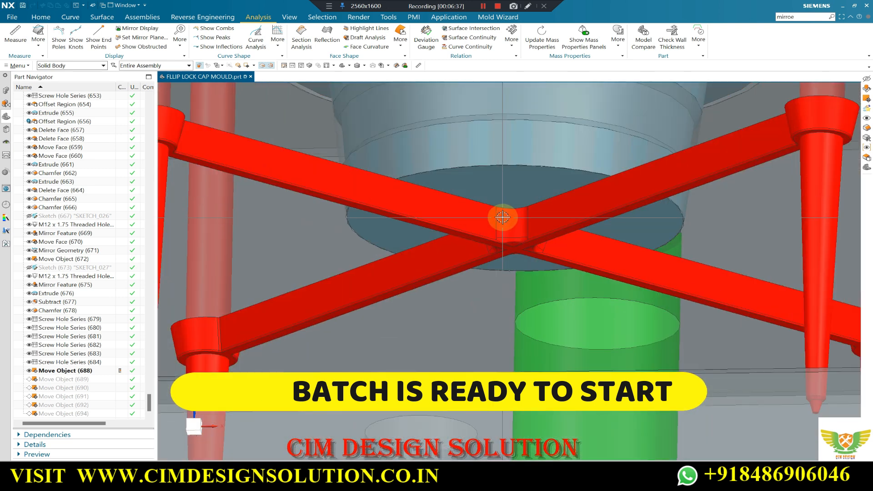
{"action": "left_click", "coordinate": [506, 191]}
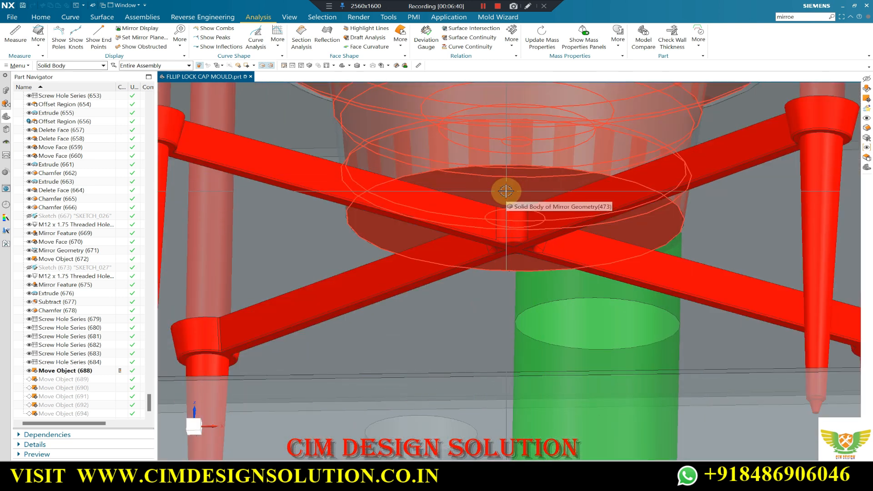
{"action": "scroll", "coordinate": [509, 194], "scroll_direction": "down", "scroll_amount": 3}
{"action": "scroll", "coordinate": [519, 198], "scroll_direction": "up", "scroll_amount": 2}
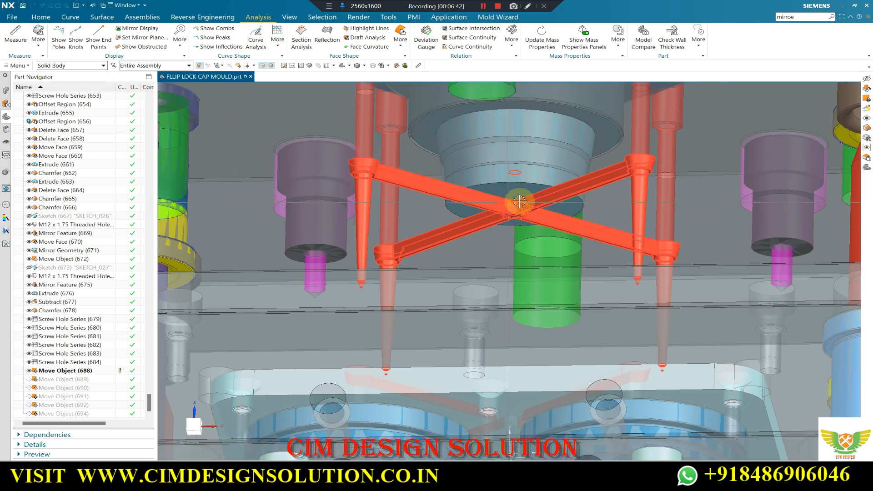
{"action": "scroll", "coordinate": [542, 194], "scroll_direction": "down", "scroll_amount": 3}
{"action": "scroll", "coordinate": [510, 192], "scroll_direction": "up", "scroll_amount": 3}
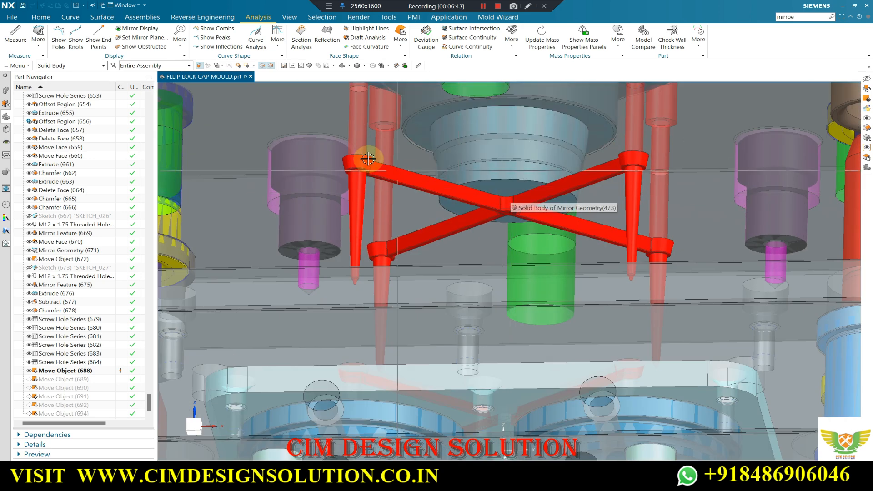
{"action": "scroll", "coordinate": [368, 158], "scroll_direction": "down", "scroll_amount": 5}
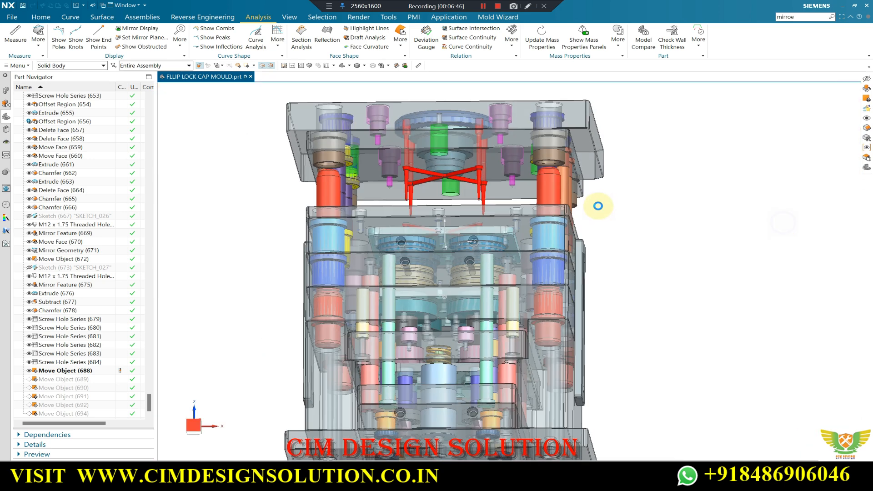
Examine the conical gate tips of the tapered runner drops up close, and return to a straight front view.
{"action": "middle_click_drag", "start_coordinate": [429, 195], "coordinate": [403, 159]}
{"action": "scroll", "coordinate": [413, 253], "scroll_direction": "up", "scroll_amount": 4}
{"action": "scroll", "coordinate": [400, 152], "scroll_direction": "up", "scroll_amount": 6}
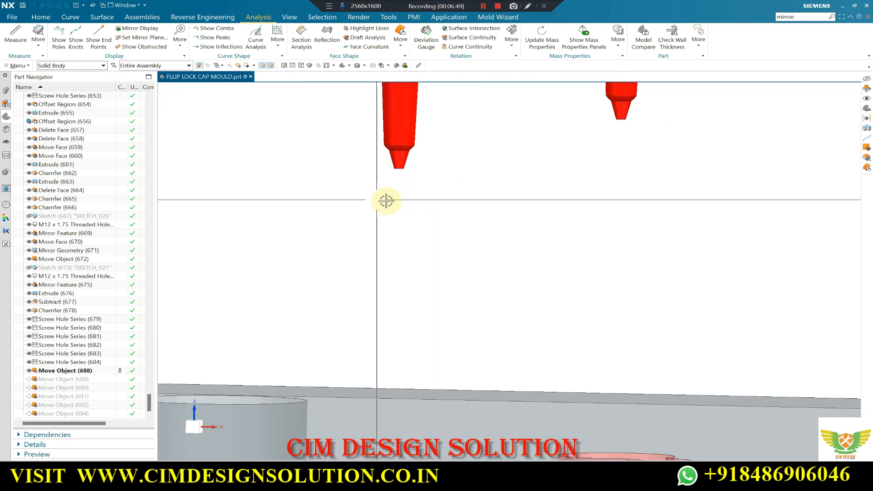
{"action": "scroll", "coordinate": [402, 171], "scroll_direction": "down", "scroll_amount": 3}
{"action": "scroll", "coordinate": [400, 172], "scroll_direction": "up", "scroll_amount": 2}
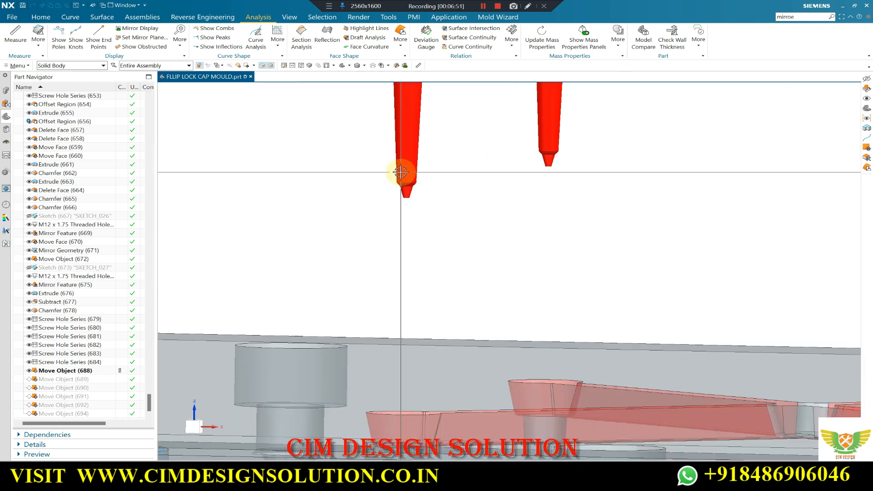
{"action": "scroll", "coordinate": [397, 207], "scroll_direction": "down", "scroll_amount": 2}
{"action": "scroll", "coordinate": [427, 164], "scroll_direction": "up", "scroll_amount": 3}
{"action": "scroll", "coordinate": [369, 239], "scroll_direction": "down", "scroll_amount": 1}
{"action": "scroll", "coordinate": [400, 200], "scroll_direction": "up", "scroll_amount": 3}
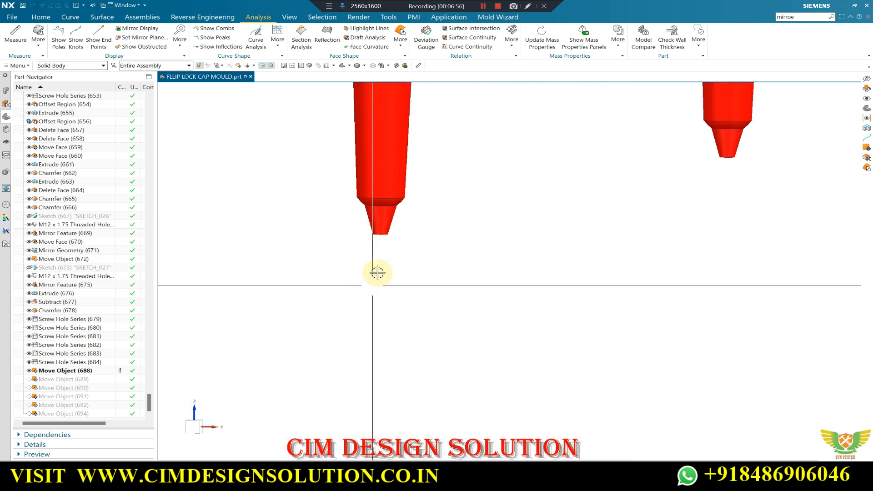
{"action": "scroll", "coordinate": [377, 272], "scroll_direction": "up", "scroll_amount": 3}
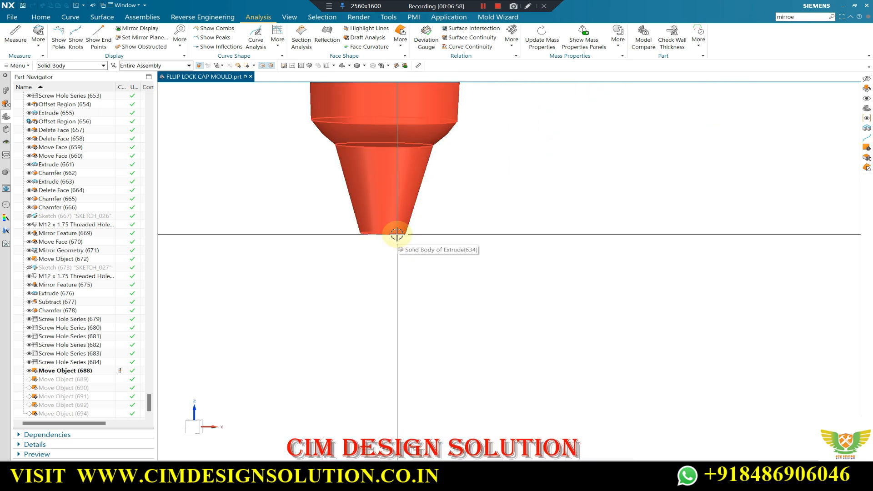
{"action": "scroll", "coordinate": [392, 237], "scroll_direction": "down", "scroll_amount": 5}
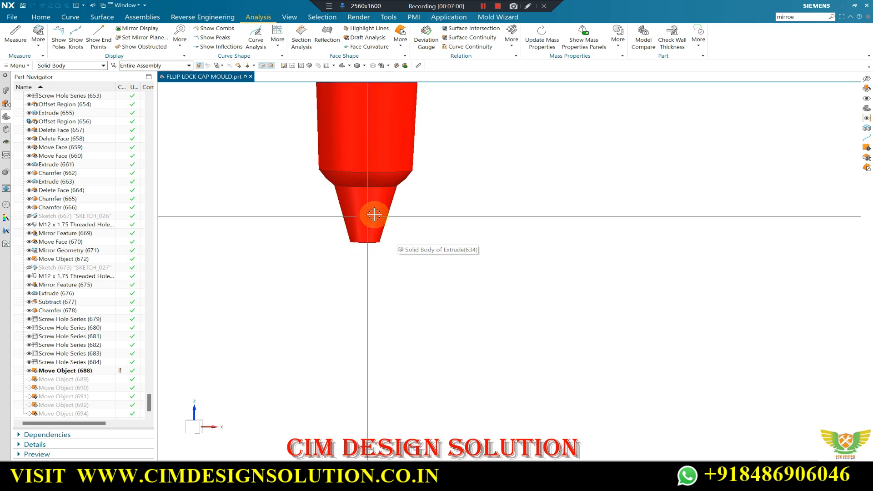
{"action": "scroll", "coordinate": [377, 236], "scroll_direction": "up", "scroll_amount": 3}
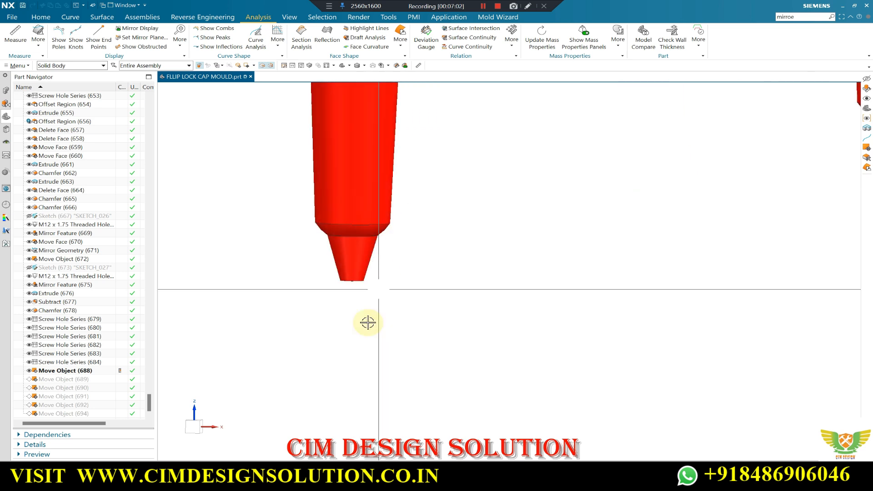
{"action": "scroll", "coordinate": [367, 323], "scroll_direction": "down", "scroll_amount": 2}
{"action": "scroll", "coordinate": [388, 221], "scroll_direction": "down", "scroll_amount": 3}
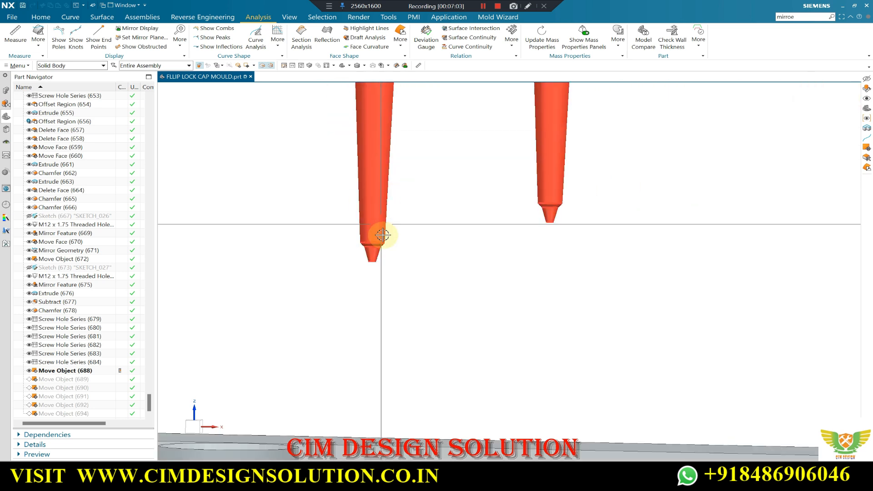
{"action": "scroll", "coordinate": [396, 244], "scroll_direction": "down", "scroll_amount": 4}
{"action": "key", "text": "F8"}
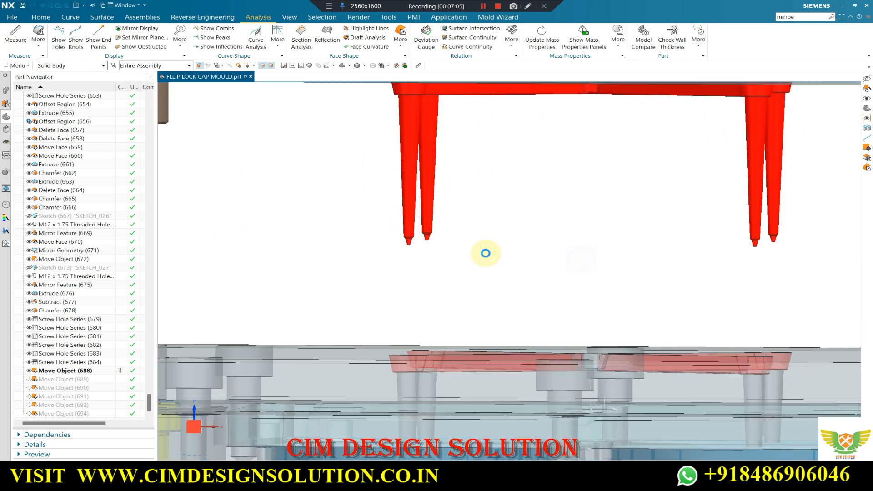
Examine the red runner and its tapered drops in the open gap between the upper plates and the runner plate.
{"action": "scroll", "coordinate": [395, 262], "scroll_direction": "down", "scroll_amount": 2}
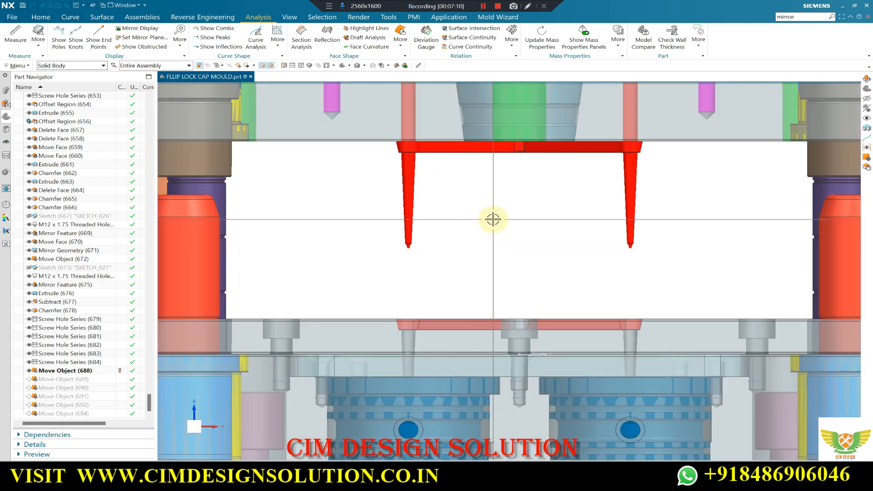
{"action": "scroll", "coordinate": [445, 209], "scroll_direction": "down", "scroll_amount": 1}
{"action": "scroll", "coordinate": [456, 210], "scroll_direction": "up", "scroll_amount": 1}
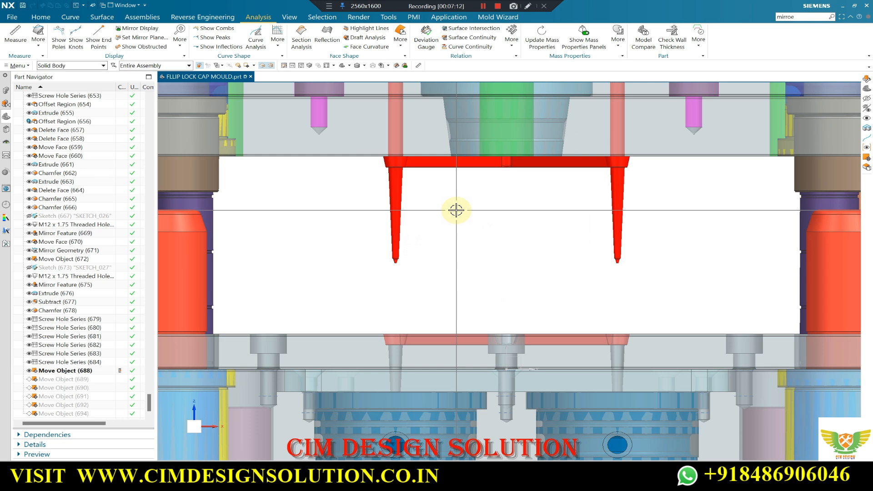
{"action": "scroll", "coordinate": [448, 210], "scroll_direction": "down", "scroll_amount": 1}
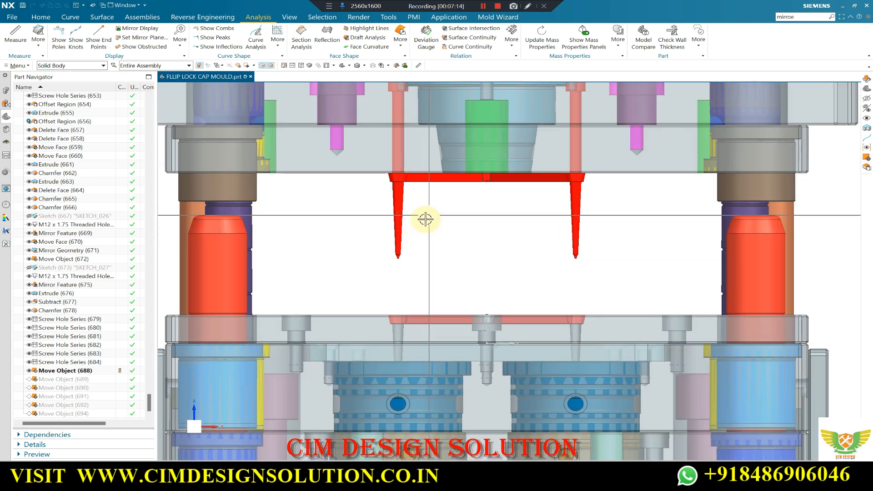
{"action": "scroll", "coordinate": [425, 219], "scroll_direction": "up", "scroll_amount": 2}
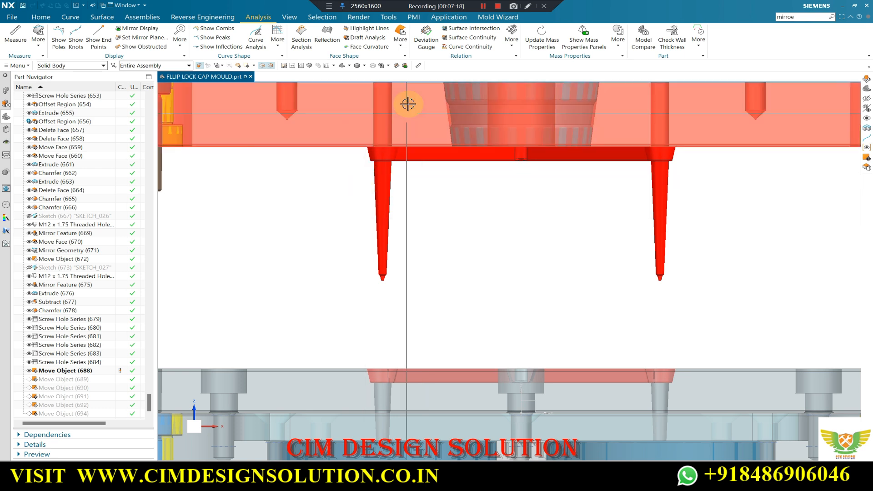
{"action": "scroll", "coordinate": [454, 224], "scroll_direction": "down", "scroll_amount": 4}
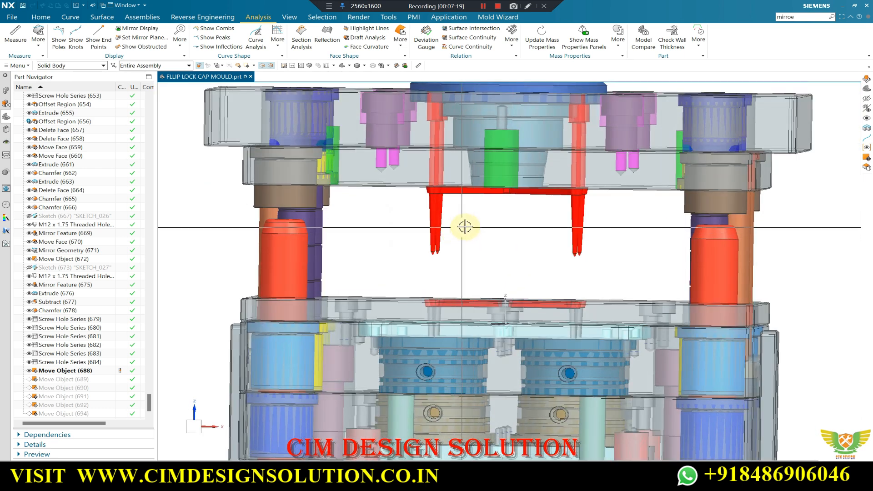
{"action": "scroll", "coordinate": [482, 227], "scroll_direction": "up", "scroll_amount": 1}
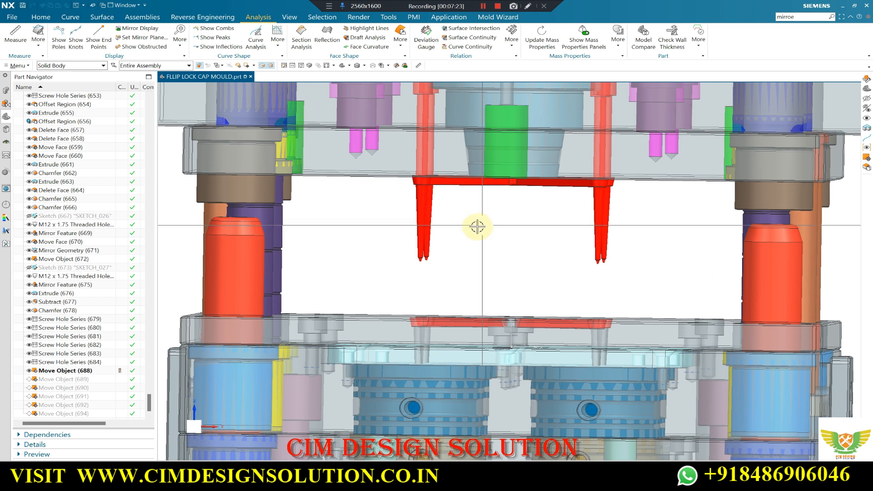
{"action": "key", "text": "F8"}
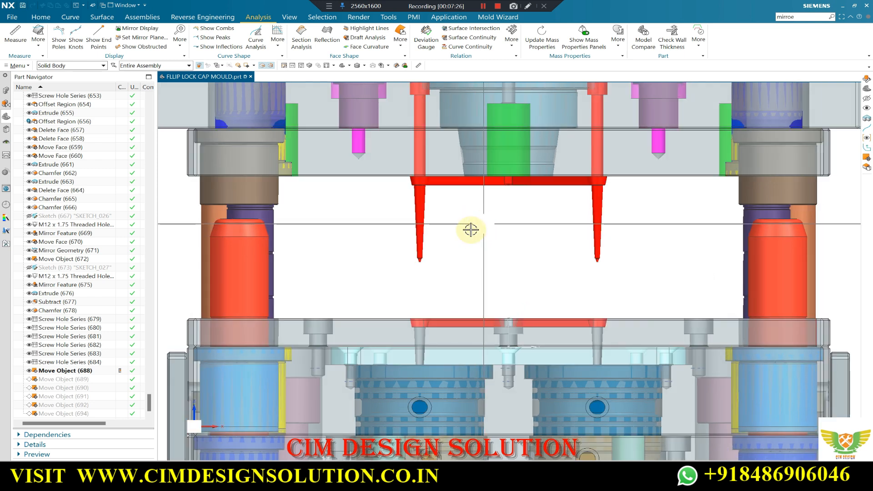
Inspect the tips of the tapered drops up close, and view the runner with its four drops at an angle.
{"action": "middle_click_drag", "start_coordinate": [431, 263], "coordinate": [403, 267]}
{"action": "scroll", "coordinate": [409, 263], "scroll_direction": "up", "scroll_amount": 5}
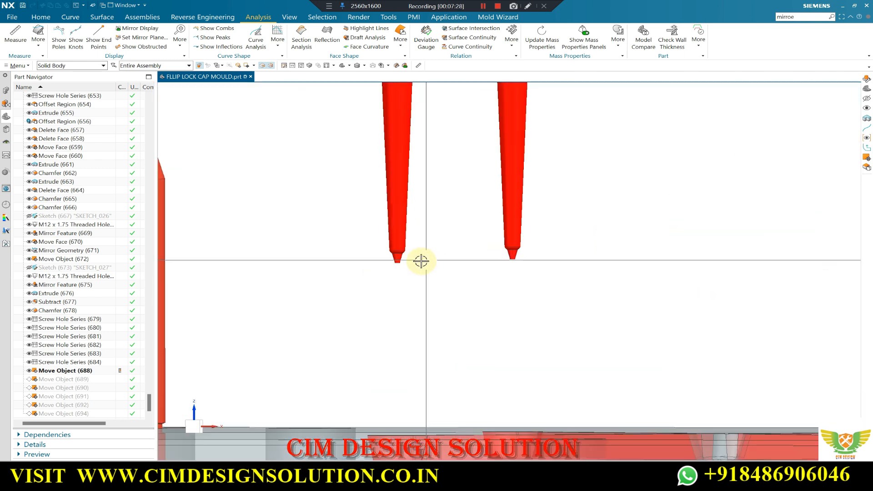
{"action": "scroll", "coordinate": [403, 270], "scroll_direction": "down", "scroll_amount": 4}
{"action": "scroll", "coordinate": [404, 270], "scroll_direction": "up", "scroll_amount": 5}
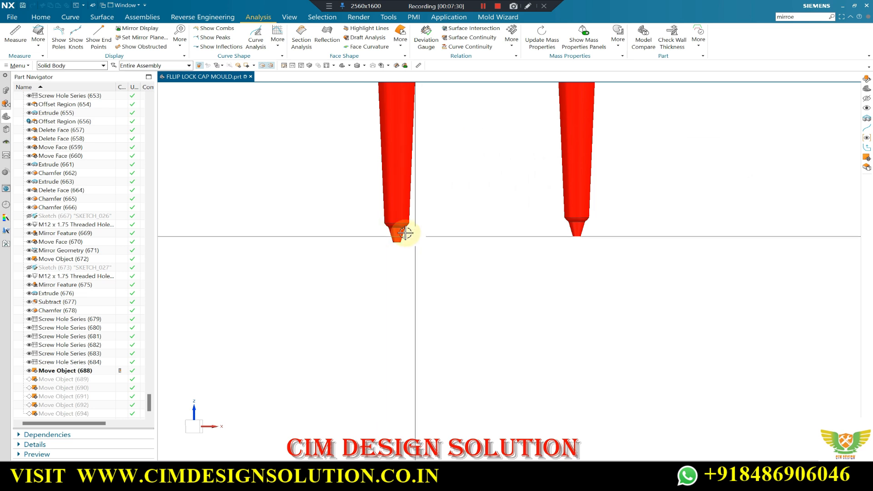
{"action": "scroll", "coordinate": [412, 255], "scroll_direction": "down", "scroll_amount": 5}
{"action": "middle_click_drag", "start_coordinate": [413, 253], "coordinate": [397, 351]}
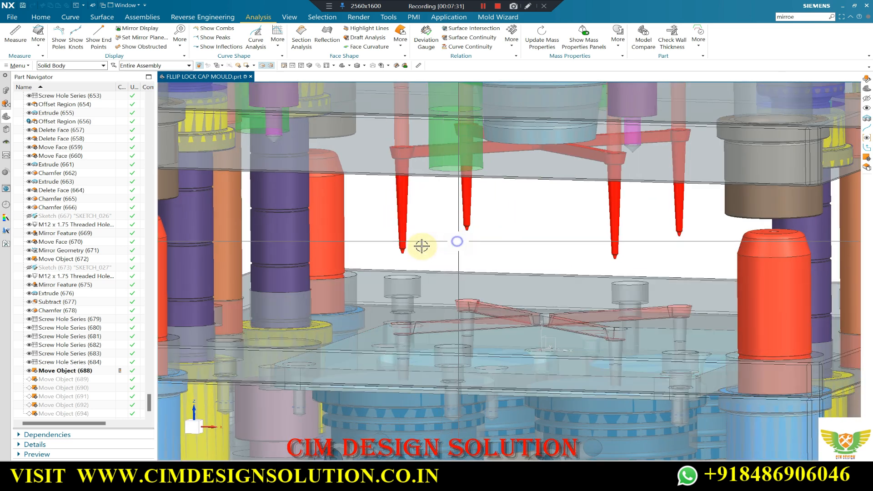
Compare the four suspended runner drops with the runner channel in the plate below, from an angle and straight on.
{"action": "key", "text": "F8"}
{"action": "scroll", "coordinate": [513, 187], "scroll_direction": "down", "scroll_amount": 2}
{"action": "middle_click_drag", "start_coordinate": [472, 210], "coordinate": [423, 230]}
{"action": "key", "text": "F8"}
{"action": "scroll", "coordinate": [410, 247], "scroll_direction": "up", "scroll_amount": 4}
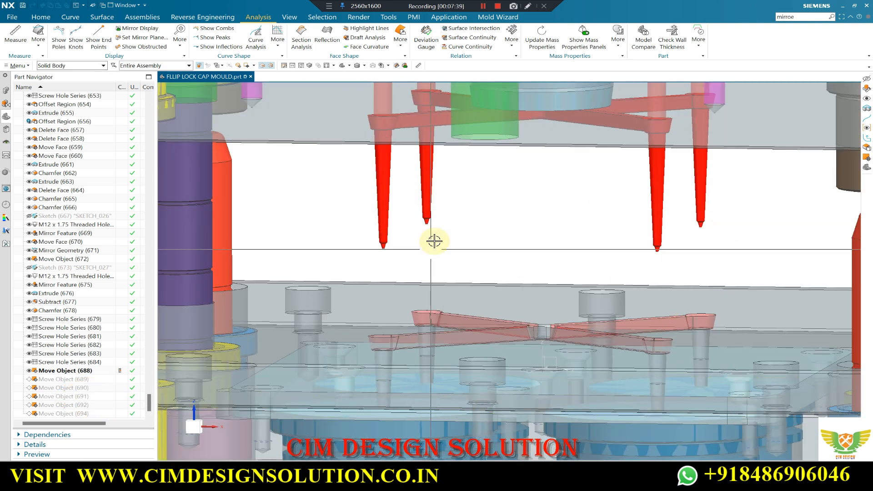
{"action": "scroll", "coordinate": [494, 219], "scroll_direction": "down", "scroll_amount": 2}
{"action": "key", "text": "F8"}
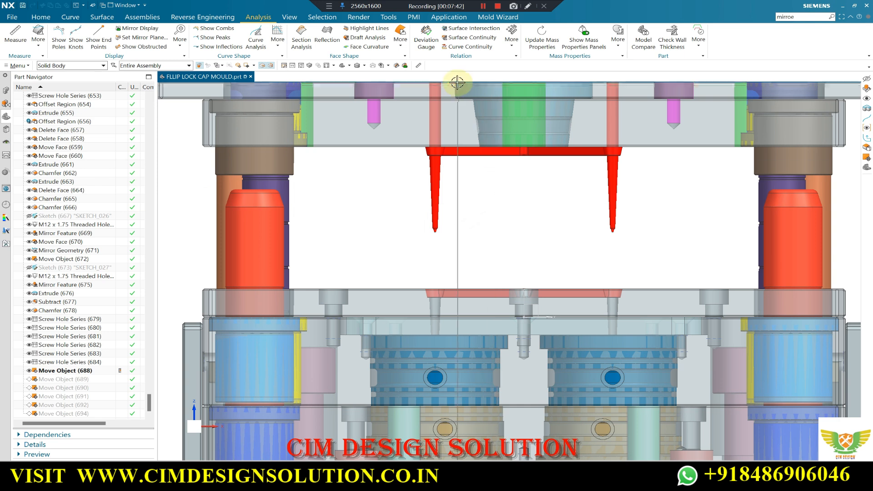
Review the whole partly opened mould from the front and in a trimetric view.
{"action": "scroll", "coordinate": [493, 187], "scroll_direction": "down", "scroll_amount": 5}
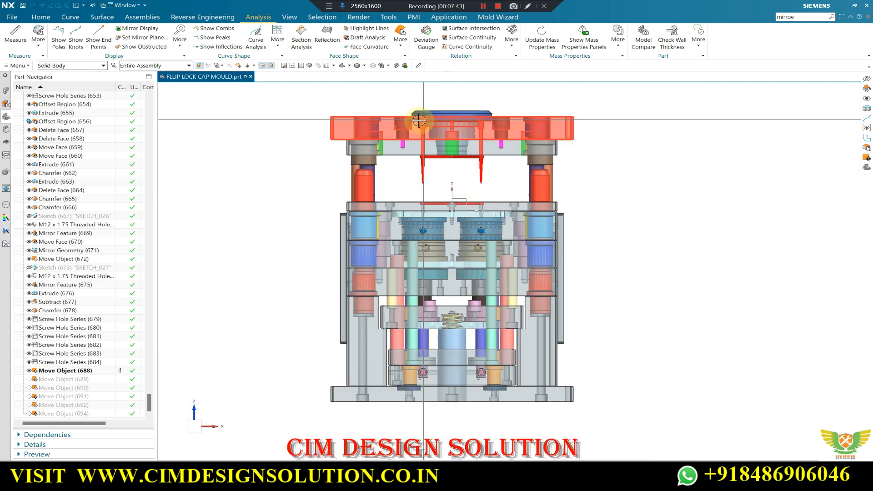
{"action": "key", "text": "Home"}
{"action": "left_click", "coordinate": [502, 18]}
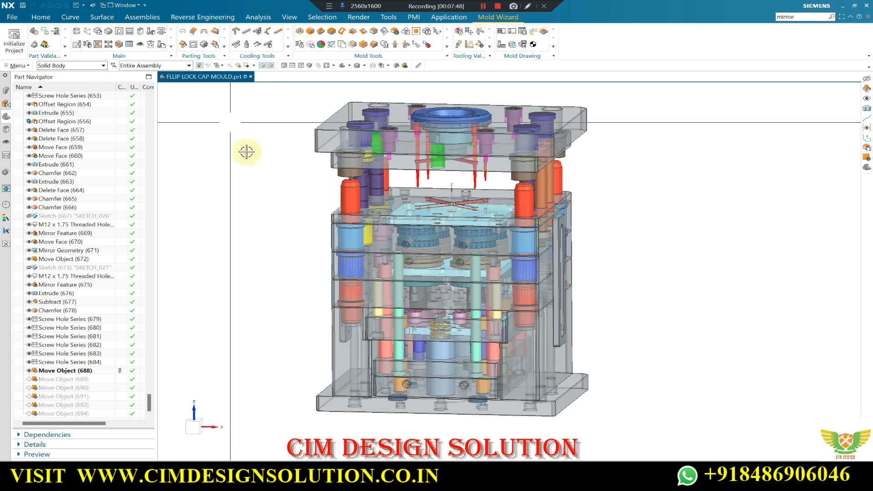
{"action": "scroll", "coordinate": [237, 168], "scroll_direction": "up", "scroll_amount": 3}
{"action": "key", "text": "ctrl+alt+f"}
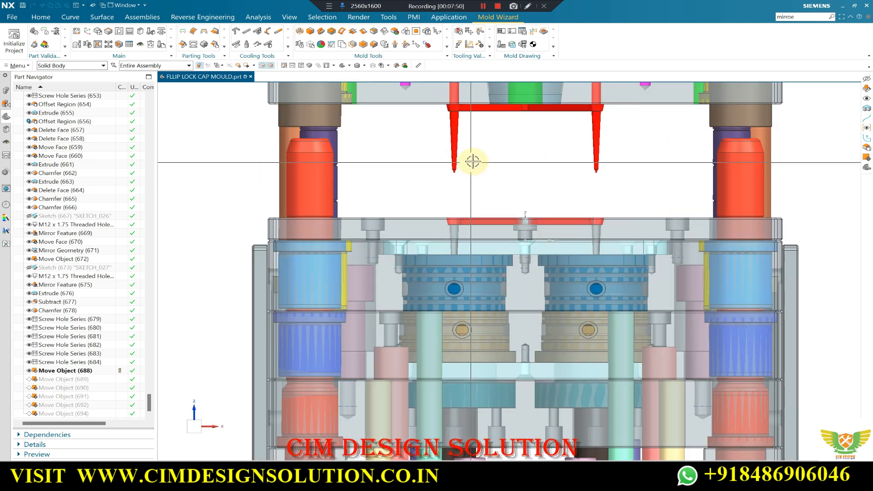
Examine how the runner drops hang clear of the runner plate, above the blue cavity inserts.
{"action": "scroll", "coordinate": [473, 160], "scroll_direction": "up", "scroll_amount": 4}
{"action": "scroll", "coordinate": [446, 170], "scroll_direction": "down", "scroll_amount": 2}
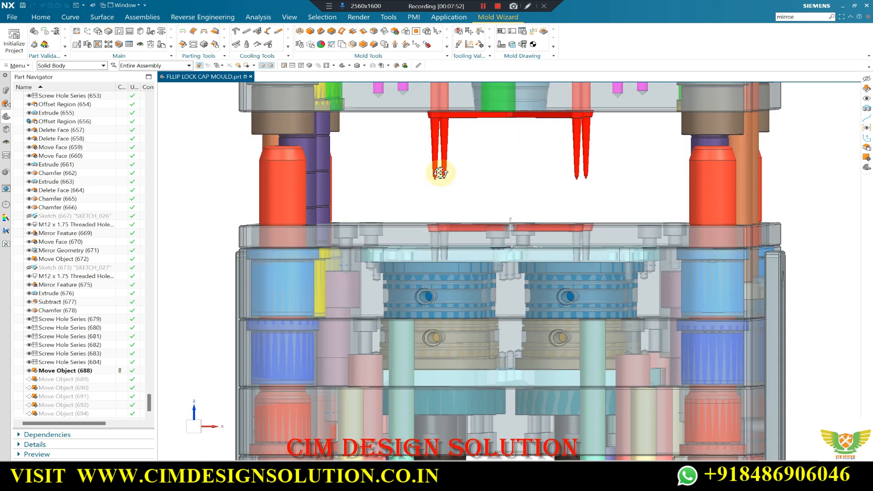
{"action": "scroll", "coordinate": [439, 195], "scroll_direction": "down", "scroll_amount": 1}
{"action": "scroll", "coordinate": [467, 142], "scroll_direction": "up", "scroll_amount": 1}
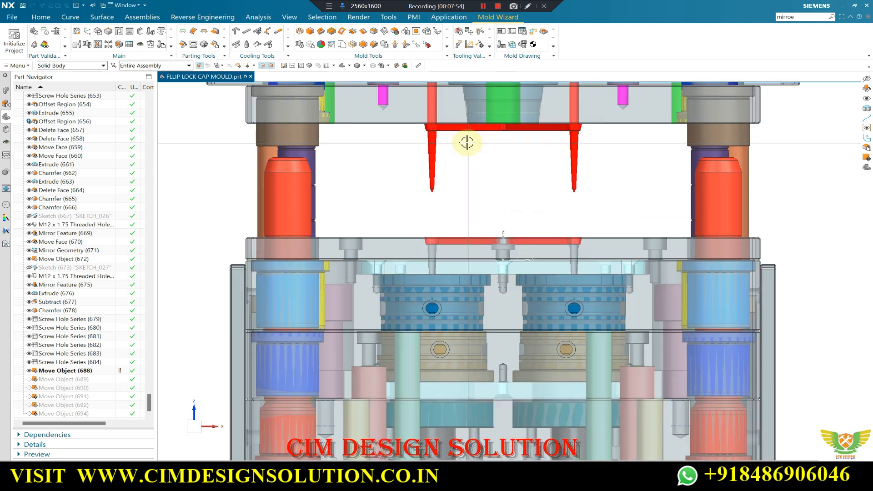
{"action": "scroll", "coordinate": [427, 228], "scroll_direction": "up", "scroll_amount": 2}
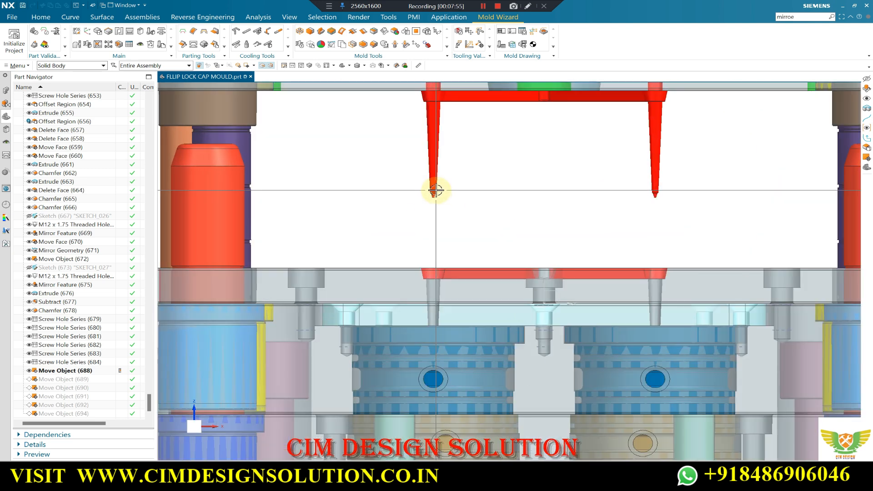
{"action": "scroll", "coordinate": [454, 164], "scroll_direction": "down", "scroll_amount": 3}
{"action": "scroll", "coordinate": [445, 171], "scroll_direction": "up", "scroll_amount": 1}
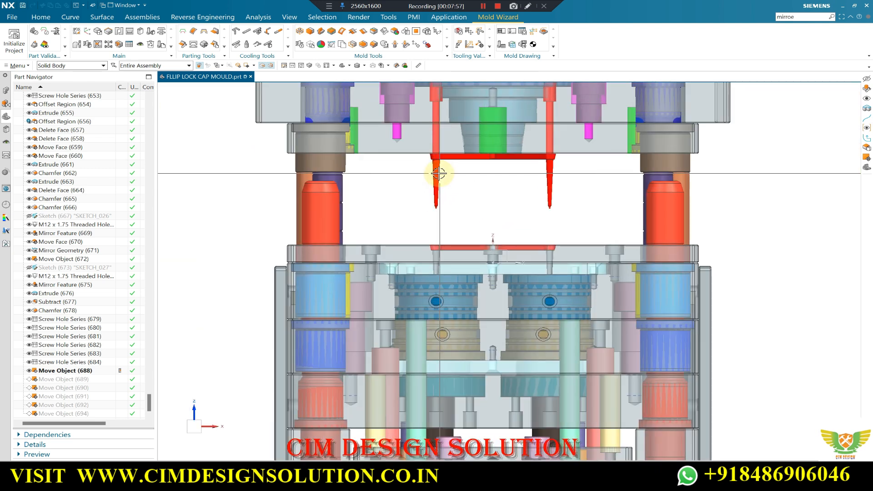
{"action": "scroll", "coordinate": [464, 188], "scroll_direction": "down", "scroll_amount": 1}
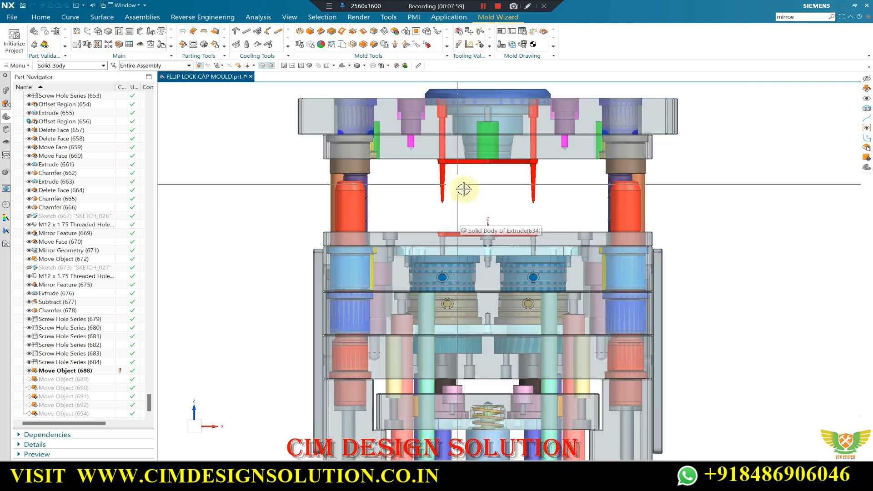
{"action": "scroll", "coordinate": [455, 198], "scroll_direction": "up", "scroll_amount": 1}
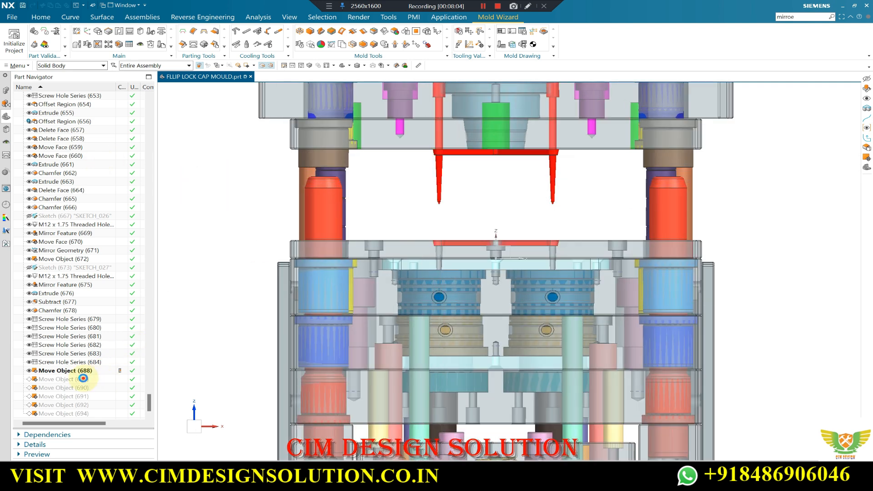
Examine the slotted side bar, guide pillars and long puller bolts around the upper plates from the mould's side.
{"action": "middle_click_drag", "start_coordinate": [357, 236], "coordinate": [322, 289]}
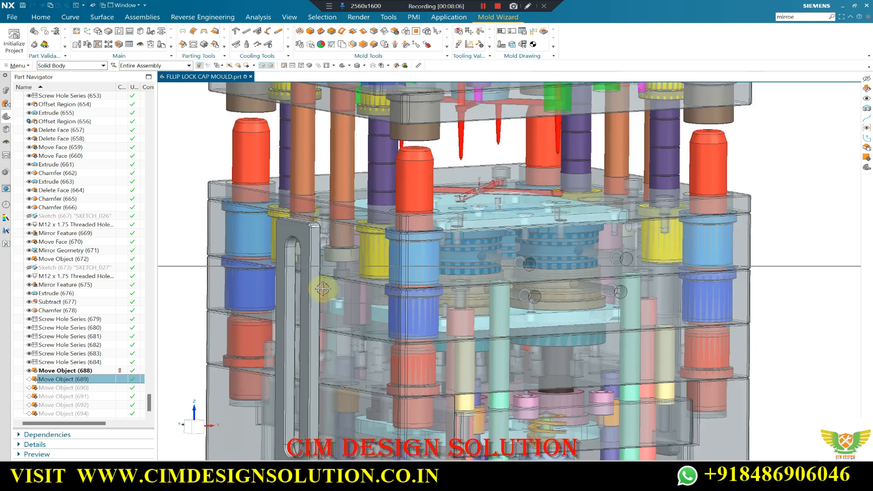
{"action": "scroll", "coordinate": [338, 245], "scroll_direction": "up", "scroll_amount": 2}
{"action": "scroll", "coordinate": [390, 227], "scroll_direction": "down", "scroll_amount": 5}
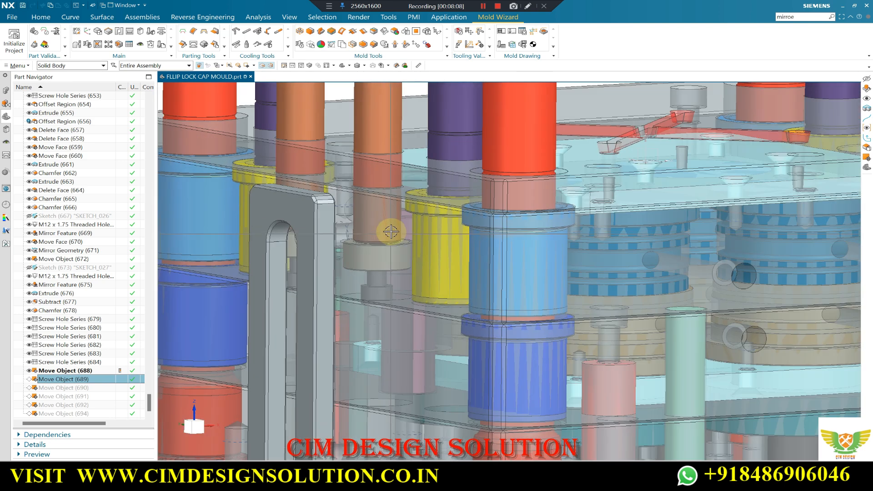
{"action": "middle_click_drag", "start_coordinate": [395, 227], "coordinate": [337, 213]}
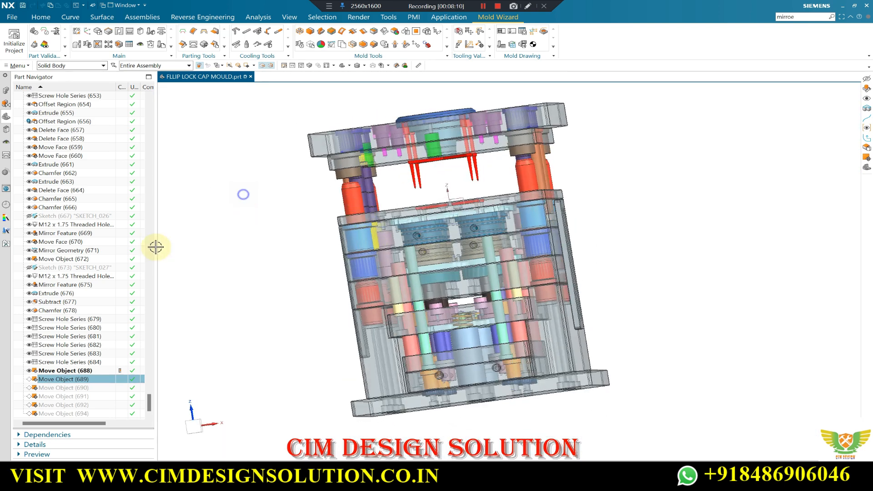
Advance the opening sequence by making Move Object (689) the current feature, with the mould in front view.
{"action": "key", "text": "F8"}
{"action": "right_click", "coordinate": [65, 378]}
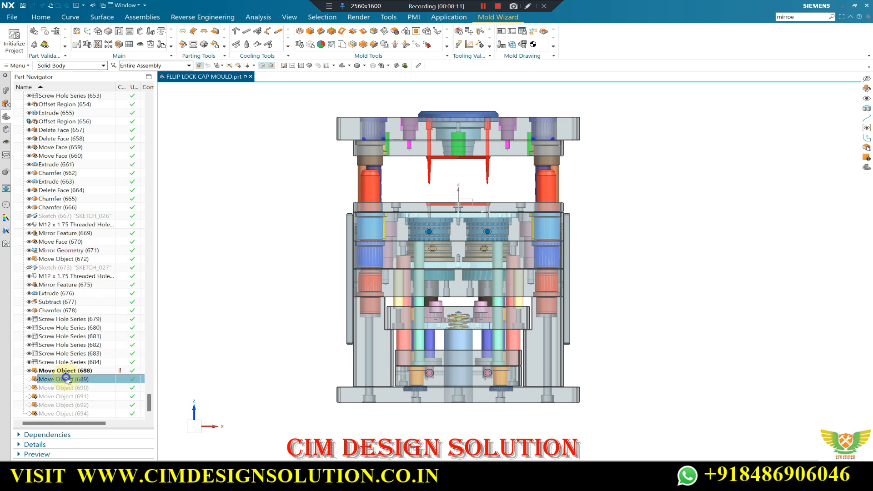
{"action": "left_click", "coordinate": [96, 307]}
Examine the gap between the top clamping plate and the stripper plate, together with the slotted side bar and guide pillars.
{"action": "scroll", "coordinate": [406, 143], "scroll_direction": "up", "scroll_amount": 5}
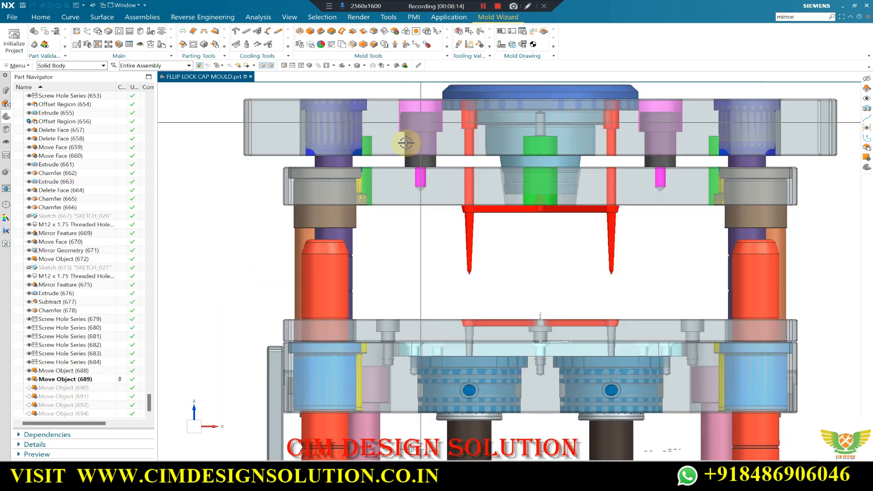
{"action": "scroll", "coordinate": [406, 143], "scroll_direction": "down", "scroll_amount": 4}
{"action": "middle_click_drag", "start_coordinate": [415, 219], "coordinate": [429, 269]}
{"action": "scroll", "coordinate": [429, 270], "scroll_direction": "up", "scroll_amount": 3}
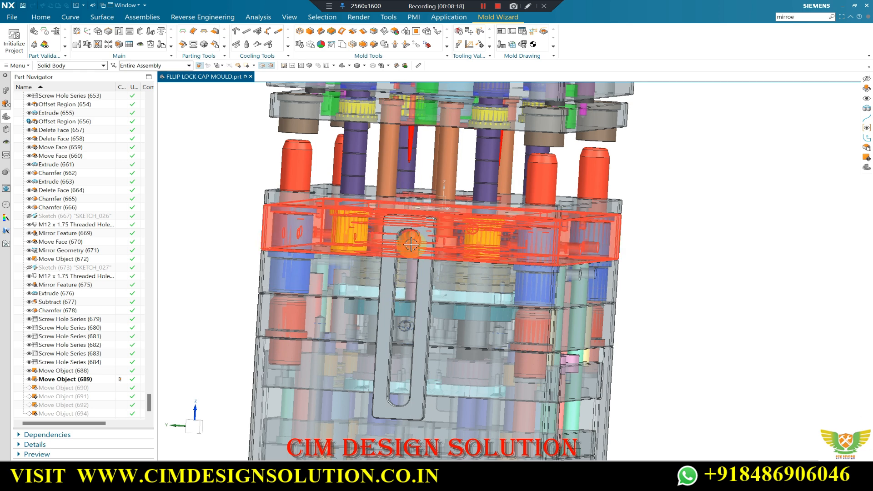
{"action": "scroll", "coordinate": [411, 245], "scroll_direction": "down", "scroll_amount": 2}
{"action": "middle_click_drag", "start_coordinate": [411, 229], "coordinate": [347, 189]}
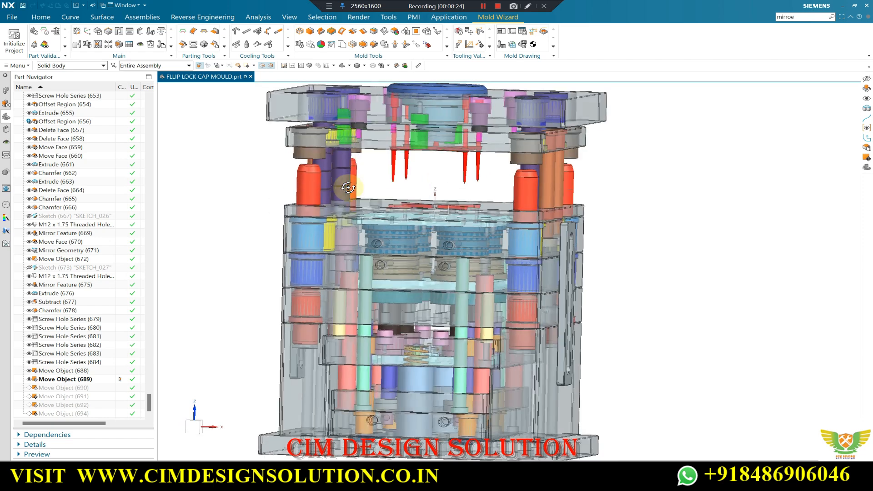
{"action": "key", "text": "F8"}
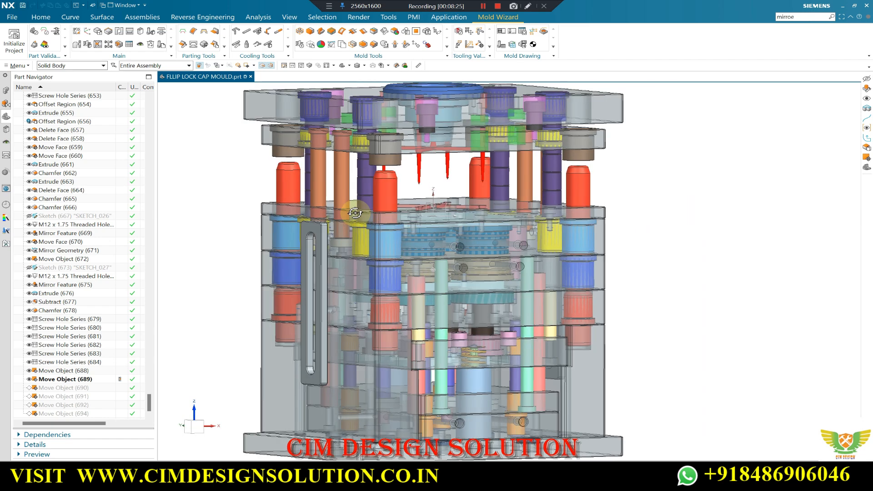
{"action": "scroll", "coordinate": [387, 150], "scroll_direction": "up", "scroll_amount": 5}
{"action": "scroll", "coordinate": [393, 147], "scroll_direction": "down", "scroll_amount": 3}
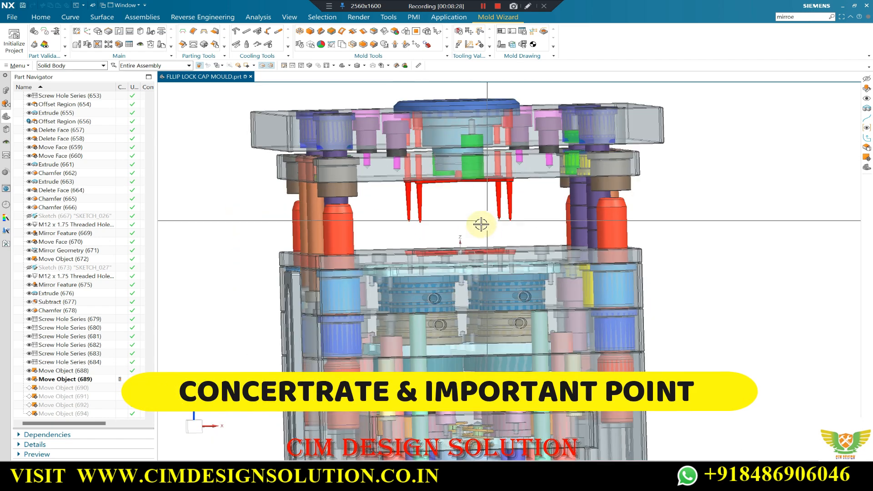
Step the model back to Move Object (688) and forward again to compare the gap between the two uppermost plates.
{"action": "scroll", "coordinate": [383, 142], "scroll_direction": "up", "scroll_amount": 3}
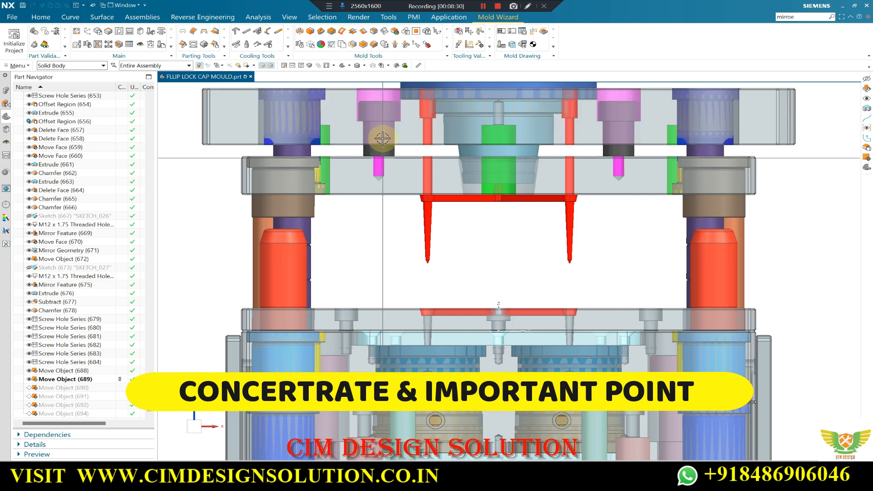
{"action": "scroll", "coordinate": [379, 100], "scroll_direction": "up", "scroll_amount": 3}
{"action": "key", "text": "ctrl+shift+Left"}
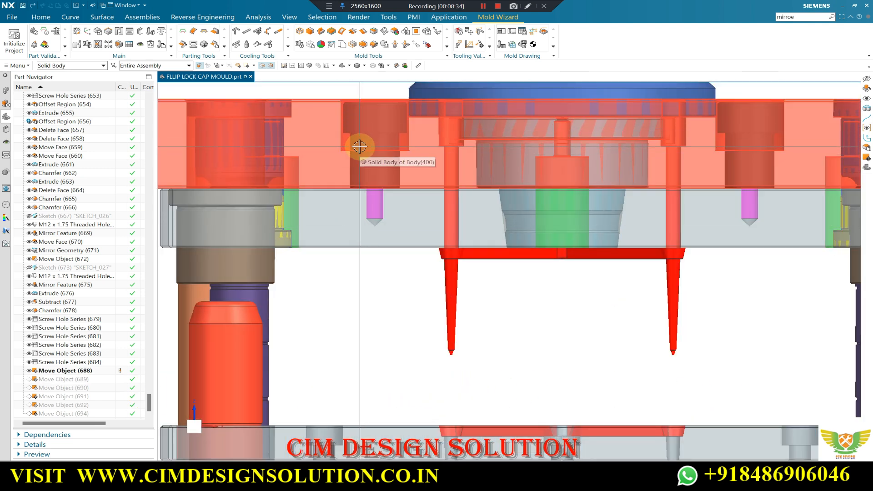
{"action": "scroll", "coordinate": [354, 163], "scroll_direction": "down", "scroll_amount": 6}
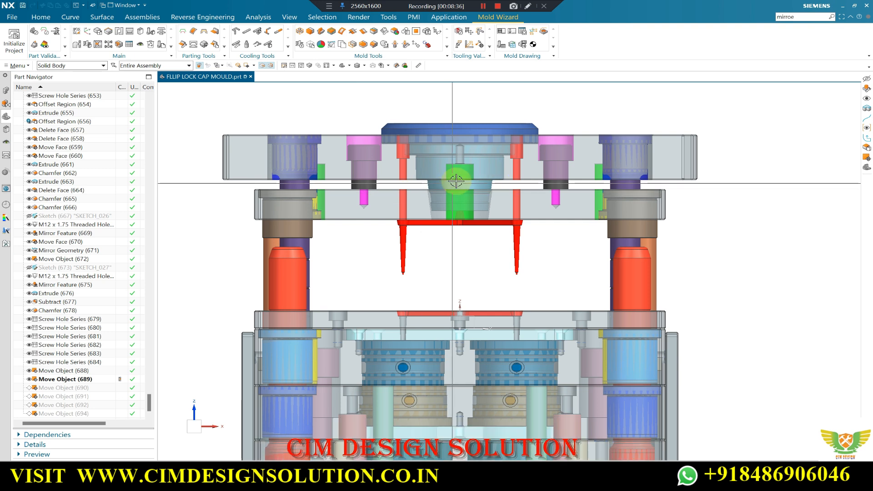
Examine the slotted side bar, puller bolts and guide pillars around the opened upper plates from front and angled side views.
{"action": "scroll", "coordinate": [373, 259], "scroll_direction": "up", "scroll_amount": 5}
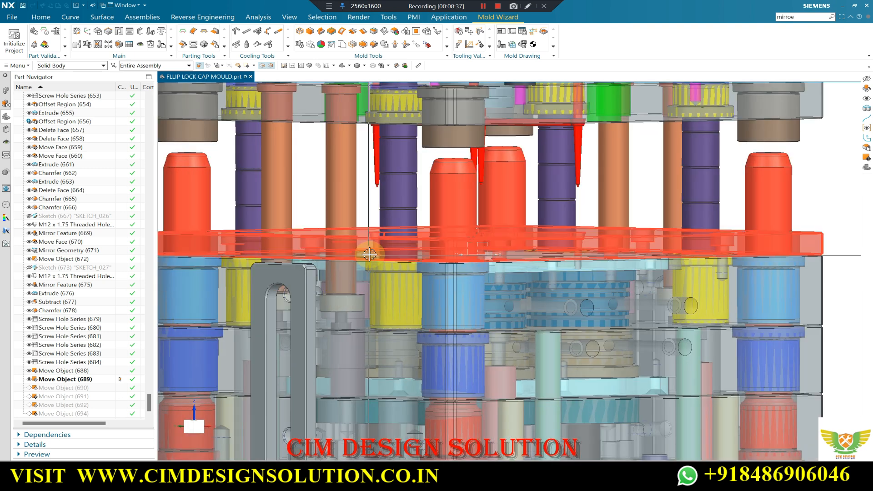
{"action": "scroll", "coordinate": [356, 245], "scroll_direction": "down", "scroll_amount": 4}
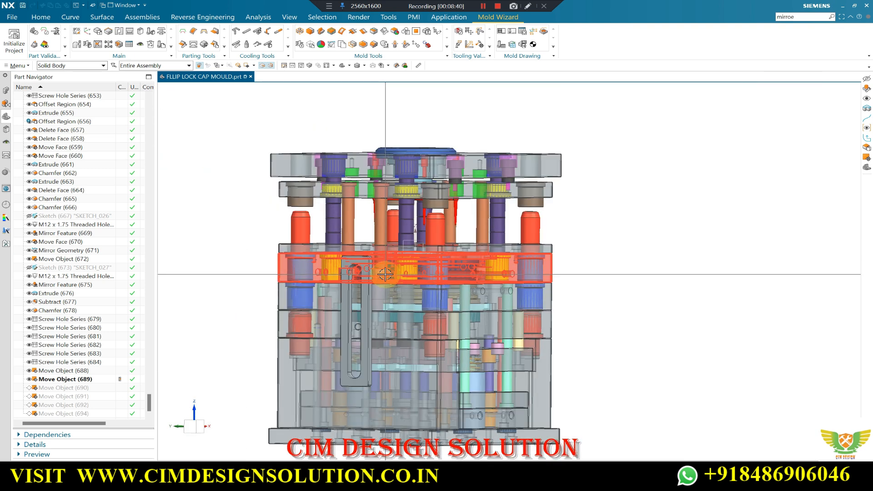
{"action": "scroll", "coordinate": [381, 268], "scroll_direction": "up", "scroll_amount": 4}
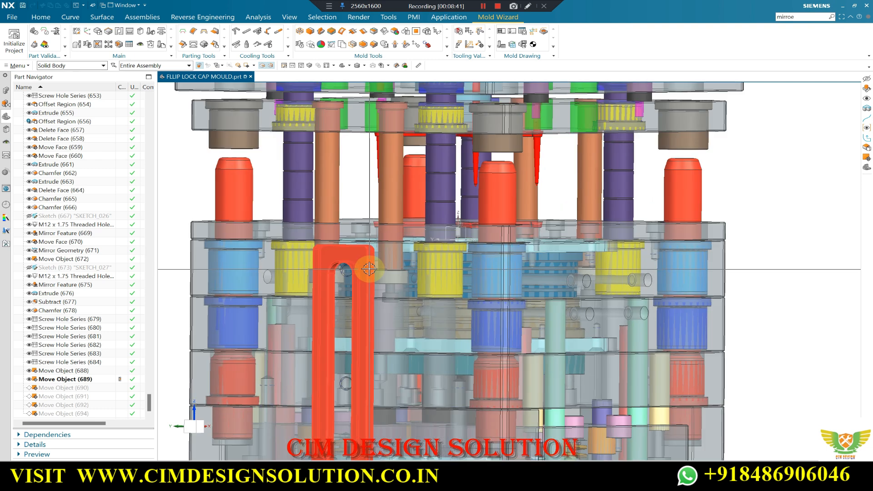
{"action": "scroll", "coordinate": [361, 171], "scroll_direction": "up", "scroll_amount": 2}
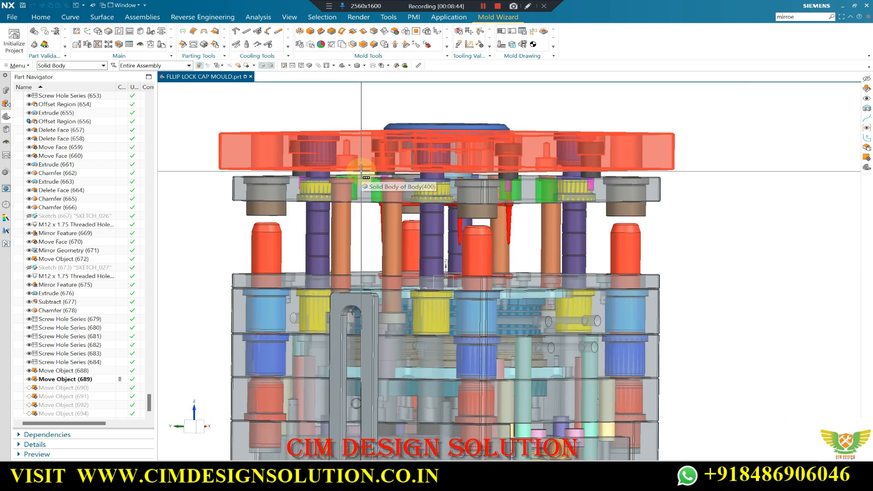
{"action": "scroll", "coordinate": [500, 191], "scroll_direction": "down", "scroll_amount": 2}
{"action": "right_click", "coordinate": [691, 203]}
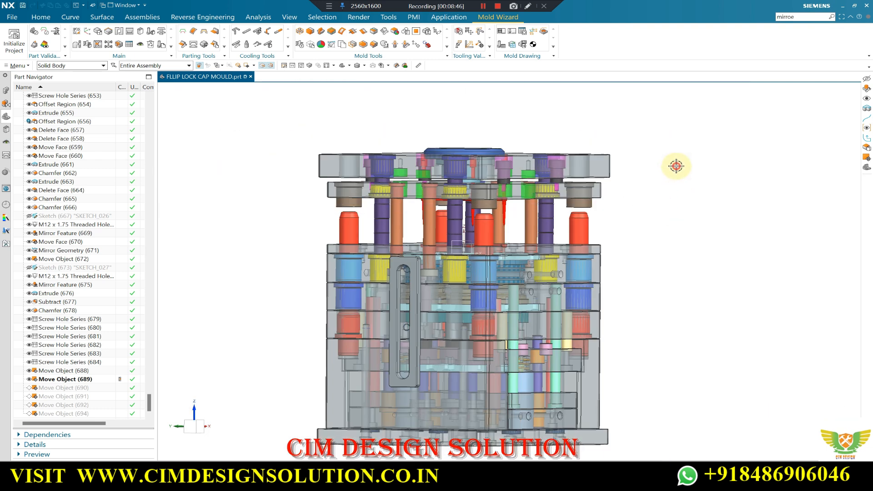
{"action": "scroll", "coordinate": [477, 161], "scroll_direction": "up", "scroll_amount": 4}
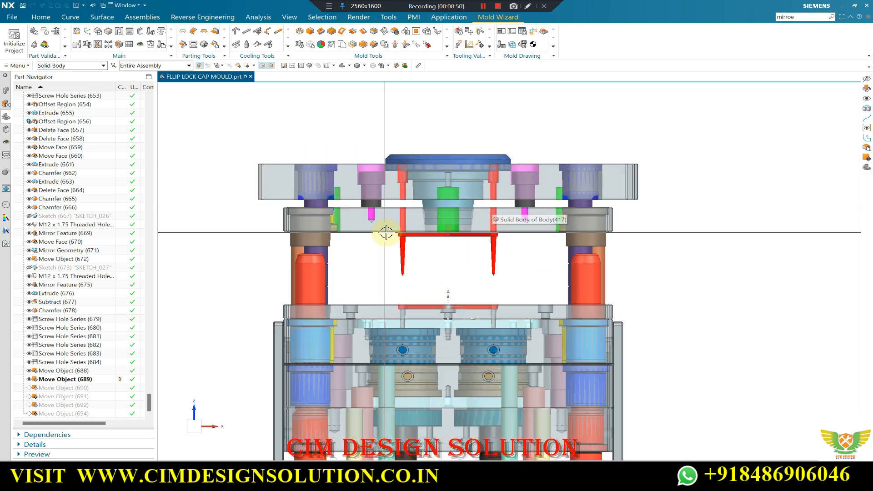
{"action": "middle_click_drag", "start_coordinate": [384, 230], "coordinate": [349, 331]}
{"action": "scroll", "coordinate": [397, 226], "scroll_direction": "down", "scroll_amount": 3}
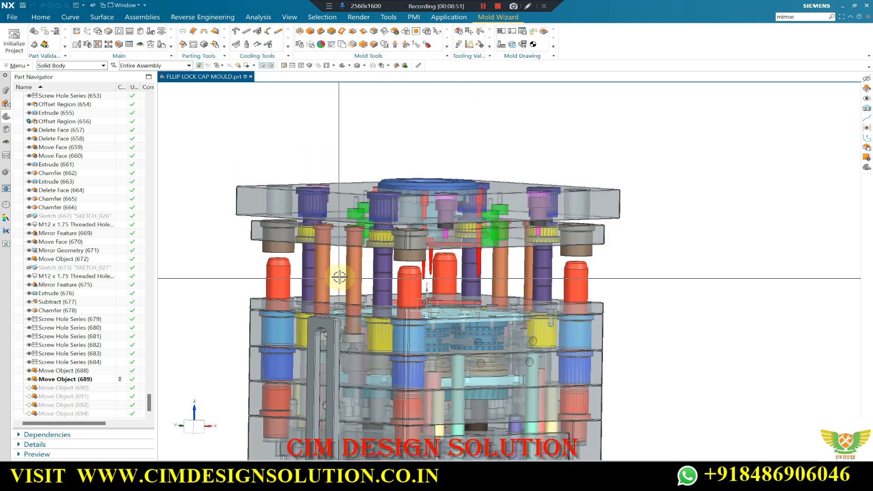
{"action": "middle_click_drag", "start_coordinate": [450, 307], "coordinate": [453, 291]}
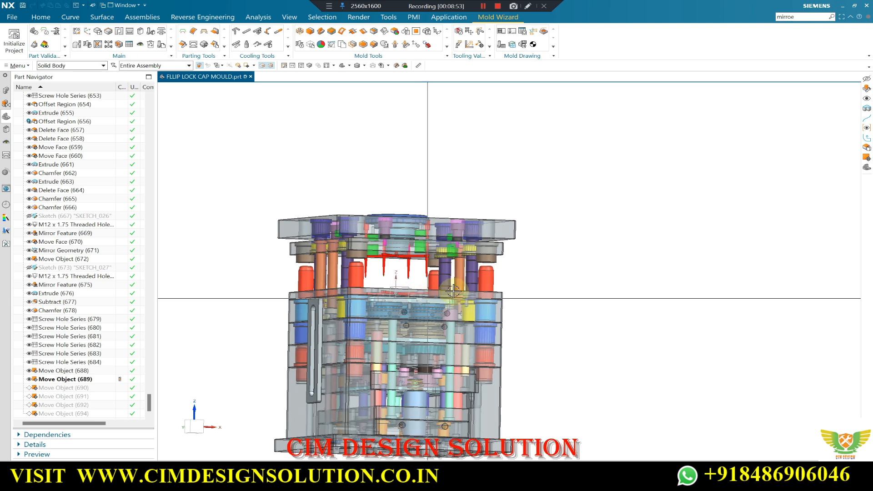
Advance the opening sequence by making Move Object (690) the current feature, with the mould in front view.
{"action": "key", "text": "F8"}
{"action": "scroll", "coordinate": [372, 255], "scroll_direction": "up", "scroll_amount": 2}
{"action": "scroll", "coordinate": [345, 230], "scroll_direction": "up", "scroll_amount": 1}
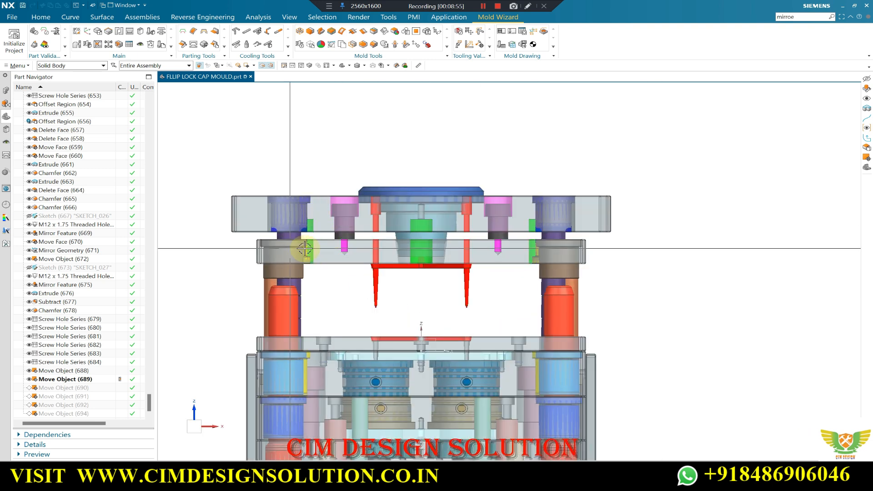
{"action": "left_click", "coordinate": [79, 316]}
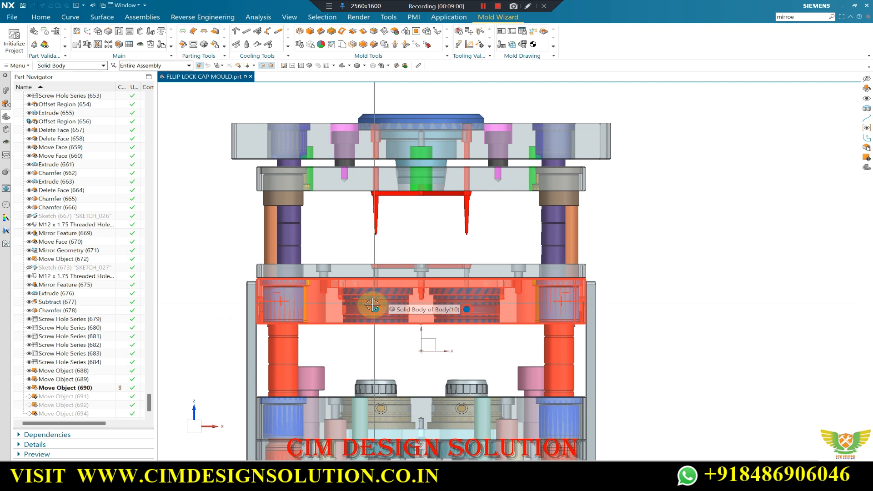
Examine the opening between the cavity plate and the core plate, including the red guide pillars and the cavity and core inserts.
{"action": "middle_click_drag", "start_coordinate": [341, 307], "coordinate": [321, 296]}
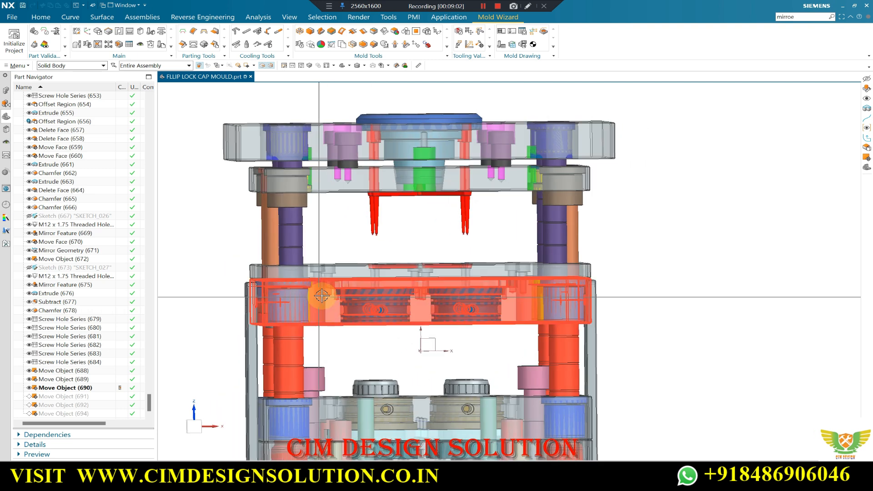
{"action": "scroll", "coordinate": [485, 274], "scroll_direction": "down", "scroll_amount": 2}
{"action": "middle_click_drag", "start_coordinate": [443, 338], "coordinate": [421, 318]}
{"action": "scroll", "coordinate": [420, 318], "scroll_direction": "up", "scroll_amount": 2}
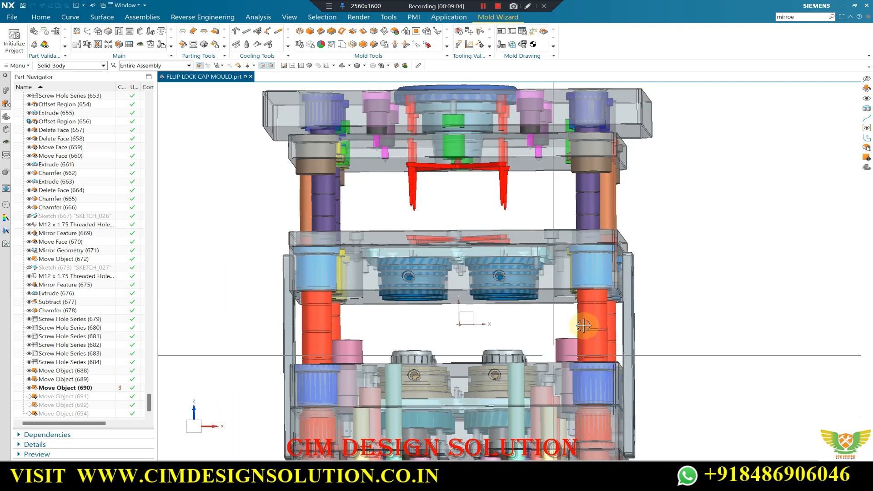
{"action": "scroll", "coordinate": [539, 271], "scroll_direction": "down", "scroll_amount": 3}
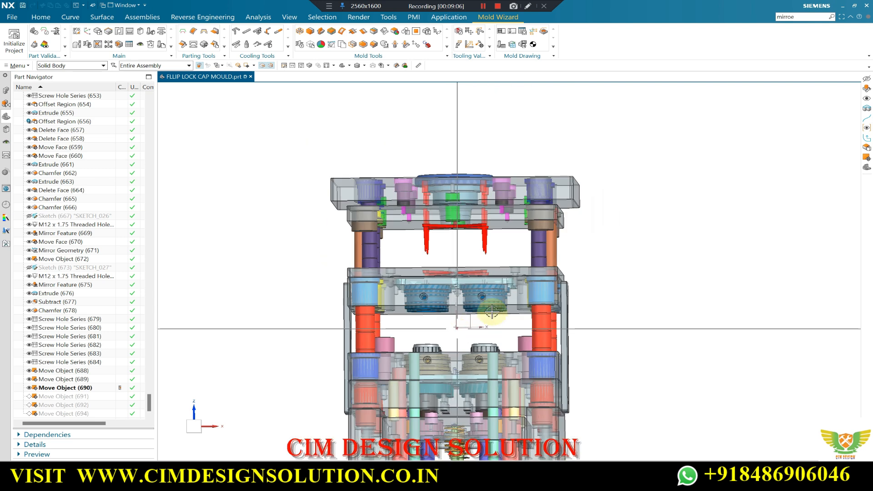
{"action": "middle_click_drag", "start_coordinate": [419, 255], "coordinate": [341, 301]}
{"action": "scroll", "coordinate": [339, 300], "scroll_direction": "up", "scroll_amount": 1}
{"action": "key", "text": "F8"}
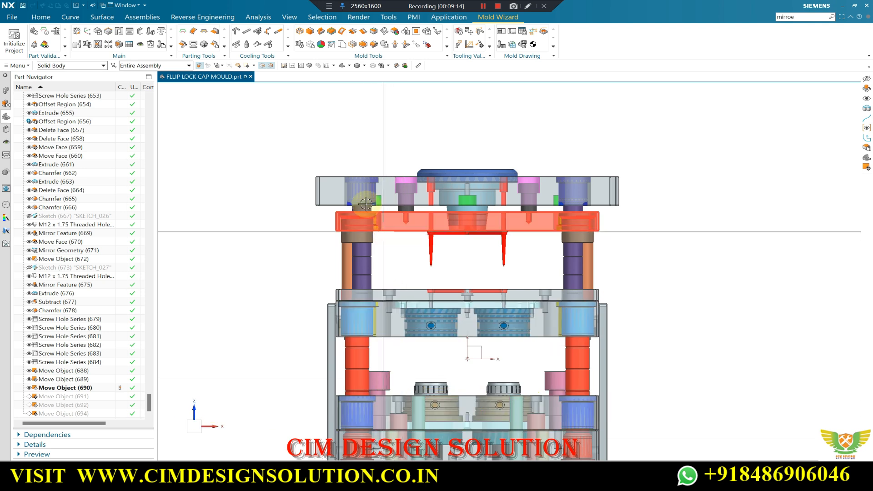
Inspect the gap between the top clamping plate and the stripper plate around the sprue area and the purple bolts.
{"action": "scroll", "coordinate": [379, 215], "scroll_direction": "up", "scroll_amount": 3}
{"action": "scroll", "coordinate": [385, 216], "scroll_direction": "up", "scroll_amount": 1}
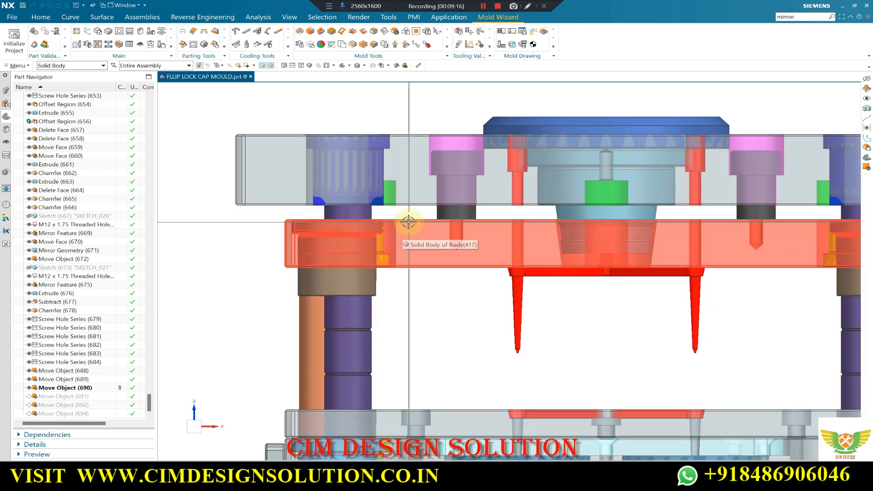
{"action": "scroll", "coordinate": [488, 189], "scroll_direction": "down", "scroll_amount": 4}
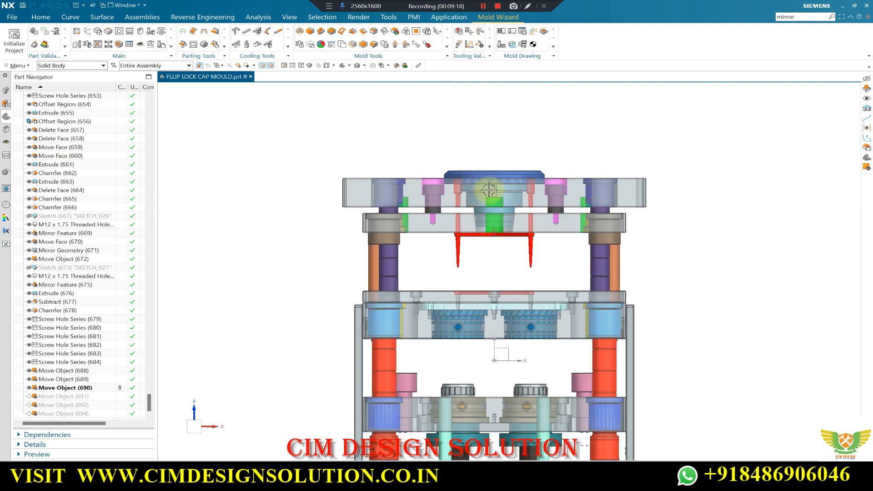
{"action": "scroll", "coordinate": [489, 190], "scroll_direction": "up", "scroll_amount": 2}
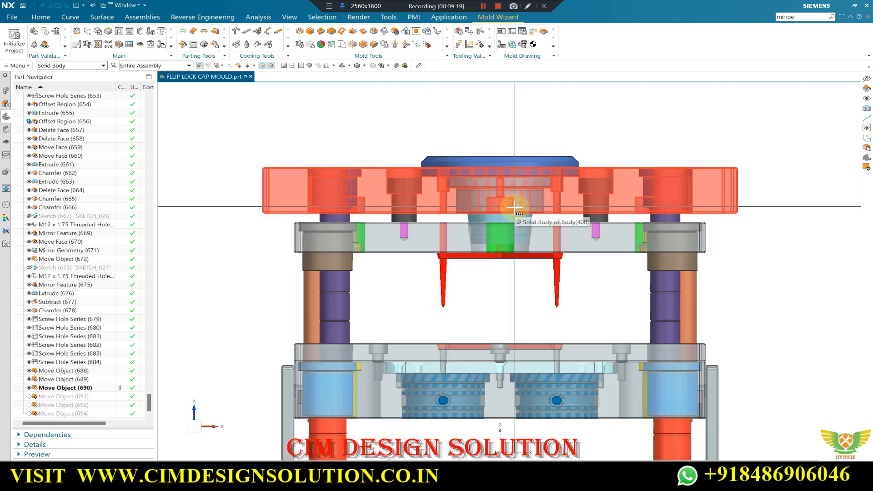
{"action": "scroll", "coordinate": [518, 209], "scroll_direction": "down", "scroll_amount": 1}
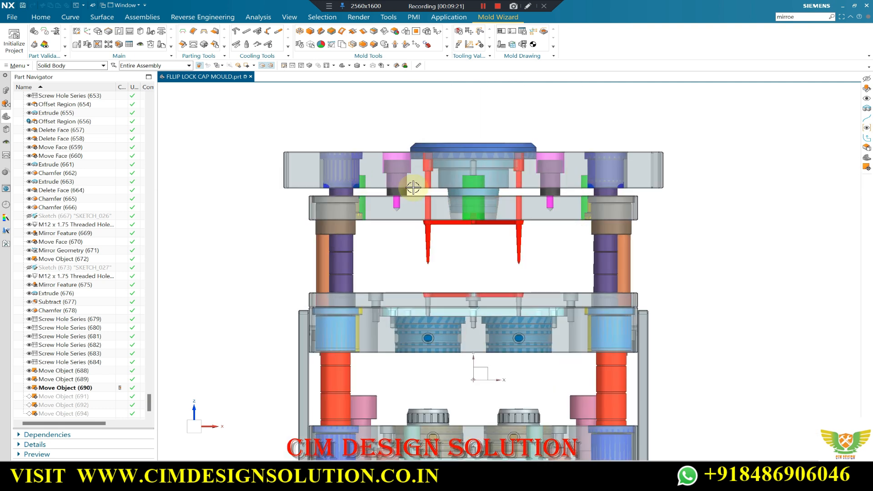
Examine the opened plates and side bars from several angles, ending in front view.
{"action": "scroll", "coordinate": [413, 187], "scroll_direction": "down", "scroll_amount": 1}
{"action": "scroll", "coordinate": [361, 317], "scroll_direction": "down", "scroll_amount": 2}
{"action": "middle_click_drag", "start_coordinate": [360, 317], "coordinate": [379, 325]}
{"action": "scroll", "coordinate": [362, 319], "scroll_direction": "up", "scroll_amount": 1}
{"action": "middle_click_drag", "start_coordinate": [343, 281], "coordinate": [272, 229]}
{"action": "scroll", "coordinate": [383, 386], "scroll_direction": "up", "scroll_amount": 1}
{"action": "scroll", "coordinate": [384, 386], "scroll_direction": "up", "scroll_amount": 1}
{"action": "scroll", "coordinate": [388, 321], "scroll_direction": "down", "scroll_amount": 2}
{"action": "key", "text": "F8"}
Inspect the red runner hanging below the stripper plate and its clearance above the cavity plate.
{"action": "scroll", "coordinate": [376, 164], "scroll_direction": "up", "scroll_amount": 1}
{"action": "middle_click_drag", "start_coordinate": [345, 182], "coordinate": [378, 182]}
{"action": "scroll", "coordinate": [440, 156], "scroll_direction": "up", "scroll_amount": 2}
{"action": "scroll", "coordinate": [404, 196], "scroll_direction": "down", "scroll_amount": 2}
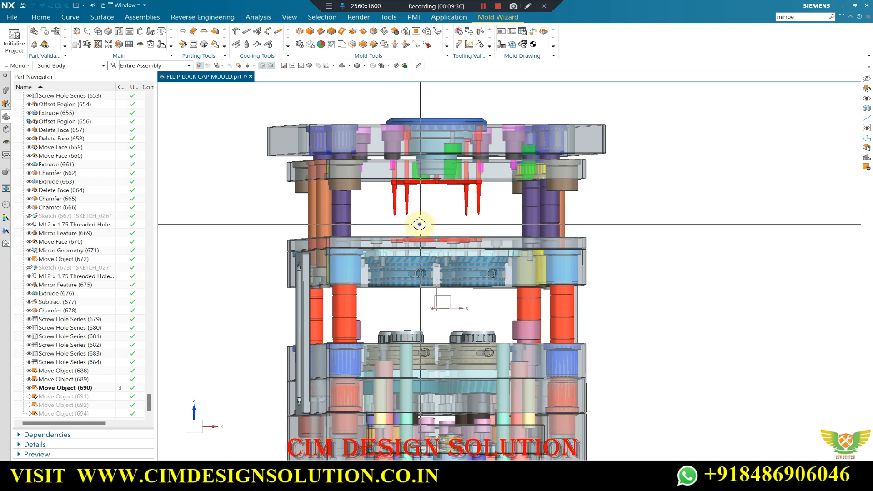
{"action": "middle_click_drag", "start_coordinate": [419, 224], "coordinate": [437, 209]}
{"action": "scroll", "coordinate": [481, 187], "scroll_direction": "up", "scroll_amount": 2}
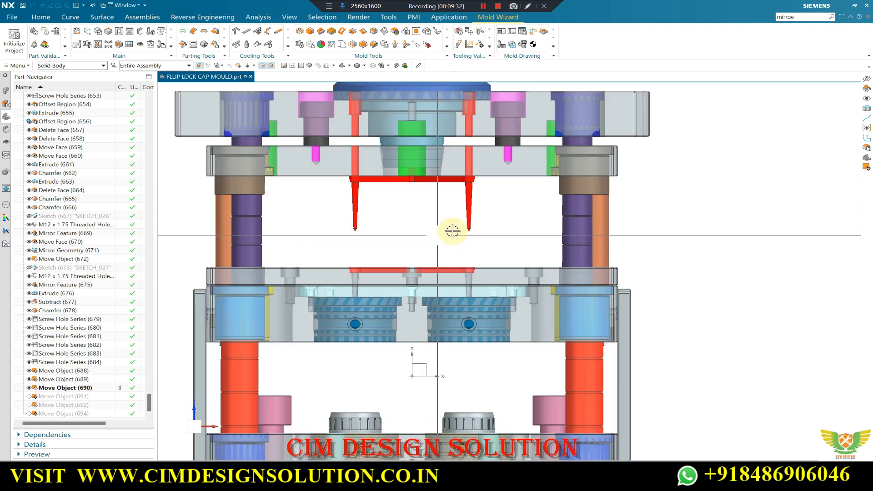
{"action": "scroll", "coordinate": [456, 167], "scroll_direction": "down", "scroll_amount": 2}
{"action": "scroll", "coordinate": [497, 274], "scroll_direction": "up", "scroll_amount": 1}
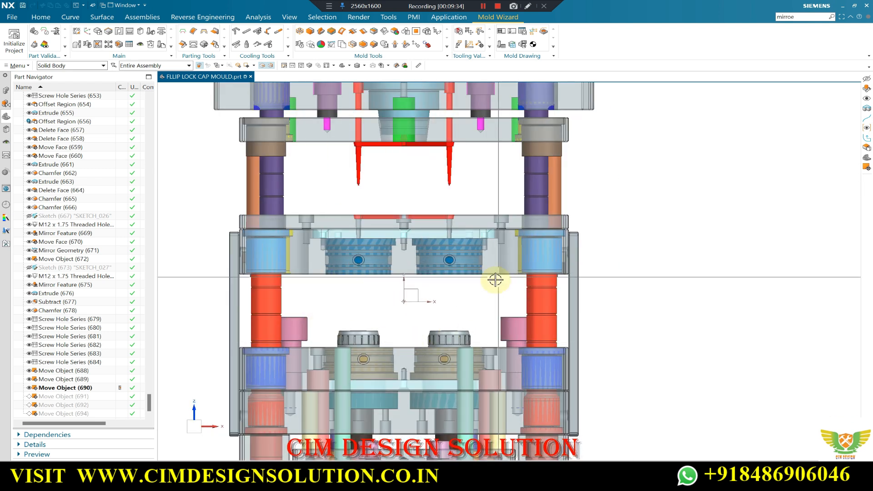
{"action": "scroll", "coordinate": [495, 279], "scroll_direction": "down", "scroll_amount": 2}
{"action": "scroll", "coordinate": [427, 159], "scroll_direction": "up", "scroll_amount": 2}
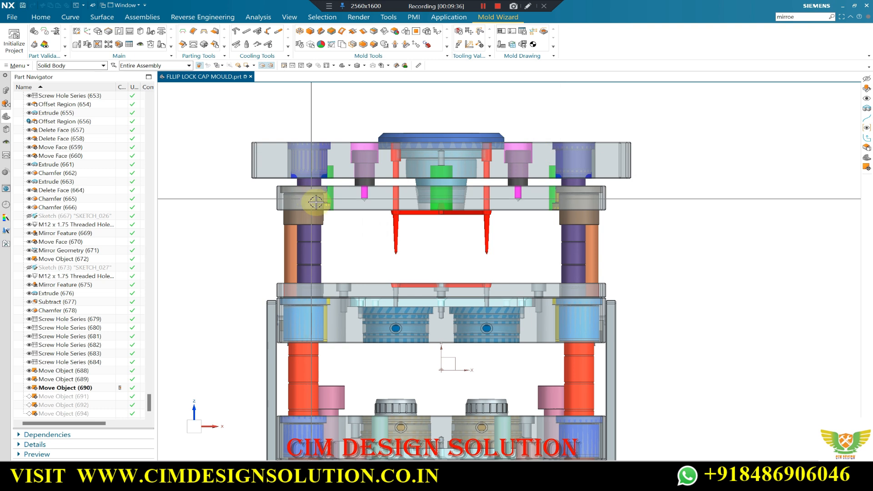
Compare the plate openings over the whole mould height in front view, from the top clamping plate to the base plate.
{"action": "scroll", "coordinate": [448, 168], "scroll_direction": "down", "scroll_amount": 3}
{"action": "middle_click_drag", "start_coordinate": [500, 182], "coordinate": [569, 203]}
{"action": "key", "text": "F8"}
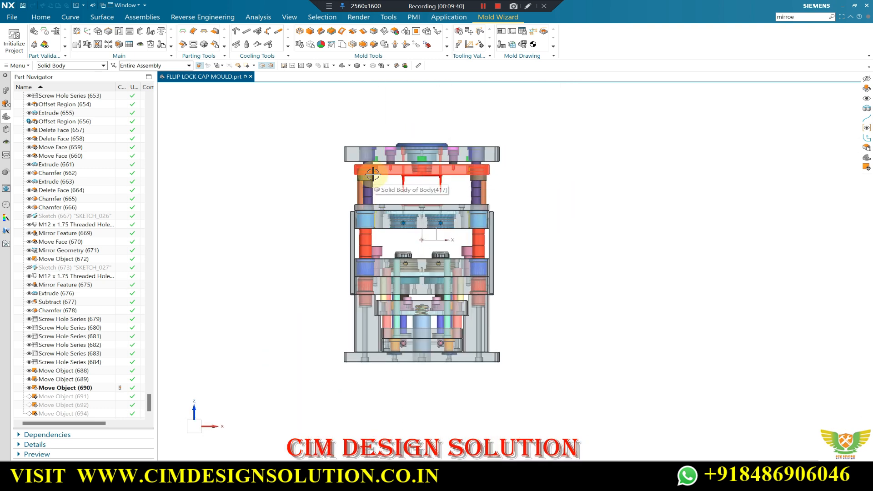
{"action": "scroll", "coordinate": [413, 182], "scroll_direction": "up", "scroll_amount": 2}
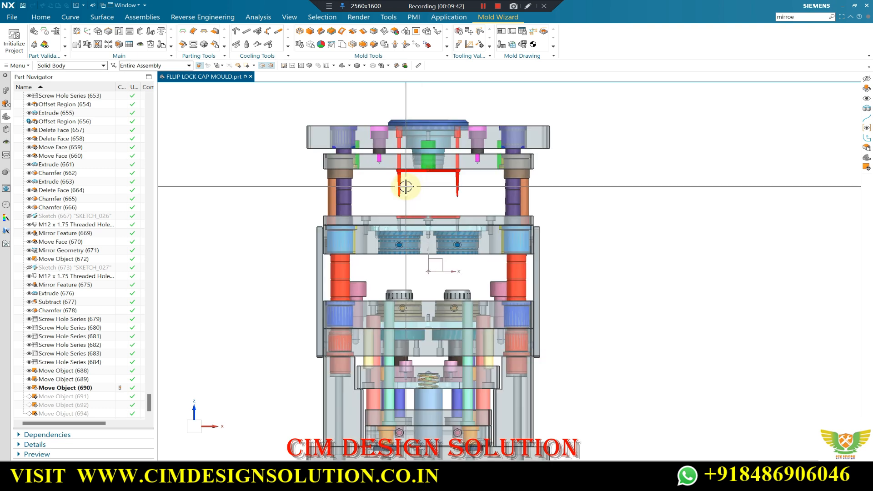
{"action": "scroll", "coordinate": [397, 175], "scroll_direction": "up", "scroll_amount": 3}
{"action": "scroll", "coordinate": [376, 139], "scroll_direction": "down", "scroll_amount": 2}
{"action": "scroll", "coordinate": [363, 116], "scroll_direction": "up", "scroll_amount": 1}
{"action": "scroll", "coordinate": [368, 122], "scroll_direction": "down", "scroll_amount": 2}
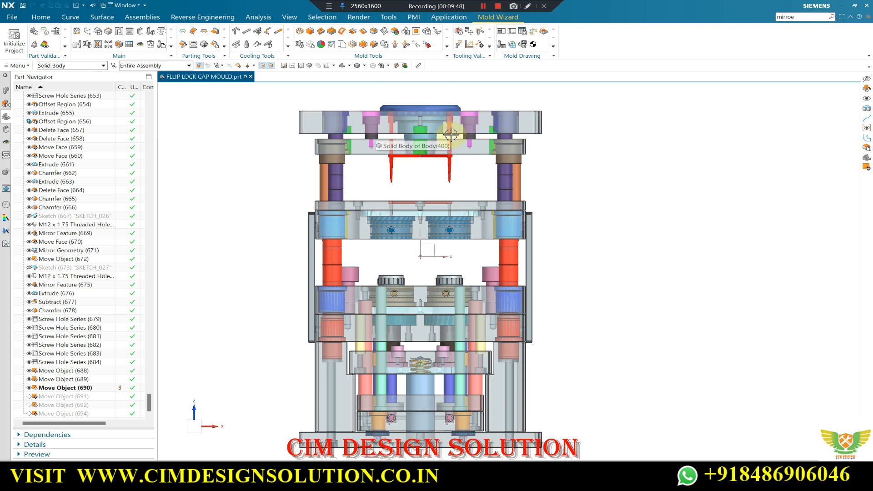
{"action": "scroll", "coordinate": [450, 139], "scroll_direction": "down", "scroll_amount": 1}
{"action": "scroll", "coordinate": [416, 122], "scroll_direction": "up", "scroll_amount": 1}
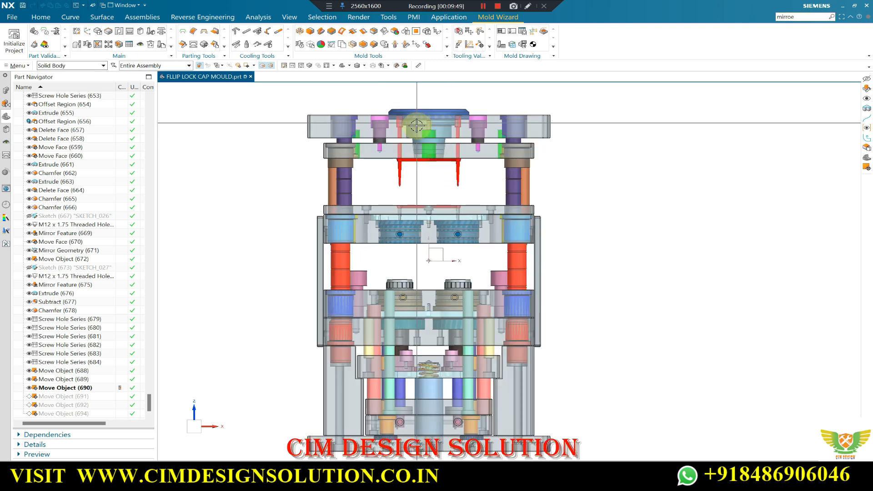
{"action": "scroll", "coordinate": [423, 151], "scroll_direction": "down", "scroll_amount": 1}
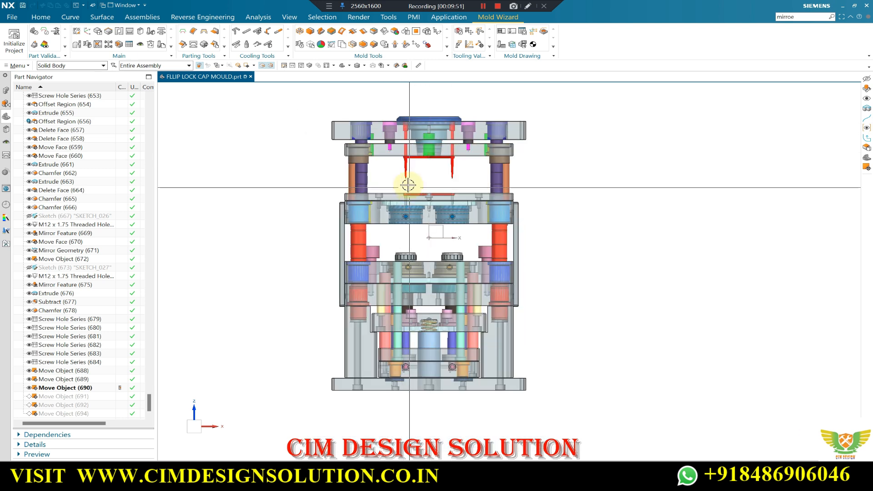
Examine how the side bars span the cavity and core plates, checking the mould from an angle and from the front.
{"action": "scroll", "coordinate": [406, 178], "scroll_direction": "up", "scroll_amount": 1}
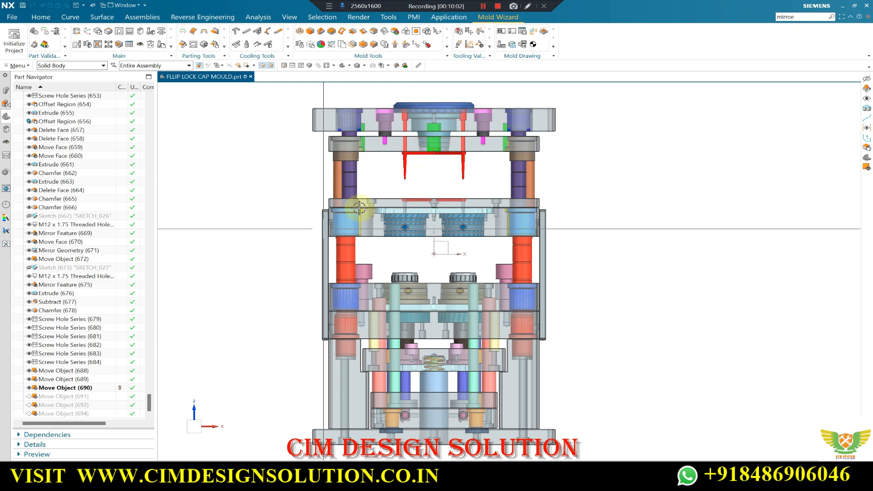
{"action": "scroll", "coordinate": [492, 129], "scroll_direction": "up", "scroll_amount": 1}
{"action": "middle_click_drag", "start_coordinate": [501, 141], "coordinate": [636, 175]}
{"action": "key", "text": "F8"}
{"action": "scroll", "coordinate": [503, 176], "scroll_direction": "down", "scroll_amount": 2}
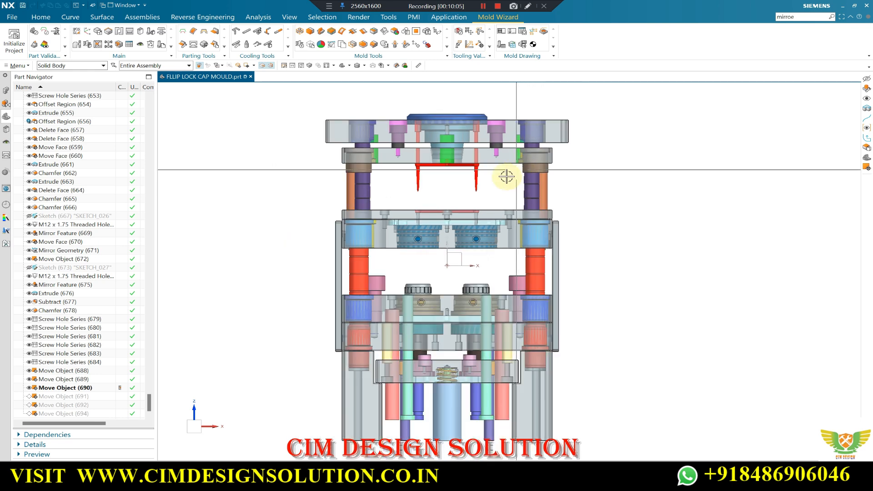
{"action": "middle_click_drag", "start_coordinate": [411, 278], "coordinate": [608, 279]}
{"action": "key", "text": "F8"}
{"action": "key", "text": "ctrl+alt+f"}
Inspect the core inserts, core plates and ejector assembly in the lower half of the mould.
{"action": "scroll", "coordinate": [409, 238], "scroll_direction": "up", "scroll_amount": 2}
{"action": "middle_click_drag", "start_coordinate": [409, 238], "coordinate": [380, 253]}
{"action": "scroll", "coordinate": [396, 284], "scroll_direction": "up", "scroll_amount": 3}
{"action": "key", "text": "F8"}
{"action": "scroll", "coordinate": [461, 244], "scroll_direction": "down", "scroll_amount": 2}
{"action": "scroll", "coordinate": [460, 244], "scroll_direction": "down", "scroll_amount": 1}
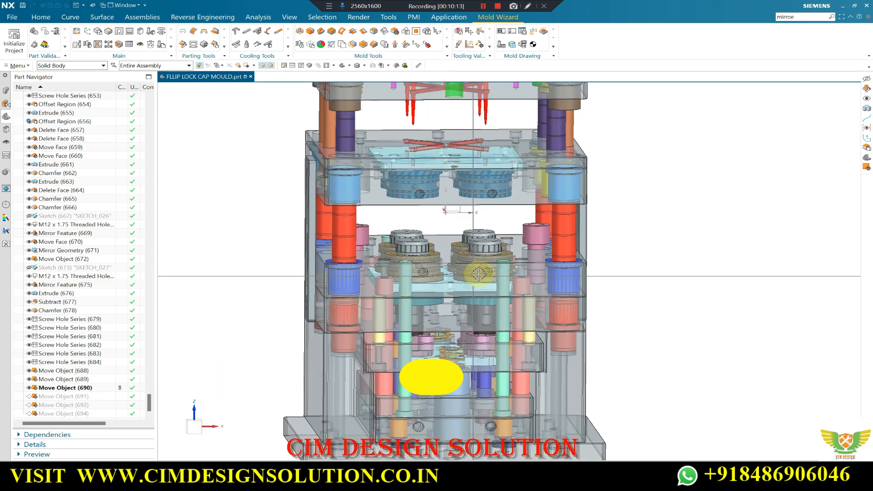
{"action": "scroll", "coordinate": [478, 272], "scroll_direction": "up", "scroll_amount": 1}
{"action": "middle_click_drag", "start_coordinate": [478, 273], "coordinate": [637, 253]}
{"action": "key", "text": "F8"}
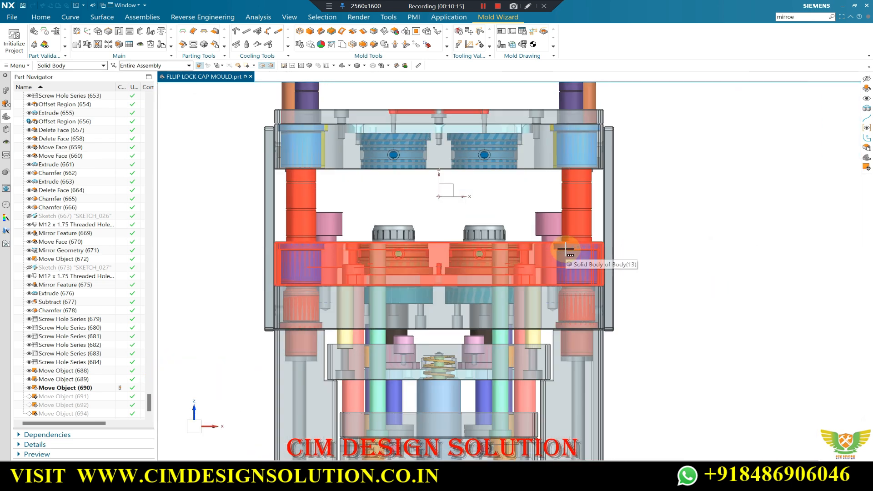
View a one-plane section through the core inserts of the opened mould, and restore the unsectioned front view.
{"action": "scroll", "coordinate": [448, 195], "scroll_direction": "down", "scroll_amount": 2}
{"action": "scroll", "coordinate": [450, 195], "scroll_direction": "up", "scroll_amount": 3}
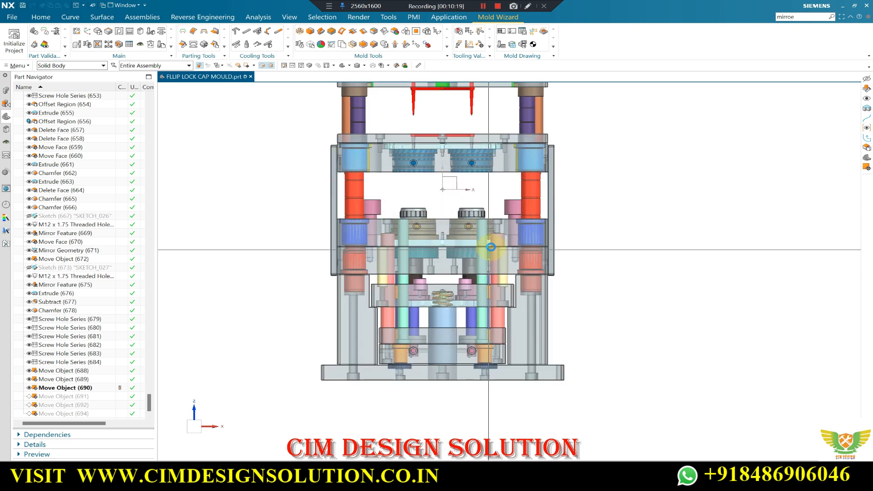
{"action": "key", "text": "ctrl+h"}
{"action": "middle_click_drag", "start_coordinate": [625, 232], "coordinate": [682, 237]}
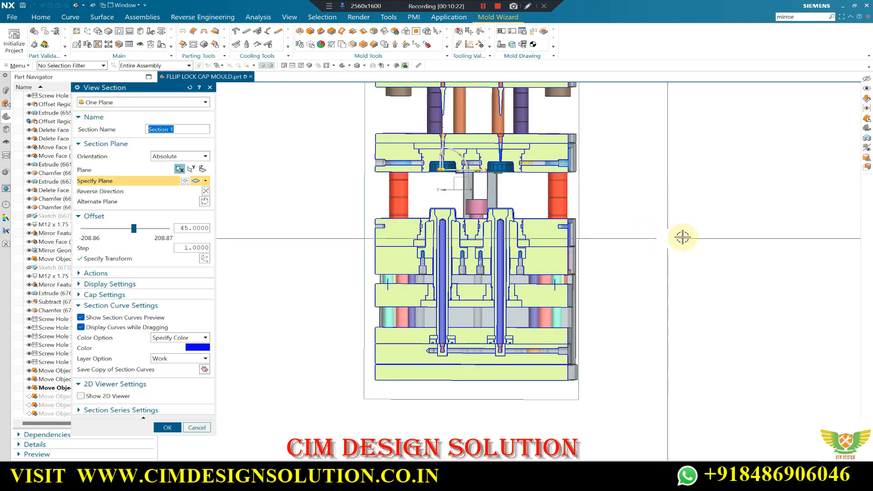
{"action": "key", "text": "F8"}
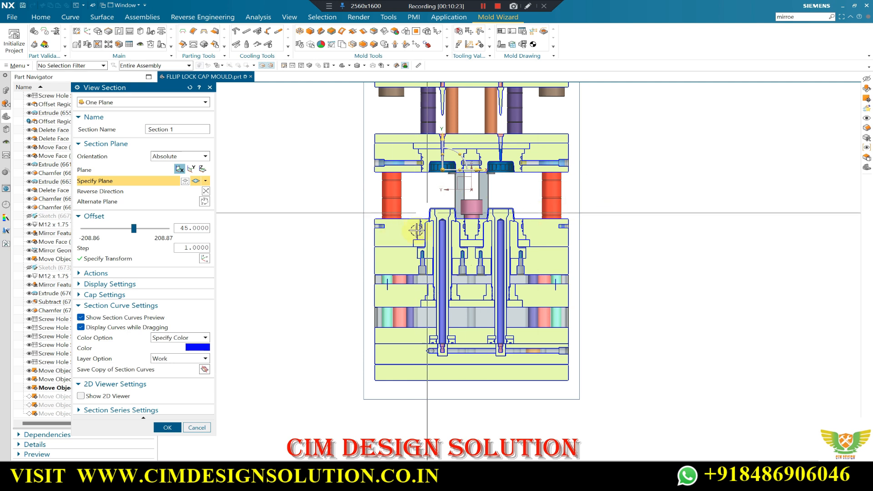
{"action": "key", "text": "Escape"}
{"action": "middle_click_drag", "start_coordinate": [653, 230], "coordinate": [698, 224]}
{"action": "key", "text": "F8"}
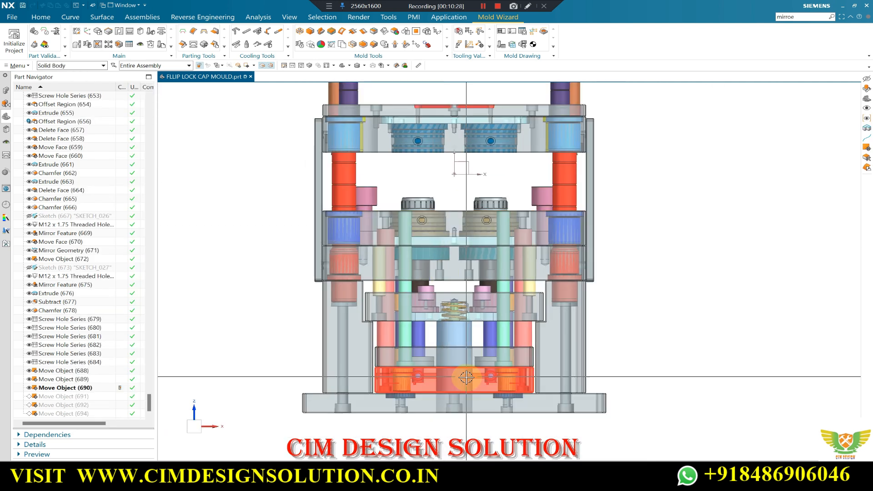
Advance the mould opening sequence by making Move Object (691) the current feature, and inspect the gap between the core-side plates.
{"action": "scroll", "coordinate": [410, 332], "scroll_direction": "down", "scroll_amount": 3}
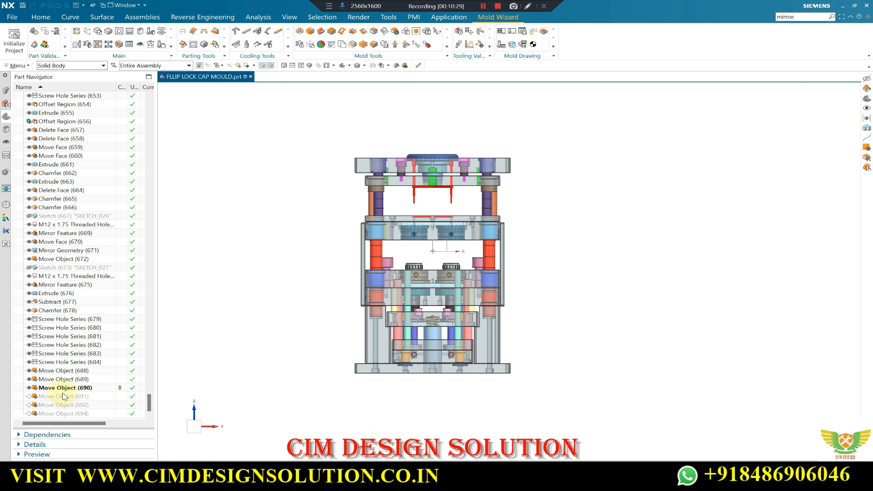
{"action": "right_click", "coordinate": [68, 399]}
{"action": "left_click", "coordinate": [91, 328]}
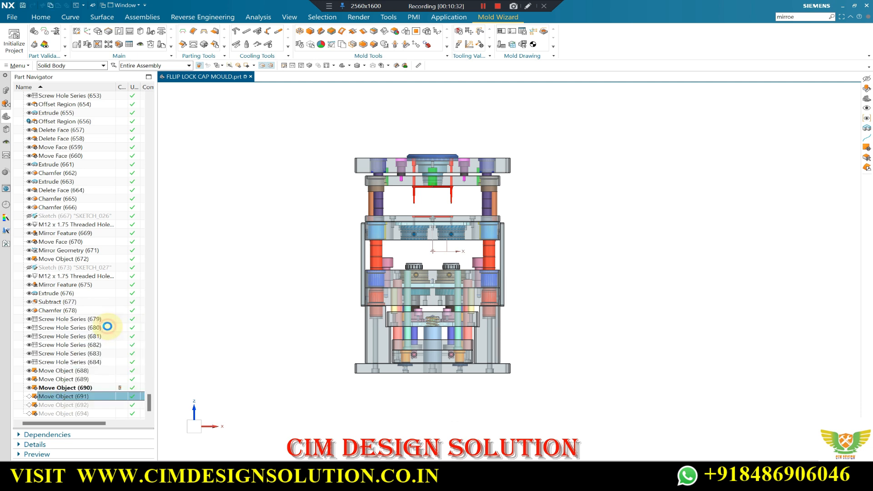
{"action": "scroll", "coordinate": [447, 309], "scroll_direction": "up", "scroll_amount": 5}
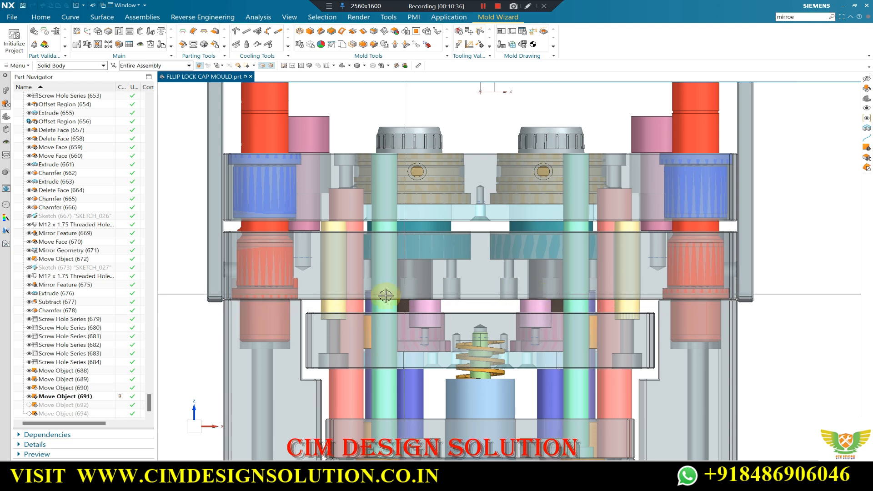
{"action": "scroll", "coordinate": [429, 326], "scroll_direction": "down", "scroll_amount": 2}
Switch to the flip lock cap main file drawing in AutoCAD and examine the assembly section around the working gap note beside GP-2.
{"action": "mouse_move", "coordinate": [665, 447]}
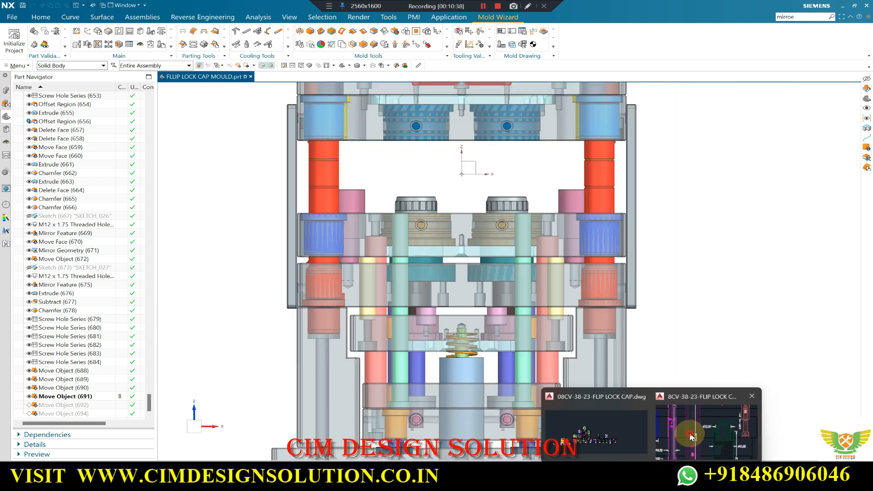
{"action": "left_click", "coordinate": [691, 437]}
{"action": "scroll", "coordinate": [575, 309], "scroll_direction": "down", "scroll_amount": 5}
{"action": "scroll", "coordinate": [484, 270], "scroll_direction": "up", "scroll_amount": 6}
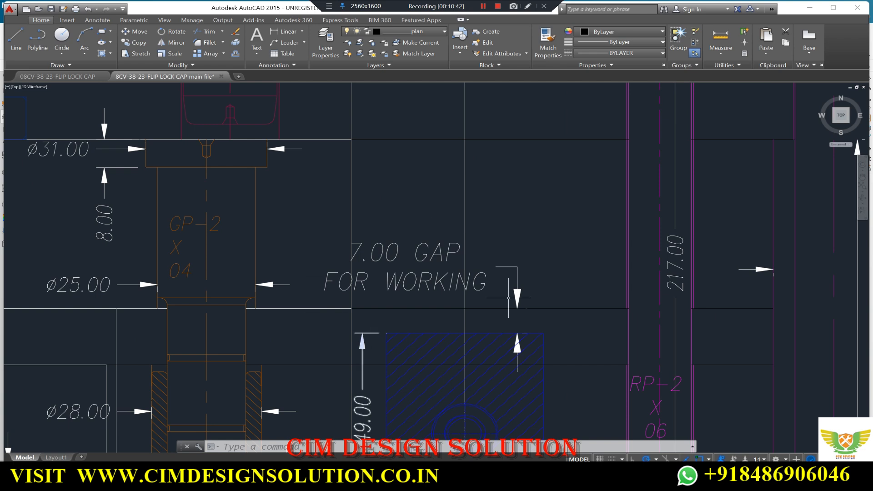
{"action": "scroll", "coordinate": [508, 298], "scroll_direction": "down", "scroll_amount": 5}
{"action": "scroll", "coordinate": [454, 269], "scroll_direction": "up", "scroll_amount": 3}
{"action": "scroll", "coordinate": [450, 282], "scroll_direction": "down", "scroll_amount": 3}
{"action": "scroll", "coordinate": [450, 291], "scroll_direction": "up", "scroll_amount": 2}
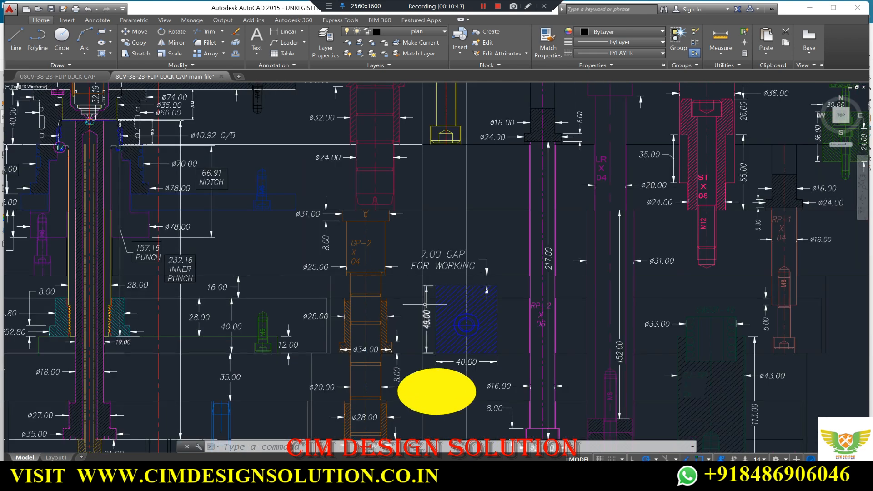
{"action": "scroll", "coordinate": [438, 282], "scroll_direction": "down", "scroll_amount": 5}
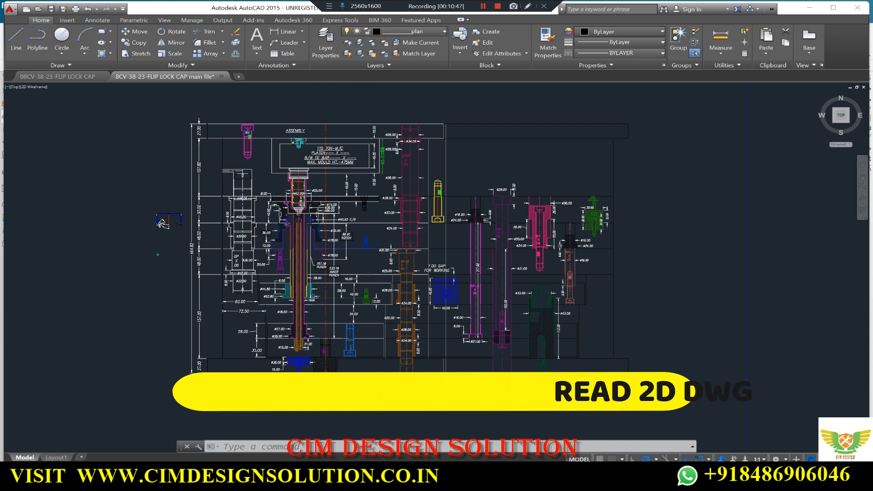
{"action": "scroll", "coordinate": [388, 260], "scroll_direction": "up", "scroll_amount": 2}
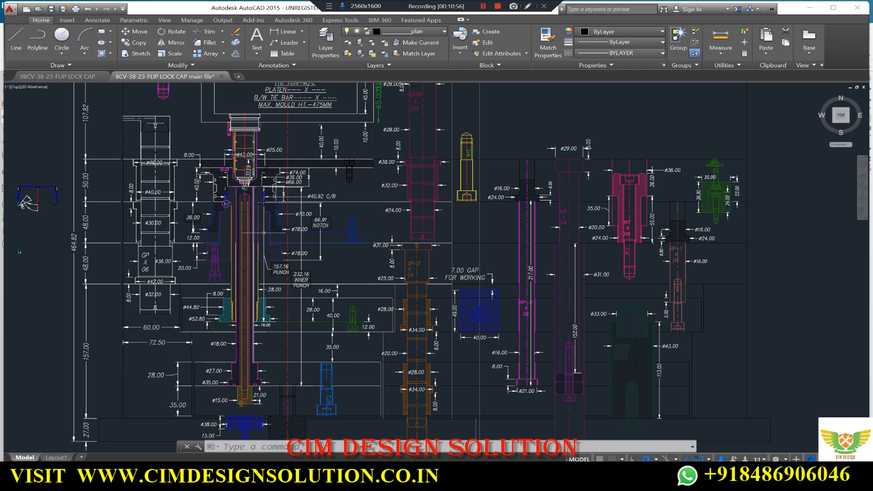
{"action": "scroll", "coordinate": [479, 300], "scroll_direction": "up", "scroll_amount": 4}
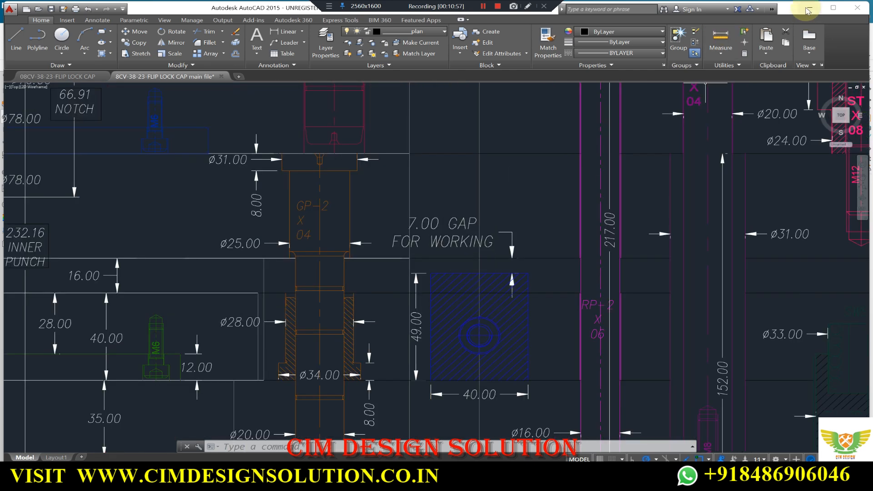
Switch to the mould assembly in NX and make Move Object (690) the current feature.
{"action": "left_click", "coordinate": [808, 9]}
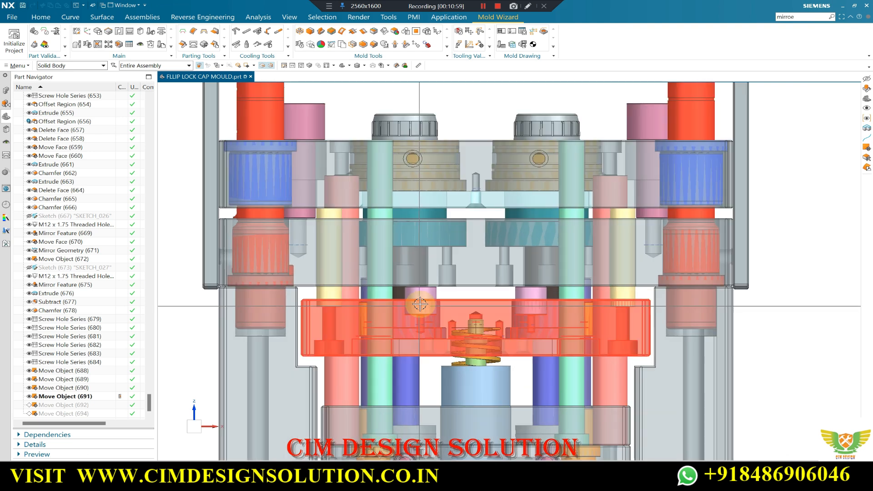
{"action": "scroll", "coordinate": [419, 303], "scroll_direction": "down", "scroll_amount": 5}
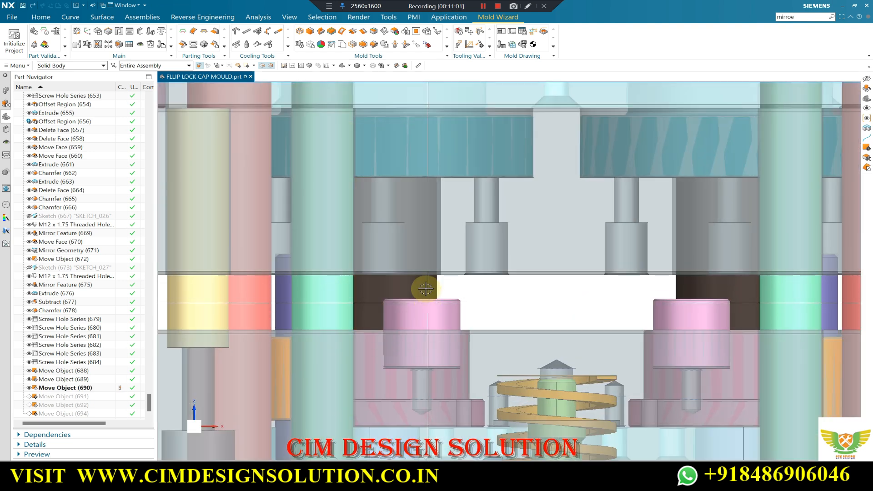
{"action": "scroll", "coordinate": [419, 254], "scroll_direction": "up", "scroll_amount": 6}
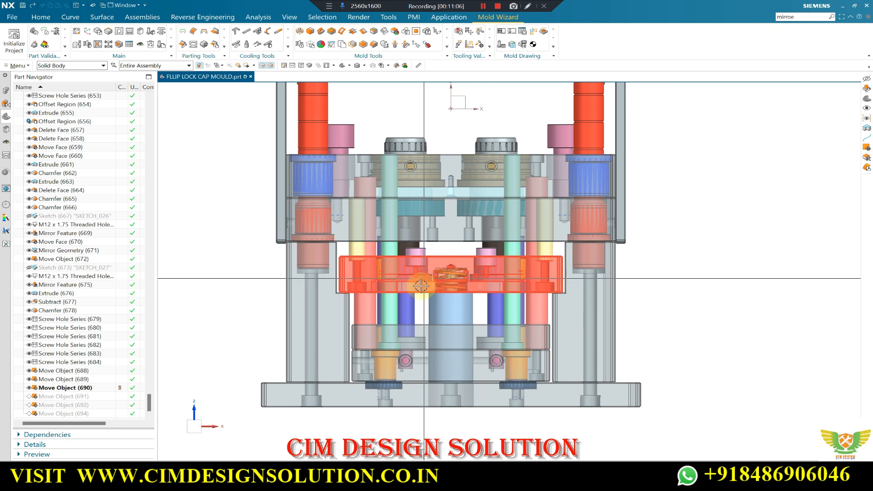
Examine the mould's lower plates, ejection pins and central spring from the front and at an angle.
{"action": "middle_click_drag", "start_coordinate": [419, 360], "coordinate": [374, 367]}
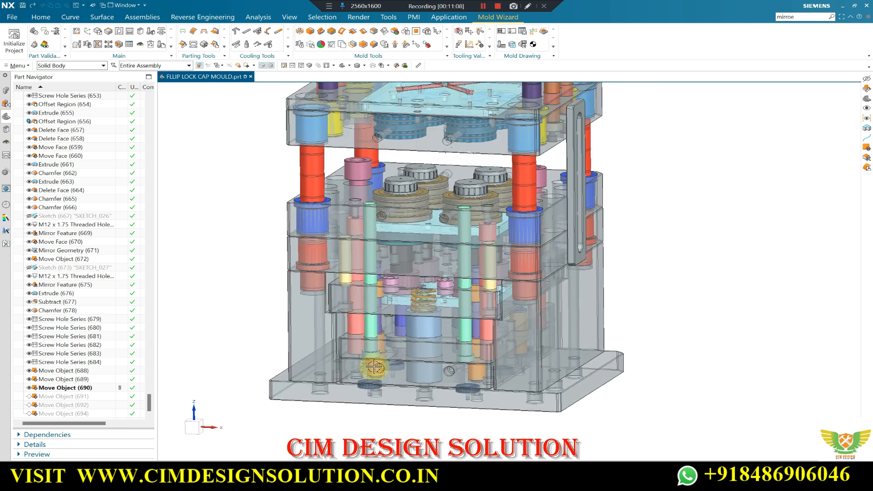
{"action": "right_click_drag", "start_coordinate": [276, 311], "coordinate": [250, 314]}
{"action": "scroll", "coordinate": [463, 273], "scroll_direction": "down", "scroll_amount": 2}
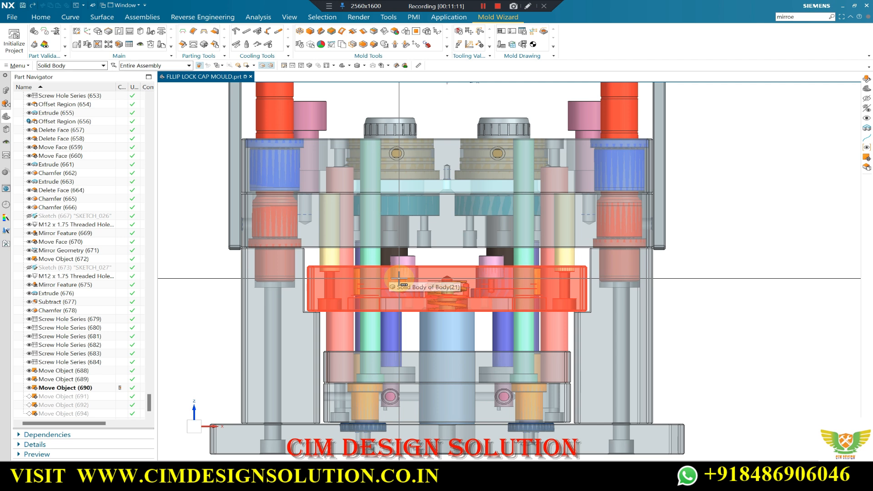
{"action": "scroll", "coordinate": [412, 346], "scroll_direction": "down", "scroll_amount": 3}
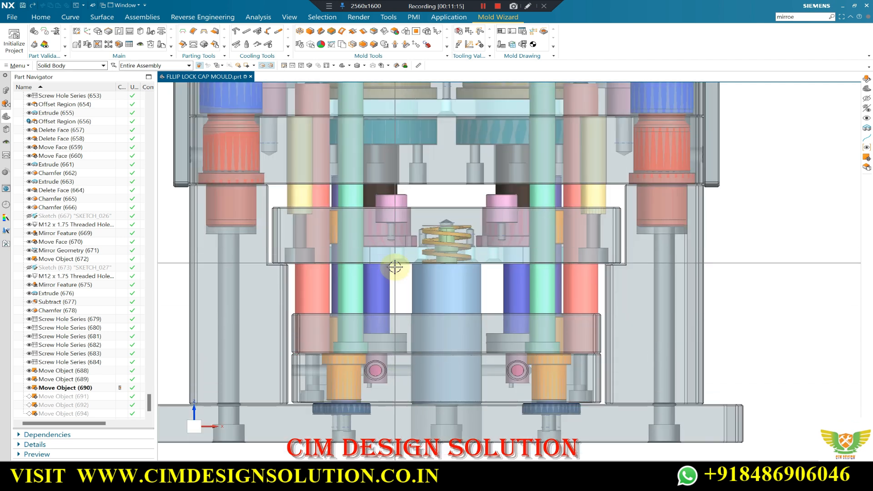
{"action": "scroll", "coordinate": [409, 256], "scroll_direction": "down", "scroll_amount": 4}
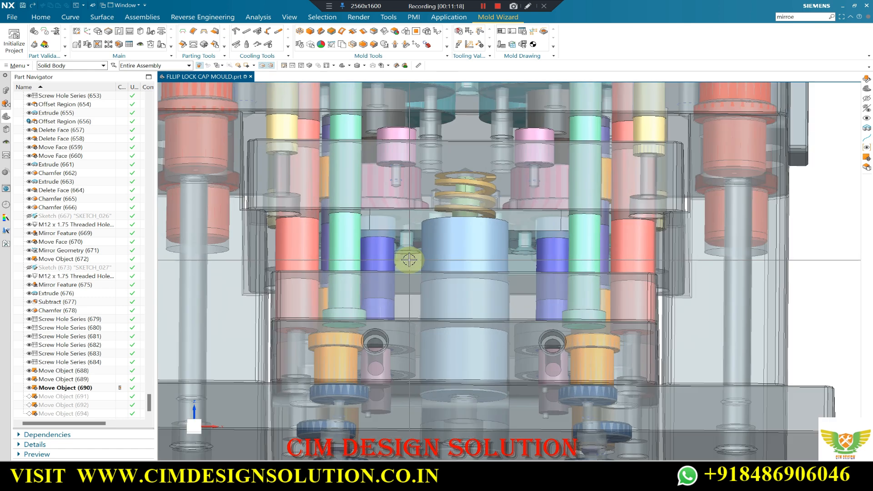
{"action": "scroll", "coordinate": [409, 258], "scroll_direction": "up", "scroll_amount": 4}
{"action": "middle_click_drag", "start_coordinate": [408, 258], "coordinate": [198, 220]}
{"action": "key", "text": "F8"}
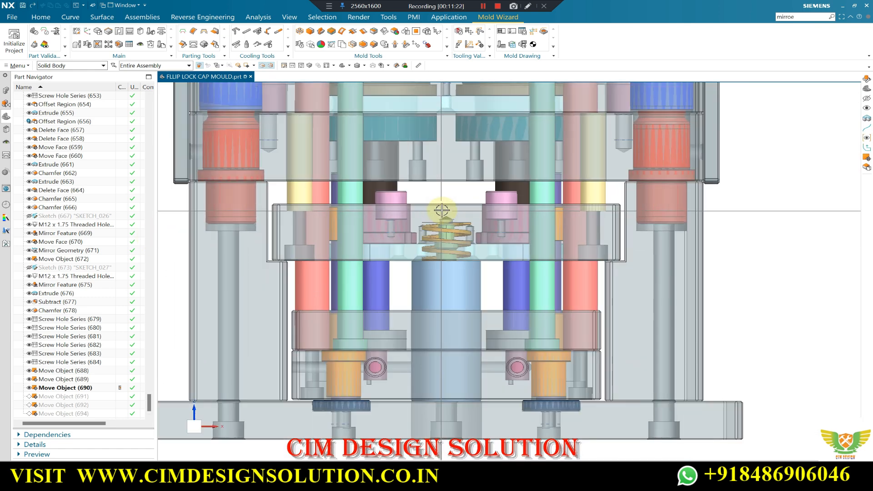
{"action": "scroll", "coordinate": [440, 211], "scroll_direction": "up", "scroll_amount": 3}
{"action": "middle_click_drag", "start_coordinate": [436, 209], "coordinate": [375, 206]}
{"action": "scroll", "coordinate": [375, 207], "scroll_direction": "down", "scroll_amount": 4}
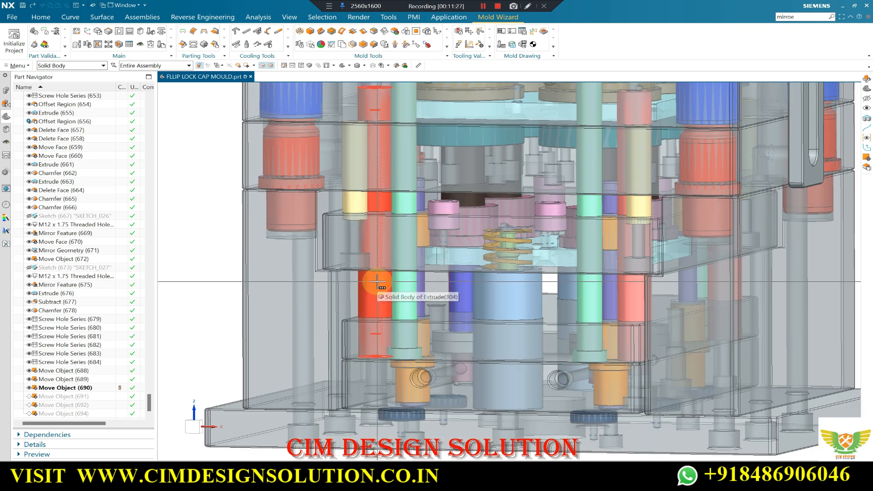
{"action": "scroll", "coordinate": [377, 282], "scroll_direction": "up", "scroll_amount": 2}
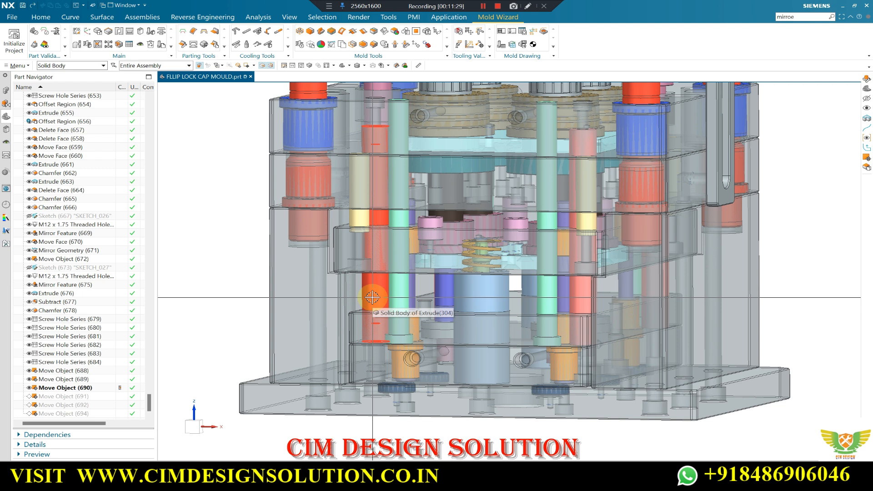
{"action": "scroll", "coordinate": [371, 298], "scroll_direction": "up", "scroll_amount": 1}
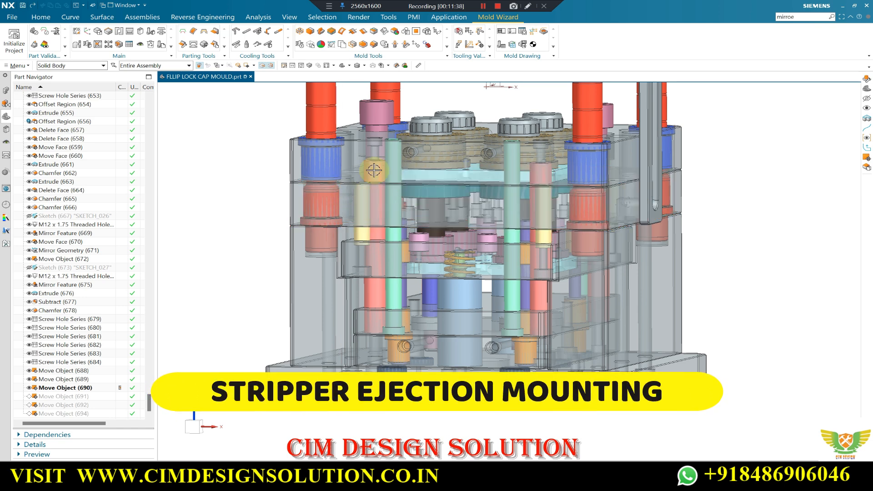
Hide the upper plates, the stripper ring, and the sleeve and outer core bodies around the front core.
{"action": "scroll", "coordinate": [430, 137], "scroll_direction": "down", "scroll_amount": 5}
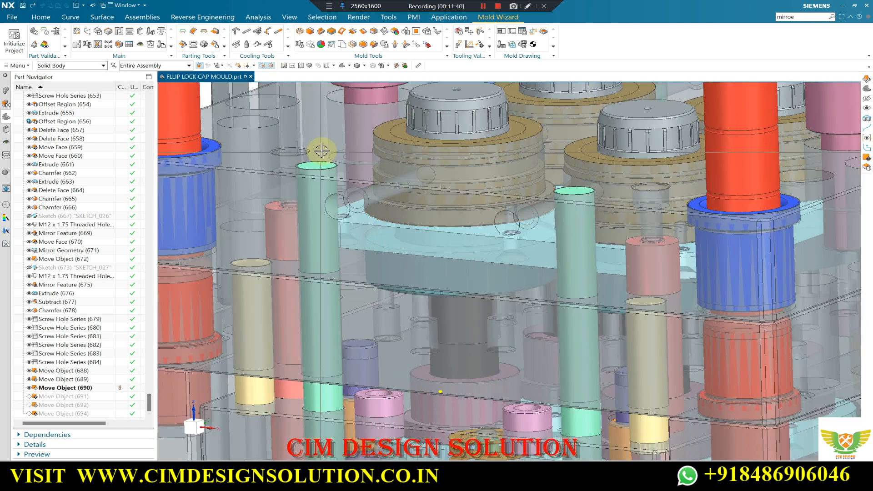
{"action": "scroll", "coordinate": [351, 207], "scroll_direction": "up", "scroll_amount": 4}
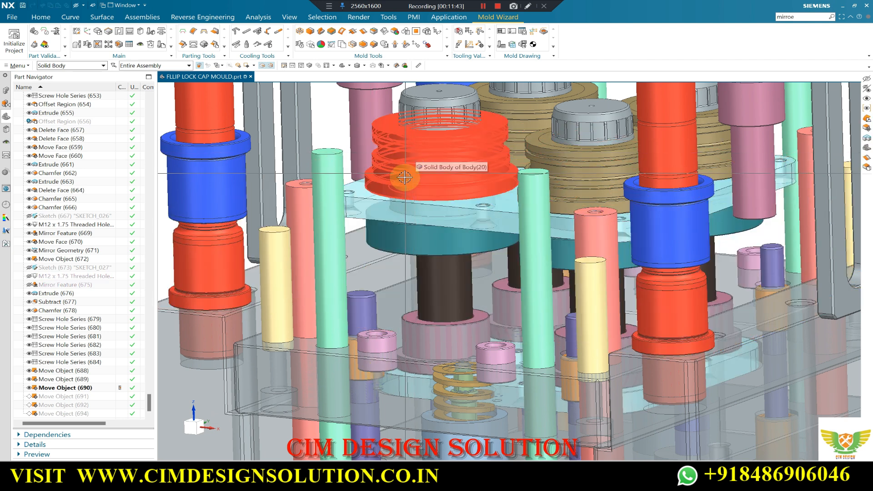
{"action": "scroll", "coordinate": [408, 154], "scroll_direction": "down", "scroll_amount": 2}
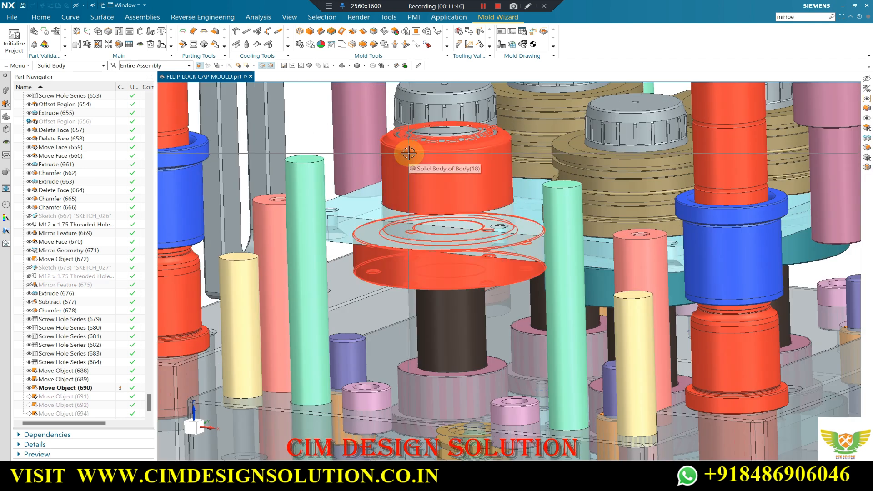
{"action": "left_click", "coordinate": [409, 153]}
{"action": "key", "text": "ctrl+b"}
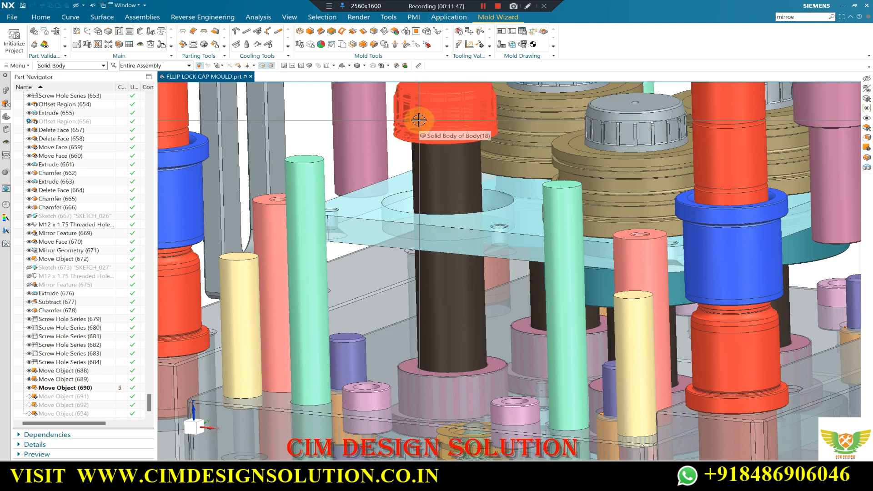
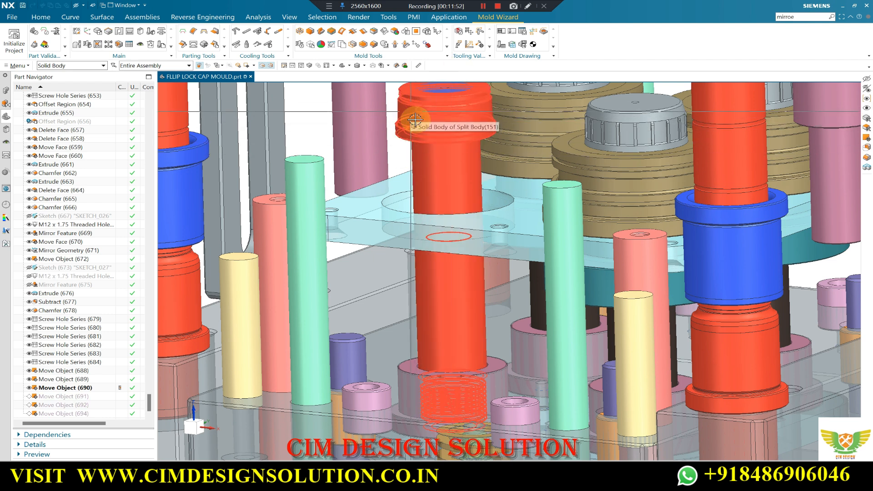
{"action": "left_click", "coordinate": [421, 118]}
{"action": "key", "text": "ctrl+b"}
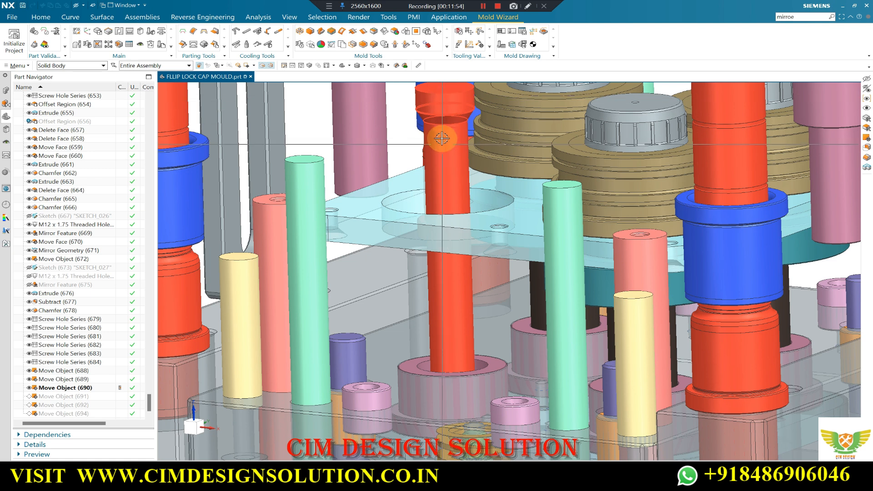
Hide the front core's central pin and the plate around its threaded bush, and inspect the bush's internal thread.
{"action": "left_click", "coordinate": [483, 6]}
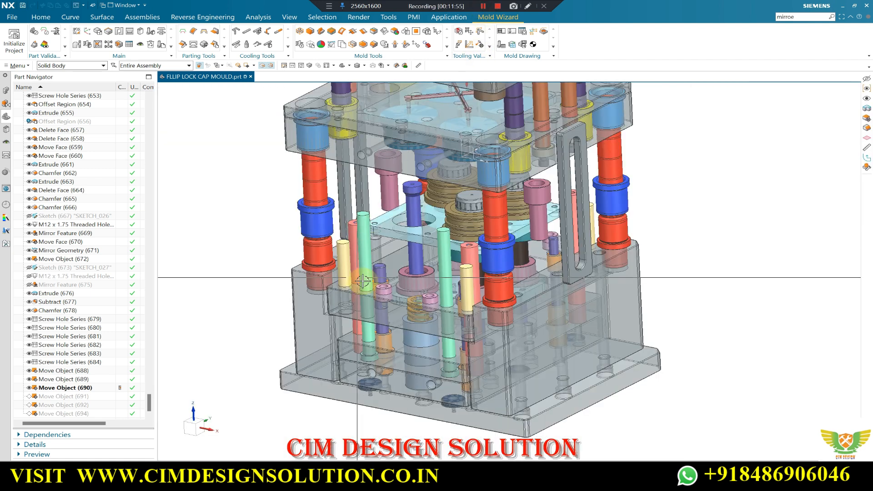
{"action": "scroll", "coordinate": [408, 269], "scroll_direction": "up", "scroll_amount": 8}
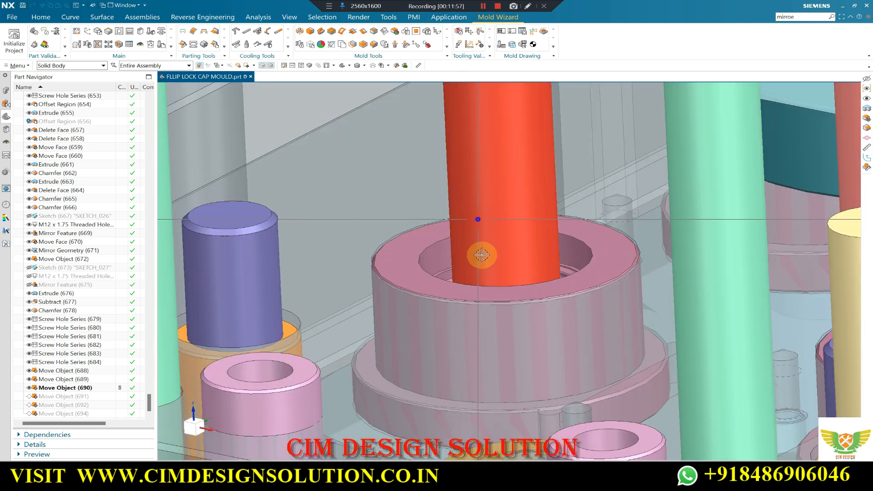
{"action": "left_click", "coordinate": [477, 250]}
{"action": "key", "text": "ctrl+b"}
{"action": "left_click", "coordinate": [372, 364]}
{"action": "key", "text": "ctrl+b"}
{"action": "scroll", "coordinate": [502, 331], "scroll_direction": "up", "scroll_amount": 6}
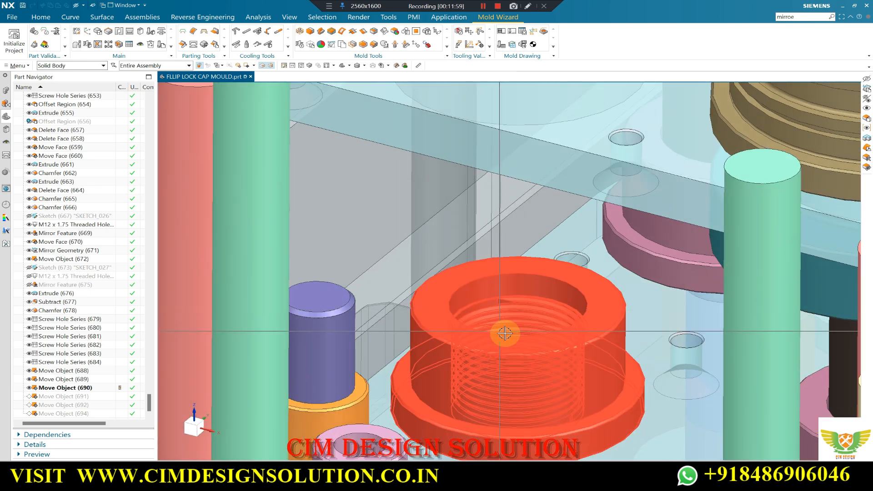
{"action": "scroll", "coordinate": [492, 233], "scroll_direction": "down", "scroll_amount": 6}
{"action": "middle_click_drag", "start_coordinate": [481, 300], "coordinate": [495, 281]}
{"action": "scroll", "coordinate": [503, 360], "scroll_direction": "down", "scroll_amount": 2}
{"action": "middle_click_drag", "start_coordinate": [503, 360], "coordinate": [505, 322]}
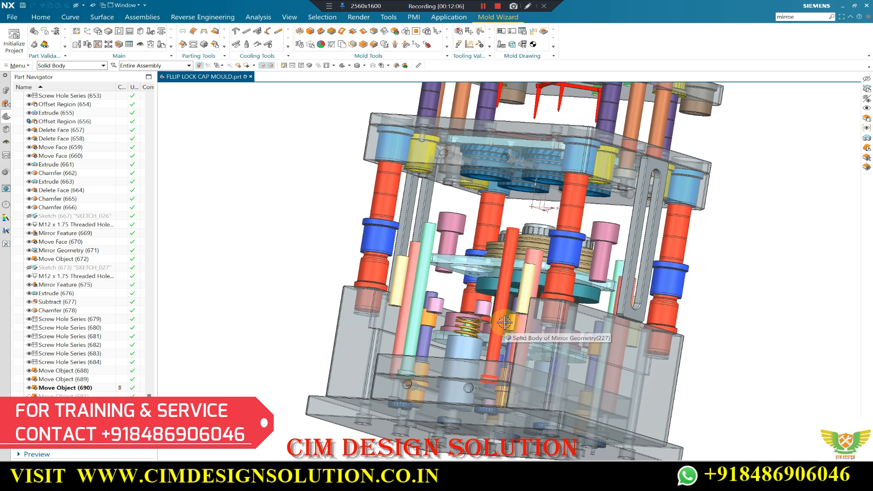
Show all hidden bodies and section the mould with one plane normal to X at an offset of 45.
{"action": "key", "text": "ctrl+shift+u"}
{"action": "key", "text": "ctrl+h"}
{"action": "middle_click_drag", "start_coordinate": [436, 240], "coordinate": [487, 230]}
{"action": "scroll", "coordinate": [458, 253], "scroll_direction": "down", "scroll_amount": 1}
{"action": "middle_click_drag", "start_coordinate": [457, 255], "coordinate": [577, 256]}
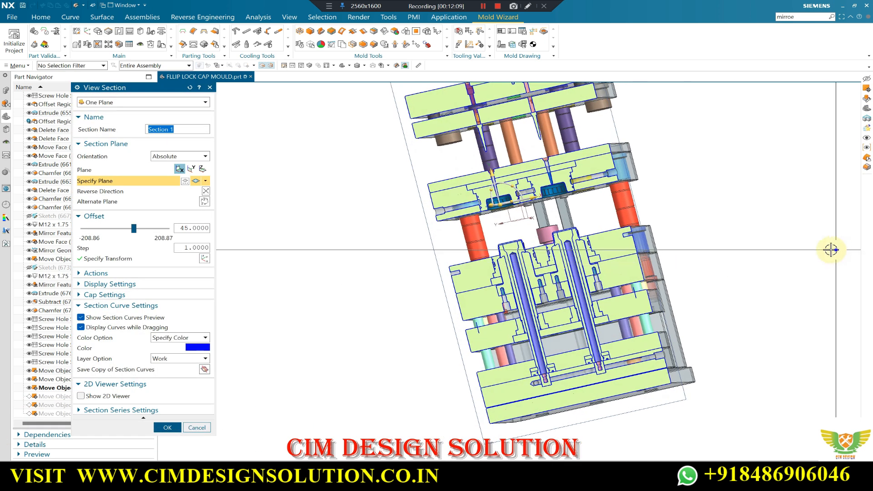
{"action": "key", "text": "F8"}
{"action": "middle_click", "coordinate": [632, 238]}
{"action": "scroll", "coordinate": [573, 248], "scroll_direction": "up", "scroll_amount": 2}
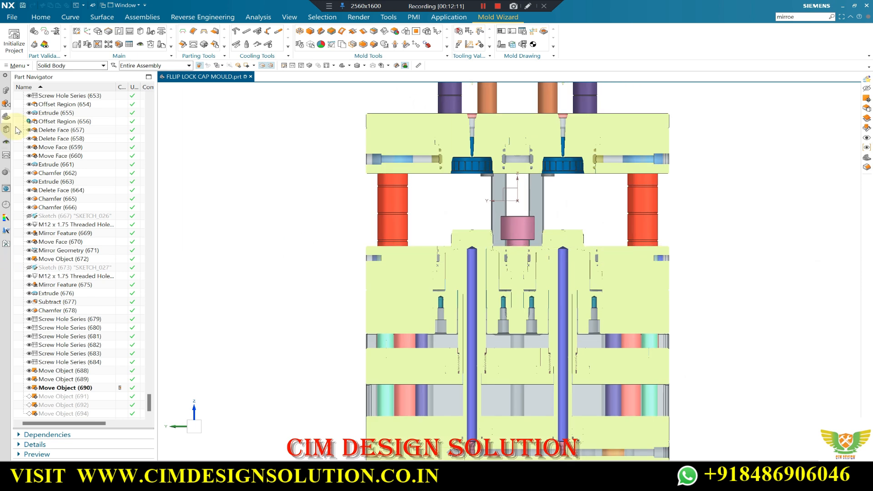
Display the section curves and inspect the sectioned cores and plates.
{"action": "left_click", "coordinate": [7, 91]}
{"action": "left_click", "coordinate": [24, 98]}
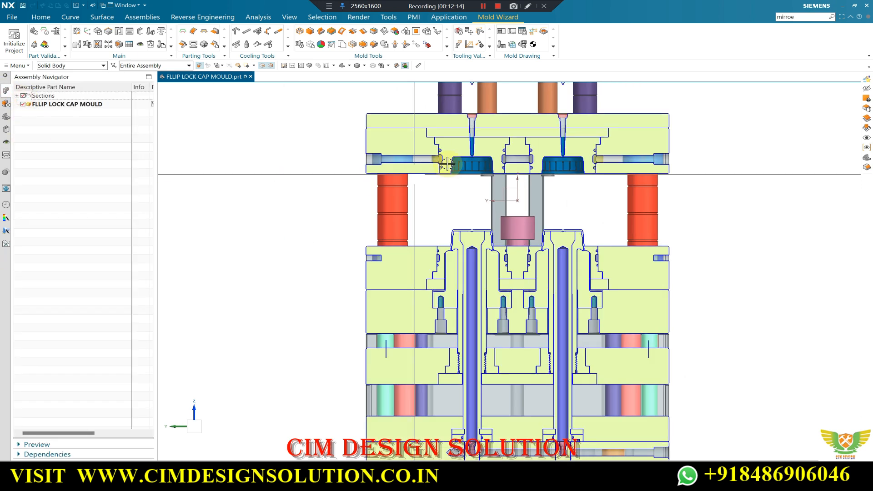
{"action": "scroll", "coordinate": [447, 173], "scroll_direction": "down", "scroll_amount": 2}
{"action": "scroll", "coordinate": [544, 236], "scroll_direction": "up", "scroll_amount": 1}
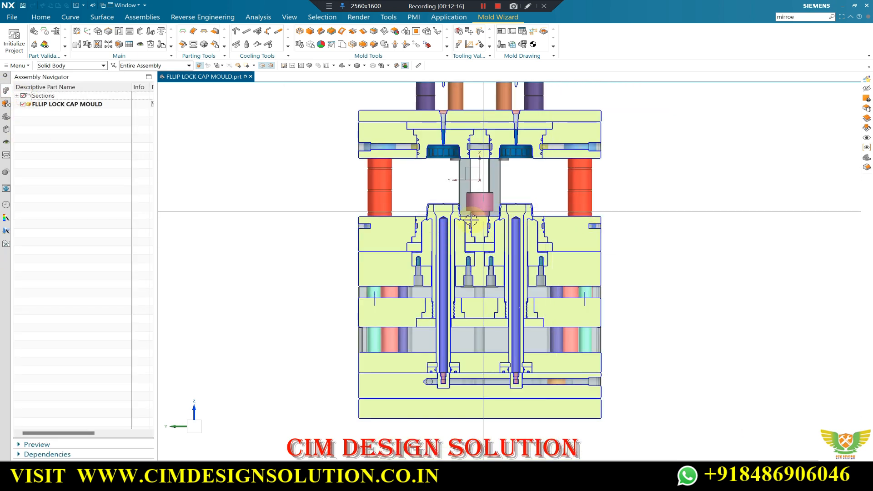
{"action": "mouse_move", "coordinate": [516, 224]}
{"action": "middle_mouse_down"}
{"action": "mouse_move", "coordinate": [432, 227]}
{"action": "mouse_move", "coordinate": [503, 227]}
{"action": "middle_mouse_up"}
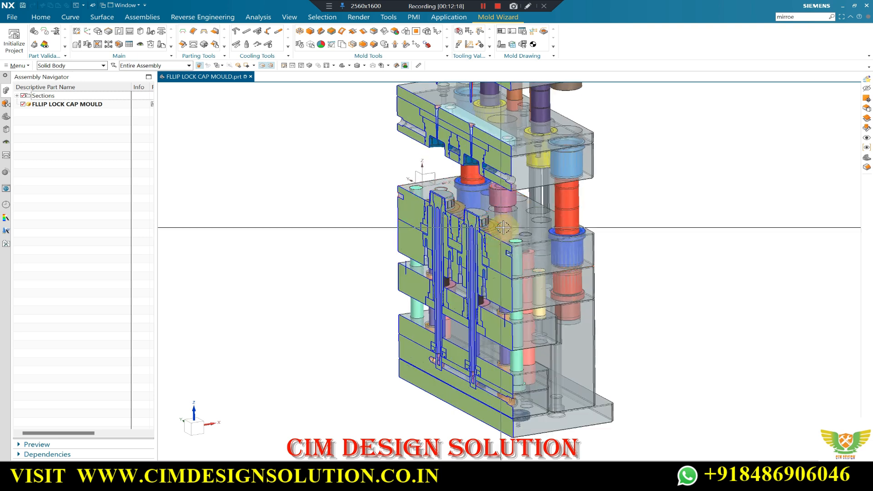
{"action": "scroll", "coordinate": [503, 227], "scroll_direction": "up", "scroll_amount": 2}
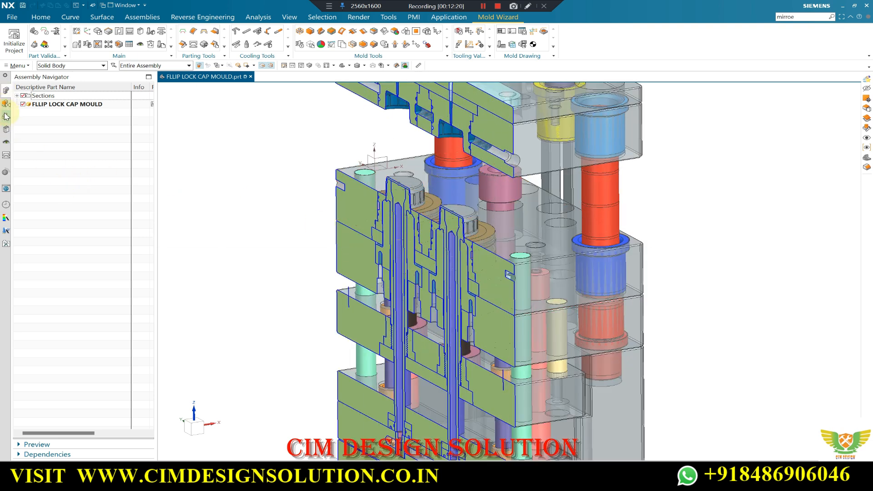
Make Move Object (691) the current feature.
{"action": "left_click", "coordinate": [7, 117]}
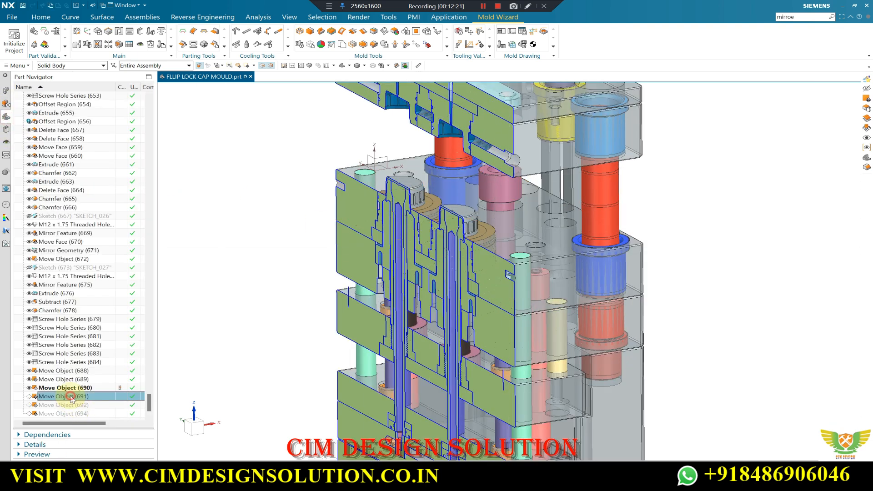
{"action": "right_click", "coordinate": [71, 399]}
{"action": "left_click", "coordinate": [95, 326]}
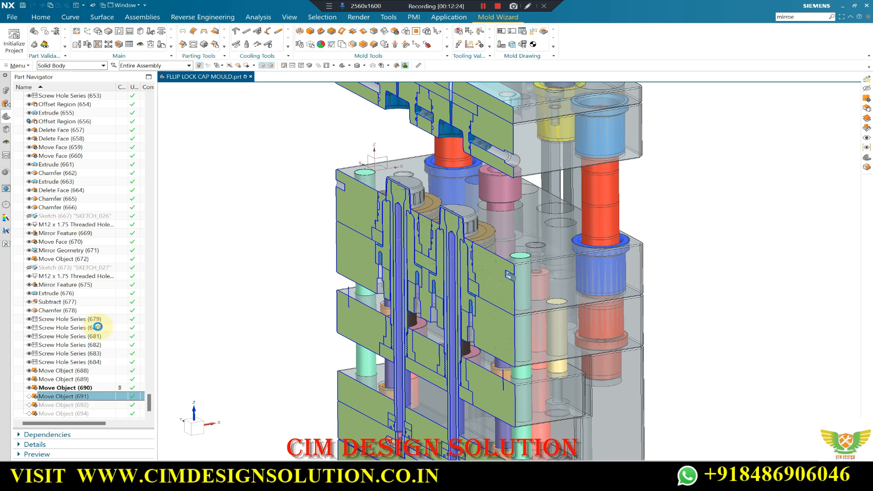
{"action": "scroll", "coordinate": [493, 211], "scroll_direction": "up", "scroll_amount": 2}
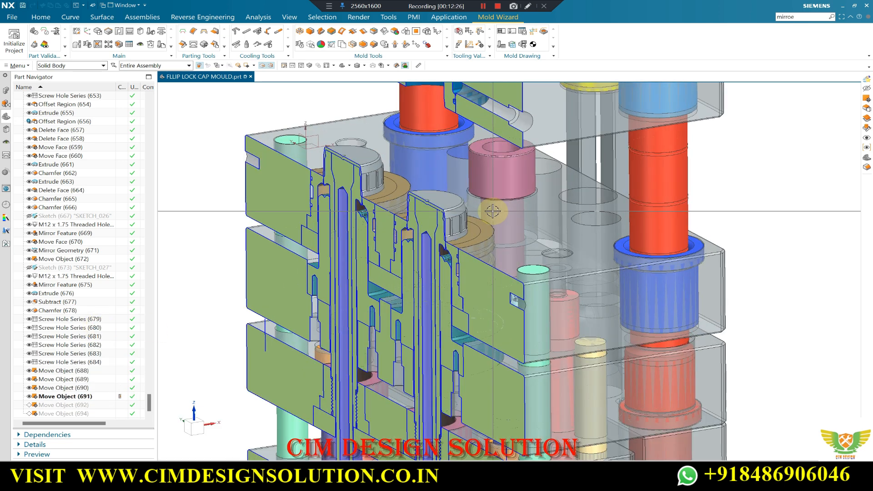
Turn off the section clipping to show the whole mould.
{"action": "scroll", "coordinate": [492, 211], "scroll_direction": "down", "scroll_amount": 5}
{"action": "middle_click_drag", "start_coordinate": [514, 251], "coordinate": [364, 250]}
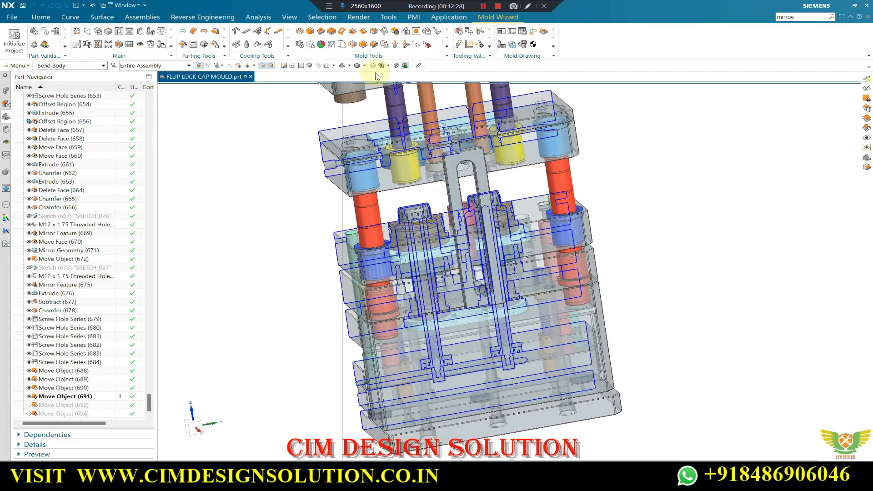
{"action": "left_click", "coordinate": [405, 67]}
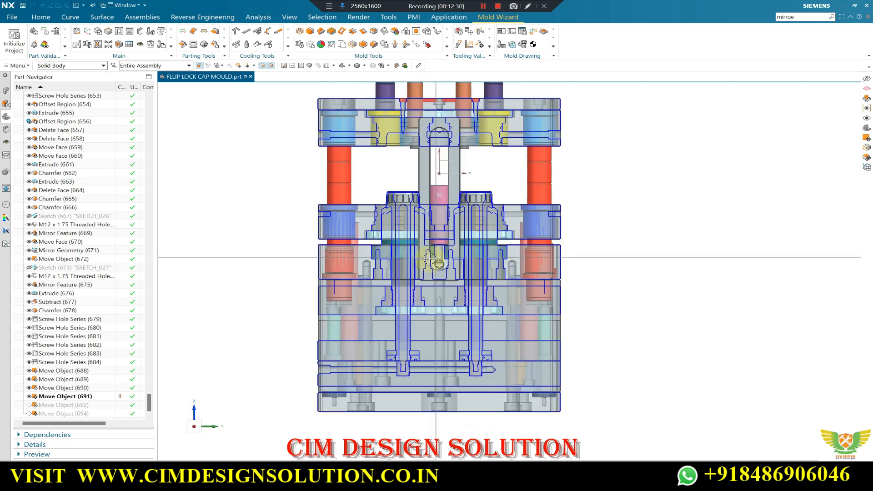
Examine the separated stripper plates, the return pins and the spring from the side, the front and at an angle.
{"action": "scroll", "coordinate": [412, 242], "scroll_direction": "up", "scroll_amount": 3}
{"action": "scroll", "coordinate": [412, 241], "scroll_direction": "down", "scroll_amount": 1}
{"action": "middle_click_drag", "start_coordinate": [412, 241], "coordinate": [495, 262]}
{"action": "scroll", "coordinate": [427, 291], "scroll_direction": "up", "scroll_amount": 3}
{"action": "scroll", "coordinate": [428, 289], "scroll_direction": "down", "scroll_amount": 3}
{"action": "middle_click_drag", "start_coordinate": [606, 237], "coordinate": [715, 239]}
{"action": "key", "text": "F8"}
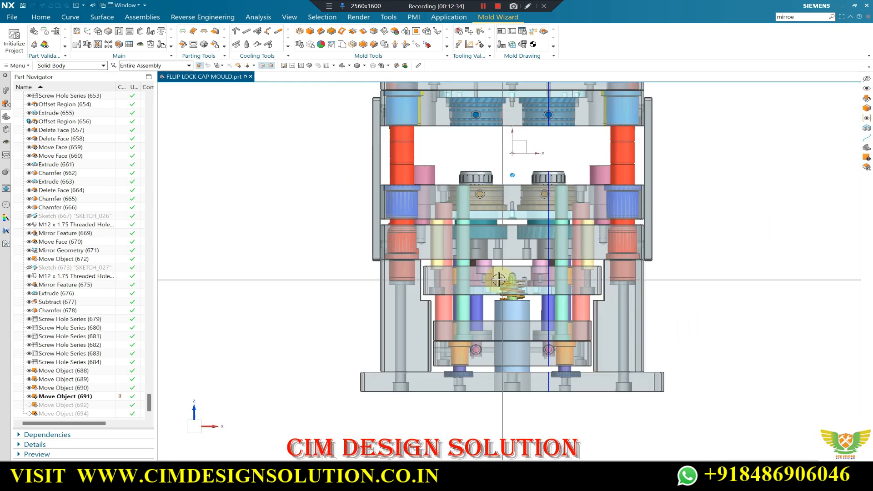
{"action": "scroll", "coordinate": [486, 265], "scroll_direction": "up", "scroll_amount": 3}
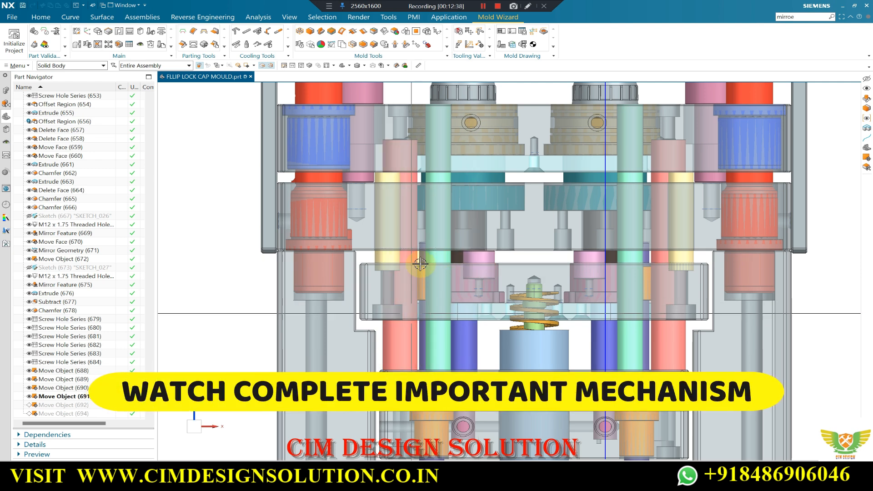
{"action": "scroll", "coordinate": [409, 181], "scroll_direction": "down", "scroll_amount": 3}
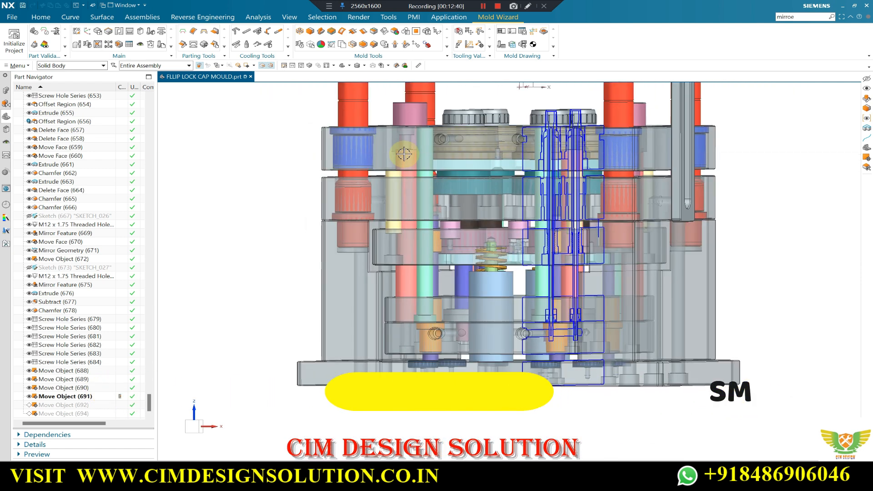
Preview the existing X-plane section and examine the gap between the core and the stripper parts below the cap, closing it without saving.
{"action": "key", "text": "ctrl+h"}
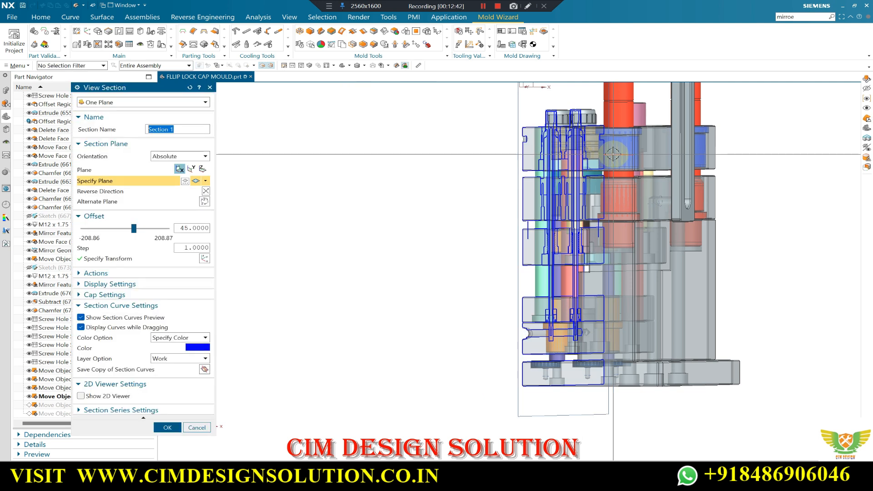
{"action": "middle_click_drag", "start_coordinate": [704, 158], "coordinate": [635, 139]}
{"action": "scroll", "coordinate": [609, 131], "scroll_direction": "up", "scroll_amount": 5}
{"action": "scroll", "coordinate": [559, 157], "scroll_direction": "down", "scroll_amount": 2}
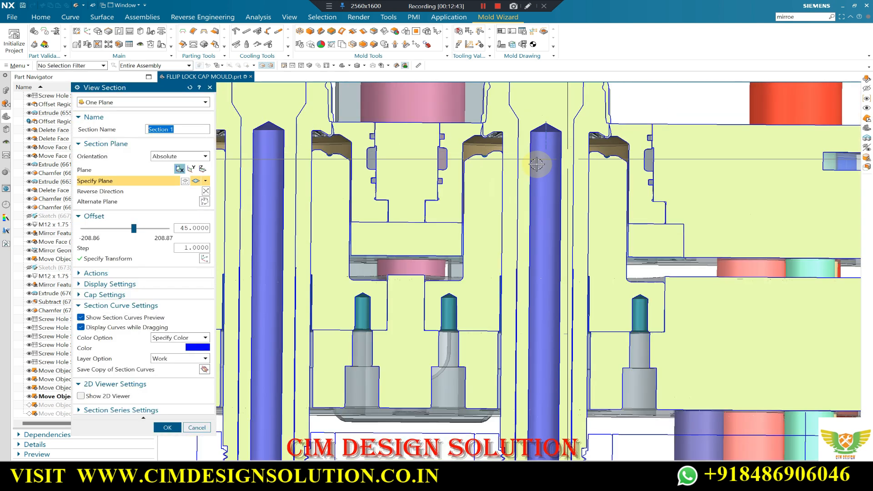
{"action": "scroll", "coordinate": [475, 139], "scroll_direction": "up", "scroll_amount": 6}
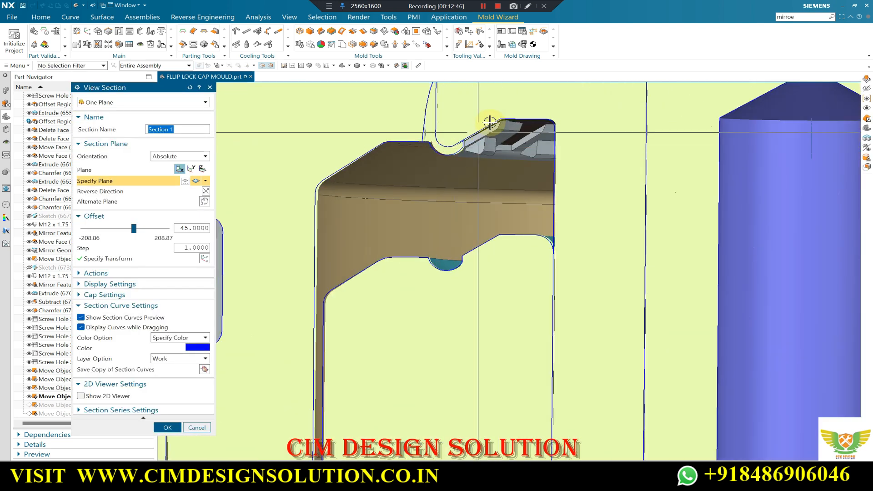
{"action": "scroll", "coordinate": [441, 155], "scroll_direction": "down", "scroll_amount": 2}
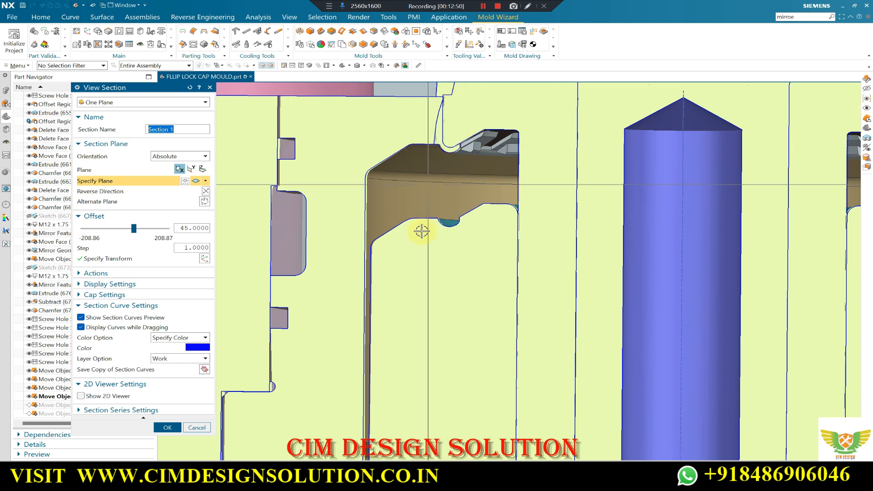
{"action": "scroll", "coordinate": [455, 145], "scroll_direction": "up", "scroll_amount": 1}
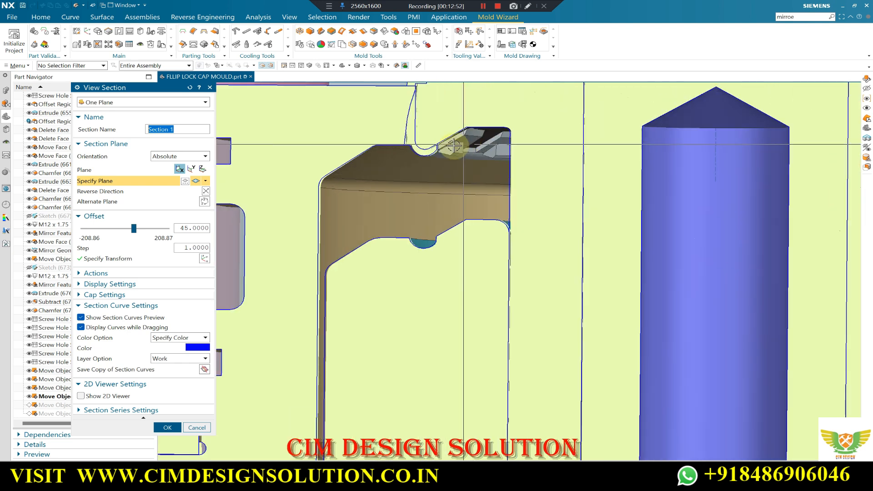
{"action": "scroll", "coordinate": [496, 149], "scroll_direction": "down", "scroll_amount": 5}
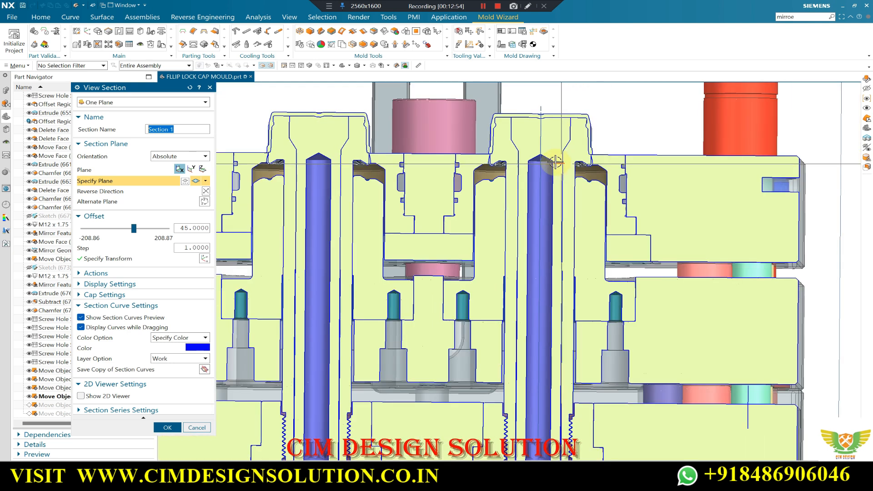
{"action": "key", "text": "Escape"}
Make Move Object (690) the current feature and align the view squarely to the side of the mould.
{"action": "scroll", "coordinate": [517, 142], "scroll_direction": "up", "scroll_amount": 1}
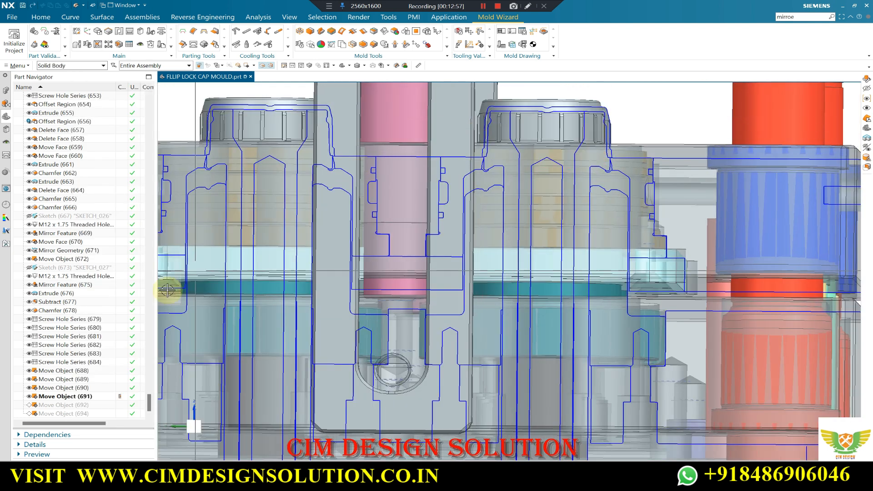
{"action": "right_click", "coordinate": [57, 389]}
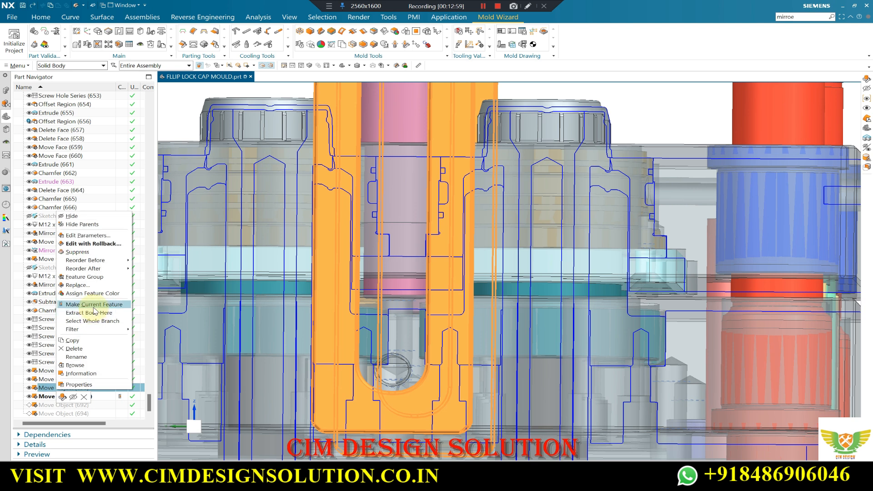
{"action": "left_click", "coordinate": [92, 304]}
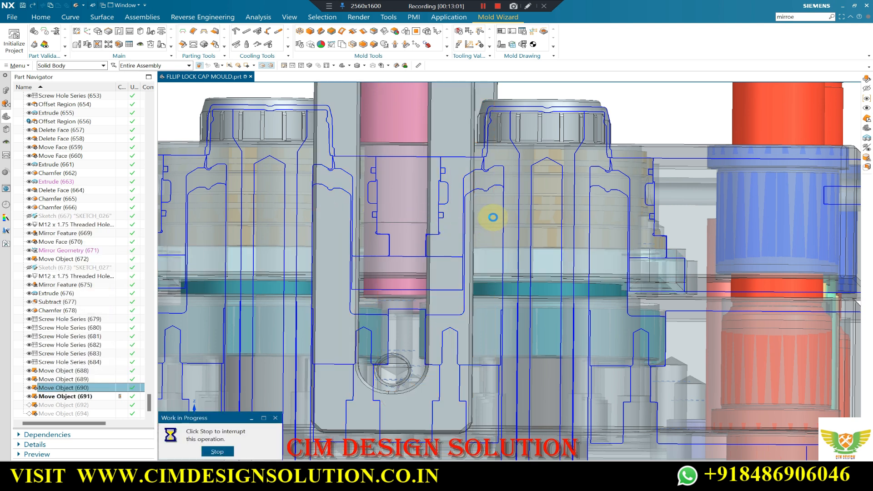
{"action": "key", "text": "F8"}
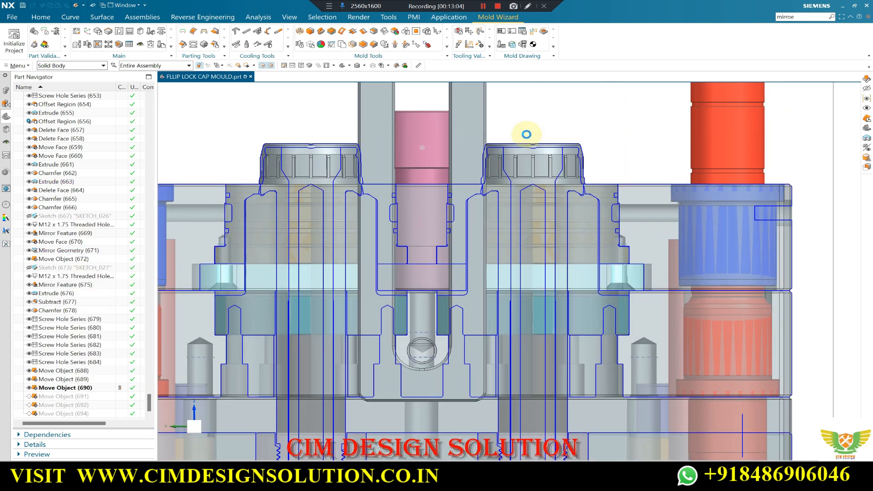
Preview the X-plane section and examine the cap's lower edge and undercut against the closed stripper plates, closing it without saving.
{"action": "key", "text": "ctrl+h"}
{"action": "scroll", "coordinate": [529, 134], "scroll_direction": "up", "scroll_amount": 5}
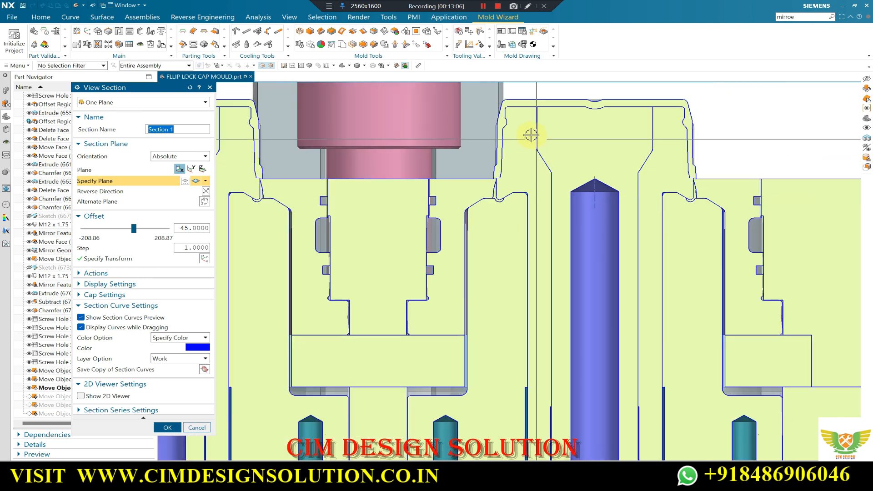
{"action": "scroll", "coordinate": [500, 209], "scroll_direction": "up", "scroll_amount": 5}
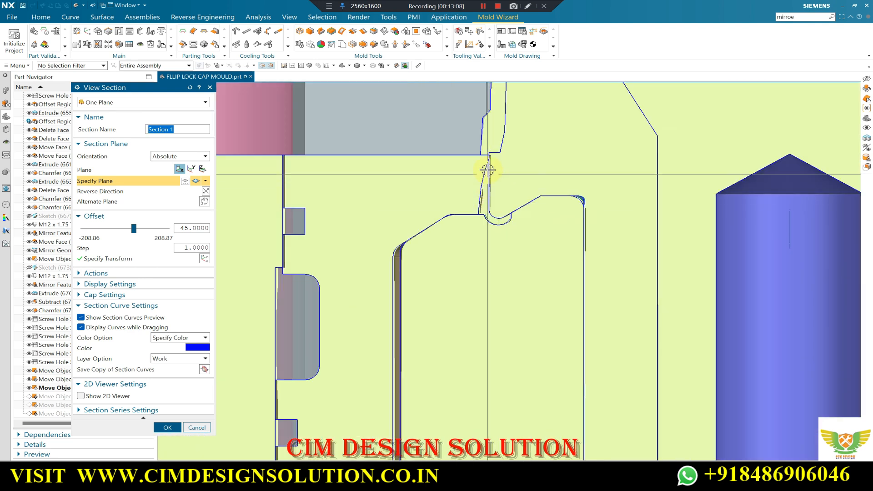
{"action": "scroll", "coordinate": [510, 150], "scroll_direction": "up", "scroll_amount": 2}
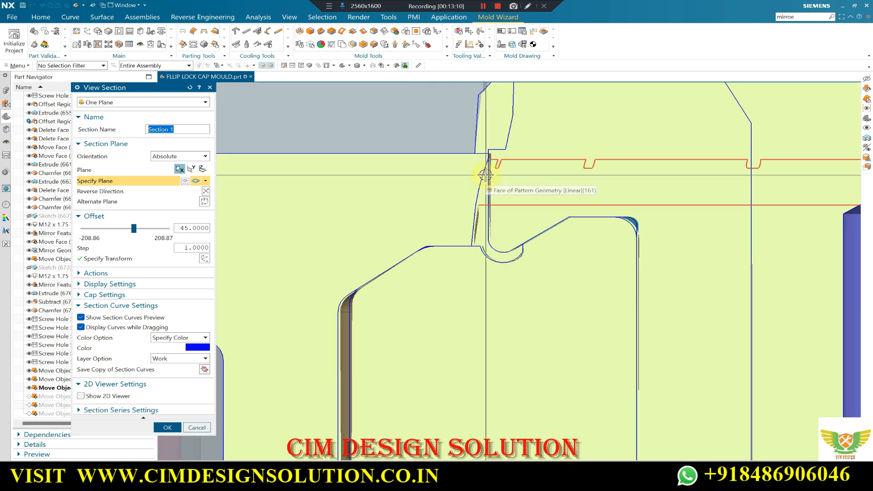
{"action": "scroll", "coordinate": [489, 169], "scroll_direction": "down", "scroll_amount": 5}
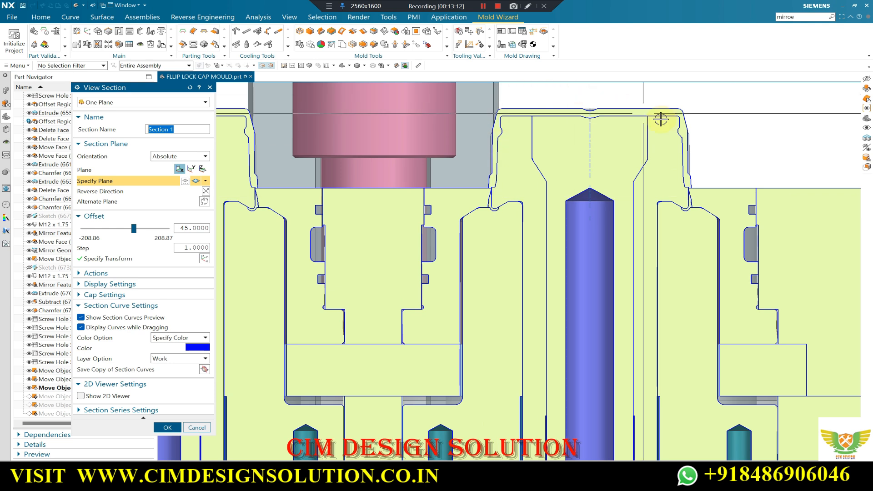
{"action": "scroll", "coordinate": [495, 200], "scroll_direction": "up", "scroll_amount": 3}
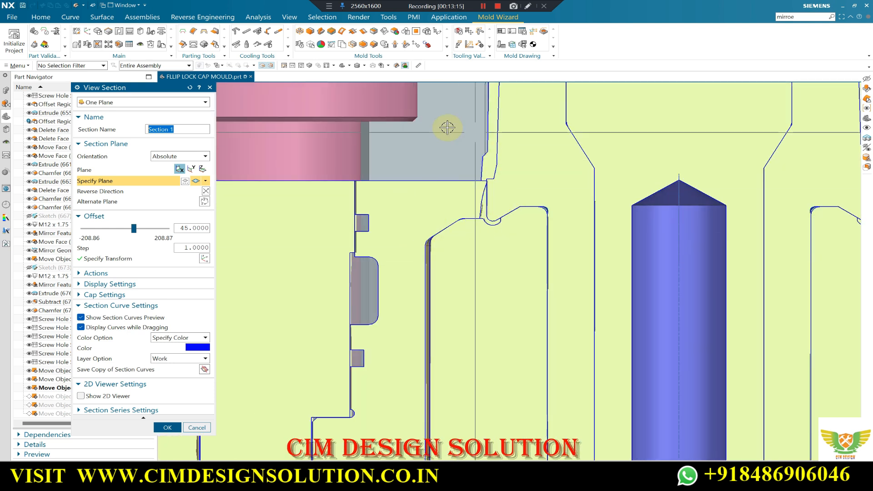
{"action": "scroll", "coordinate": [449, 225], "scroll_direction": "down", "scroll_amount": 2}
{"action": "scroll", "coordinate": [526, 209], "scroll_direction": "down", "scroll_amount": 6}
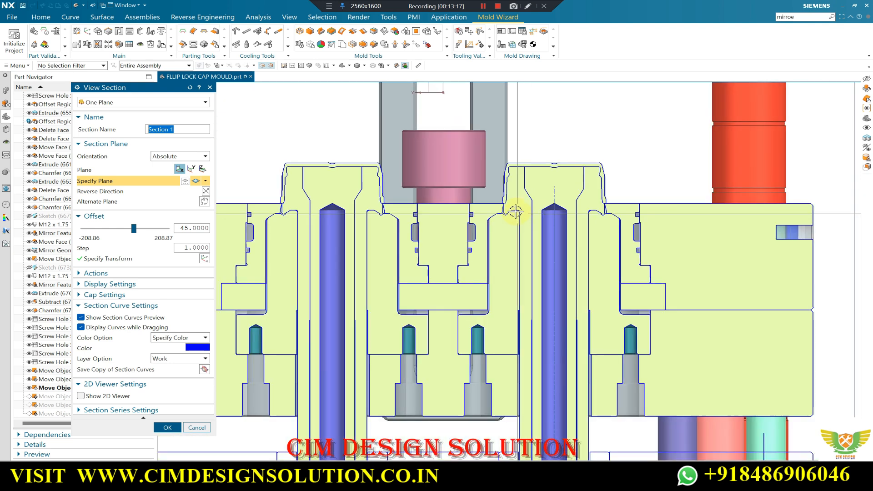
{"action": "scroll", "coordinate": [545, 184], "scroll_direction": "up", "scroll_amount": 4}
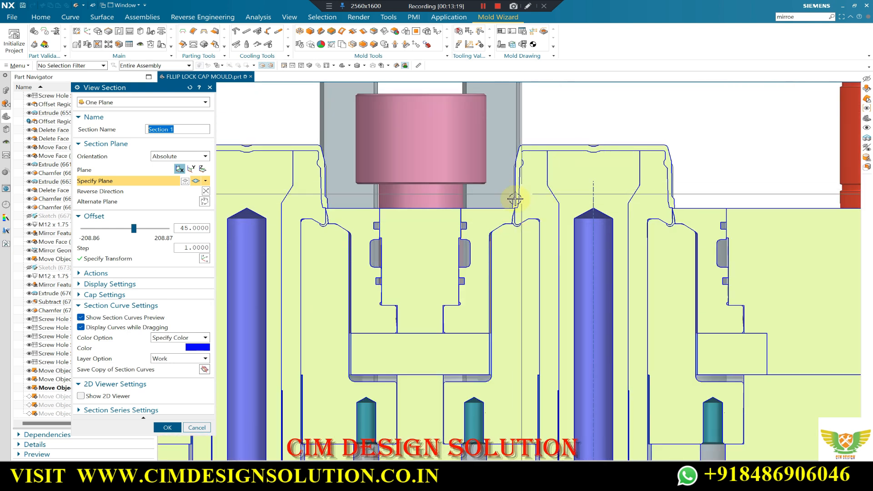
{"action": "key", "text": "Escape"}
Make Move Object (691) the current feature.
{"action": "right_click", "coordinate": [67, 400]}
{"action": "left_click", "coordinate": [110, 327]}
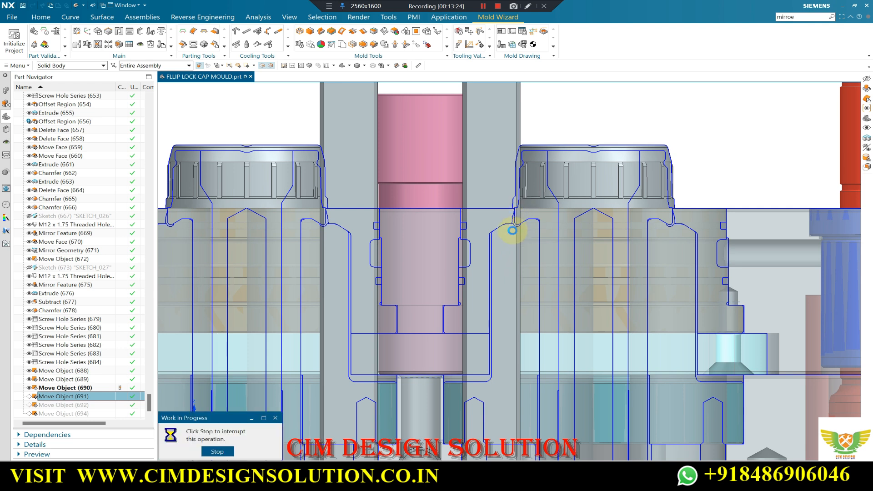
{"action": "scroll", "coordinate": [512, 214], "scroll_direction": "up", "scroll_amount": 3}
{"action": "left_click", "coordinate": [180, 332]}
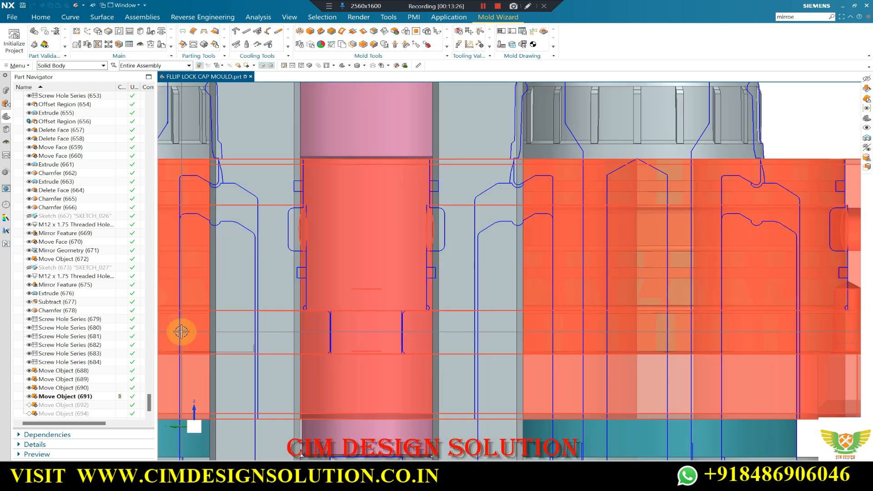
Preview the X-plane section and examine the undercut clearance and plate gaps after the stripper movement, closing it without saving.
{"action": "key", "text": "ctrl+h"}
{"action": "scroll", "coordinate": [518, 187], "scroll_direction": "up", "scroll_amount": 4}
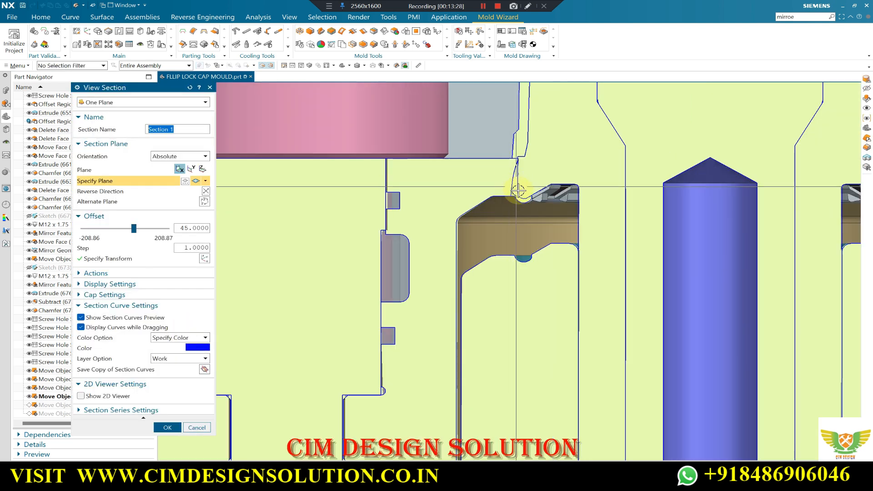
{"action": "scroll", "coordinate": [578, 179], "scroll_direction": "down", "scroll_amount": 7}
{"action": "scroll", "coordinate": [516, 168], "scroll_direction": "down", "scroll_amount": 4}
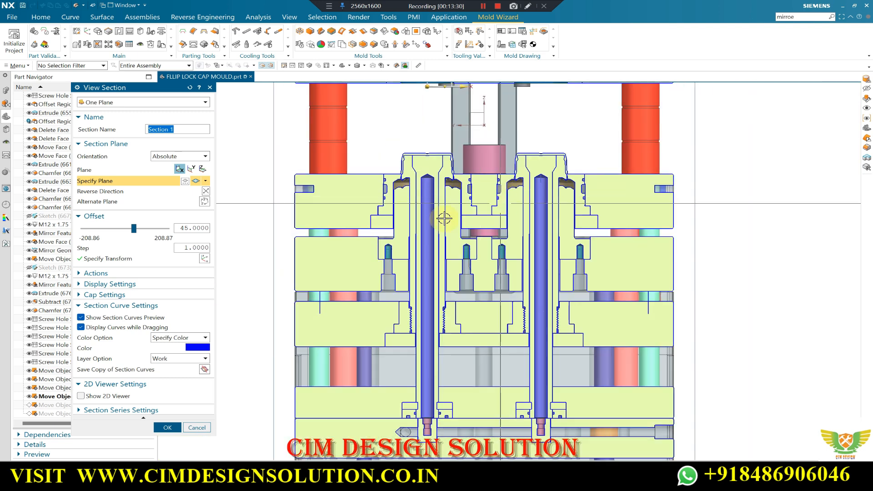
{"action": "key", "text": "Escape"}
Turn the mould to a straight front view and section it on the Y plane through the centre of a cap.
{"action": "scroll", "coordinate": [359, 232], "scroll_direction": "down", "scroll_amount": 3}
{"action": "middle_click_drag", "start_coordinate": [375, 237], "coordinate": [621, 276]}
{"action": "key", "text": "F8"}
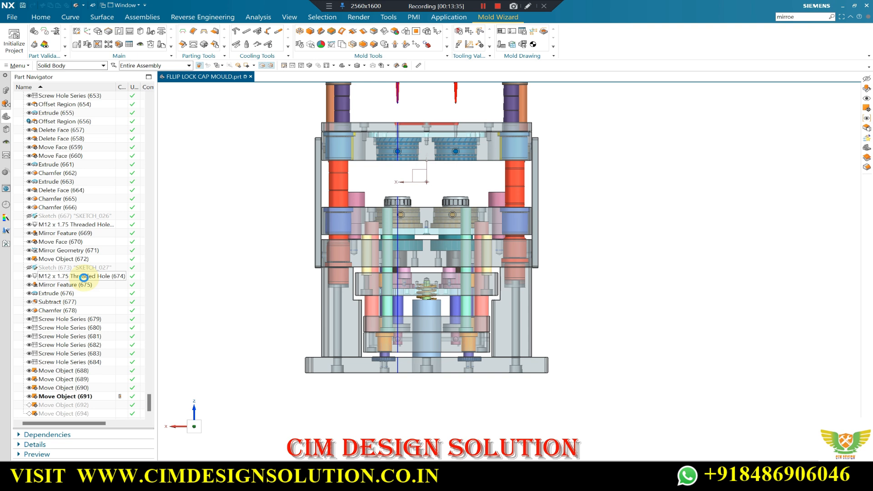
{"action": "key", "text": "ctrl+h"}
{"action": "left_click", "coordinate": [191, 170]}
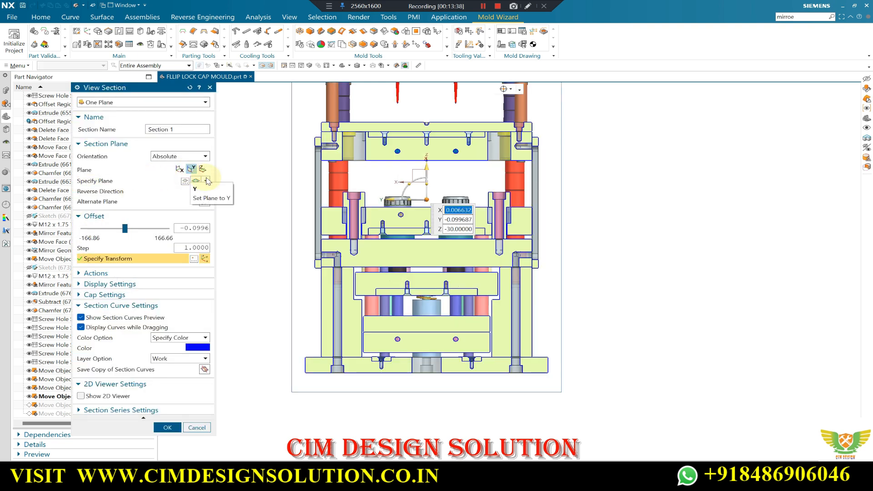
{"action": "scroll", "coordinate": [392, 203], "scroll_direction": "up", "scroll_amount": 5}
{"action": "left_click", "coordinate": [392, 194]}
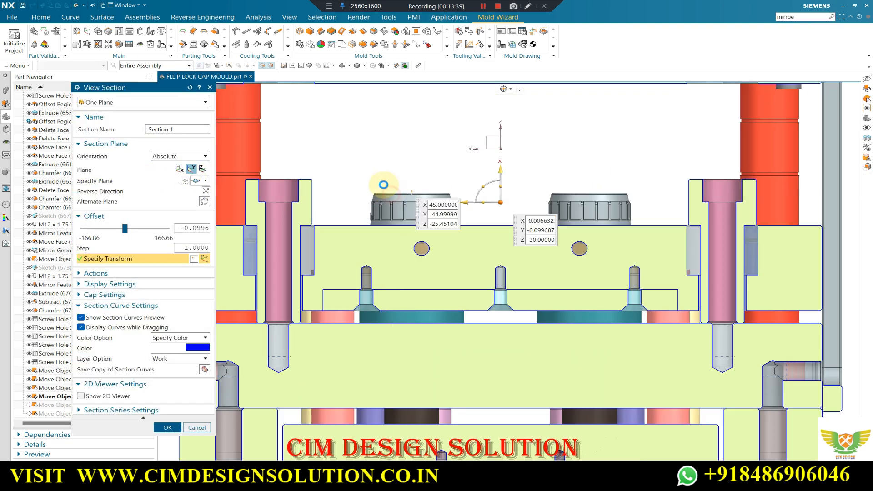
{"action": "middle_click", "coordinate": [378, 171]}
{"action": "scroll", "coordinate": [400, 145], "scroll_direction": "down", "scroll_amount": 4}
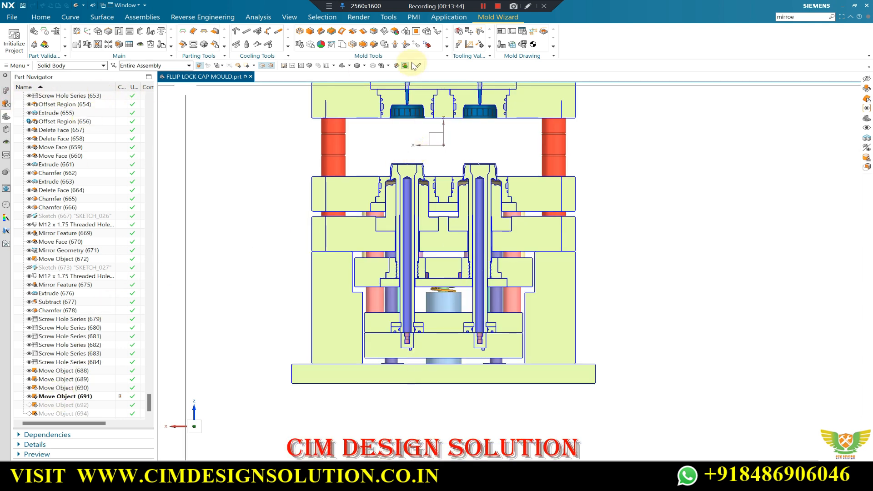
Turn off the section clipping and examine the springs between the plates and the support pillars.
{"action": "scroll", "coordinate": [421, 289], "scroll_direction": "up", "scroll_amount": 2}
{"action": "scroll", "coordinate": [475, 289], "scroll_direction": "down", "scroll_amount": 1}
{"action": "middle_click_drag", "start_coordinate": [475, 289], "coordinate": [458, 292]}
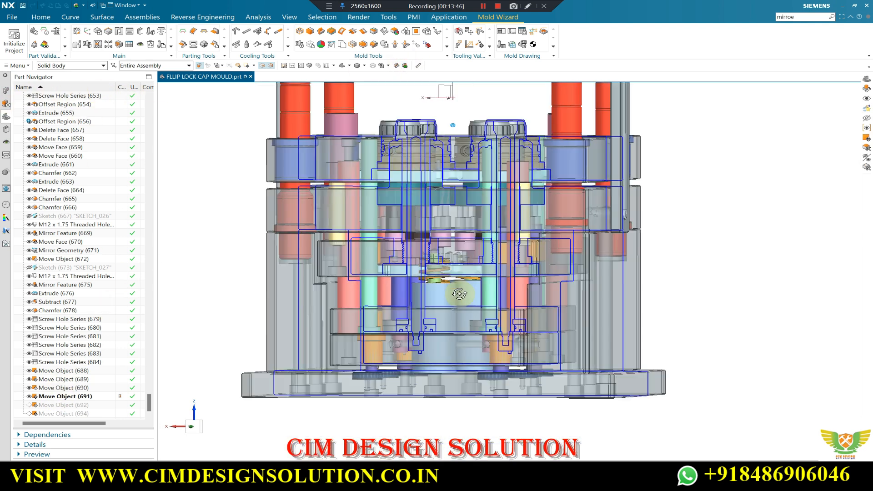
{"action": "scroll", "coordinate": [440, 286], "scroll_direction": "up", "scroll_amount": 2}
{"action": "scroll", "coordinate": [439, 286], "scroll_direction": "up", "scroll_amount": 2}
{"action": "scroll", "coordinate": [454, 210], "scroll_direction": "up", "scroll_amount": 1}
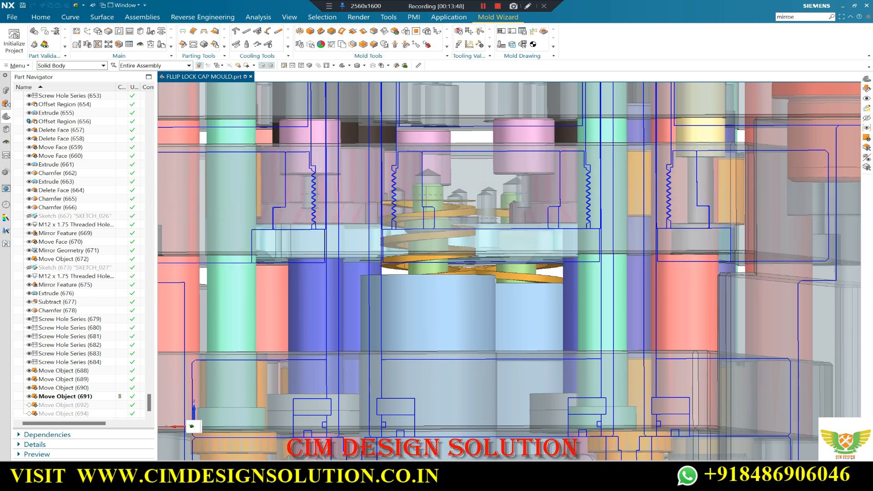
Switch to AutoCAD, check the return pin and support pillar details in the flip lock cap main drawing, and return to NX.
{"action": "mouse_move", "coordinate": [651, 477]}
{"action": "left_click", "coordinate": [714, 439]}
{"action": "scroll", "coordinate": [538, 321], "scroll_direction": "down", "scroll_amount": 6}
{"action": "scroll", "coordinate": [614, 307], "scroll_direction": "up", "scroll_amount": 8}
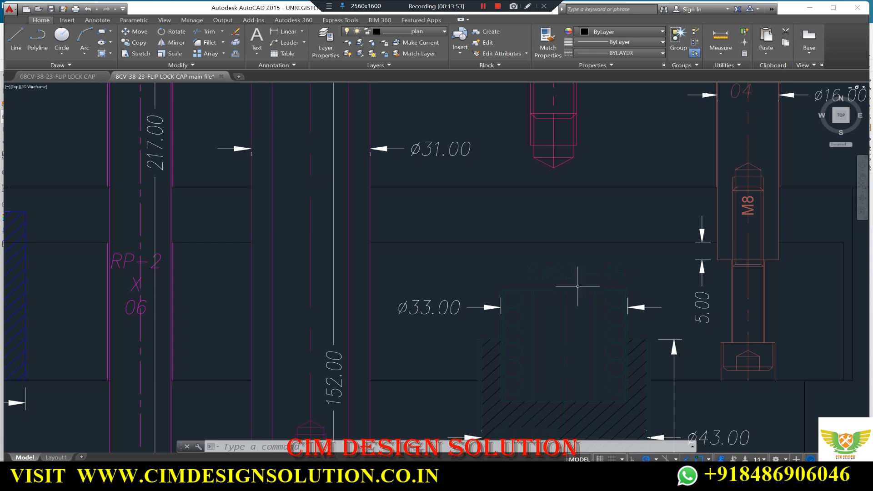
{"action": "scroll", "coordinate": [581, 267], "scroll_direction": "down", "scroll_amount": 4}
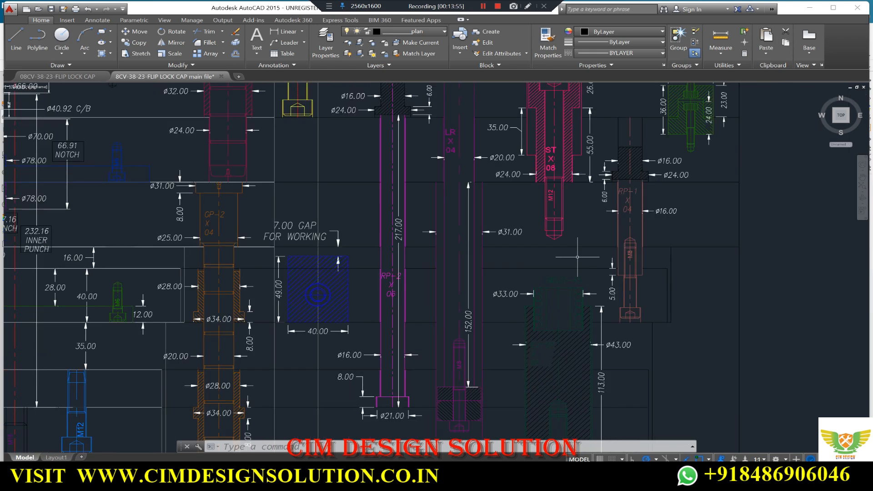
{"action": "left_click", "coordinate": [808, 9]}
Examine the spring on top of the support pillar and its pocket in the plate from the front and at an angle.
{"action": "scroll", "coordinate": [734, 253], "scroll_direction": "down", "scroll_amount": 5}
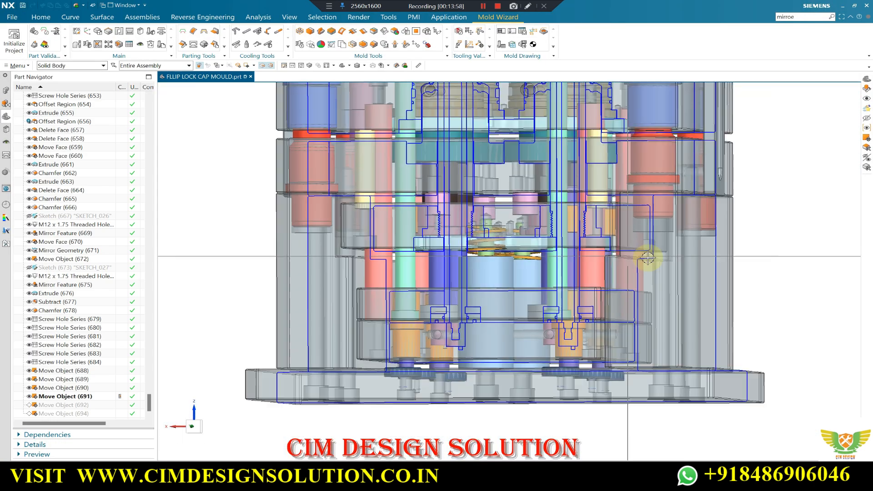
{"action": "scroll", "coordinate": [467, 235], "scroll_direction": "up", "scroll_amount": 8}
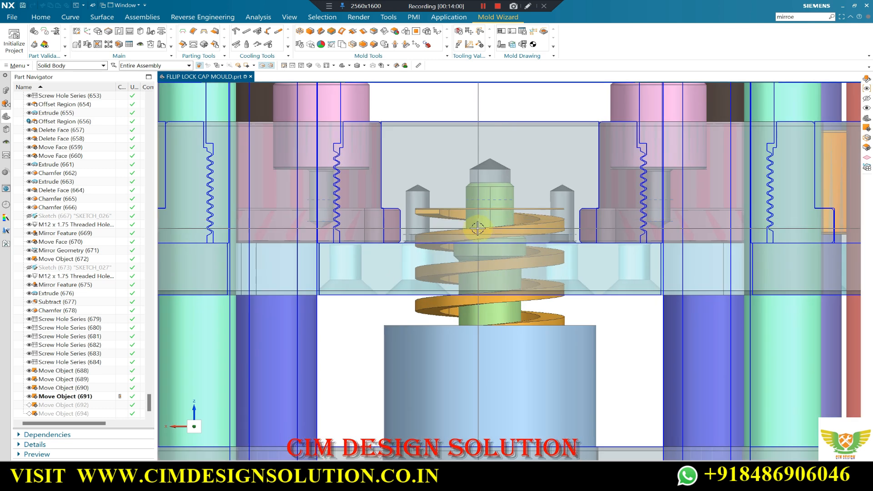
{"action": "middle_click_drag", "start_coordinate": [468, 235], "coordinate": [427, 259]}
{"action": "scroll", "coordinate": [457, 201], "scroll_direction": "up", "scroll_amount": 3}
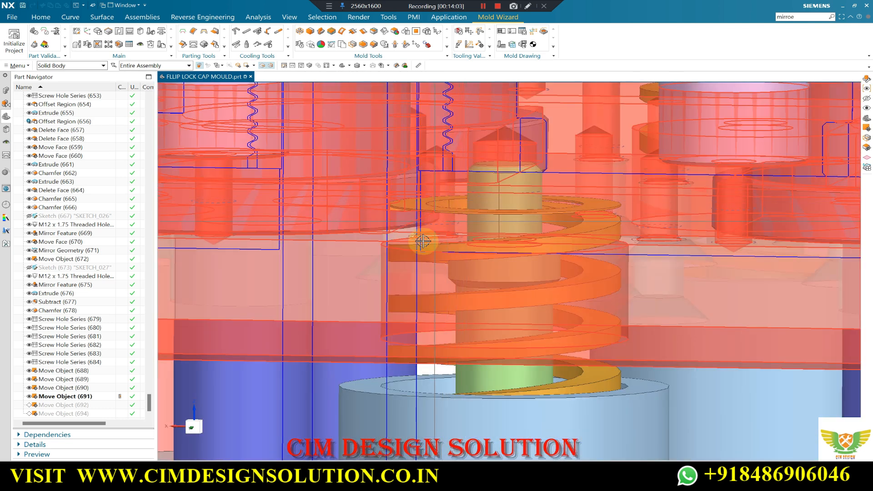
{"action": "scroll", "coordinate": [501, 233], "scroll_direction": "down", "scroll_amount": 4}
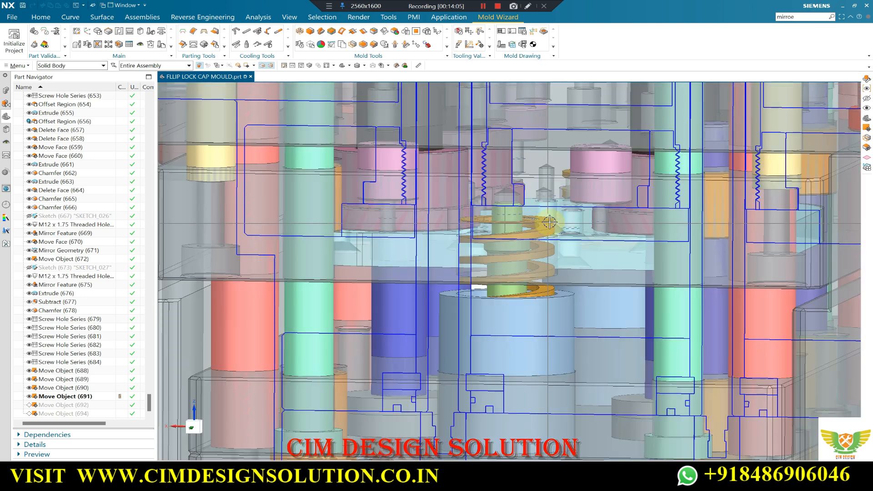
{"action": "scroll", "coordinate": [552, 224], "scroll_direction": "up", "scroll_amount": 4}
{"action": "scroll", "coordinate": [514, 216], "scroll_direction": "down", "scroll_amount": 1}
{"action": "scroll", "coordinate": [557, 233], "scroll_direction": "down", "scroll_amount": 1}
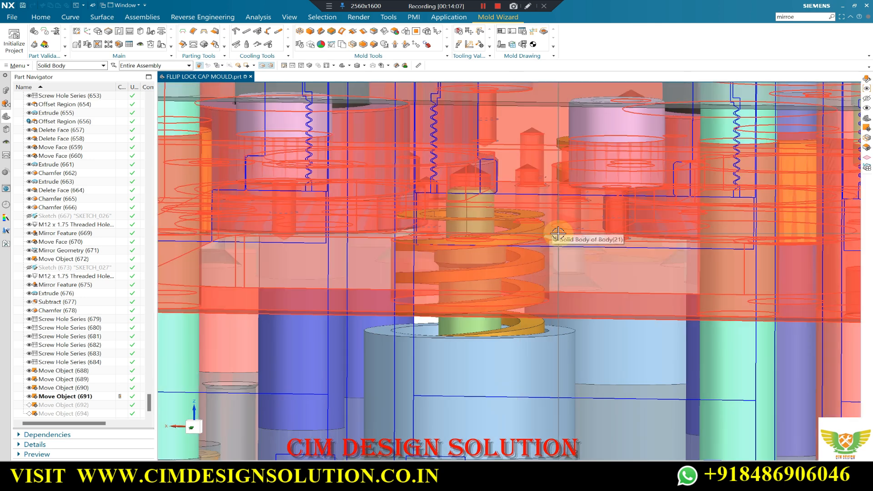
{"action": "scroll", "coordinate": [535, 223], "scroll_direction": "up", "scroll_amount": 2}
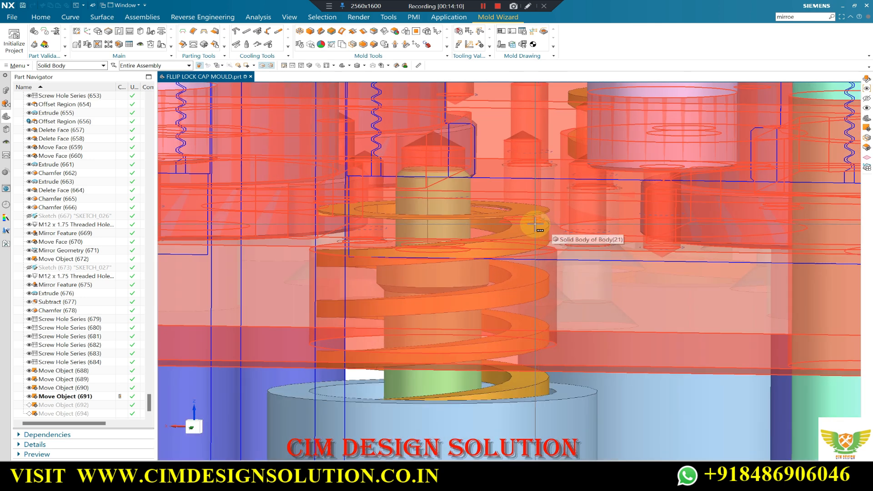
Examine the spring coils and the shoulder screw above the support pillar up close.
{"action": "scroll", "coordinate": [534, 224], "scroll_direction": "up", "scroll_amount": 2}
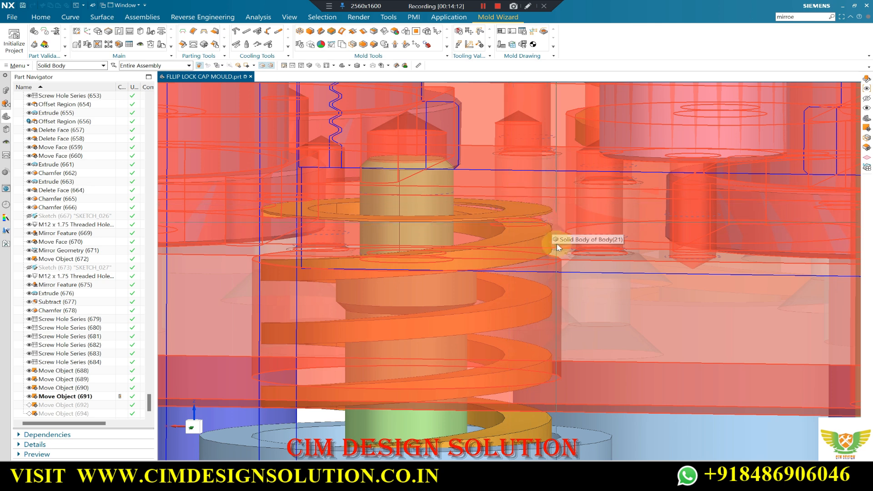
{"action": "scroll", "coordinate": [541, 234], "scroll_direction": "down", "scroll_amount": 2}
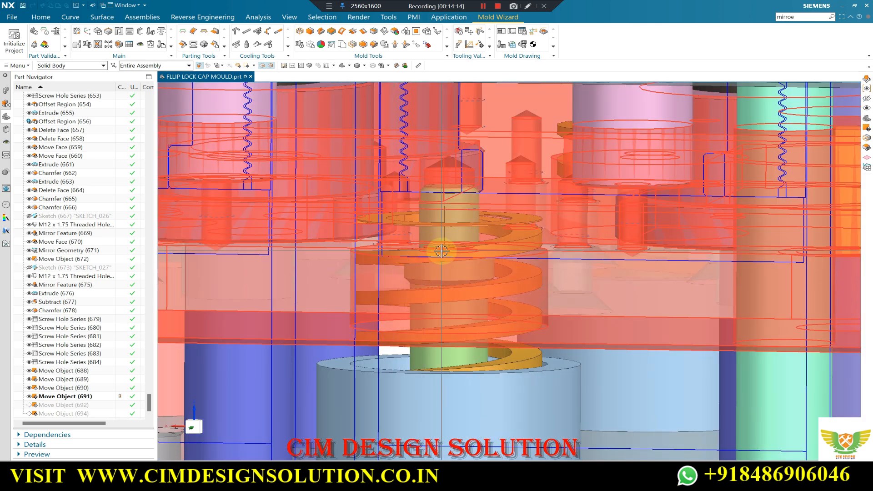
{"action": "scroll", "coordinate": [440, 251], "scroll_direction": "down", "scroll_amount": 5}
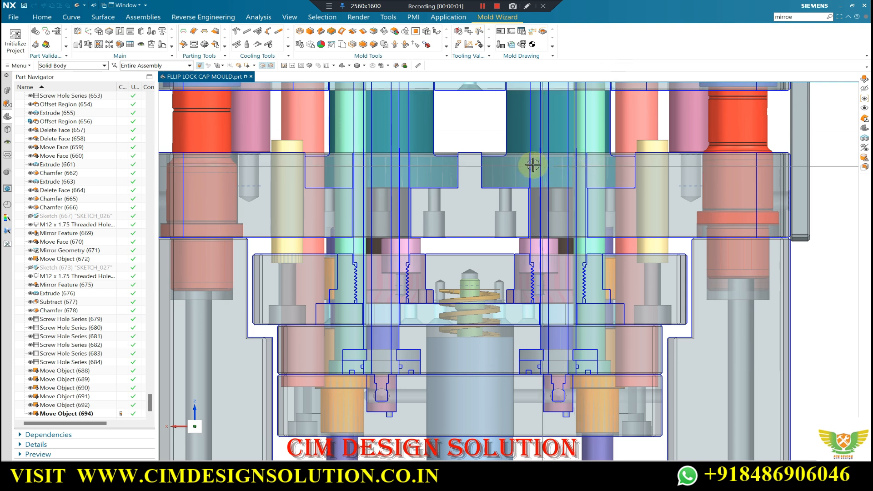
With all plate movements applied, examine the core-side plate and the gap beneath it above the spring-loaded plate.
{"action": "scroll", "coordinate": [536, 162], "scroll_direction": "down", "scroll_amount": 1}
{"action": "scroll", "coordinate": [506, 250], "scroll_direction": "up", "scroll_amount": 2}
{"action": "scroll", "coordinate": [497, 197], "scroll_direction": "down", "scroll_amount": 1}
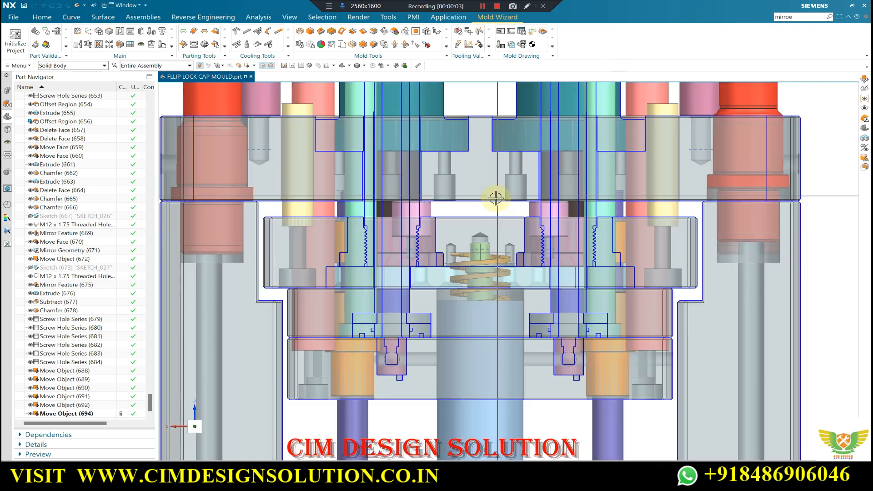
{"action": "left_click", "coordinate": [494, 148]}
{"action": "scroll", "coordinate": [460, 194], "scroll_direction": "up", "scroll_amount": 2}
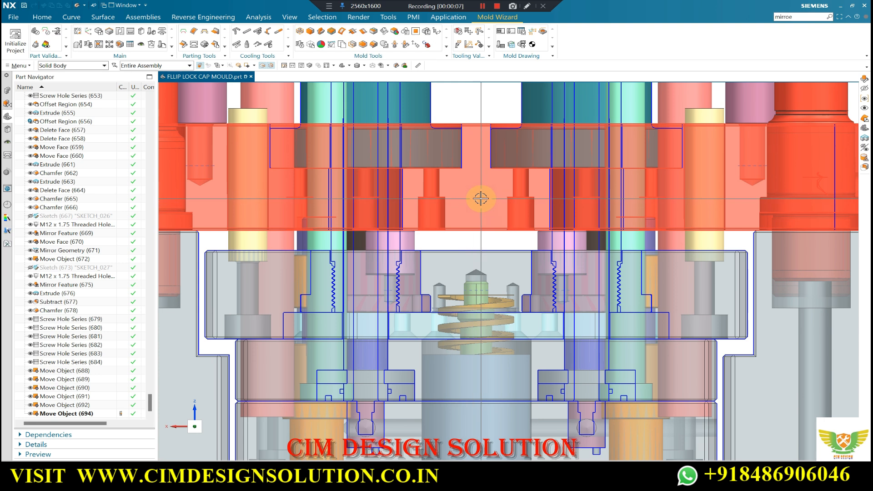
{"action": "scroll", "coordinate": [459, 196], "scroll_direction": "down", "scroll_amount": 1}
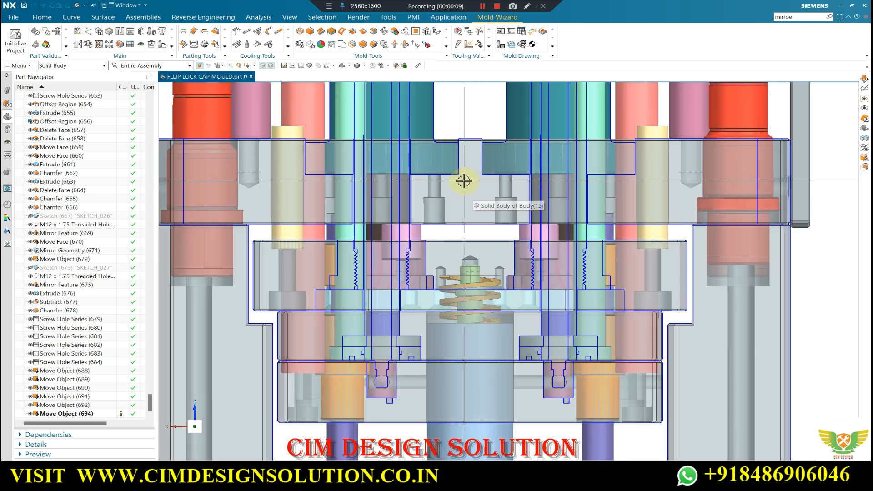
Examine the central web of the core-side plate and the core inserts seated on either side of it.
{"action": "scroll", "coordinate": [466, 183], "scroll_direction": "up", "scroll_amount": 1}
{"action": "scroll", "coordinate": [542, 204], "scroll_direction": "down", "scroll_amount": 1}
{"action": "scroll", "coordinate": [495, 216], "scroll_direction": "up", "scroll_amount": 1}
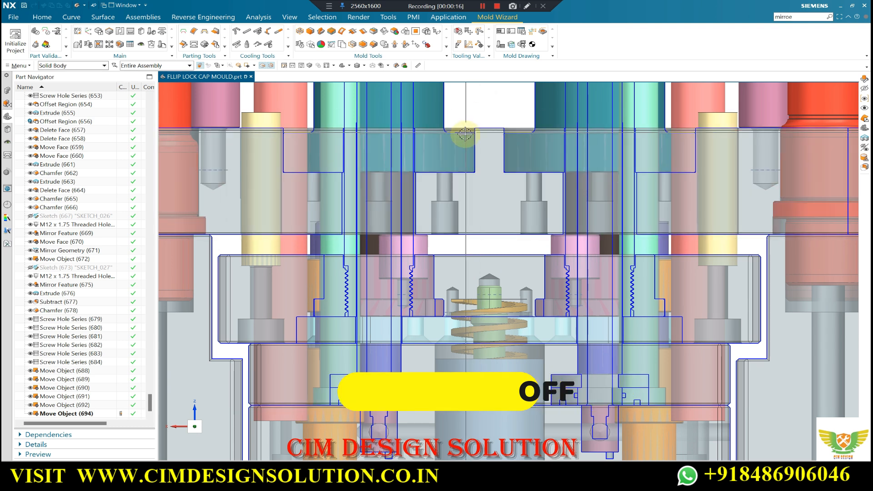
{"action": "scroll", "coordinate": [463, 238], "scroll_direction": "down", "scroll_amount": 1}
{"action": "scroll", "coordinate": [468, 239], "scroll_direction": "up", "scroll_amount": 1}
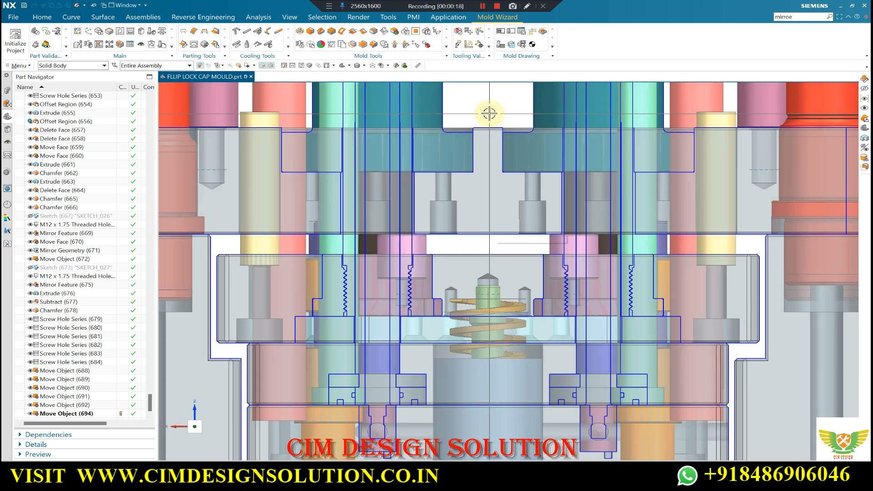
{"action": "scroll", "coordinate": [485, 159], "scroll_direction": "down", "scroll_amount": 1}
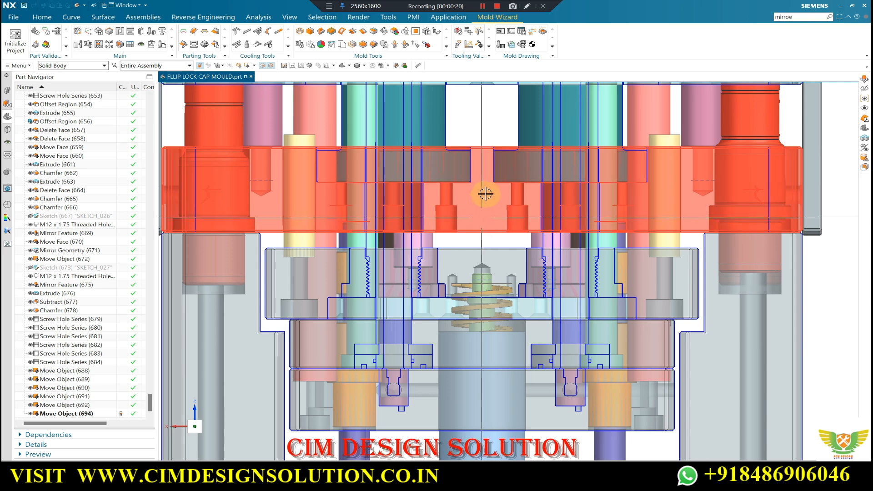
{"action": "scroll", "coordinate": [477, 232], "scroll_direction": "up", "scroll_amount": 1}
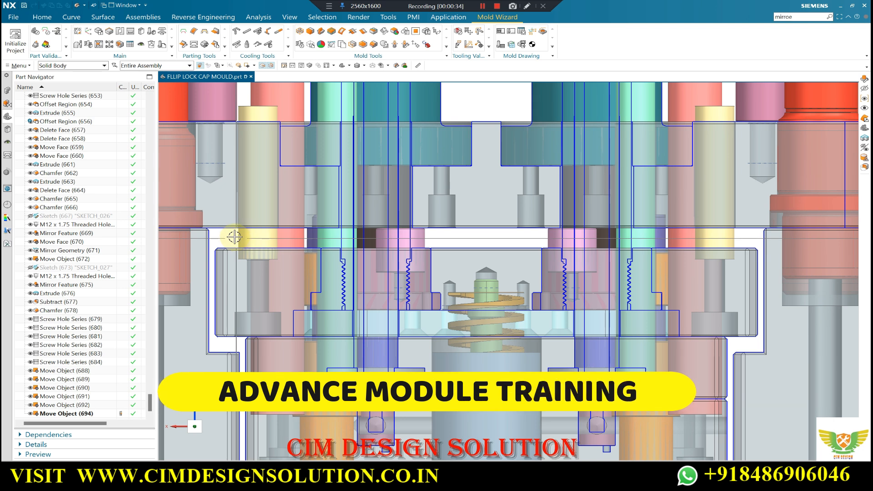
Examine the clearance between the stepped spacer blocks and the spring-loaded plate on both sides of the mould.
{"action": "scroll", "coordinate": [537, 241], "scroll_direction": "down", "scroll_amount": 1}
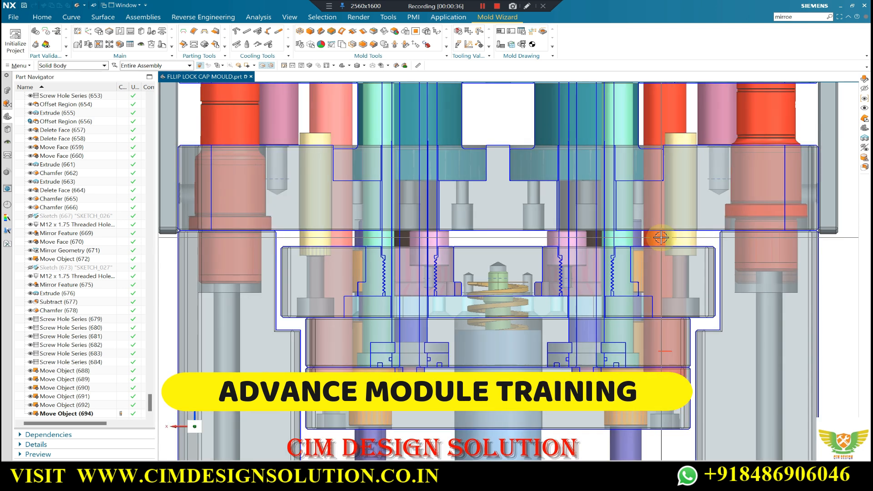
{"action": "scroll", "coordinate": [407, 267], "scroll_direction": "up", "scroll_amount": 1}
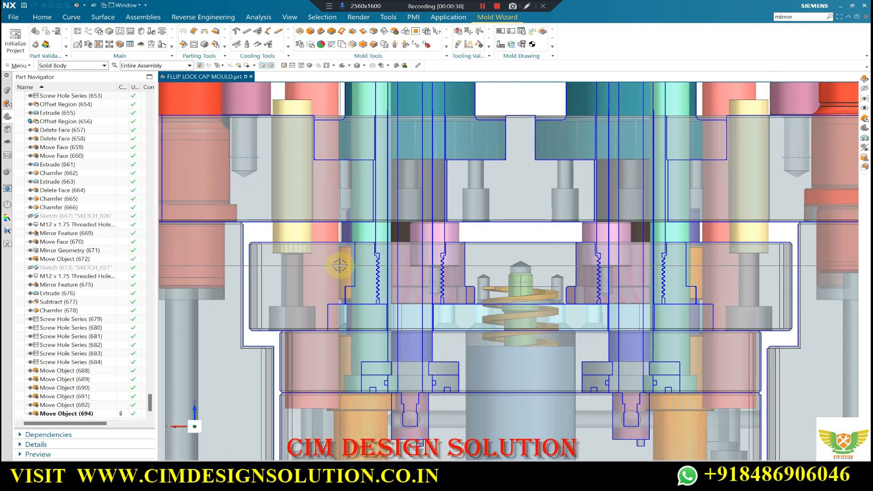
{"action": "scroll", "coordinate": [441, 263], "scroll_direction": "down", "scroll_amount": 4}
{"action": "scroll", "coordinate": [473, 262], "scroll_direction": "up", "scroll_amount": 3}
{"action": "scroll", "coordinate": [367, 251], "scroll_direction": "up", "scroll_amount": 1}
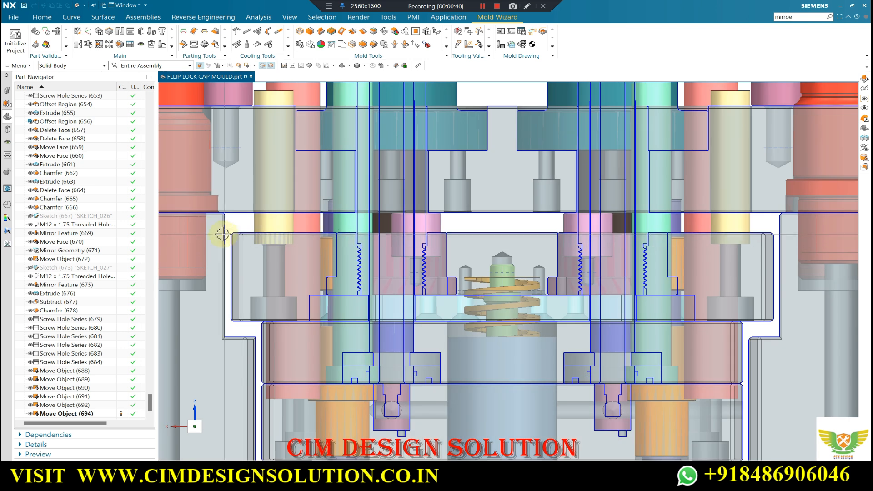
{"action": "left_click", "coordinate": [198, 232]}
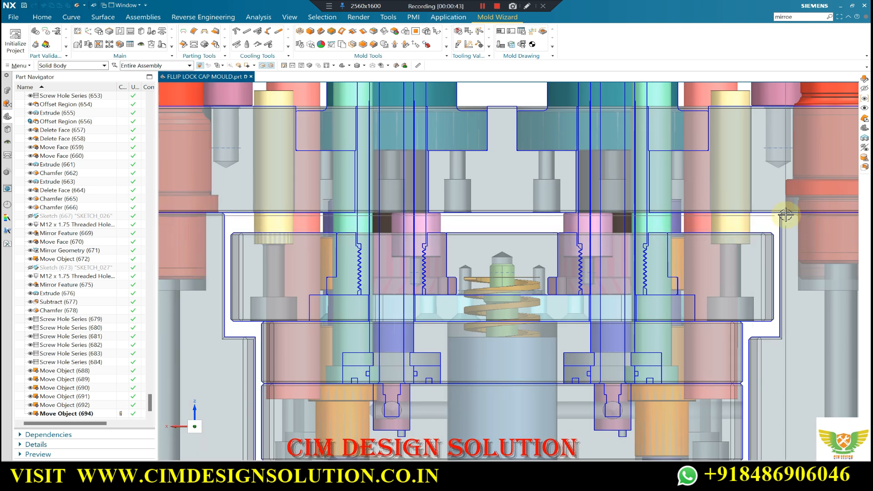
{"action": "scroll", "coordinate": [491, 251], "scroll_direction": "down", "scroll_amount": 1}
{"action": "scroll", "coordinate": [509, 272], "scroll_direction": "up", "scroll_amount": 1}
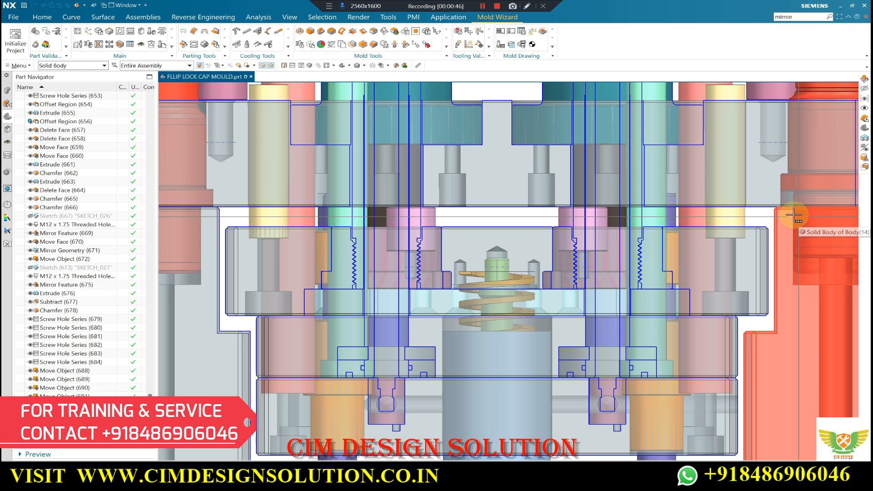
Examine the stacked ejector plates and the compressed spring above the support pillar in the lower half of the mould.
{"action": "scroll", "coordinate": [534, 259], "scroll_direction": "down", "scroll_amount": 2}
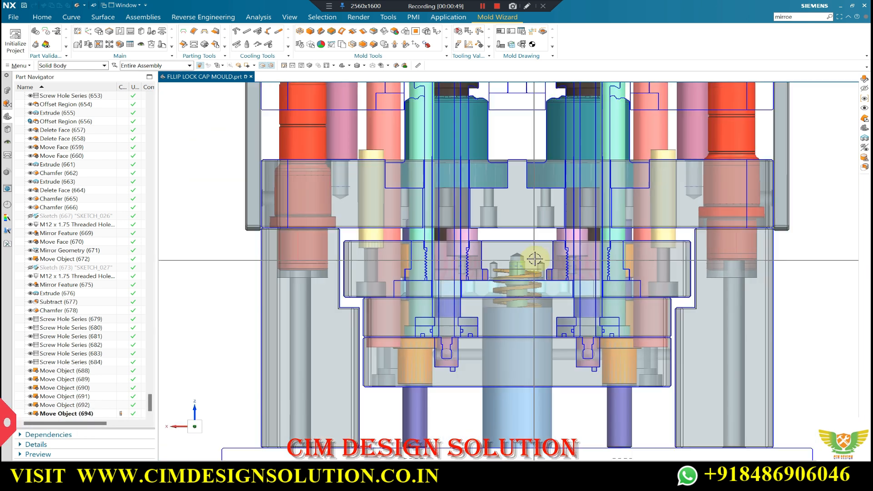
{"action": "scroll", "coordinate": [535, 258], "scroll_direction": "down", "scroll_amount": 1}
{"action": "scroll", "coordinate": [581, 256], "scroll_direction": "up", "scroll_amount": 1}
{"action": "scroll", "coordinate": [655, 202], "scroll_direction": "up", "scroll_amount": 1}
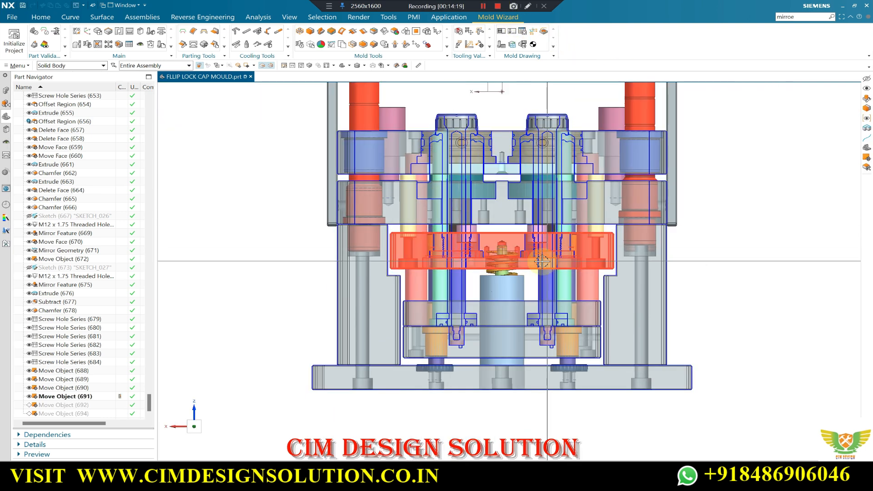
With the model at Move Object (691), examine the spring-loaded plate and the support pillar standing on the bottom plate.
{"action": "scroll", "coordinate": [542, 261], "scroll_direction": "up", "scroll_amount": 2}
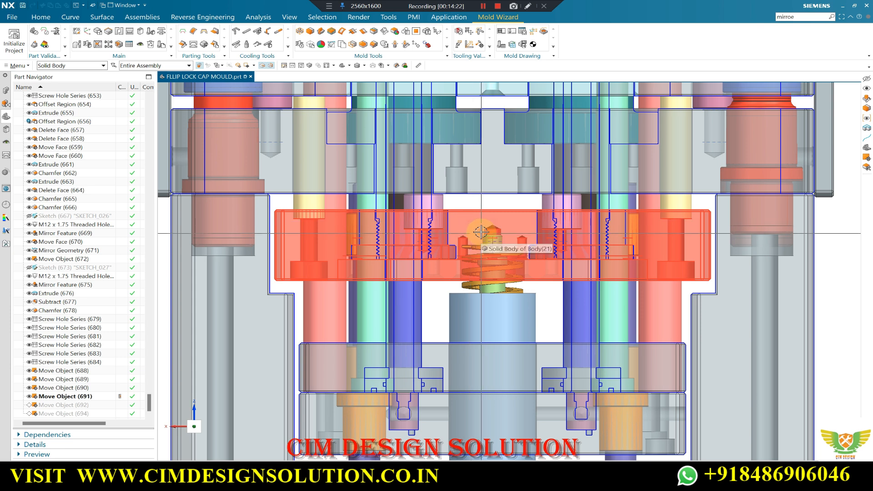
{"action": "scroll", "coordinate": [454, 292], "scroll_direction": "down", "scroll_amount": 2}
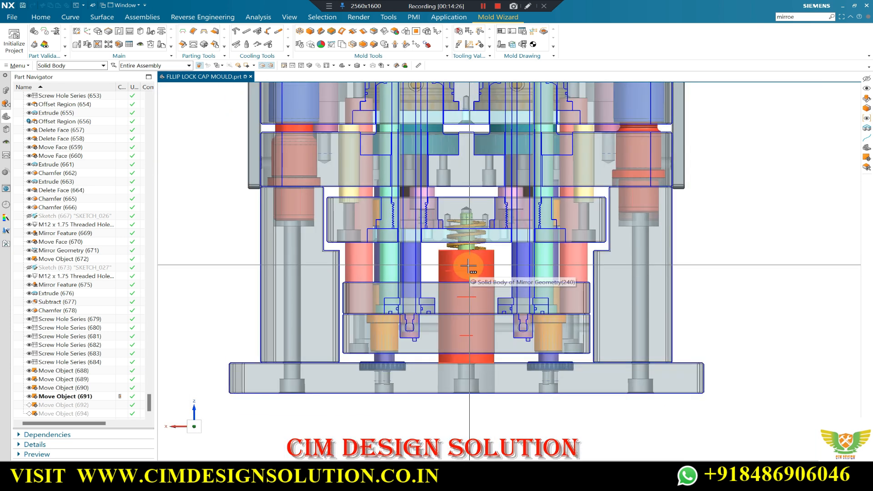
{"action": "scroll", "coordinate": [469, 251], "scroll_direction": "down", "scroll_amount": 1}
{"action": "scroll", "coordinate": [489, 332], "scroll_direction": "up", "scroll_amount": 1}
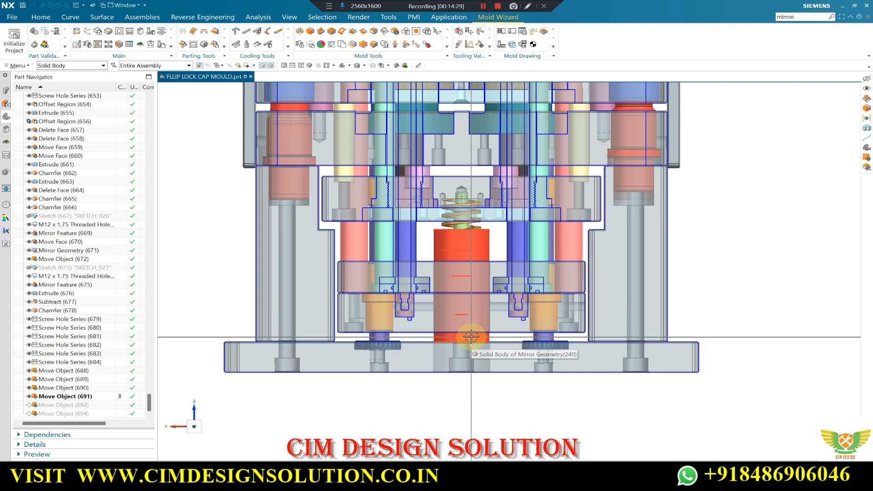
{"action": "scroll", "coordinate": [463, 191], "scroll_direction": "up", "scroll_amount": 1}
{"action": "scroll", "coordinate": [463, 187], "scroll_direction": "down", "scroll_amount": 1}
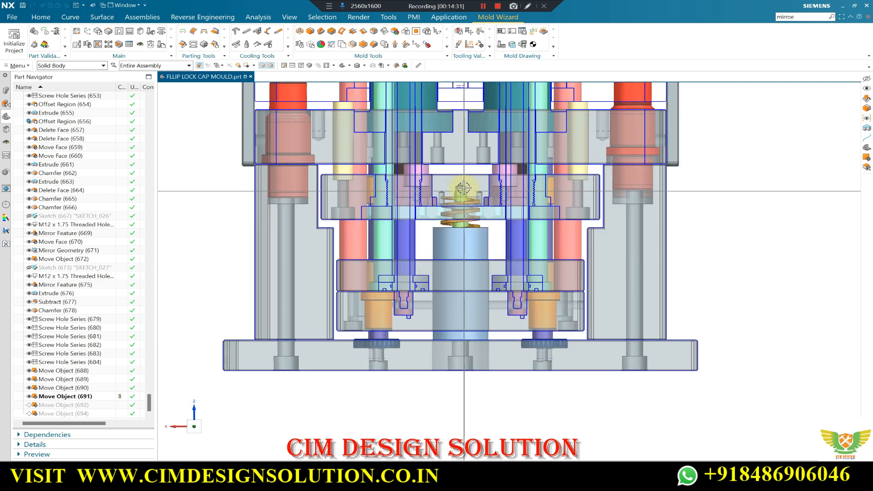
Examine the spring and shoulder screw between the support pillar and the raised plate from the front.
{"action": "scroll", "coordinate": [463, 188], "scroll_direction": "up", "scroll_amount": 2}
{"action": "scroll", "coordinate": [509, 163], "scroll_direction": "down", "scroll_amount": 1}
{"action": "scroll", "coordinate": [461, 132], "scroll_direction": "up", "scroll_amount": 1}
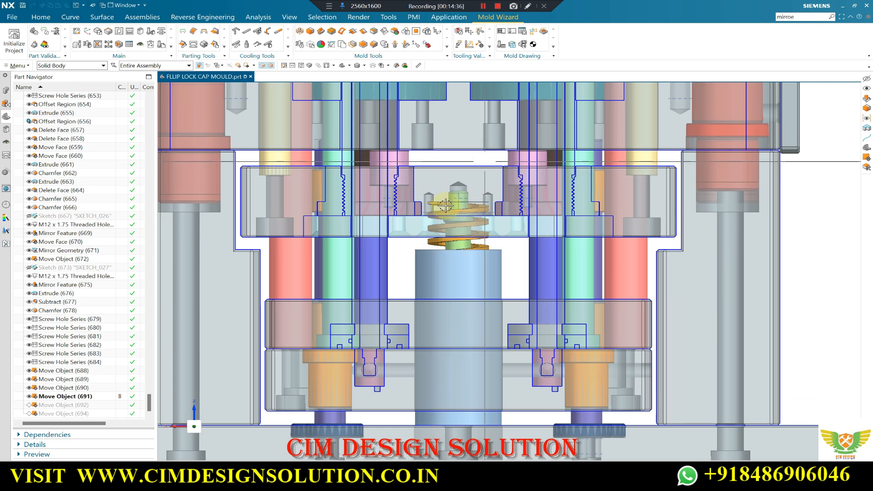
{"action": "scroll", "coordinate": [445, 204], "scroll_direction": "up", "scroll_amount": 2}
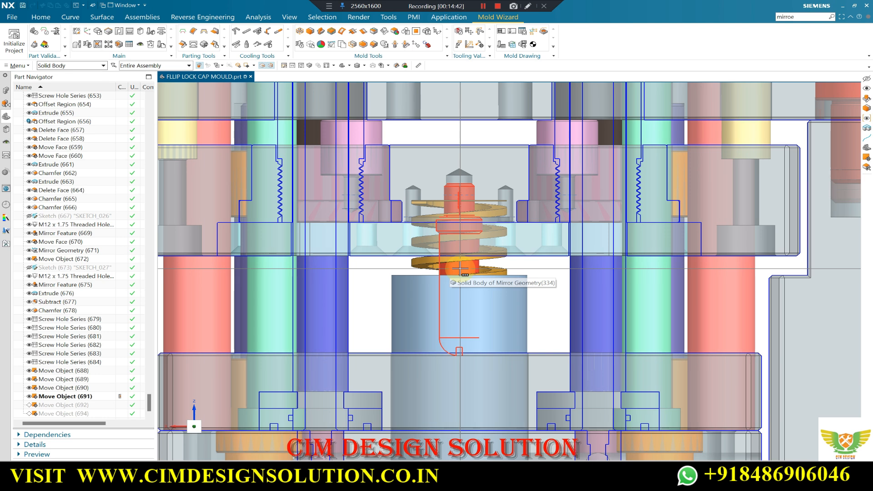
{"action": "scroll", "coordinate": [471, 251], "scroll_direction": "down", "scroll_amount": 3}
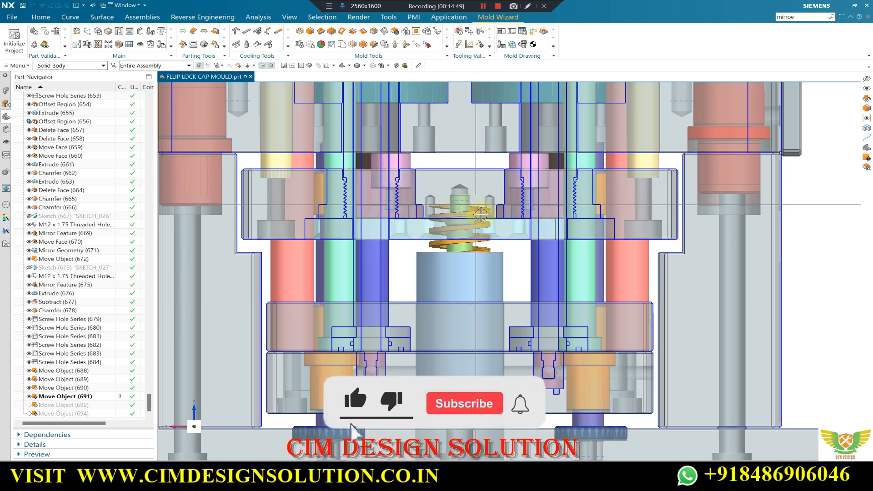
Section the mould on the Y plane through the cap centres and examine the raised plate around the threaded sleeves.
{"action": "scroll", "coordinate": [481, 213], "scroll_direction": "down", "scroll_amount": 2}
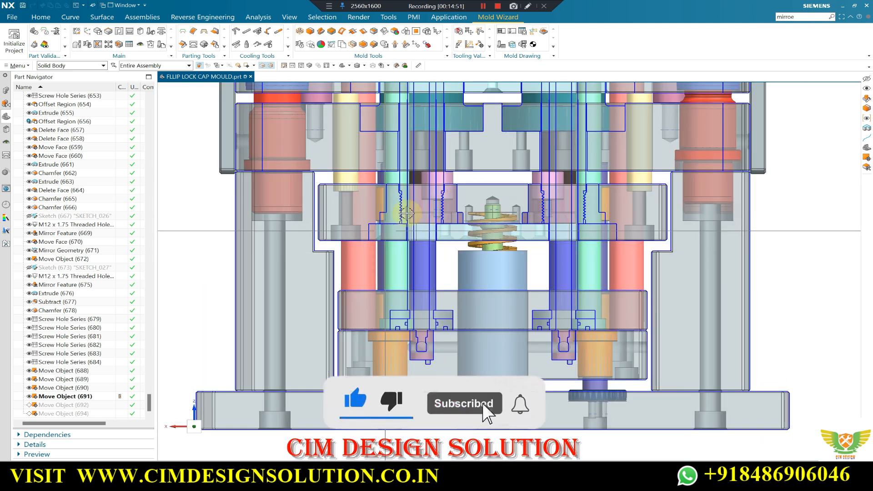
{"action": "scroll", "coordinate": [405, 213], "scroll_direction": "down", "scroll_amount": 1}
{"action": "scroll", "coordinate": [381, 209], "scroll_direction": "up", "scroll_amount": 1}
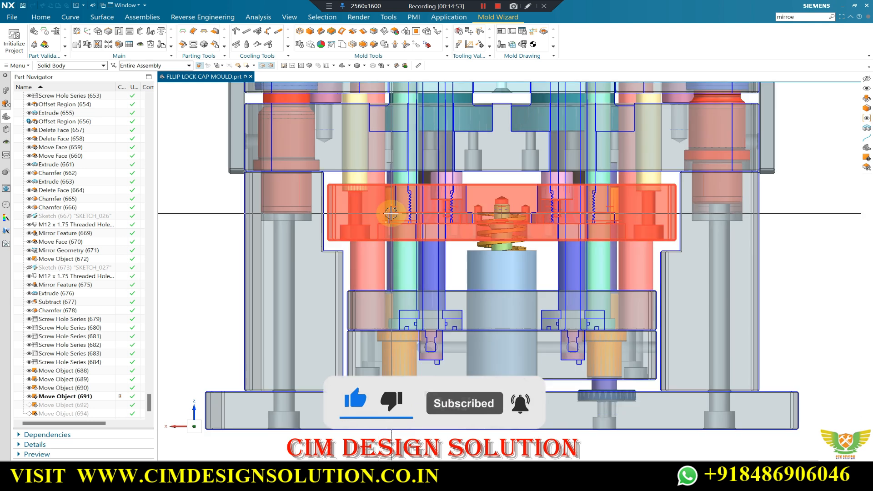
{"action": "key", "text": "ctrl+h"}
{"action": "scroll", "coordinate": [423, 205], "scroll_direction": "up", "scroll_amount": 3}
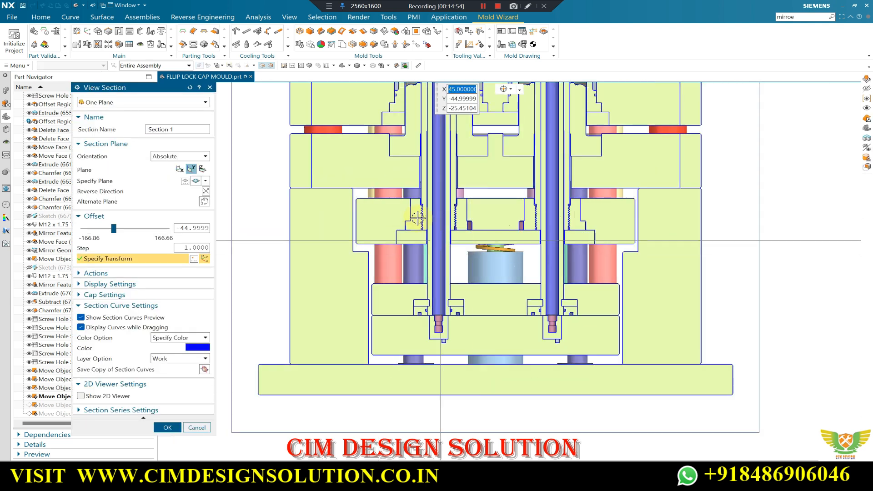
{"action": "scroll", "coordinate": [424, 205], "scroll_direction": "up", "scroll_amount": 1}
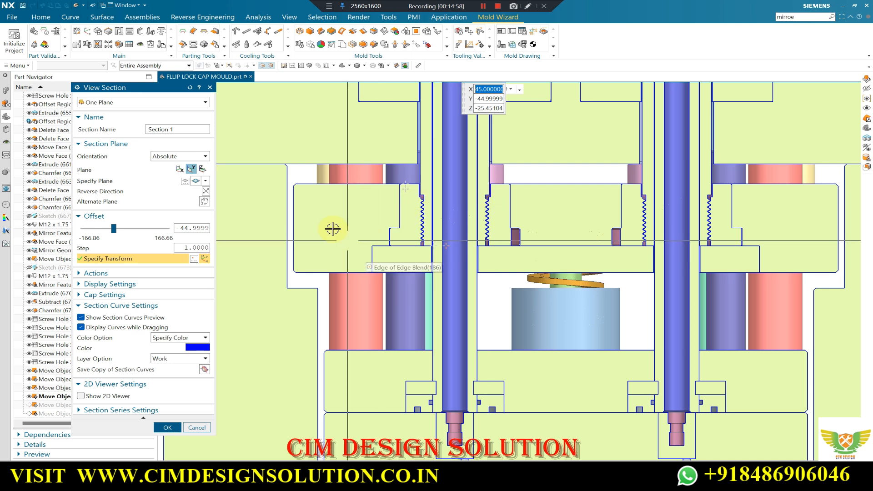
{"action": "scroll", "coordinate": [389, 238], "scroll_direction": "down", "scroll_amount": 4}
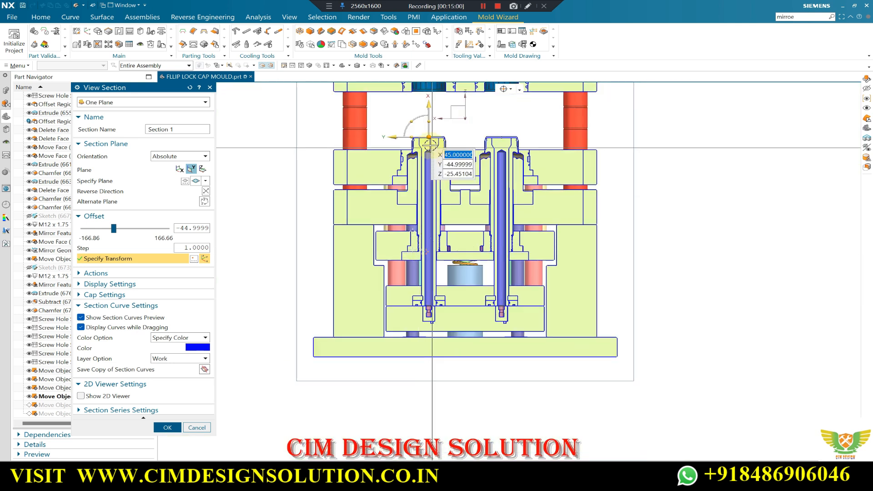
Examine the cap, its undercut rim and the adjoining core and stripper inserts in the section view.
{"action": "scroll", "coordinate": [426, 143], "scroll_direction": "up", "scroll_amount": 3}
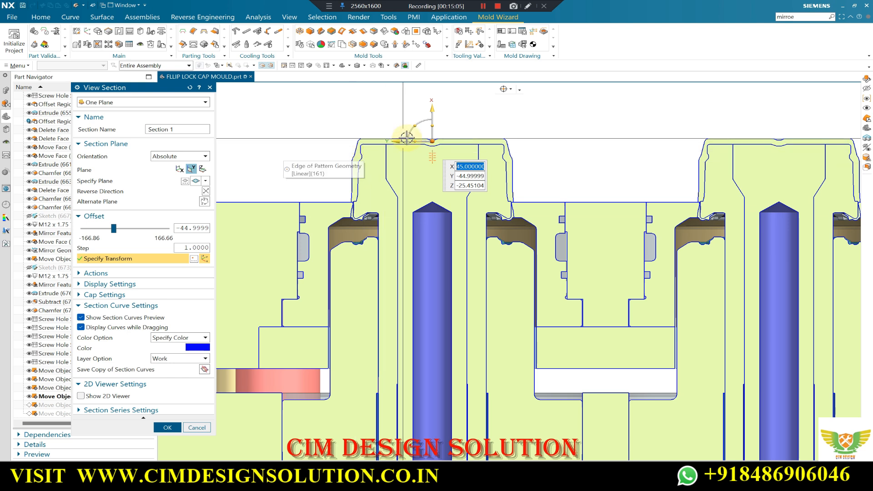
{"action": "scroll", "coordinate": [437, 128], "scroll_direction": "down", "scroll_amount": 2}
{"action": "scroll", "coordinate": [387, 191], "scroll_direction": "up", "scroll_amount": 2}
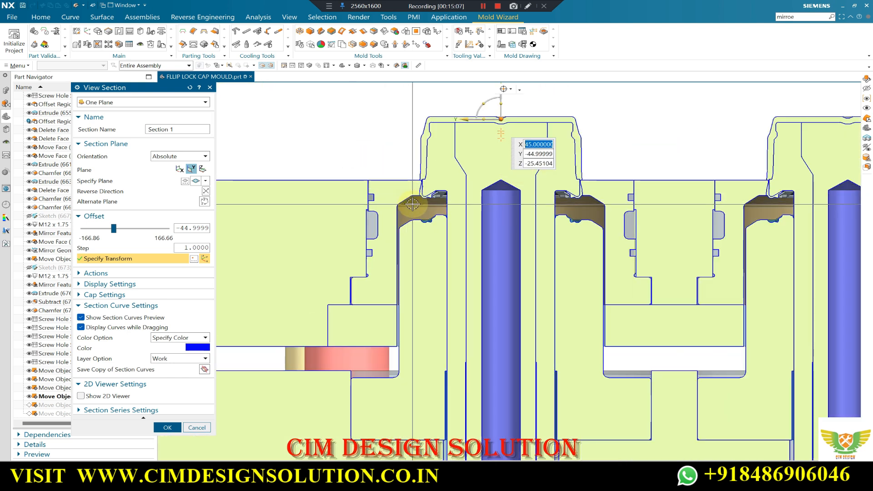
{"action": "scroll", "coordinate": [406, 199], "scroll_direction": "up", "scroll_amount": 1}
{"action": "scroll", "coordinate": [345, 187], "scroll_direction": "down", "scroll_amount": 2}
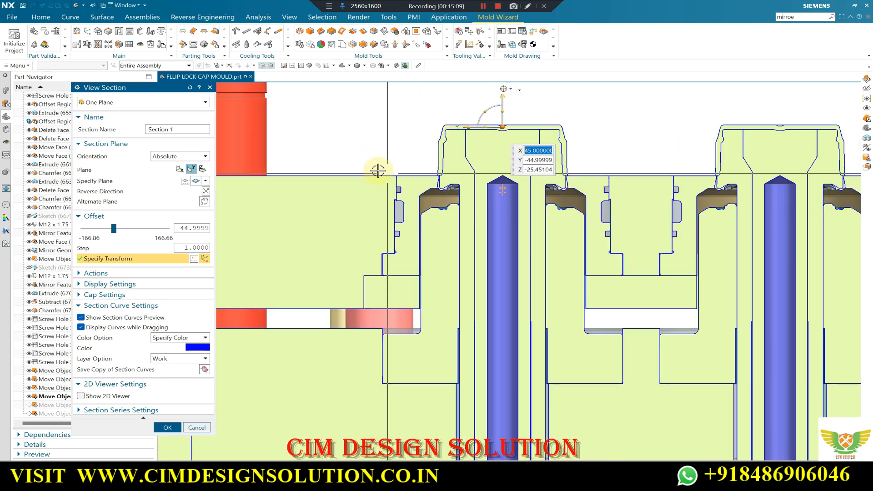
{"action": "scroll", "coordinate": [380, 186], "scroll_direction": "up", "scroll_amount": 1}
{"action": "scroll", "coordinate": [429, 187], "scroll_direction": "down", "scroll_amount": 2}
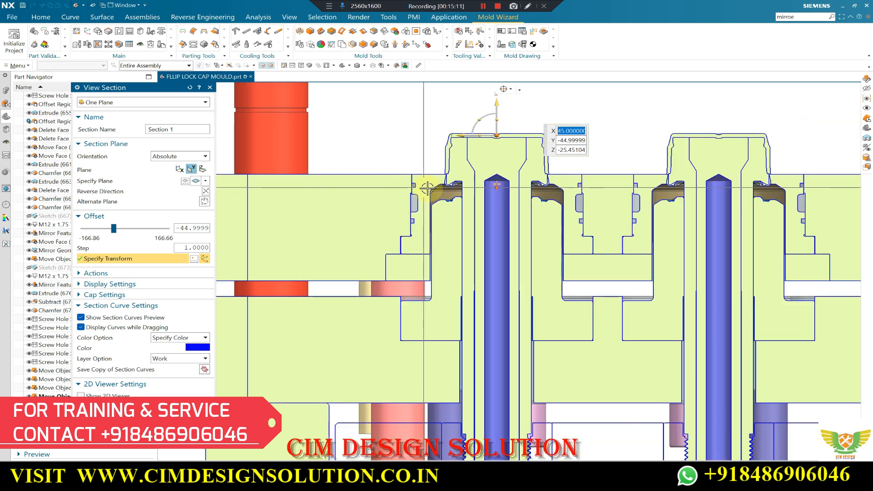
Turn the sectioned mould to an angled view and examine the gap between the stripper plate and the plate below.
{"action": "scroll", "coordinate": [428, 188], "scroll_direction": "down", "scroll_amount": 4}
{"action": "middle_click_drag", "start_coordinate": [392, 230], "coordinate": [421, 223]}
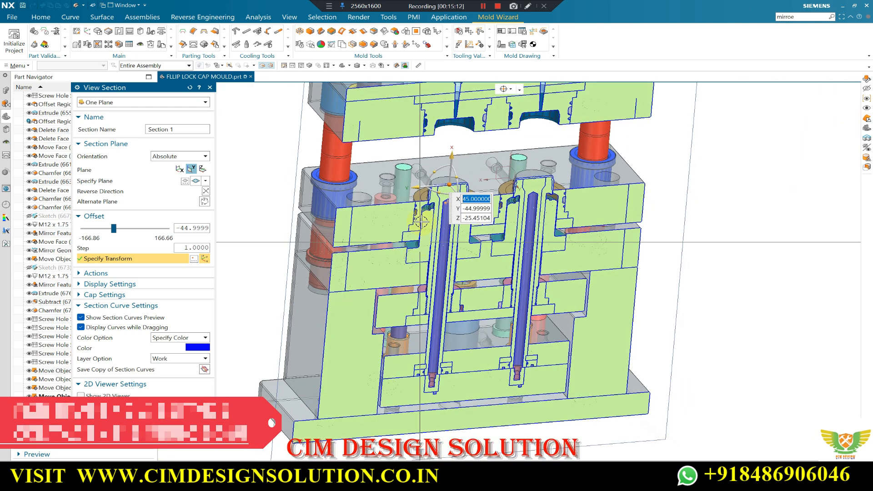
{"action": "scroll", "coordinate": [420, 222], "scroll_direction": "up", "scroll_amount": 2}
{"action": "scroll", "coordinate": [416, 216], "scroll_direction": "down", "scroll_amount": 1}
{"action": "scroll", "coordinate": [412, 259], "scroll_direction": "up", "scroll_amount": 1}
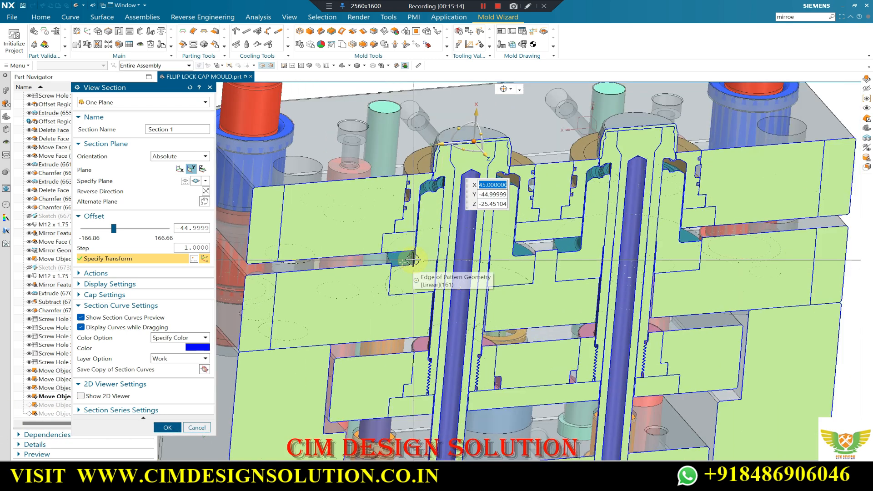
Examine the cap undercuts, the stripper plate gap and the threaded sleeves around both core pins in the angled section view.
{"action": "scroll", "coordinate": [432, 186], "scroll_direction": "down", "scroll_amount": 1}
{"action": "scroll", "coordinate": [255, 241], "scroll_direction": "down", "scroll_amount": 1}
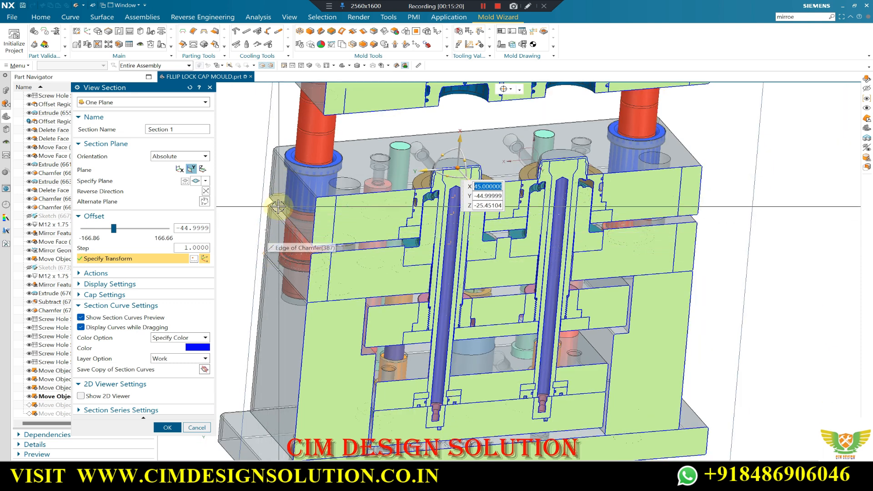
{"action": "scroll", "coordinate": [411, 252], "scroll_direction": "up", "scroll_amount": 1}
{"action": "scroll", "coordinate": [411, 252], "scroll_direction": "up", "scroll_amount": 1}
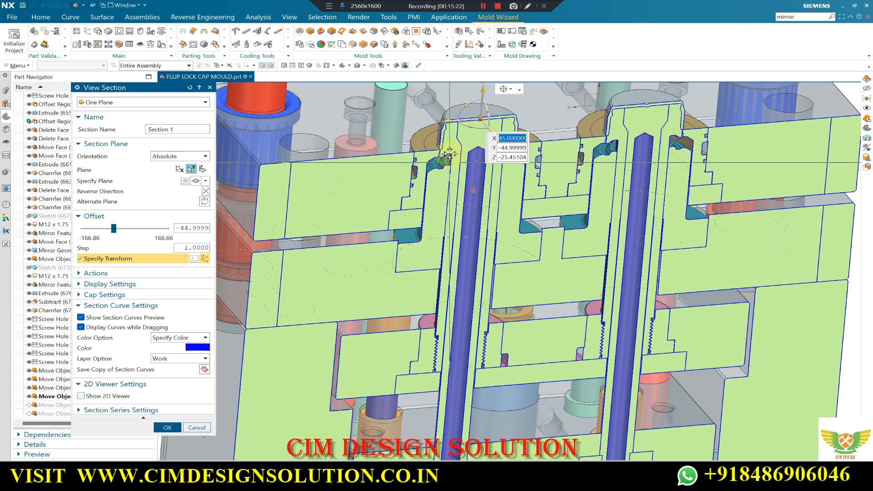
{"action": "scroll", "coordinate": [443, 182], "scroll_direction": "up", "scroll_amount": 1}
{"action": "scroll", "coordinate": [426, 190], "scroll_direction": "up", "scroll_amount": 2}
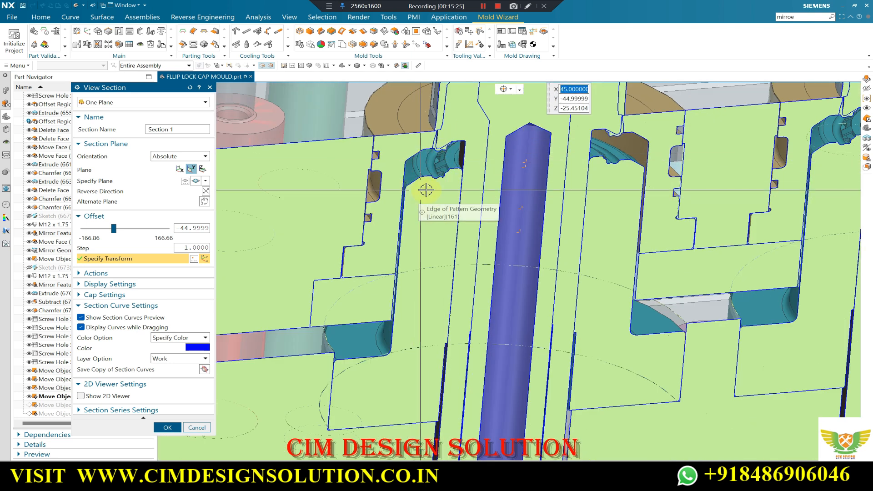
{"action": "scroll", "coordinate": [426, 190], "scroll_direction": "down", "scroll_amount": 5}
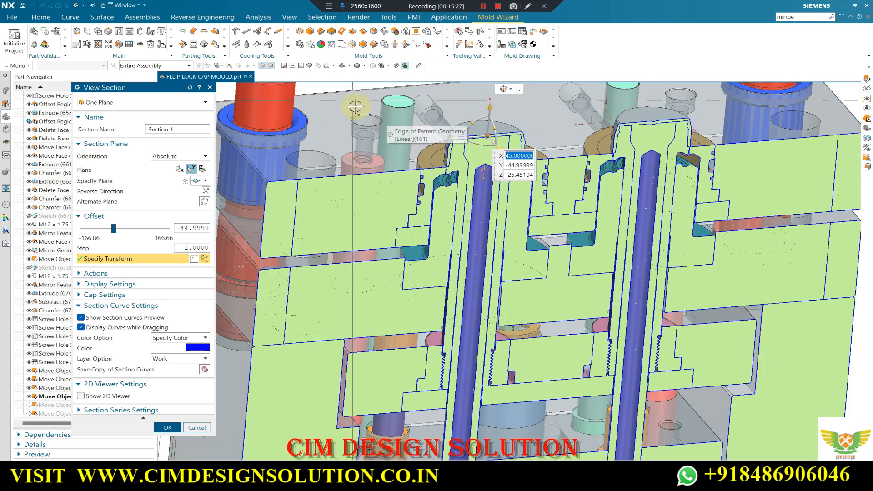
{"action": "scroll", "coordinate": [429, 166], "scroll_direction": "up", "scroll_amount": 1}
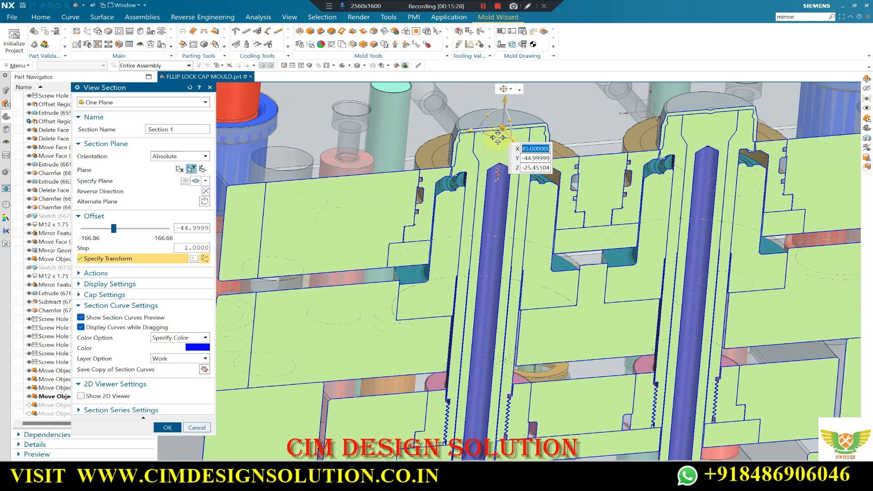
{"action": "scroll", "coordinate": [459, 172], "scroll_direction": "down", "scroll_amount": 3}
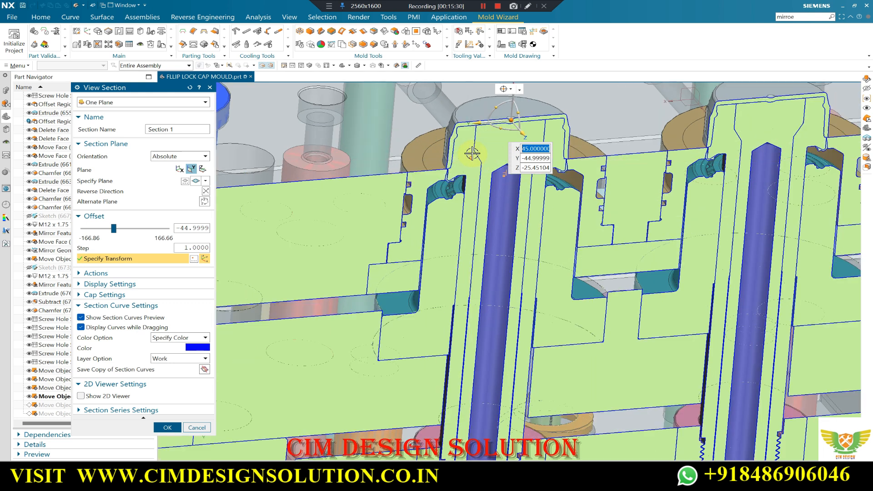
{"action": "scroll", "coordinate": [465, 347], "scroll_direction": "up", "scroll_amount": 2}
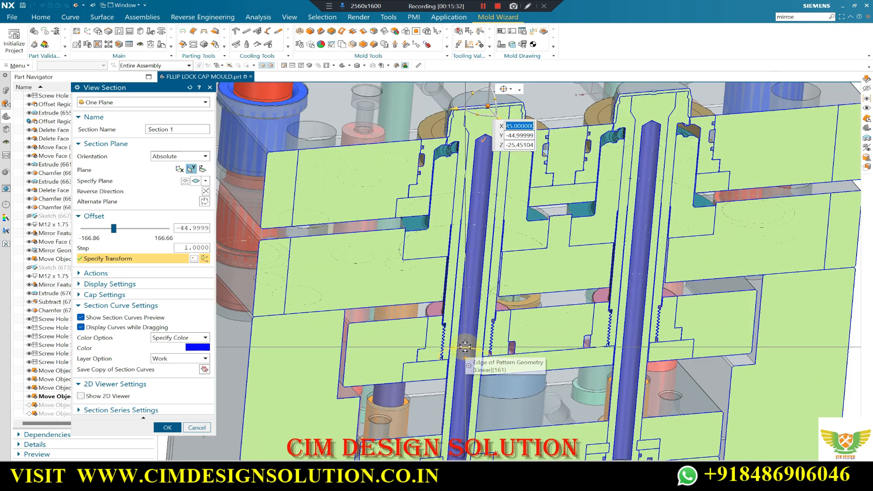
{"action": "scroll", "coordinate": [465, 347], "scroll_direction": "down", "scroll_amount": 3}
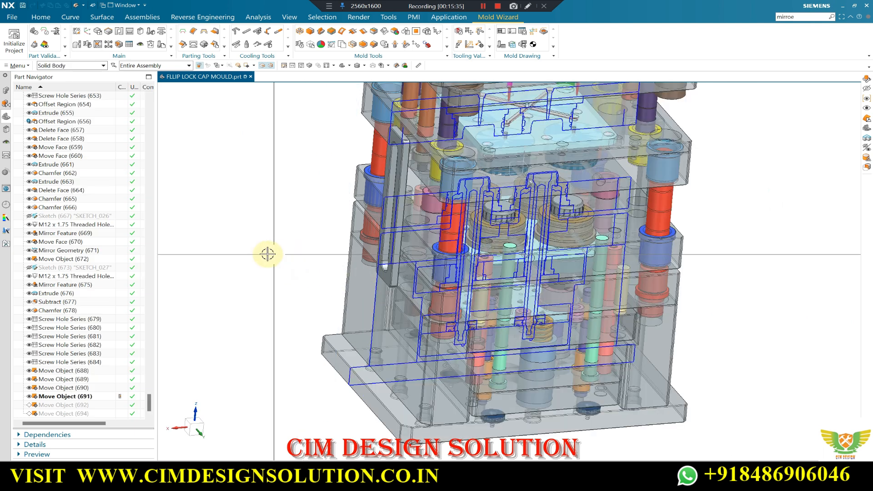
Examine the opened mould without the section, comparing its plate positions from the front and from slightly turned views.
{"action": "middle_click_drag", "start_coordinate": [285, 247], "coordinate": [230, 250]}
{"action": "key", "text": "F8"}
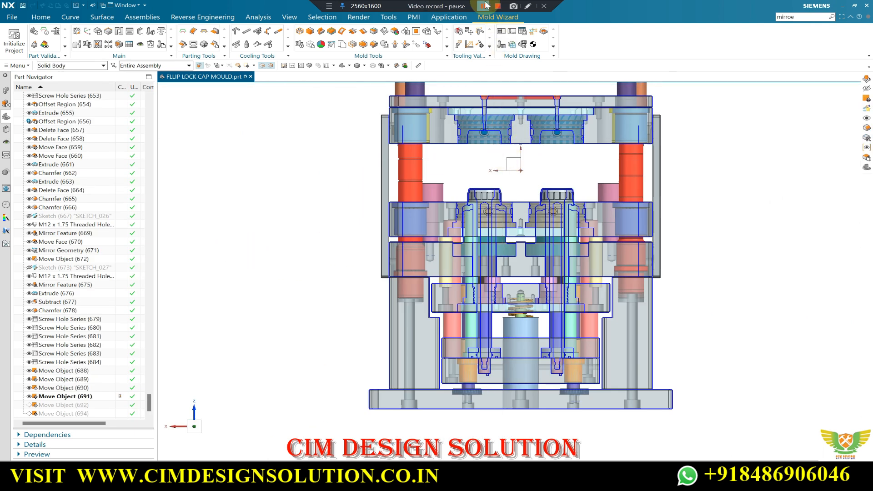
{"action": "scroll", "coordinate": [405, 210], "scroll_direction": "down", "scroll_amount": 1}
{"action": "scroll", "coordinate": [531, 187], "scroll_direction": "up", "scroll_amount": 1}
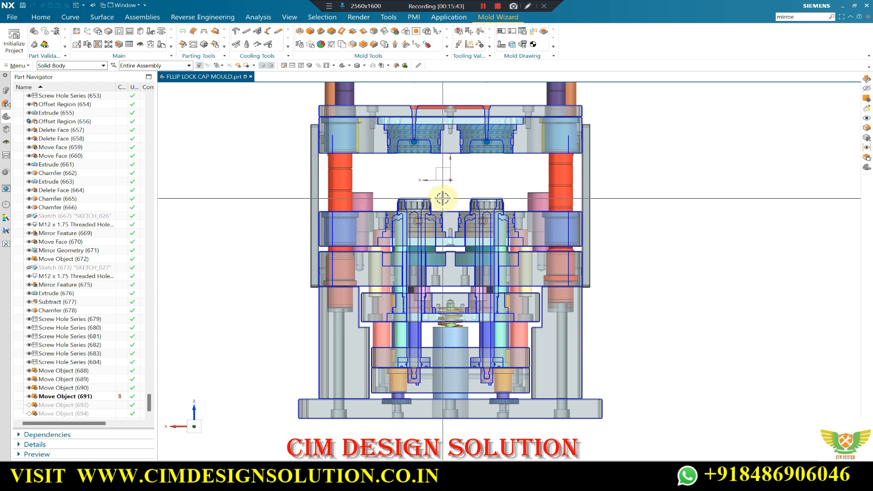
{"action": "scroll", "coordinate": [441, 198], "scroll_direction": "up", "scroll_amount": 1}
{"action": "scroll", "coordinate": [441, 180], "scroll_direction": "down", "scroll_amount": 1}
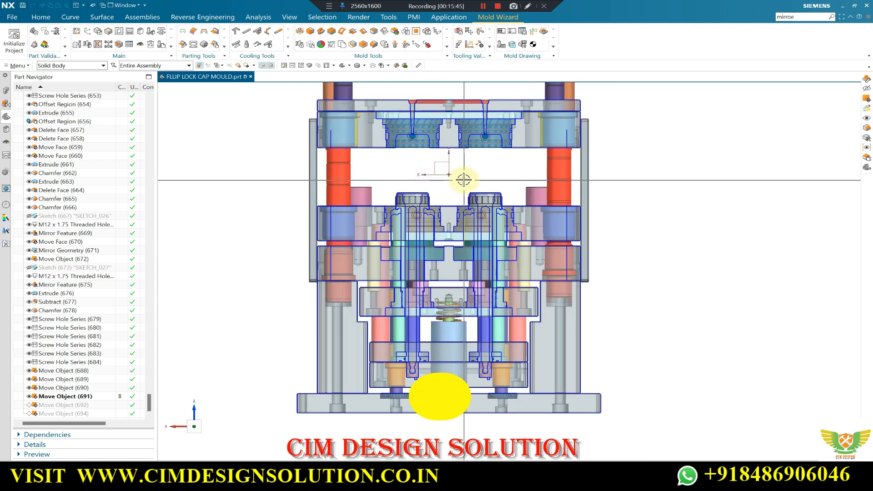
{"action": "left_click", "coordinate": [481, 7]}
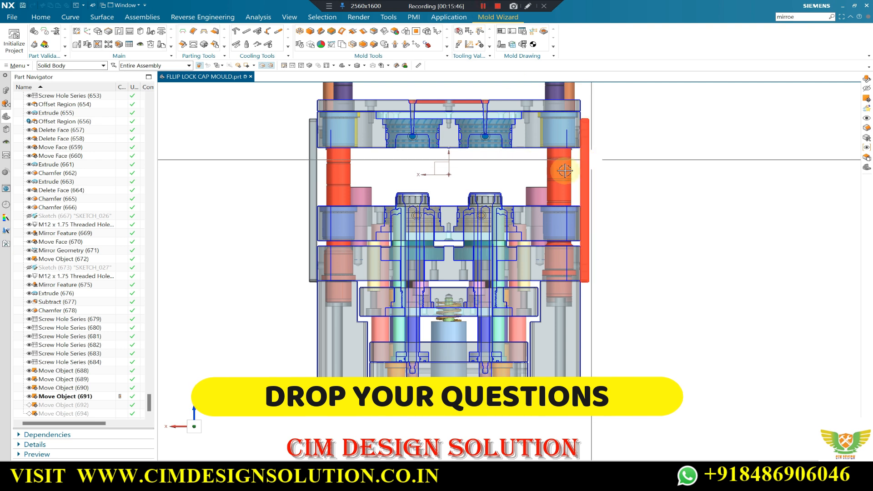
{"action": "scroll", "coordinate": [421, 231], "scroll_direction": "up", "scroll_amount": 2}
{"action": "scroll", "coordinate": [421, 231], "scroll_direction": "down", "scroll_amount": 2}
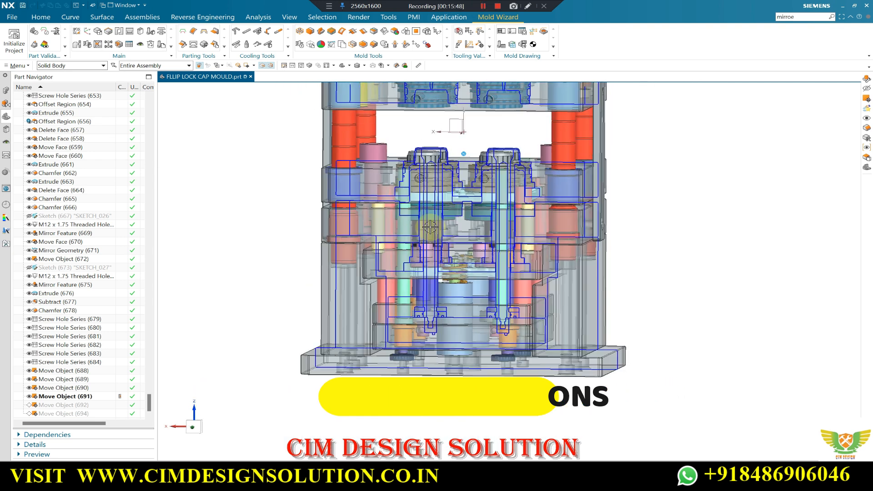
{"action": "middle_click_drag", "start_coordinate": [421, 232], "coordinate": [238, 250]}
{"action": "key", "text": "F8"}
{"action": "scroll", "coordinate": [494, 261], "scroll_direction": "up", "scroll_amount": 2}
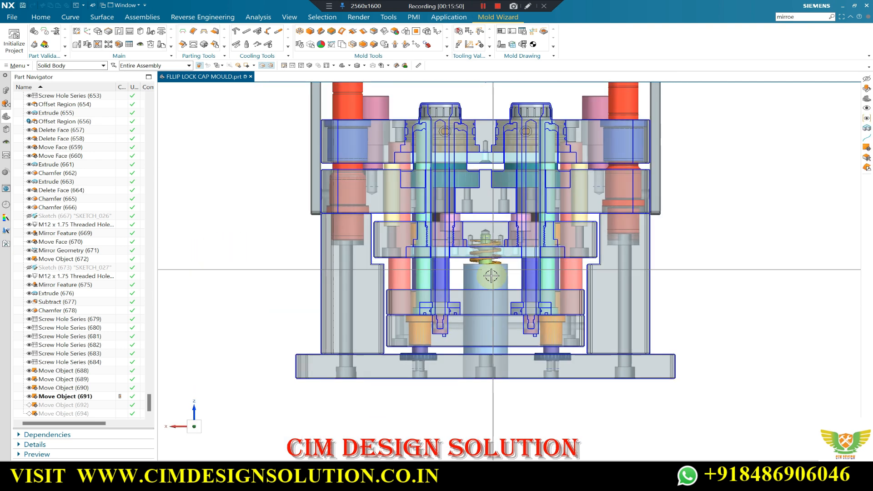
{"action": "scroll", "coordinate": [495, 262], "scroll_direction": "down", "scroll_amount": 1}
{"action": "middle_click_drag", "start_coordinate": [494, 261], "coordinate": [517, 286]}
{"action": "key", "text": "F8"}
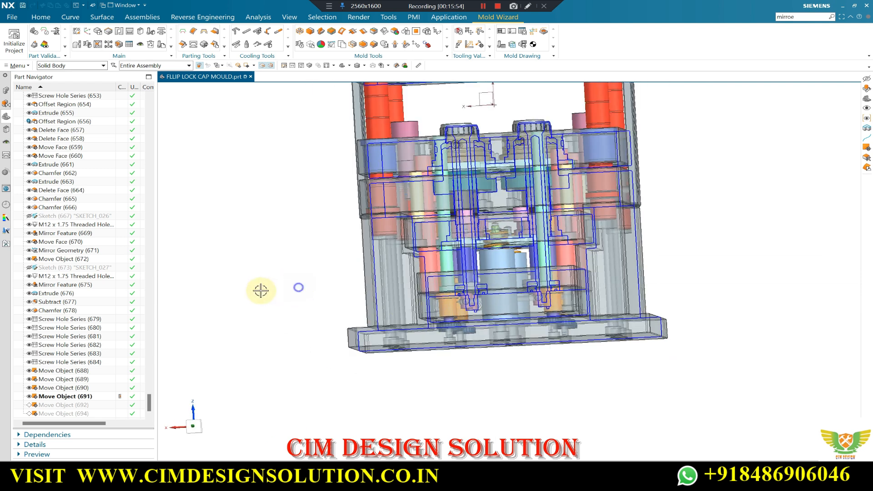
Examine the ejector plates, the raised threaded-sleeve plate and the spring above the central support pillar from the front.
{"action": "scroll", "coordinate": [414, 323], "scroll_direction": "up", "scroll_amount": 2}
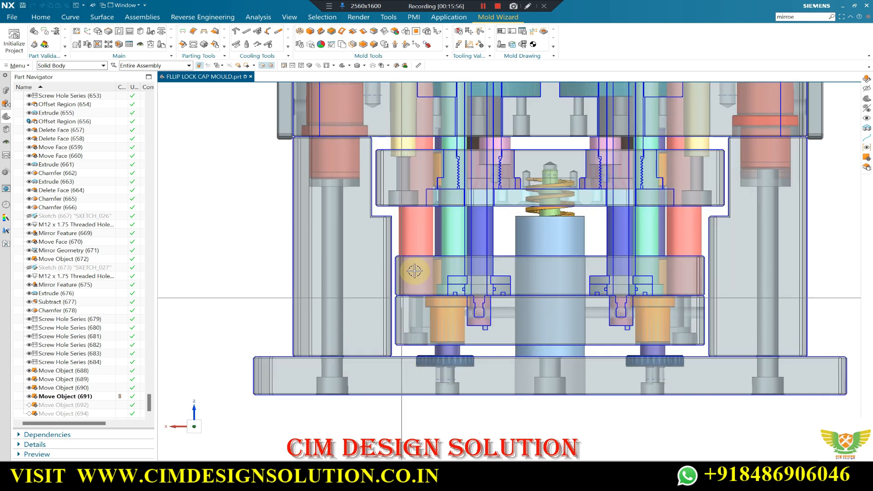
{"action": "scroll", "coordinate": [414, 298], "scroll_direction": "down", "scroll_amount": 1}
{"action": "scroll", "coordinate": [413, 298], "scroll_direction": "up", "scroll_amount": 2}
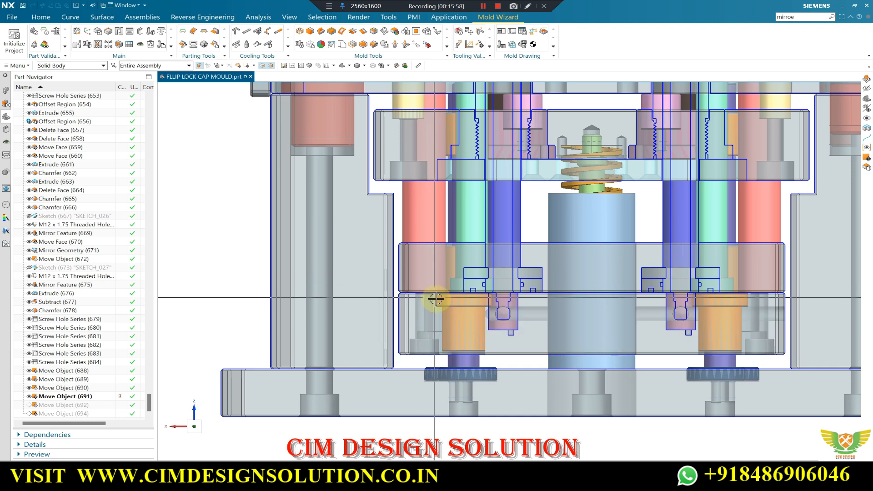
{"action": "scroll", "coordinate": [436, 273], "scroll_direction": "down", "scroll_amount": 4}
{"action": "scroll", "coordinate": [399, 127], "scroll_direction": "up", "scroll_amount": 1}
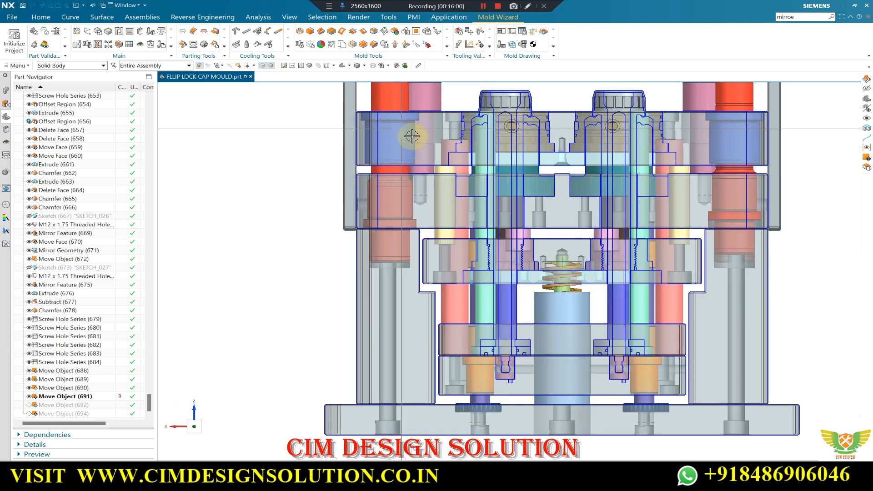
{"action": "scroll", "coordinate": [400, 128], "scroll_direction": "up", "scroll_amount": 1}
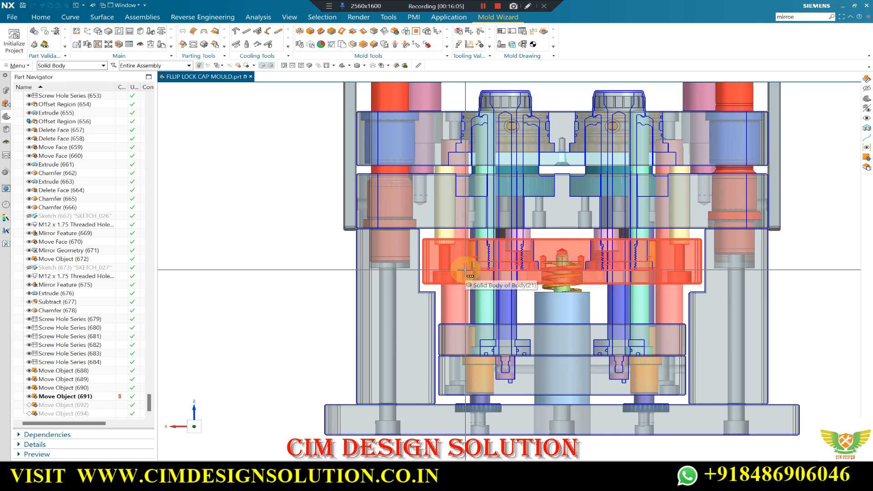
{"action": "scroll", "coordinate": [571, 288], "scroll_direction": "up", "scroll_amount": 2}
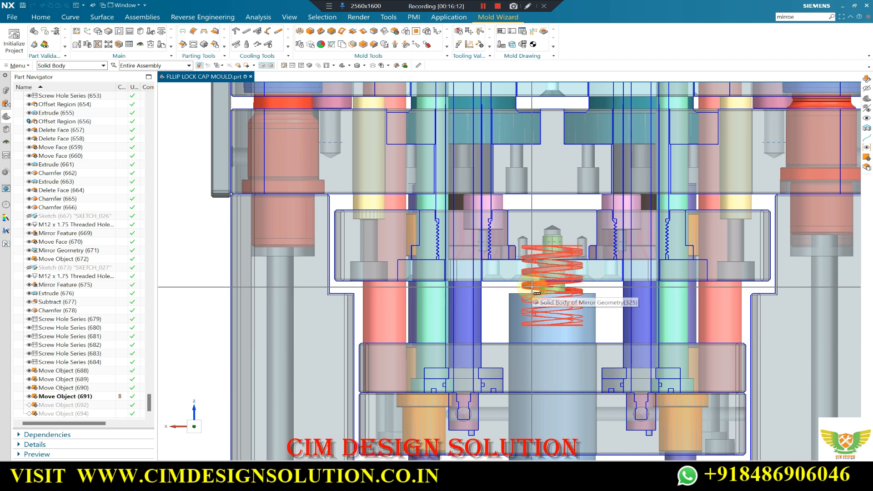
{"action": "scroll", "coordinate": [463, 249], "scroll_direction": "down", "scroll_amount": 3}
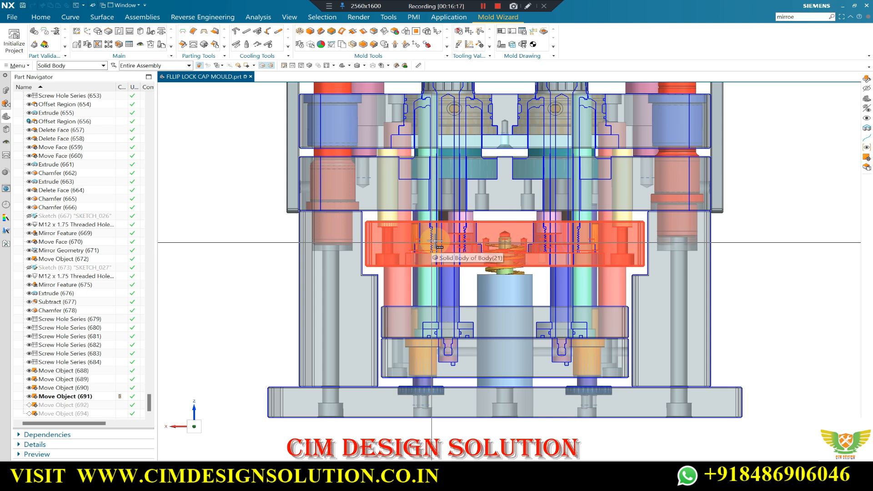
{"action": "scroll", "coordinate": [516, 249], "scroll_direction": "up", "scroll_amount": 2}
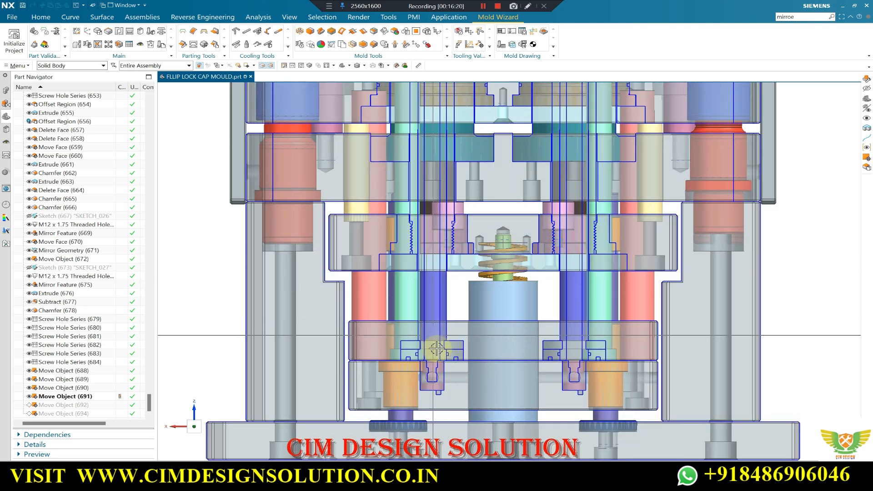
{"action": "scroll", "coordinate": [386, 212], "scroll_direction": "down", "scroll_amount": 1}
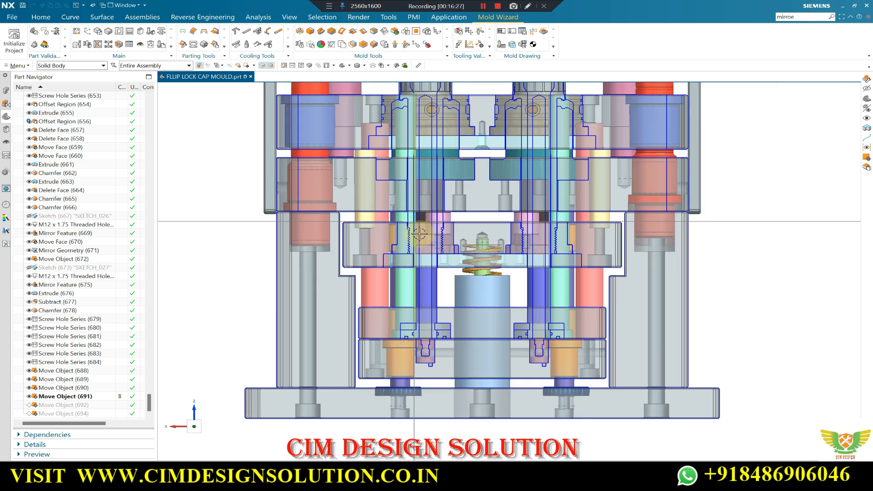
Examine the stripper plate with the caps and the gap above the raised threaded-sleeve plate from angled and front views.
{"action": "scroll", "coordinate": [376, 140], "scroll_direction": "down", "scroll_amount": 3}
{"action": "scroll", "coordinate": [376, 139], "scroll_direction": "up", "scroll_amount": 2}
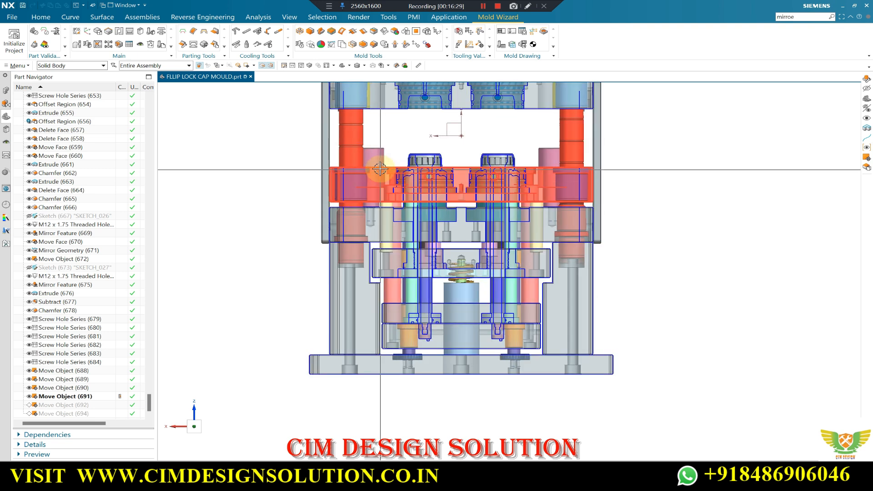
{"action": "scroll", "coordinate": [405, 213], "scroll_direction": "up", "scroll_amount": 2}
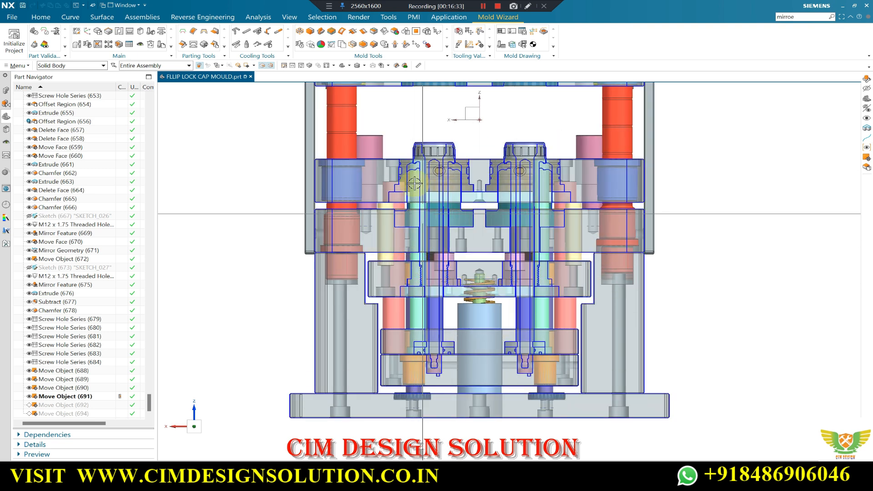
{"action": "scroll", "coordinate": [459, 209], "scroll_direction": "down", "scroll_amount": 3}
{"action": "middle_click_drag", "start_coordinate": [538, 163], "coordinate": [514, 174]}
{"action": "scroll", "coordinate": [517, 140], "scroll_direction": "up", "scroll_amount": 2}
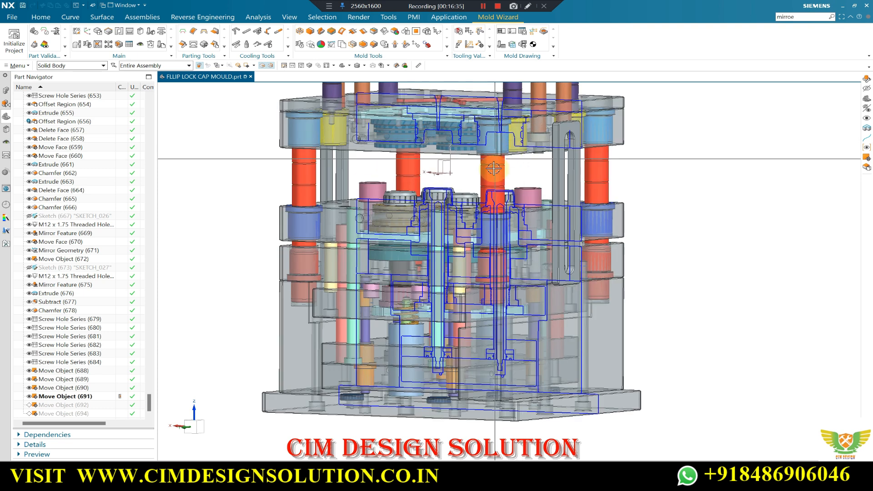
{"action": "key", "text": "F8"}
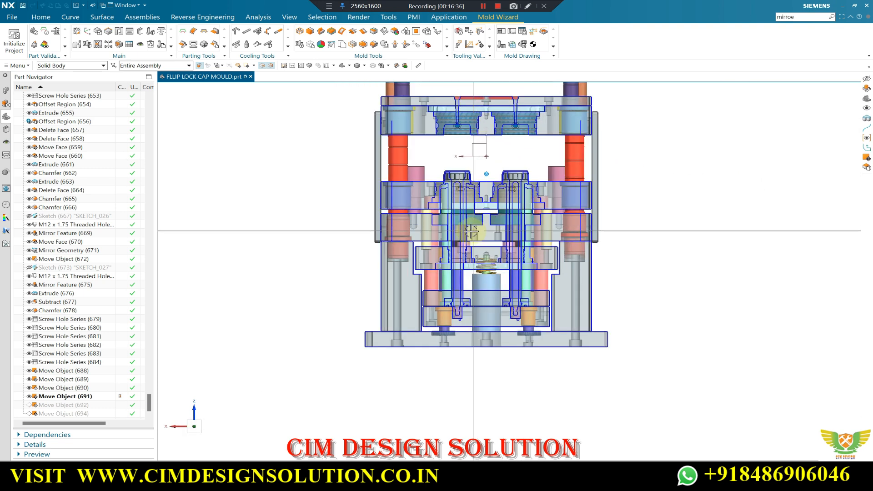
{"action": "scroll", "coordinate": [455, 207], "scroll_direction": "up", "scroll_amount": 3}
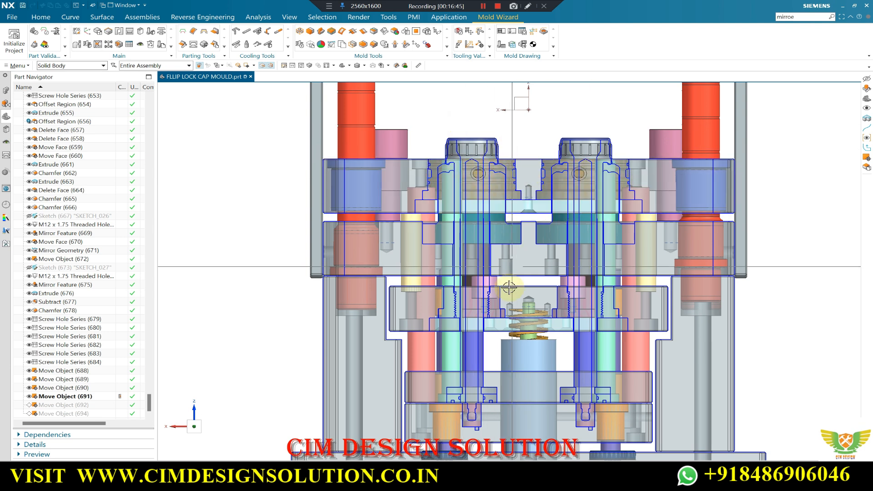
{"action": "scroll", "coordinate": [476, 278], "scroll_direction": "up", "scroll_amount": 2}
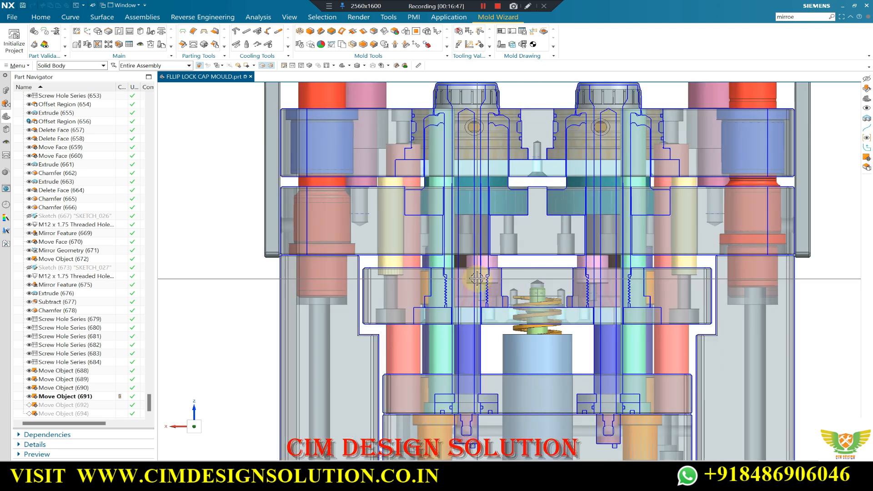
{"action": "scroll", "coordinate": [476, 278], "scroll_direction": "up", "scroll_amount": 2}
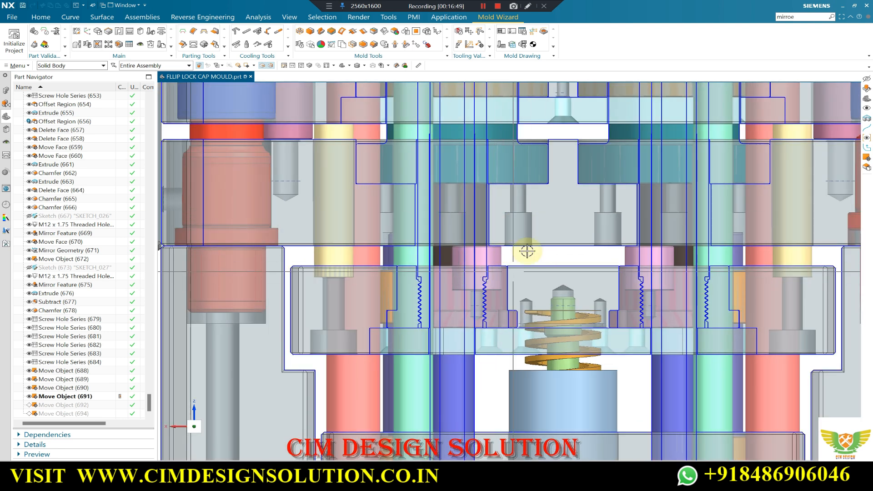
{"action": "scroll", "coordinate": [523, 260], "scroll_direction": "down", "scroll_amount": 4}
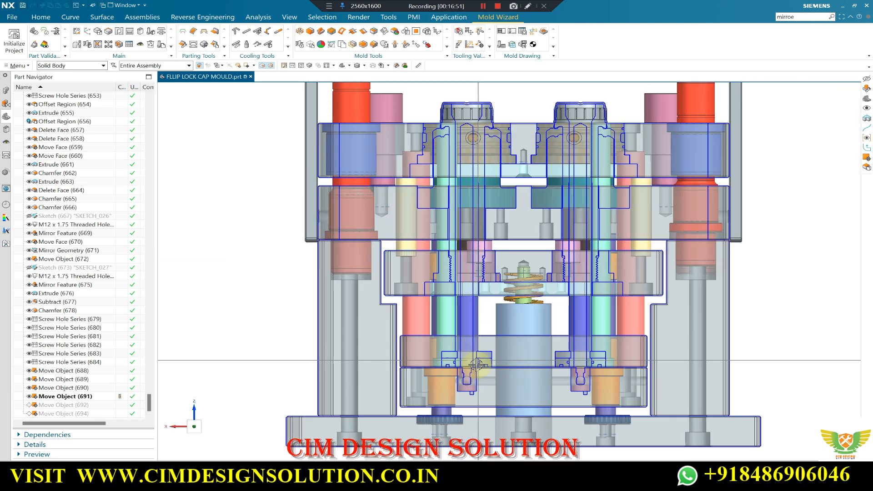
Make Move Object (692) the current feature to advance the mould to its next ejection position.
{"action": "scroll", "coordinate": [498, 360], "scroll_direction": "up", "scroll_amount": 1}
{"action": "right_click", "coordinate": [68, 405]}
{"action": "left_click", "coordinate": [118, 340]}
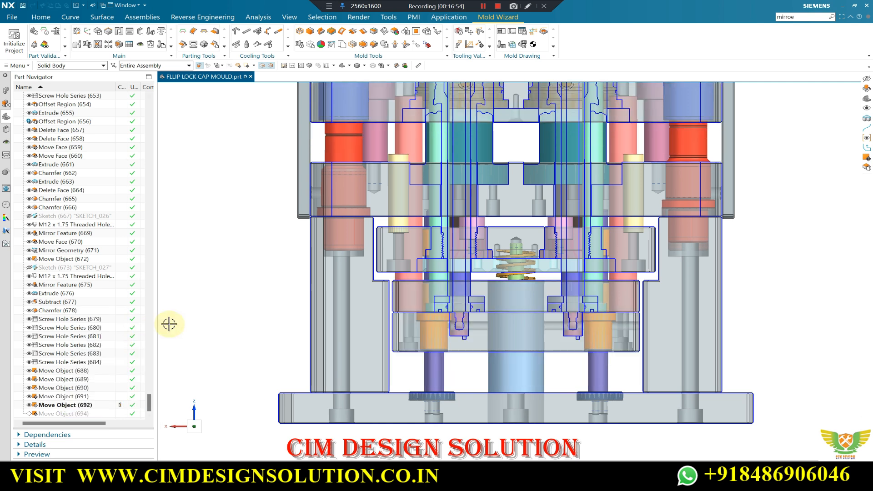
{"action": "scroll", "coordinate": [533, 314], "scroll_direction": "down", "scroll_amount": 2}
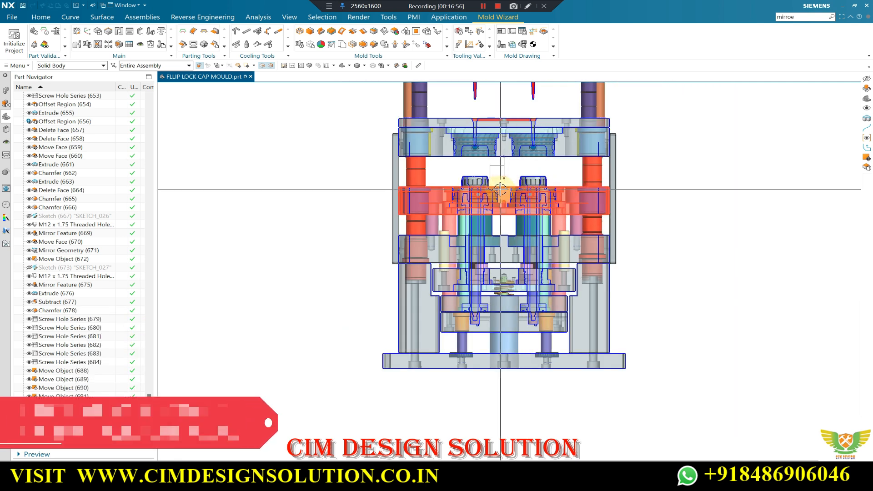
Section the mould on the Y plane through the cap centres and examine the cap above the stripper insert and core.
{"action": "key", "text": "ctrl+h"}
{"action": "scroll", "coordinate": [512, 185], "scroll_direction": "up", "scroll_amount": 5}
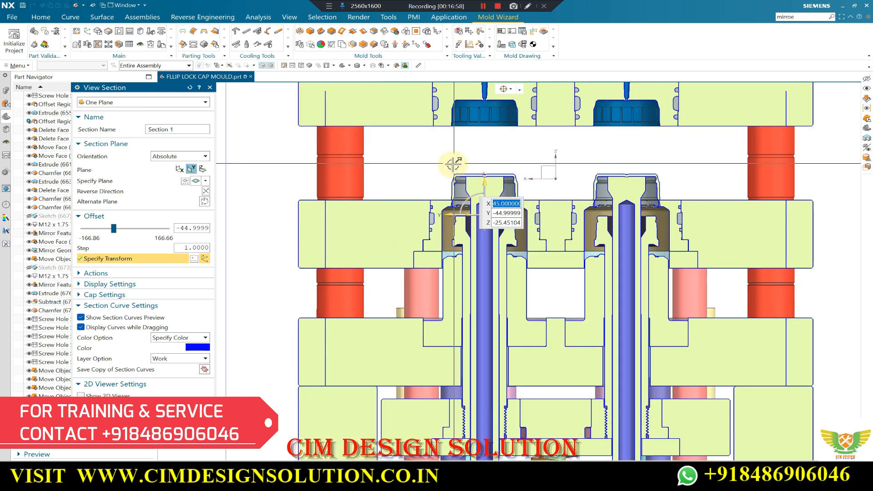
{"action": "scroll", "coordinate": [461, 234], "scroll_direction": "down", "scroll_amount": 3}
{"action": "scroll", "coordinate": [462, 313], "scroll_direction": "up", "scroll_amount": 2}
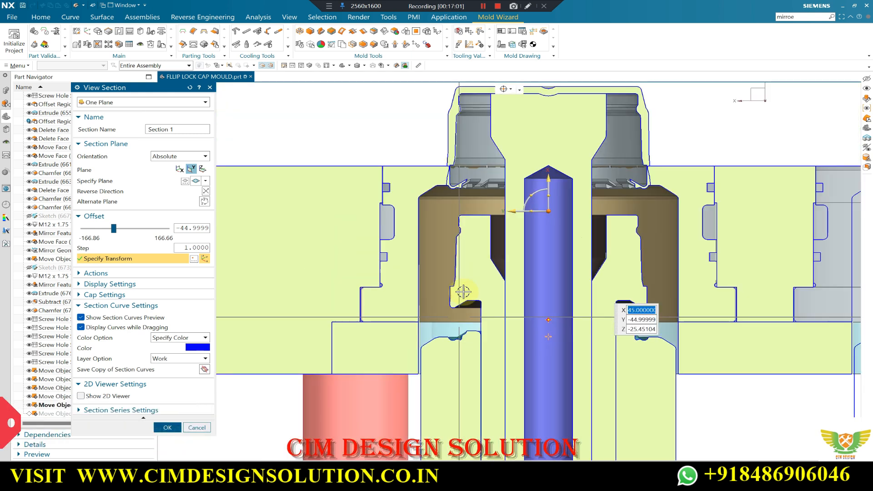
Examine the sectioned cap, stripper insert and core around the undercut, comparing close-ups with the whole mould section.
{"action": "scroll", "coordinate": [462, 292], "scroll_direction": "down", "scroll_amount": 2}
{"action": "scroll", "coordinate": [457, 198], "scroll_direction": "up", "scroll_amount": 4}
{"action": "scroll", "coordinate": [457, 136], "scroll_direction": "down", "scroll_amount": 6}
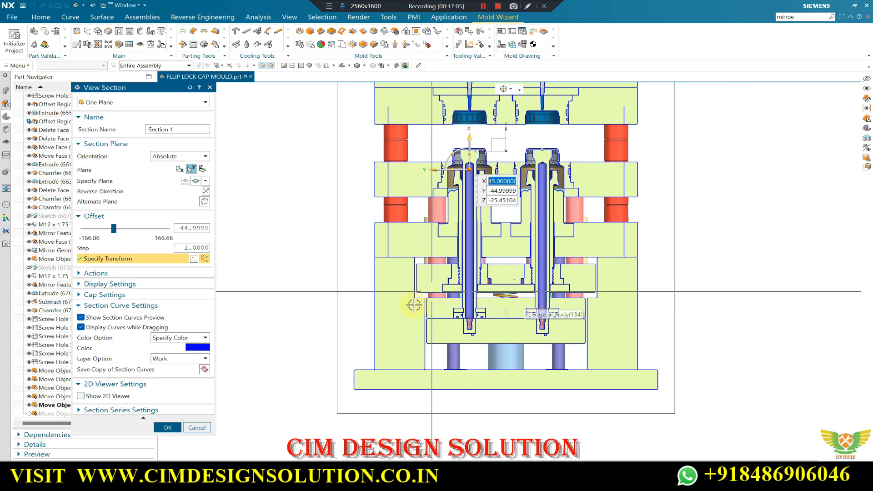
{"action": "scroll", "coordinate": [461, 264], "scroll_direction": "up", "scroll_amount": 5}
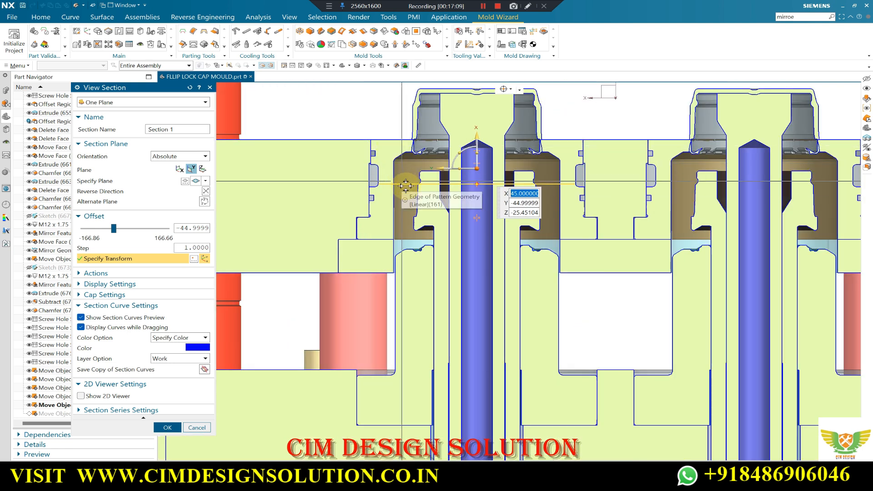
{"action": "scroll", "coordinate": [395, 220], "scroll_direction": "down", "scroll_amount": 1}
{"action": "scroll", "coordinate": [385, 133], "scroll_direction": "up", "scroll_amount": 1}
{"action": "scroll", "coordinate": [386, 214], "scroll_direction": "up", "scroll_amount": 1}
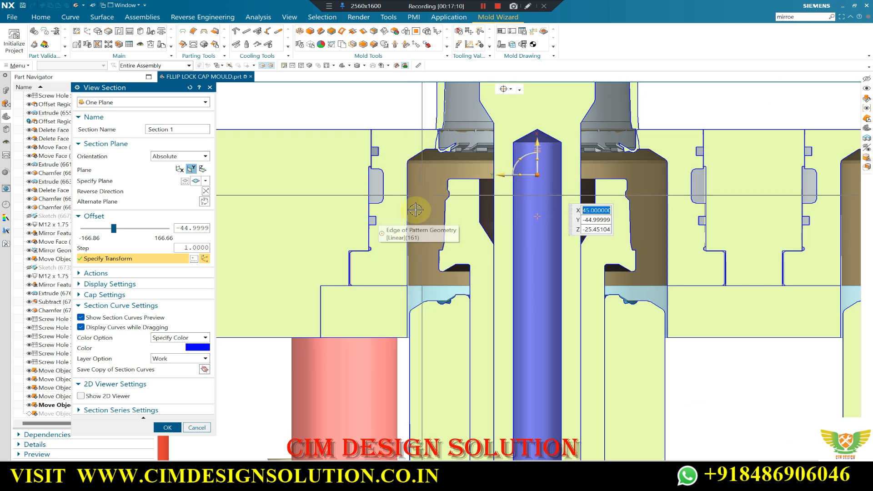
{"action": "scroll", "coordinate": [447, 256], "scroll_direction": "up", "scroll_amount": 2}
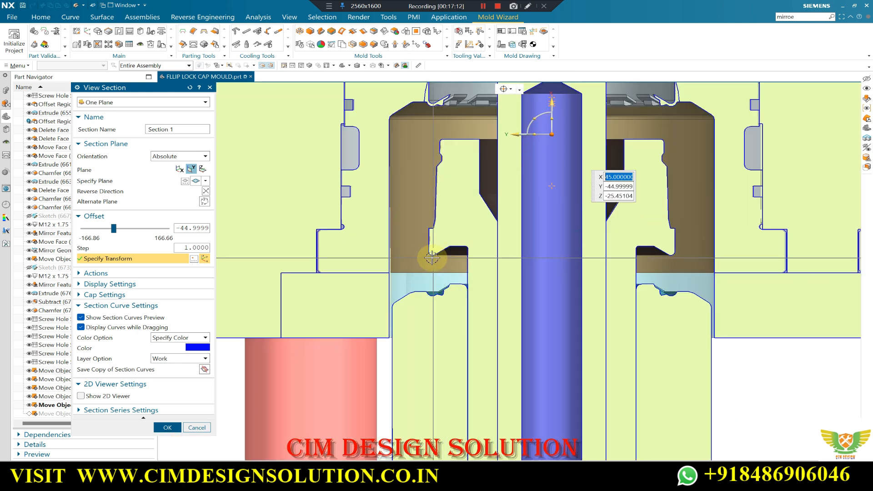
{"action": "scroll", "coordinate": [475, 217], "scroll_direction": "down", "scroll_amount": 2}
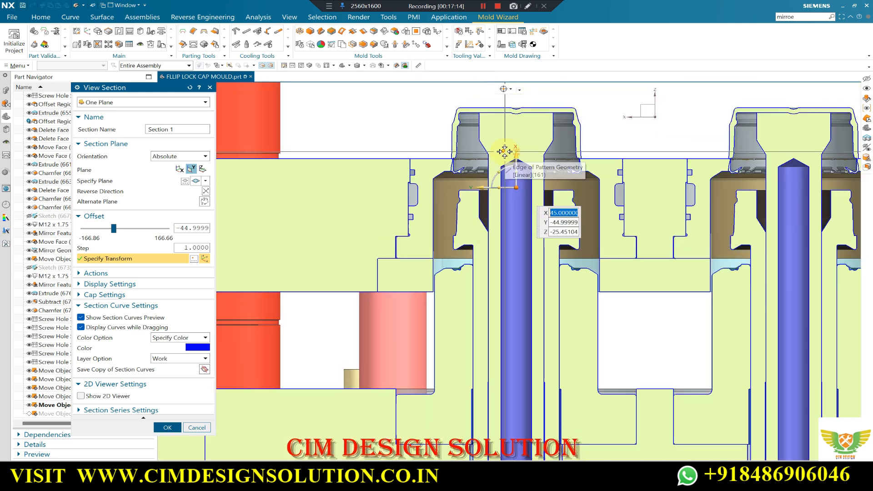
Examine the cap's lower locking edge against the stripper insert and its inner profile around the core in the section.
{"action": "scroll", "coordinate": [447, 137], "scroll_direction": "up", "scroll_amount": 4}
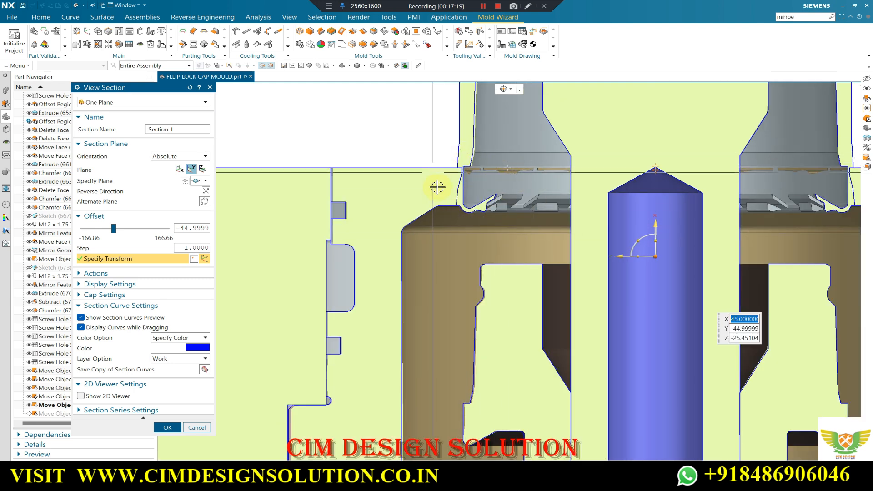
{"action": "scroll", "coordinate": [477, 171], "scroll_direction": "down", "scroll_amount": 4}
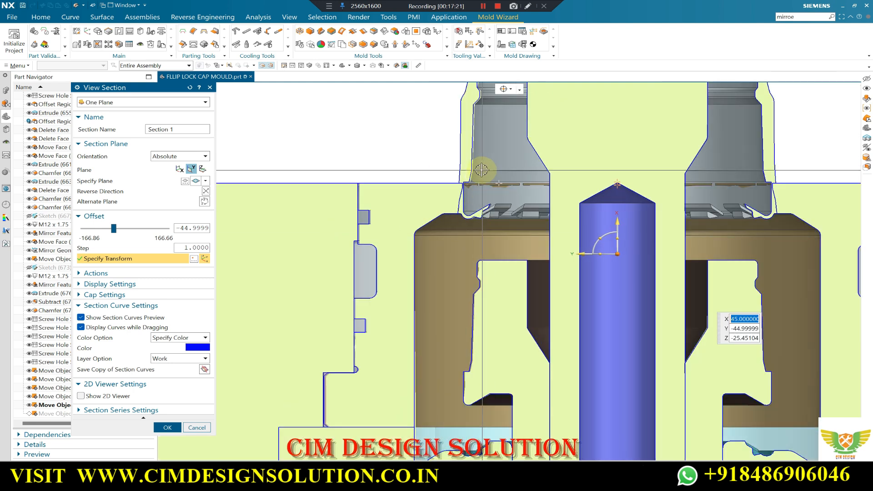
{"action": "scroll", "coordinate": [505, 177], "scroll_direction": "up", "scroll_amount": 2}
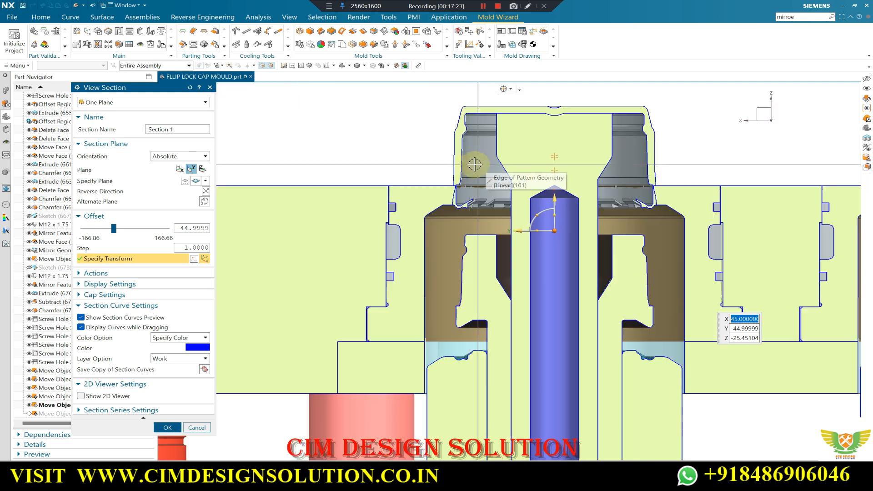
{"action": "scroll", "coordinate": [535, 112], "scroll_direction": "up", "scroll_amount": 2}
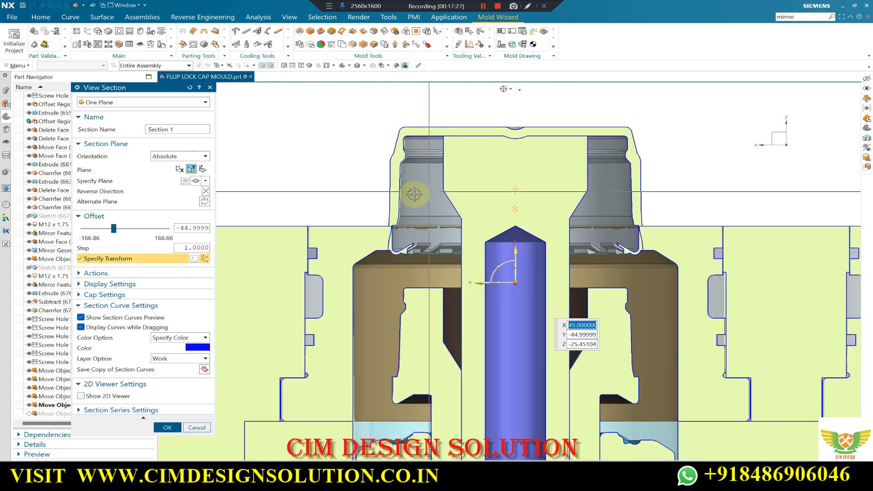
{"action": "scroll", "coordinate": [422, 193], "scroll_direction": "down", "scroll_amount": 2}
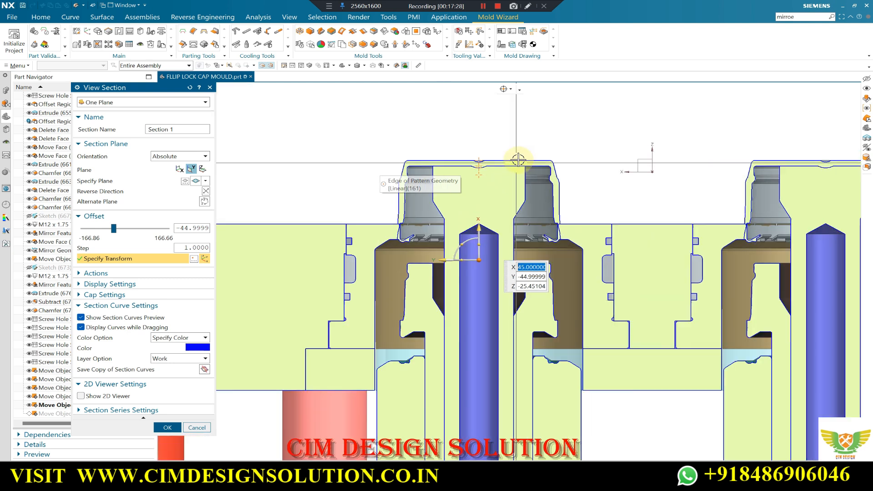
{"action": "scroll", "coordinate": [380, 149], "scroll_direction": "up", "scroll_amount": 2}
{"action": "scroll", "coordinate": [581, 231], "scroll_direction": "up", "scroll_amount": 2}
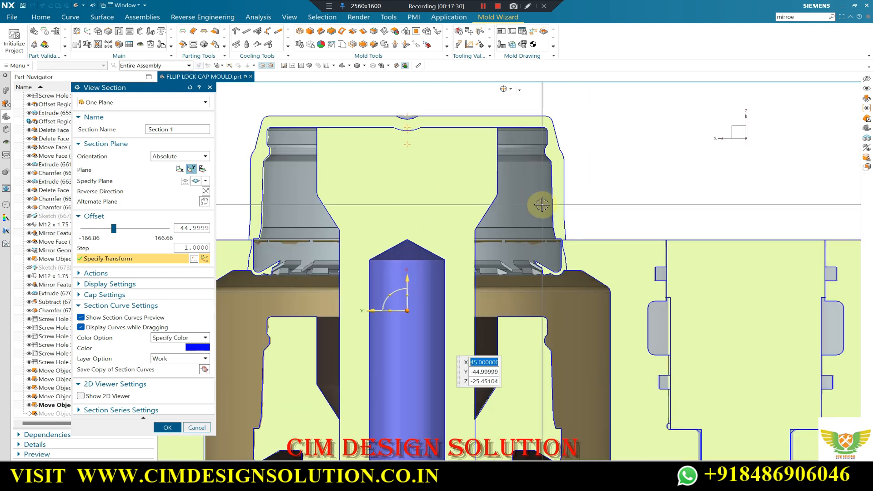
{"action": "scroll", "coordinate": [541, 203], "scroll_direction": "down", "scroll_amount": 1}
{"action": "scroll", "coordinate": [563, 214], "scroll_direction": "down", "scroll_amount": 2}
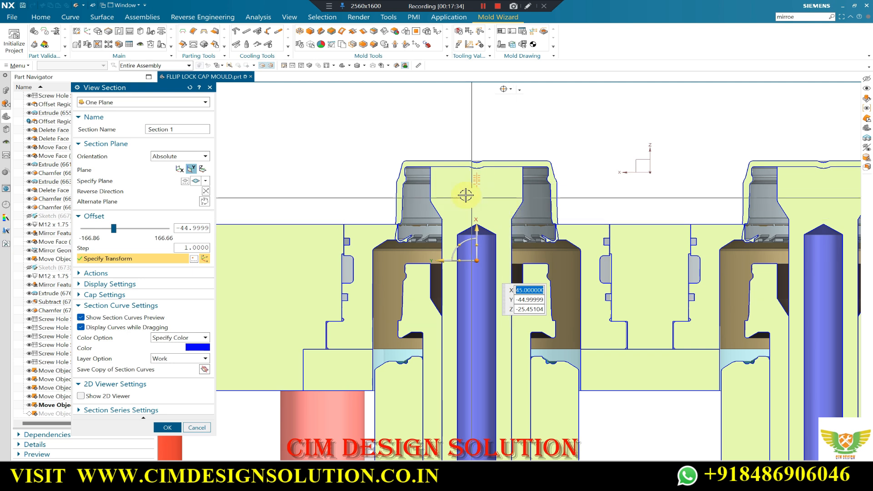
Examine both sectioned caps on their cores together with the open space between the cavity plate and the stripper plate.
{"action": "scroll", "coordinate": [459, 140], "scroll_direction": "down", "scroll_amount": 2}
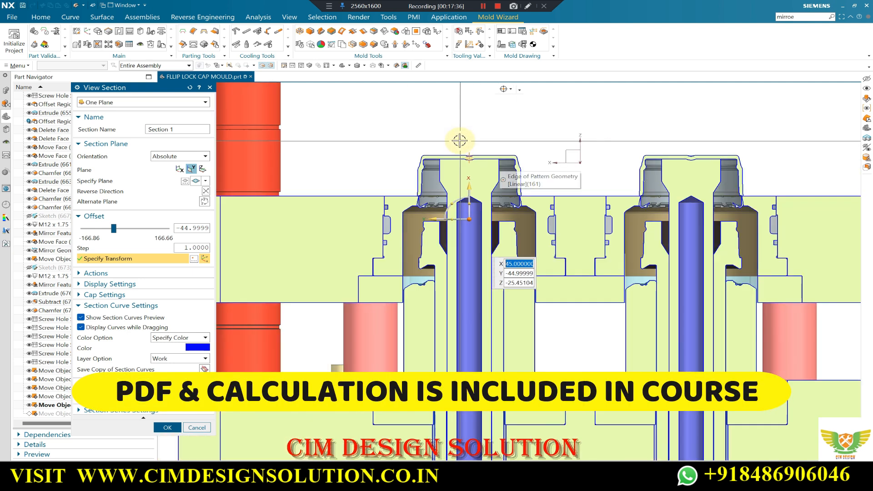
{"action": "scroll", "coordinate": [459, 140], "scroll_direction": "down", "scroll_amount": 4}
{"action": "scroll", "coordinate": [487, 141], "scroll_direction": "up", "scroll_amount": 4}
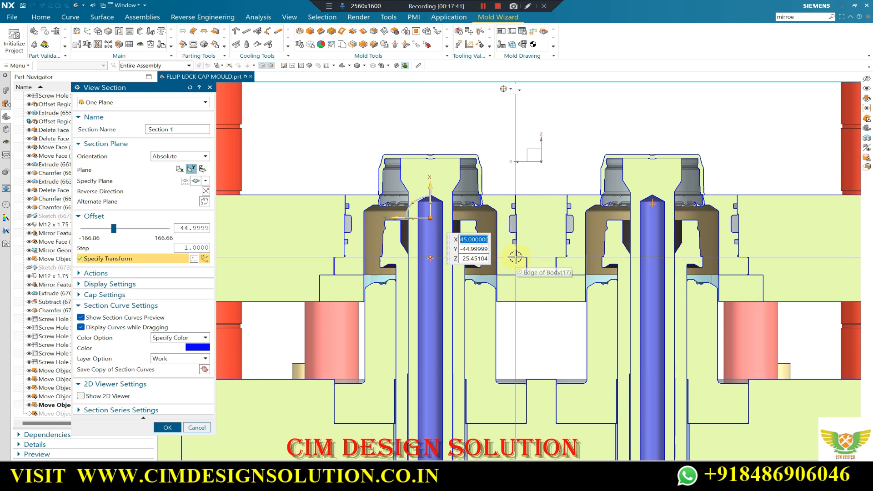
{"action": "scroll", "coordinate": [534, 196], "scroll_direction": "down", "scroll_amount": 3}
{"action": "scroll", "coordinate": [544, 159], "scroll_direction": "up", "scroll_amount": 3}
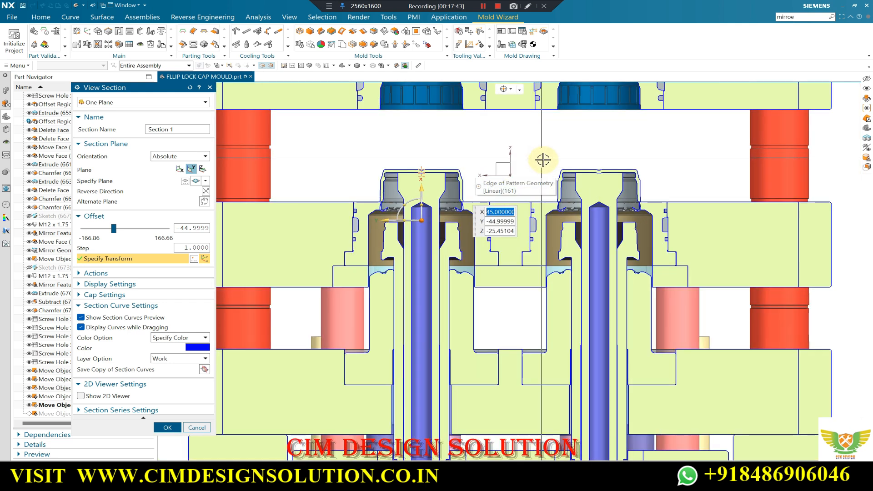
{"action": "scroll", "coordinate": [495, 166], "scroll_direction": "up", "scroll_amount": 2}
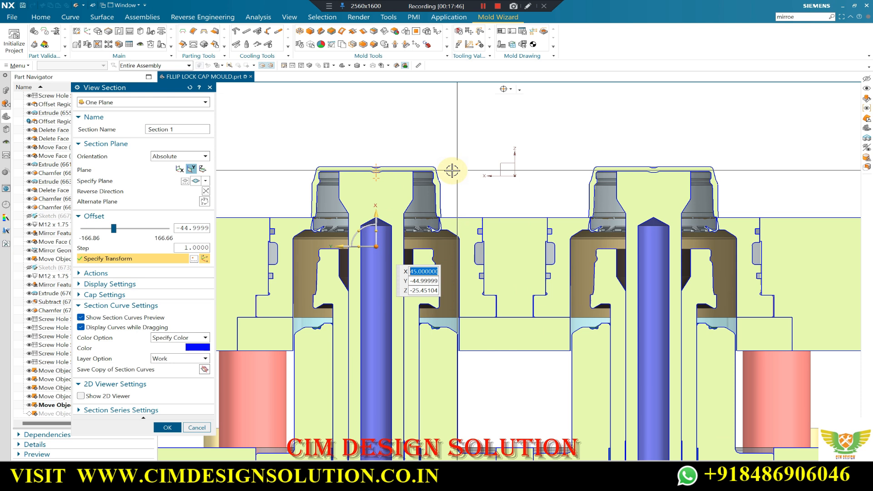
{"action": "scroll", "coordinate": [464, 167], "scroll_direction": "down", "scroll_amount": 5}
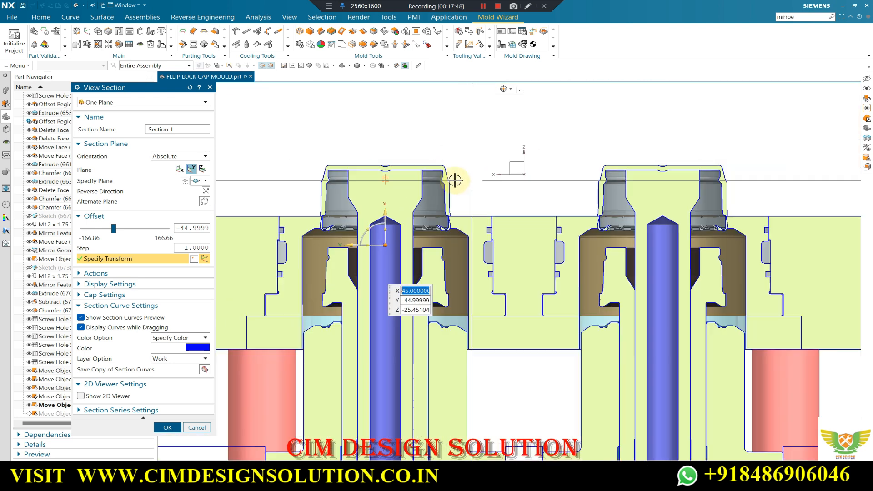
{"action": "scroll", "coordinate": [464, 178], "scroll_direction": "up", "scroll_amount": 2}
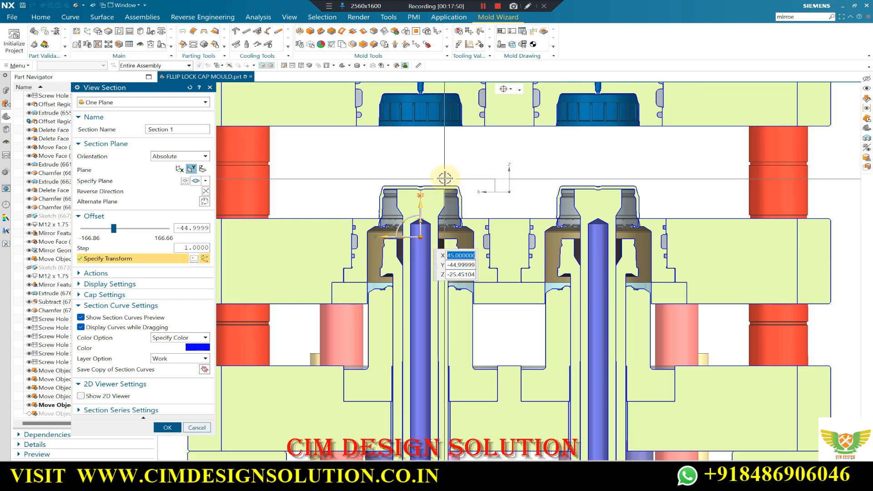
{"action": "scroll", "coordinate": [445, 176], "scroll_direction": "up", "scroll_amount": 2}
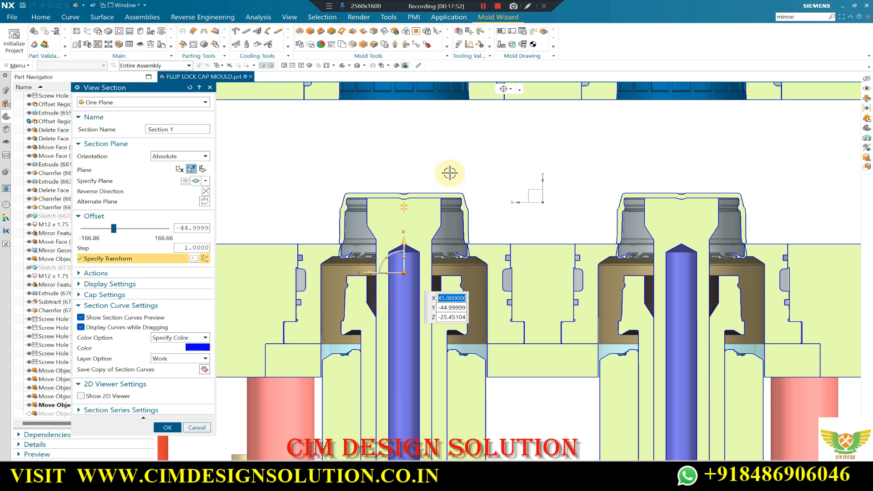
{"action": "scroll", "coordinate": [466, 187], "scroll_direction": "down", "scroll_amount": 3}
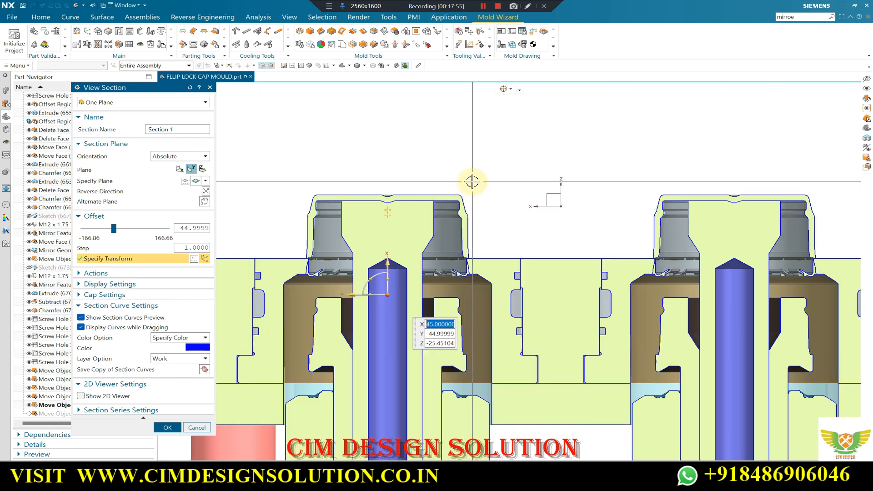
{"action": "scroll", "coordinate": [459, 187], "scroll_direction": "down", "scroll_amount": 3}
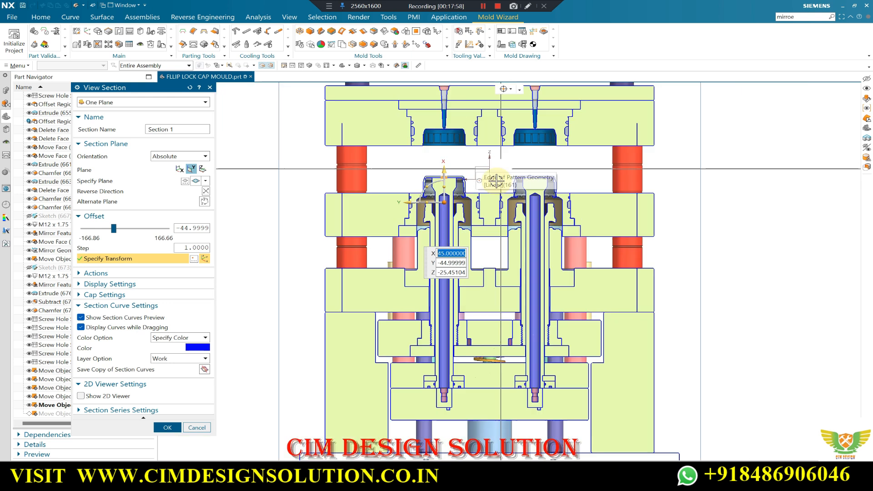
Examine the threaded-sleeve plate, spring and ejector plates in the section, and accept the section view.
{"action": "scroll", "coordinate": [460, 419], "scroll_direction": "up", "scroll_amount": 1}
{"action": "scroll", "coordinate": [465, 300], "scroll_direction": "down", "scroll_amount": 2}
{"action": "scroll", "coordinate": [467, 296], "scroll_direction": "up", "scroll_amount": 3}
{"action": "scroll", "coordinate": [455, 330], "scroll_direction": "down", "scroll_amount": 1}
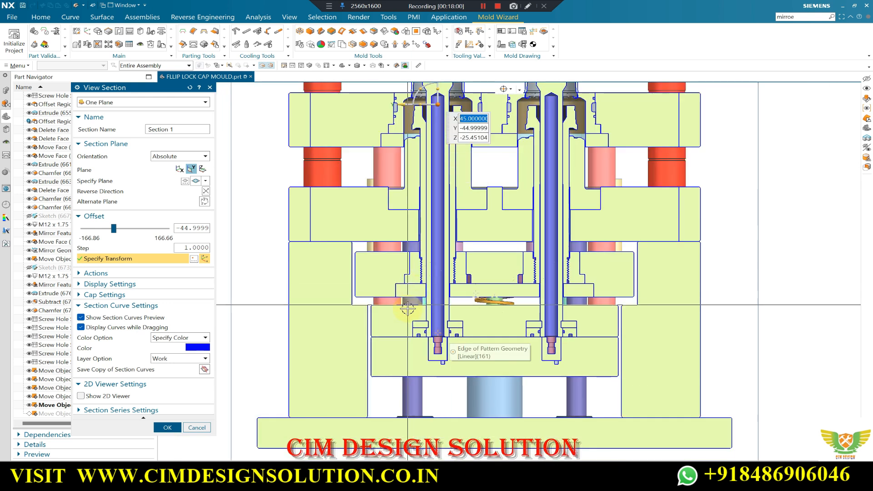
{"action": "scroll", "coordinate": [408, 308], "scroll_direction": "up", "scroll_amount": 3}
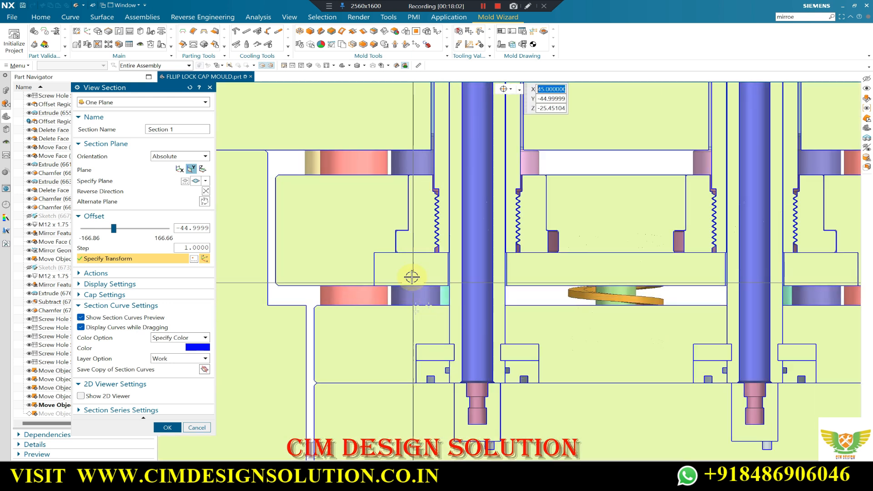
{"action": "scroll", "coordinate": [412, 277], "scroll_direction": "up", "scroll_amount": 1}
{"action": "scroll", "coordinate": [430, 308], "scroll_direction": "down", "scroll_amount": 5}
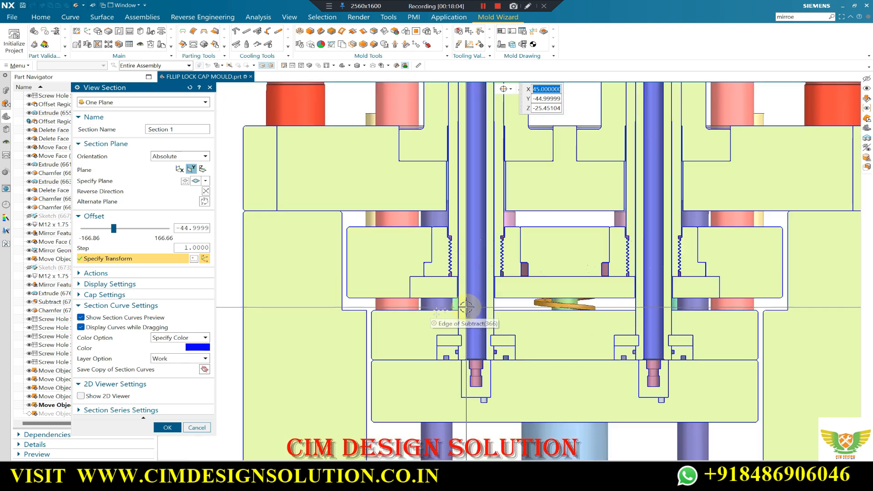
{"action": "left_click", "coordinate": [168, 427]}
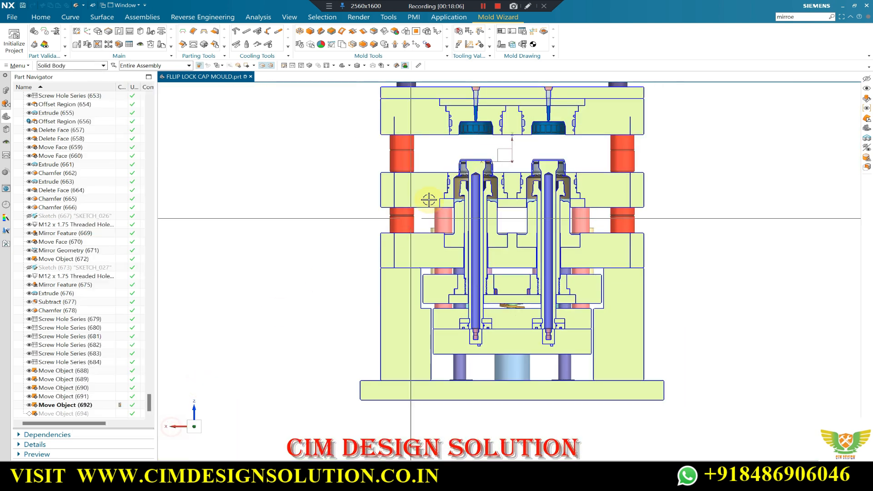
Make Move Object (694) the current feature and examine the caps above the stripper inserts in section.
{"action": "scroll", "coordinate": [466, 339], "scroll_direction": "up", "scroll_amount": 3}
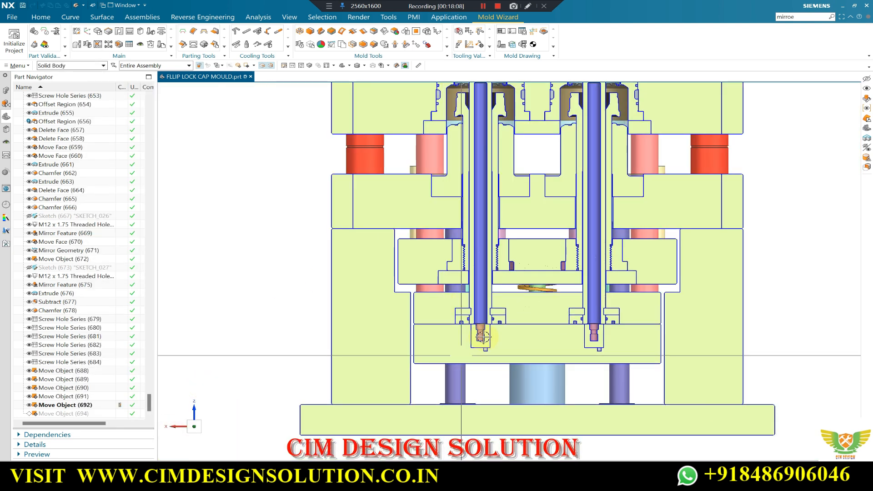
{"action": "right_click", "coordinate": [65, 415]}
{"action": "left_click", "coordinate": [89, 350]}
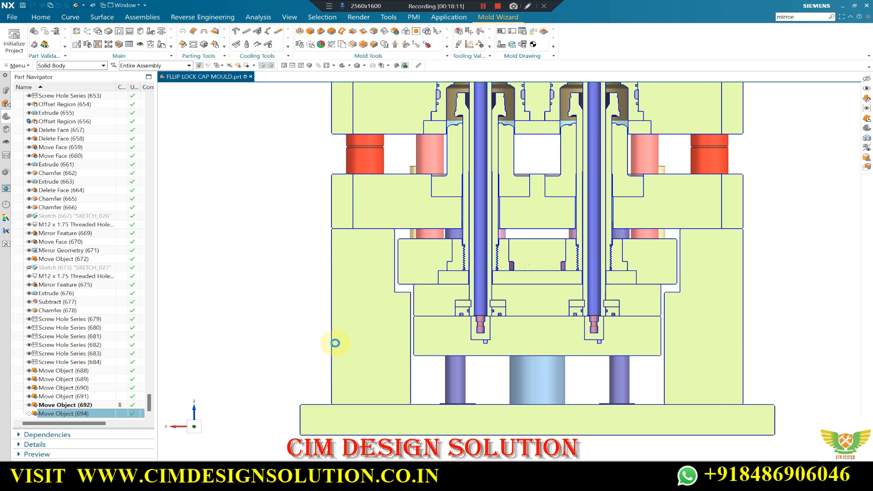
{"action": "scroll", "coordinate": [451, 309], "scroll_direction": "down", "scroll_amount": 3}
{"action": "scroll", "coordinate": [472, 168], "scroll_direction": "up", "scroll_amount": 5}
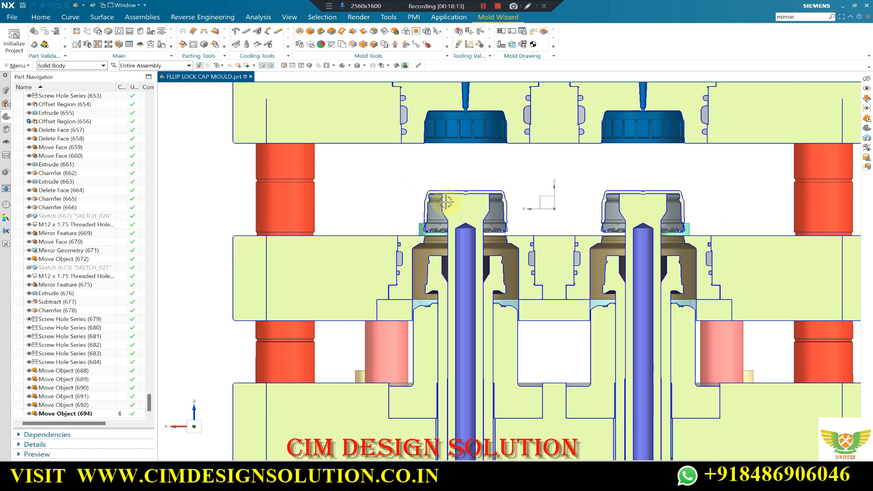
{"action": "scroll", "coordinate": [449, 177], "scroll_direction": "down", "scroll_amount": 4}
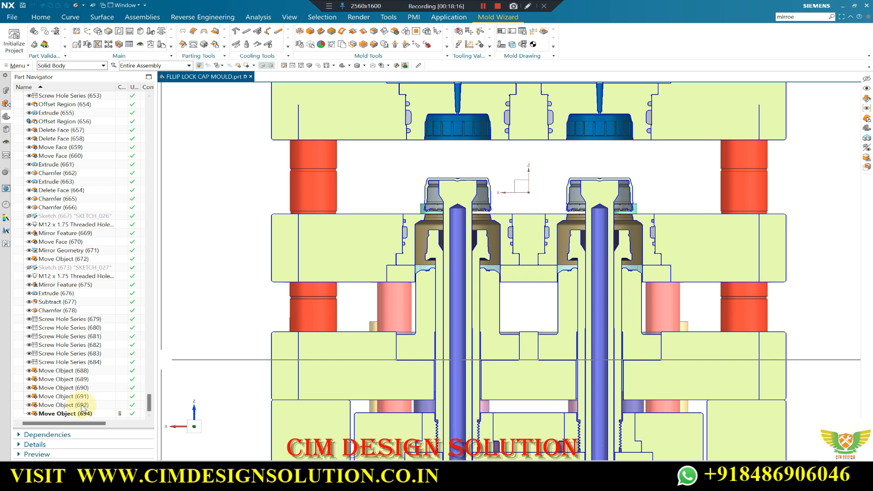
Roll the model back to Move Object (691) and examine the sectioned caps and cores at that ejection position.
{"action": "right_click", "coordinate": [67, 397]}
{"action": "left_click", "coordinate": [104, 313]}
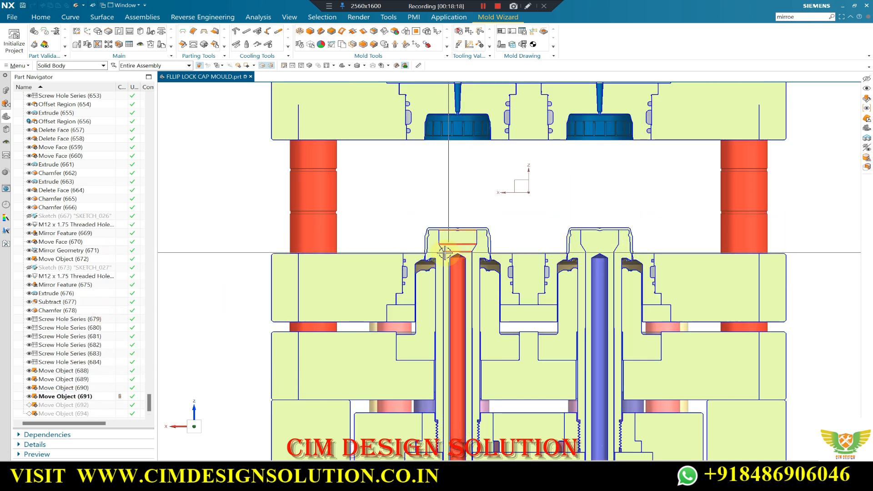
{"action": "scroll", "coordinate": [444, 239], "scroll_direction": "up", "scroll_amount": 4}
{"action": "scroll", "coordinate": [475, 199], "scroll_direction": "down", "scroll_amount": 2}
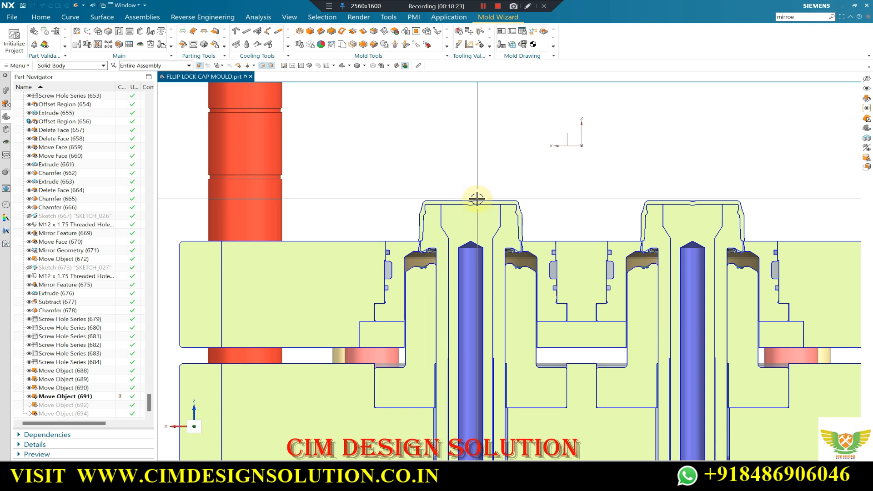
{"action": "right_click", "coordinate": [80, 405]}
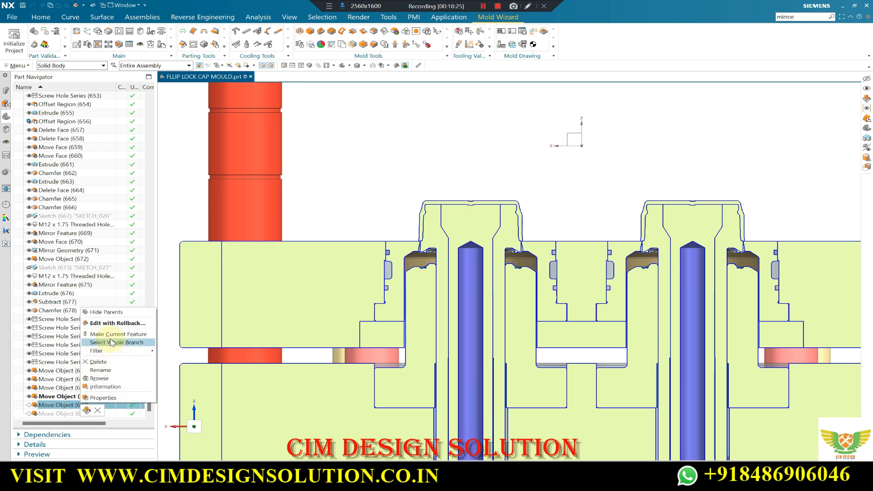
{"action": "left_click", "coordinate": [111, 343]}
{"action": "scroll", "coordinate": [112, 342], "scroll_direction": "down", "scroll_amount": 4}
{"action": "left_click_drag", "start_coordinate": [149, 187], "coordinate": [130, 411]}
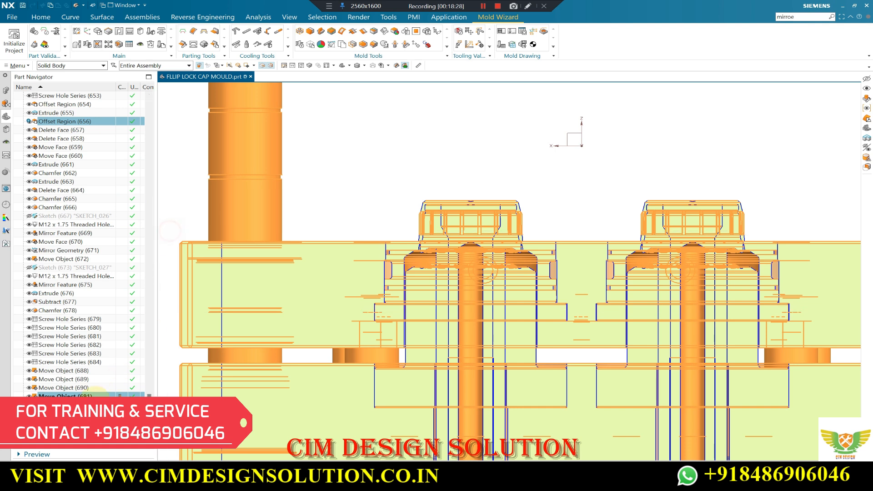
Make Move Object (692) the current feature to advance the sectioned mould by one ejection stage.
{"action": "right_click", "coordinate": [82, 405]}
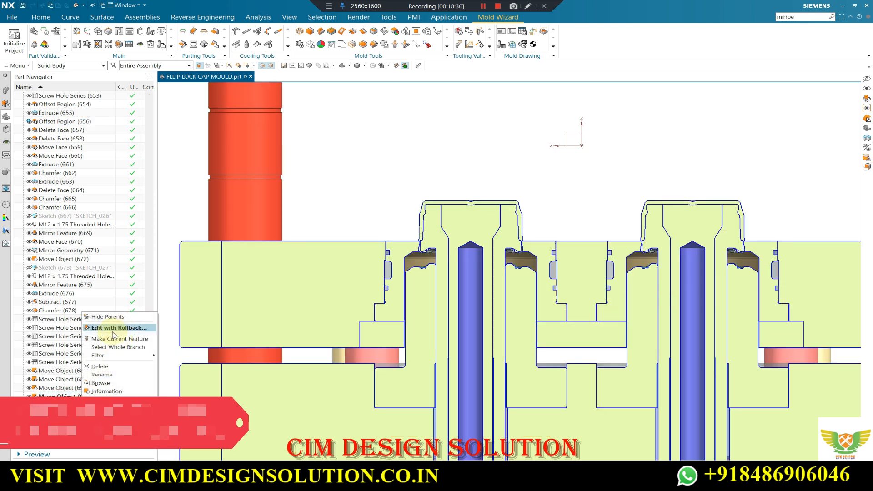
{"action": "left_click", "coordinate": [110, 336]}
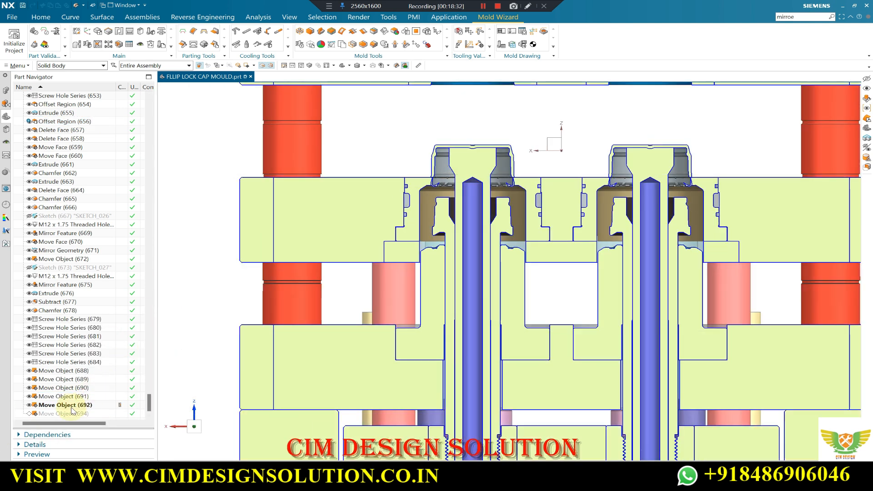
Make Move Object (694) the current feature and examine the caps and cores in the front section.
{"action": "right_click", "coordinate": [62, 414]}
{"action": "left_click", "coordinate": [91, 346]}
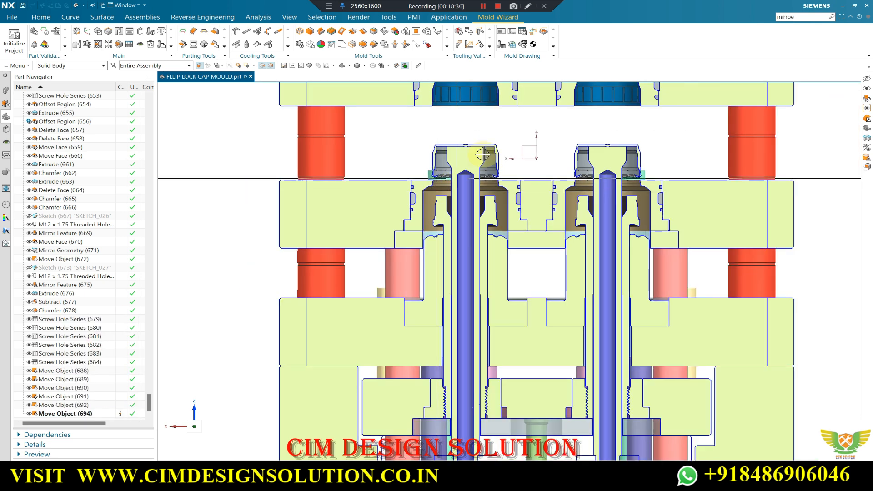
{"action": "middle_click_drag", "start_coordinate": [483, 154], "coordinate": [562, 141]}
{"action": "key", "text": "F8"}
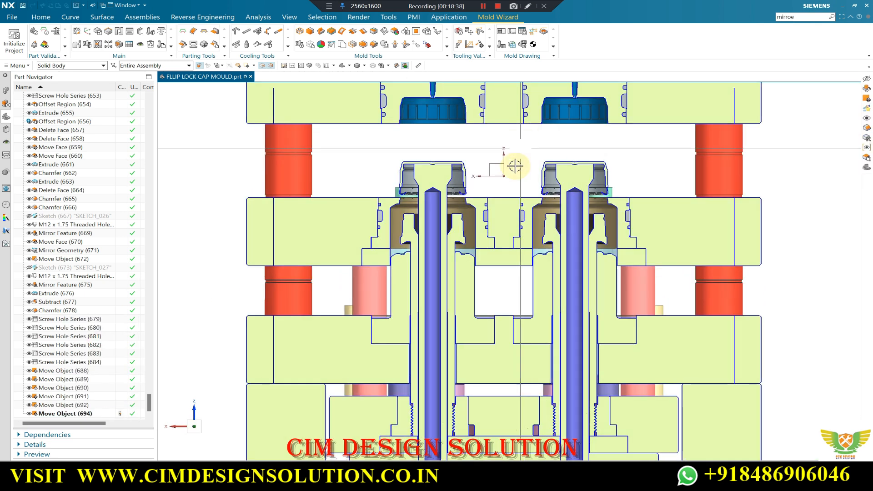
{"action": "scroll", "coordinate": [506, 167], "scroll_direction": "down", "scroll_amount": 2}
{"action": "scroll", "coordinate": [530, 165], "scroll_direction": "up", "scroll_amount": 2}
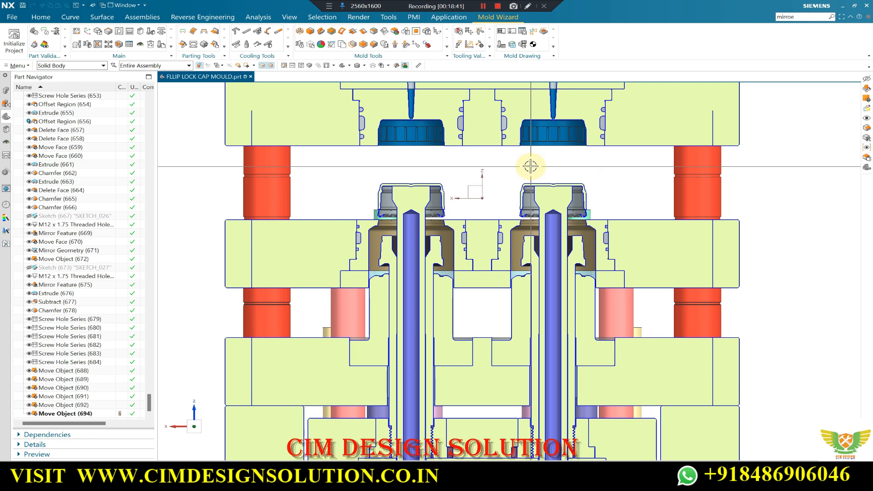
{"action": "scroll", "coordinate": [527, 168], "scroll_direction": "up", "scroll_amount": 3}
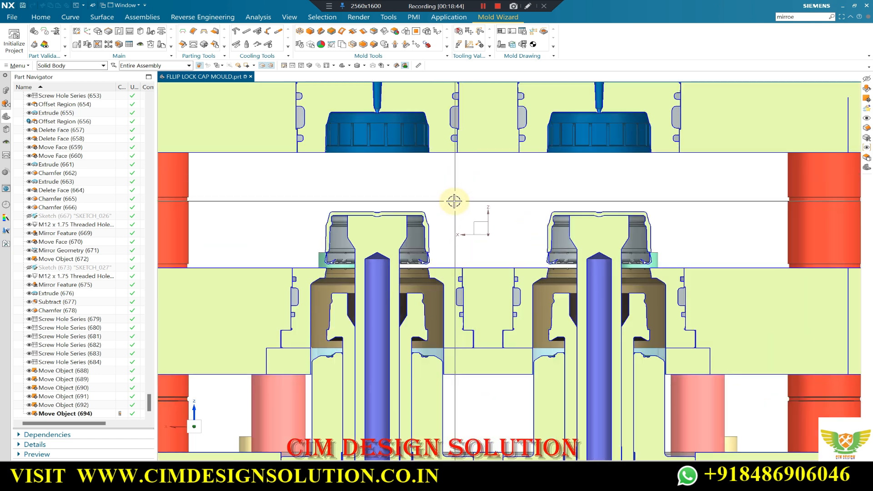
{"action": "scroll", "coordinate": [455, 200], "scroll_direction": "up", "scroll_amount": 3}
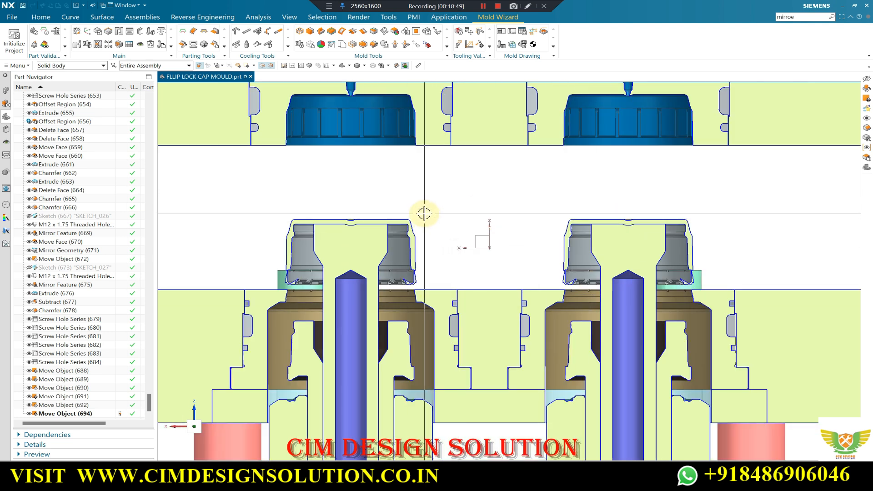
{"action": "scroll", "coordinate": [475, 231], "scroll_direction": "down", "scroll_amount": 5}
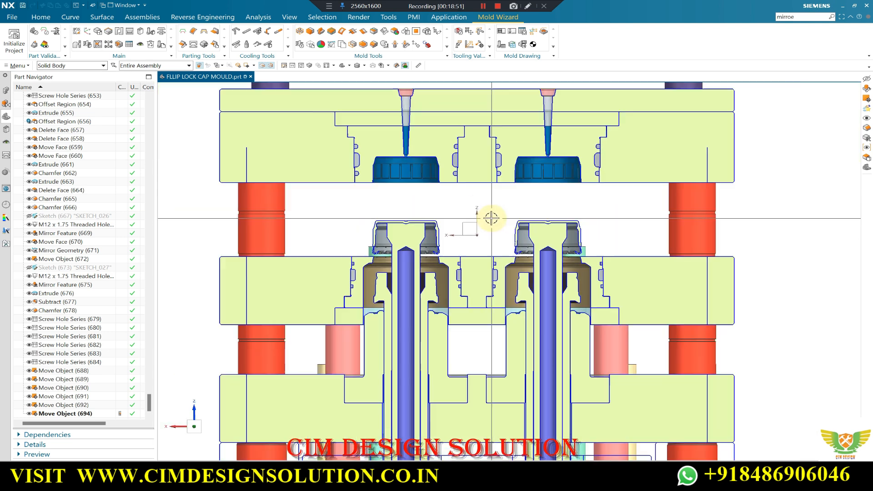
Examine the full sectioned mould from the clamping plate to the ejector plates at the Move Object (694) stage.
{"action": "scroll", "coordinate": [434, 250], "scroll_direction": "up", "scroll_amount": 2}
{"action": "scroll", "coordinate": [427, 264], "scroll_direction": "down", "scroll_amount": 4}
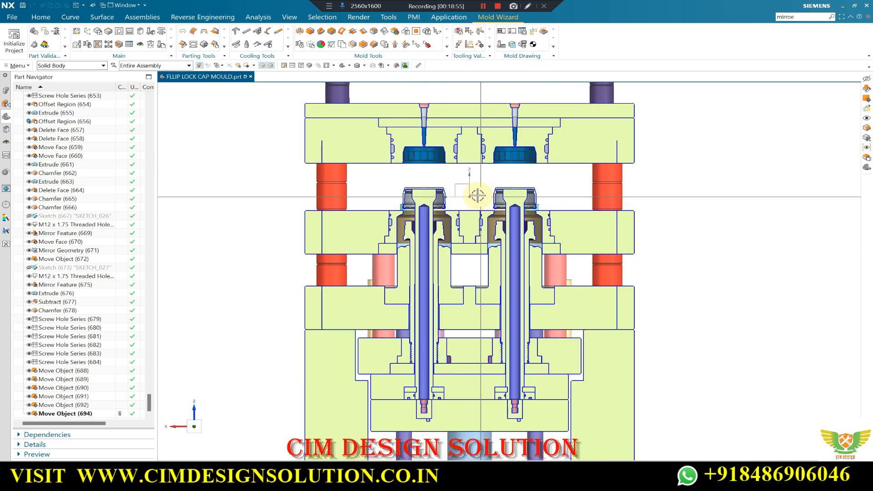
{"action": "scroll", "coordinate": [477, 195], "scroll_direction": "up", "scroll_amount": 2}
{"action": "scroll", "coordinate": [486, 200], "scroll_direction": "down", "scroll_amount": 3}
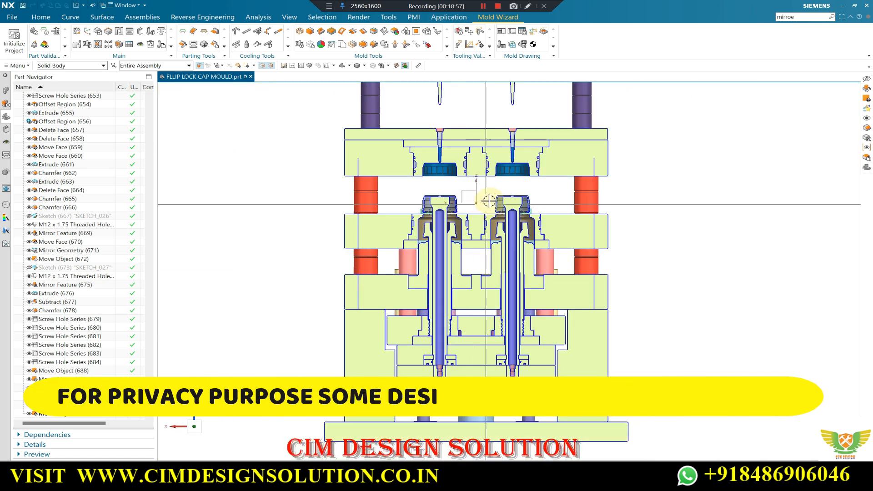
{"action": "scroll", "coordinate": [489, 200], "scroll_direction": "down", "scroll_amount": 1}
{"action": "scroll", "coordinate": [490, 254], "scroll_direction": "down", "scroll_amount": 2}
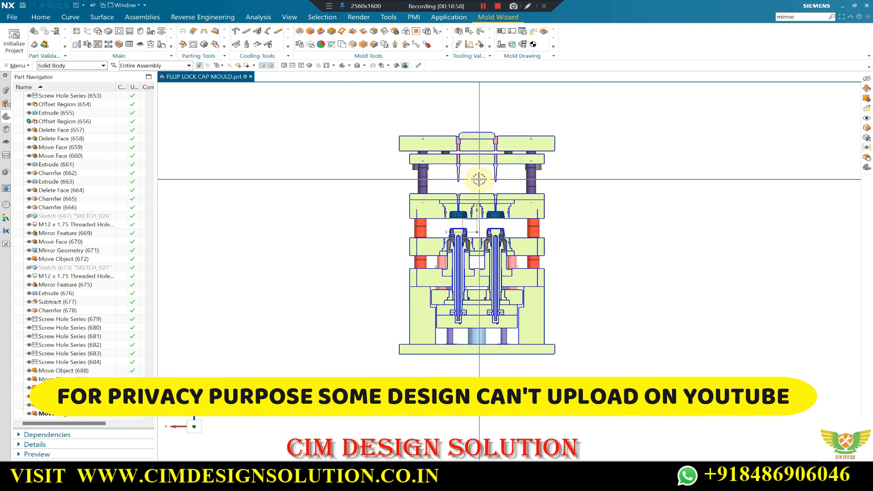
{"action": "scroll", "coordinate": [483, 177], "scroll_direction": "up", "scroll_amount": 2}
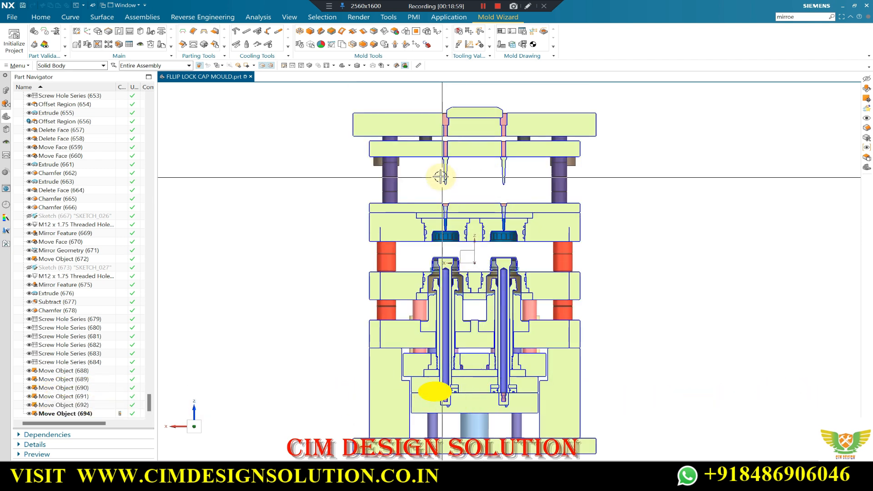
Inspect the whole mould in 3D without section clipping and orient it to the front view.
{"action": "middle_click_drag", "start_coordinate": [520, 170], "coordinate": [527, 254]}
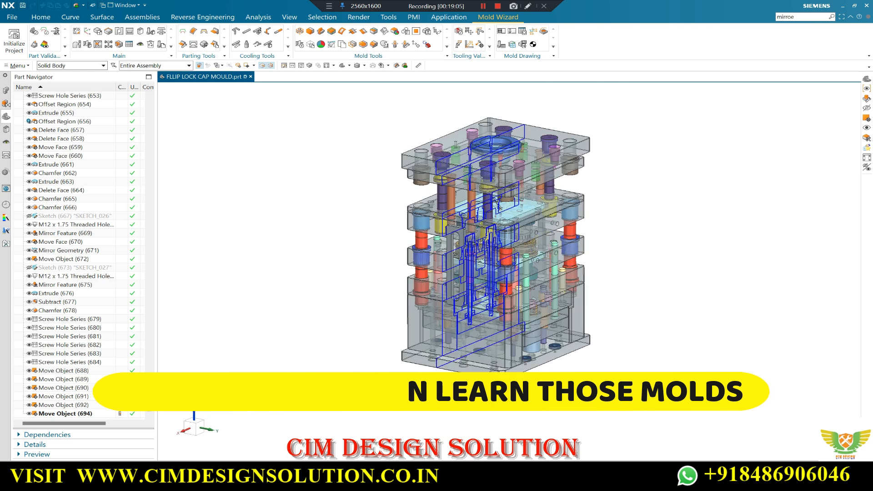
{"action": "middle_click_drag", "start_coordinate": [530, 289], "coordinate": [637, 241]}
{"action": "key", "text": "F8"}
{"action": "scroll", "coordinate": [506, 209], "scroll_direction": "up", "scroll_amount": 3}
{"action": "scroll", "coordinate": [496, 230], "scroll_direction": "down", "scroll_amount": 3}
{"action": "middle_click_drag", "start_coordinate": [526, 249], "coordinate": [551, 255]}
{"action": "scroll", "coordinate": [549, 257], "scroll_direction": "up", "scroll_amount": 2}
{"action": "key", "text": "F8"}
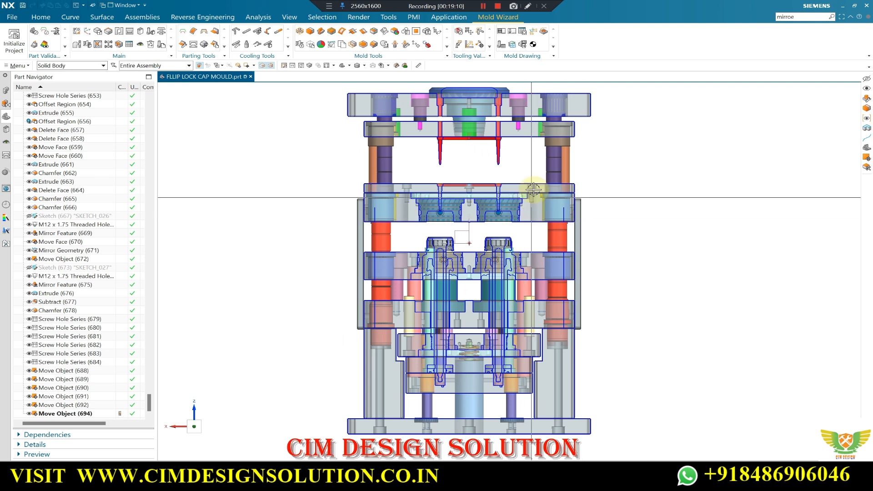
Examine the red runner, the runner stripper plate and the plate openings in the translucent front view.
{"action": "scroll", "coordinate": [533, 189], "scroll_direction": "down", "scroll_amount": 1}
{"action": "scroll", "coordinate": [504, 206], "scroll_direction": "up", "scroll_amount": 1}
{"action": "scroll", "coordinate": [480, 208], "scroll_direction": "down", "scroll_amount": 1}
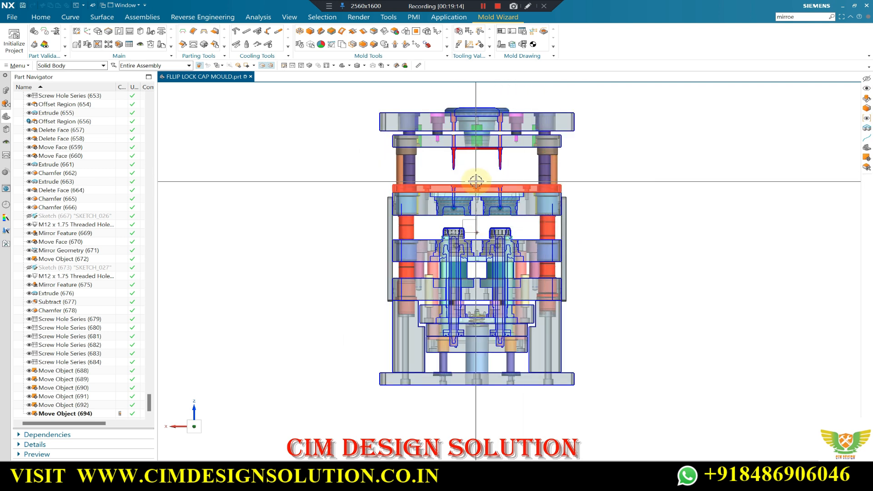
{"action": "scroll", "coordinate": [468, 169], "scroll_direction": "up", "scroll_amount": 1}
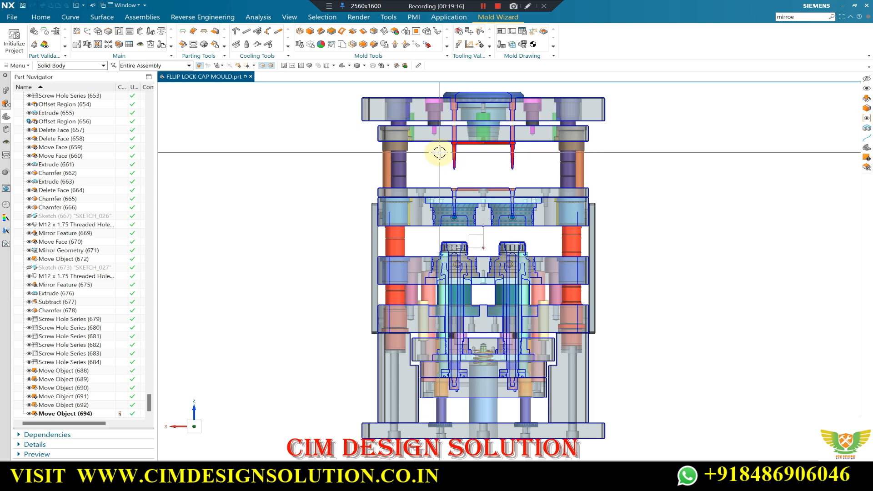
{"action": "scroll", "coordinate": [439, 153], "scroll_direction": "up", "scroll_amount": 2}
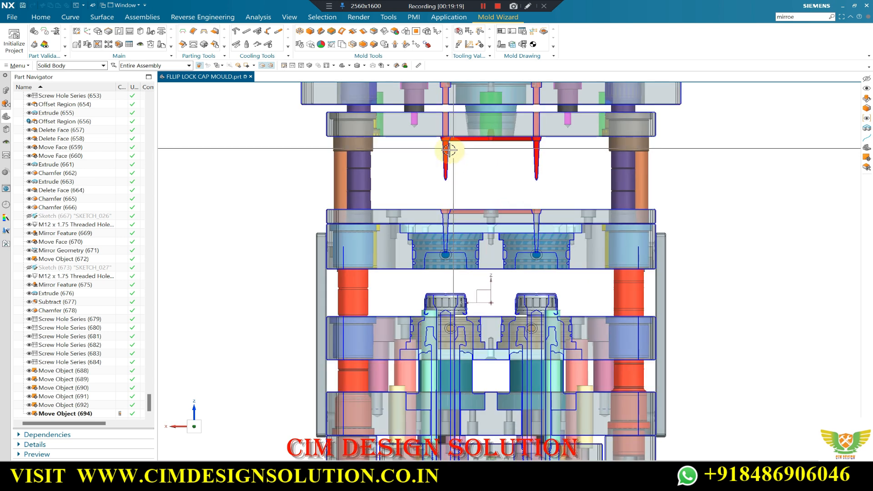
{"action": "scroll", "coordinate": [439, 154], "scroll_direction": "down", "scroll_amount": 1}
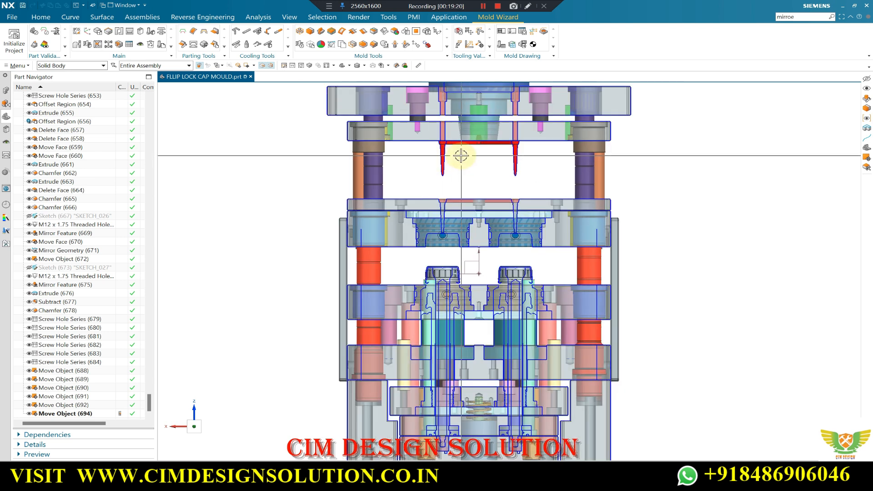
{"action": "scroll", "coordinate": [476, 159], "scroll_direction": "down", "scroll_amount": 1}
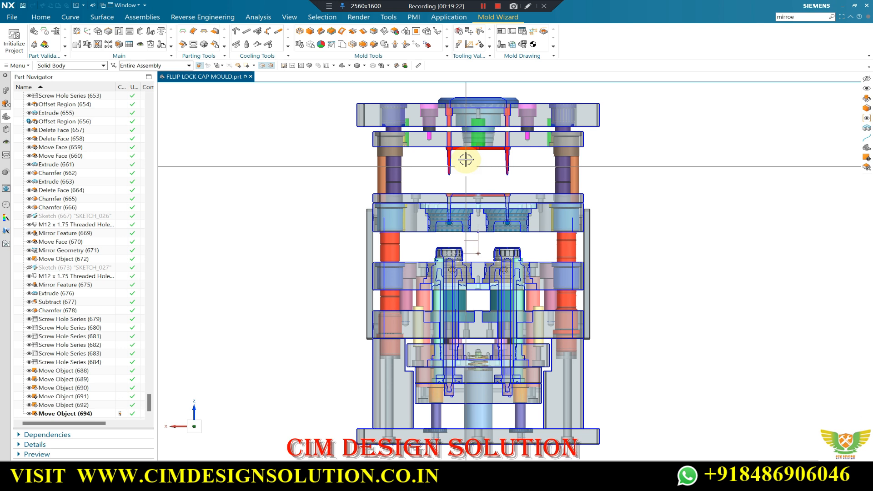
{"action": "scroll", "coordinate": [466, 159], "scroll_direction": "up", "scroll_amount": 2}
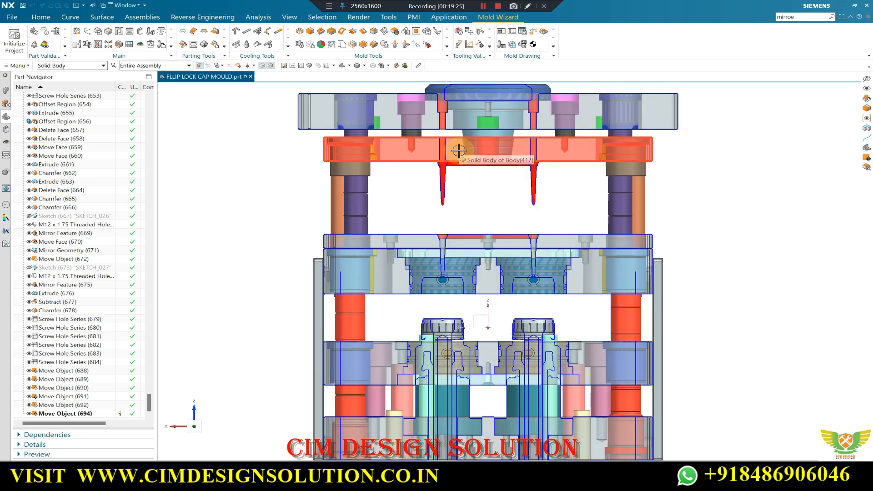
{"action": "scroll", "coordinate": [461, 143], "scroll_direction": "up", "scroll_amount": 1}
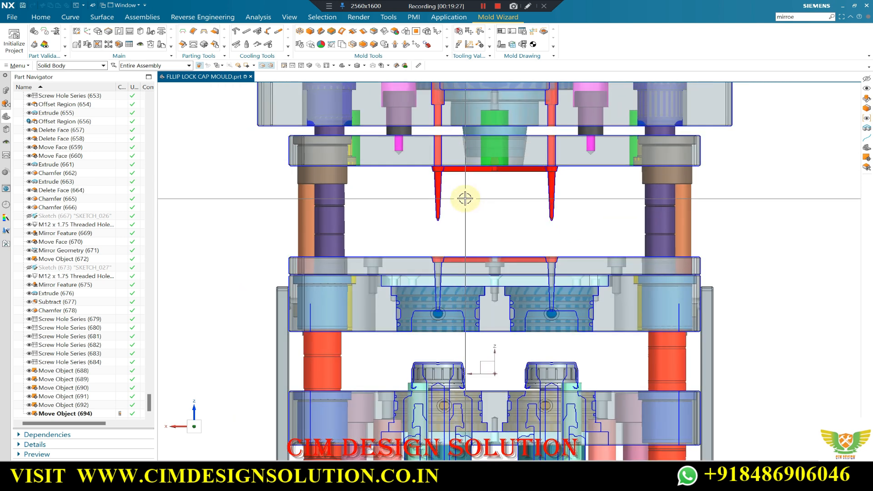
{"action": "scroll", "coordinate": [464, 198], "scroll_direction": "down", "scroll_amount": 1}
{"action": "scroll", "coordinate": [480, 176], "scroll_direction": "down", "scroll_amount": 3}
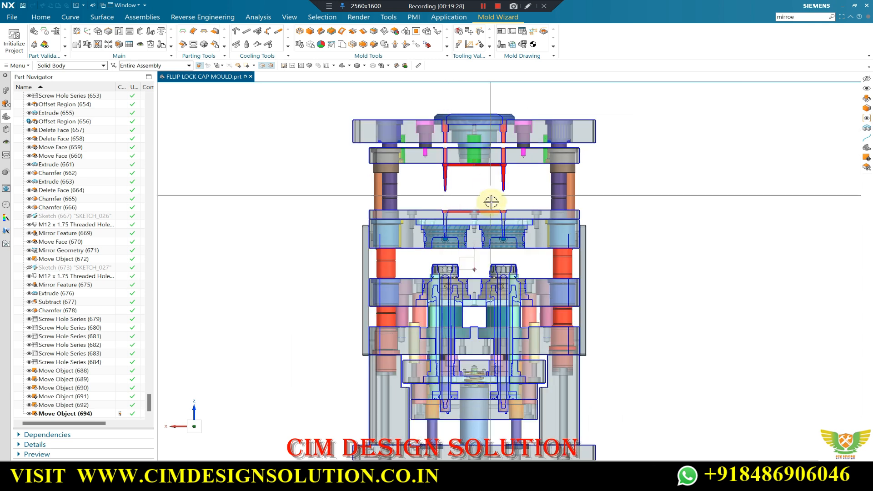
{"action": "scroll", "coordinate": [471, 293], "scroll_direction": "down", "scroll_amount": 1}
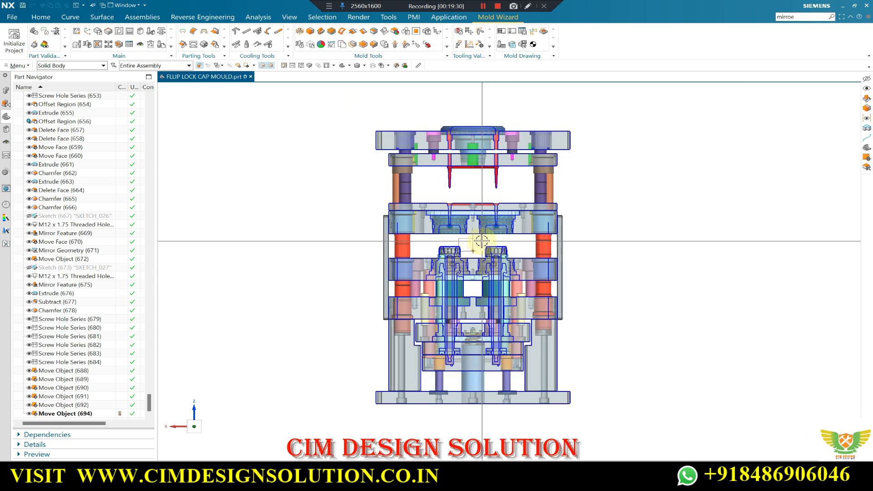
Open the one-plane view section, examine the plate openings and caps in section, and cancel the section edit.
{"action": "key", "text": "ctrl+h"}
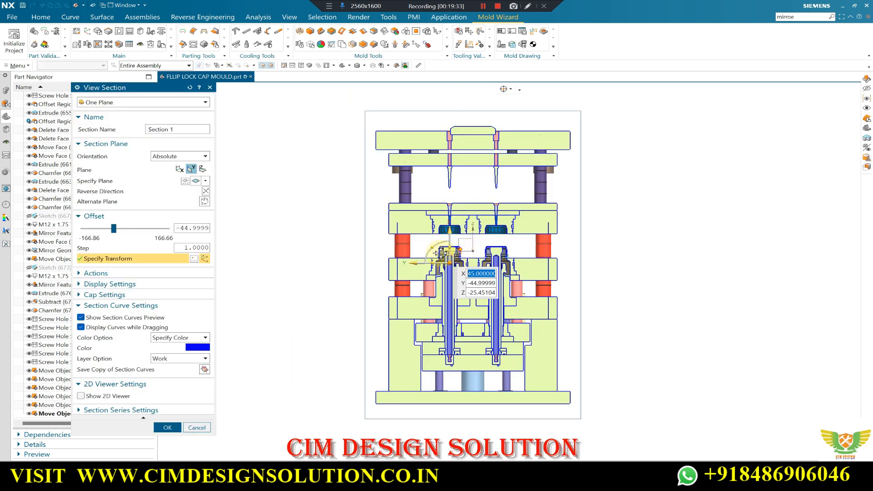
{"action": "scroll", "coordinate": [437, 252], "scroll_direction": "up", "scroll_amount": 1}
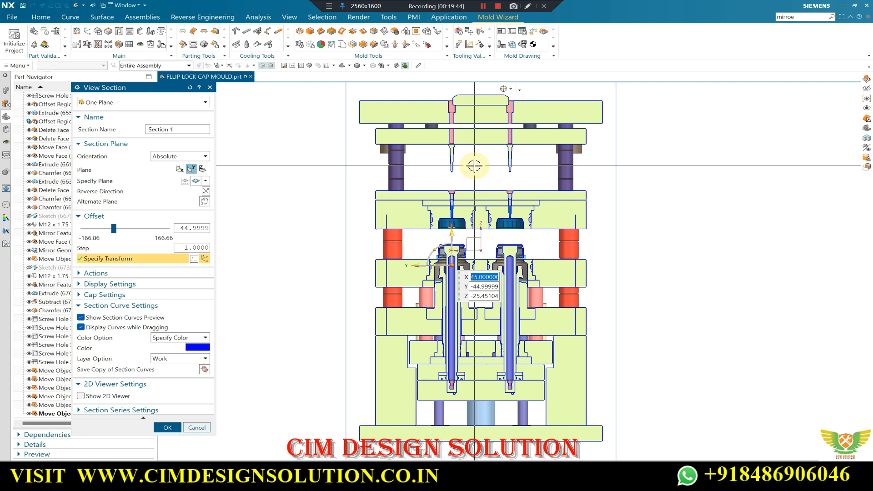
{"action": "scroll", "coordinate": [508, 209], "scroll_direction": "up", "scroll_amount": 4}
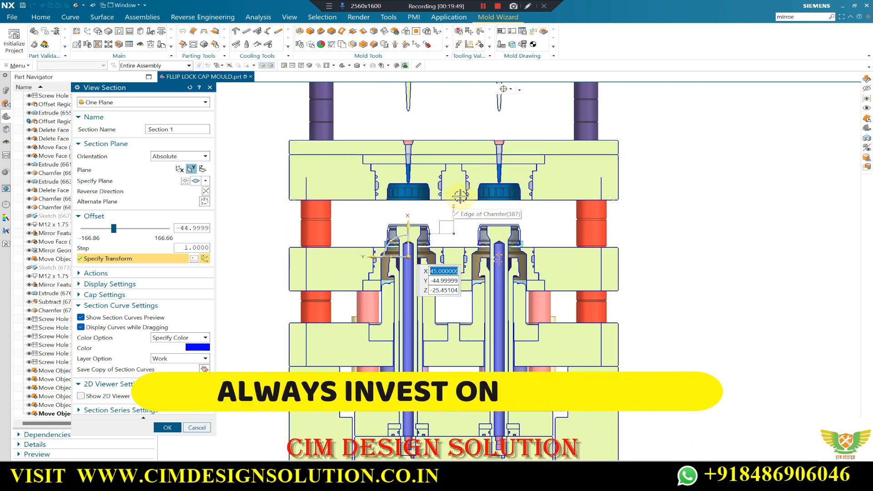
{"action": "key", "text": "Escape"}
Examine the opened cavity and stripper plates with the caps in the translucent front view.
{"action": "scroll", "coordinate": [527, 196], "scroll_direction": "down", "scroll_amount": 4}
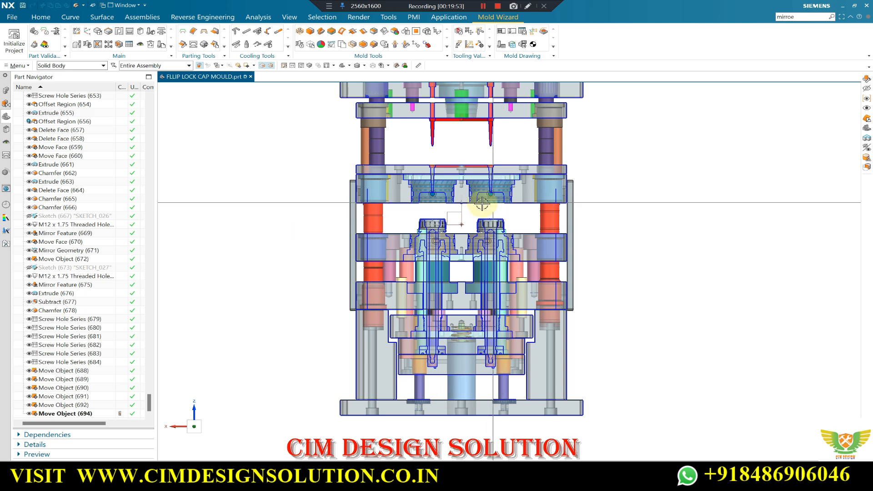
{"action": "scroll", "coordinate": [461, 212], "scroll_direction": "up", "scroll_amount": 3}
{"action": "scroll", "coordinate": [462, 211], "scroll_direction": "down", "scroll_amount": 5}
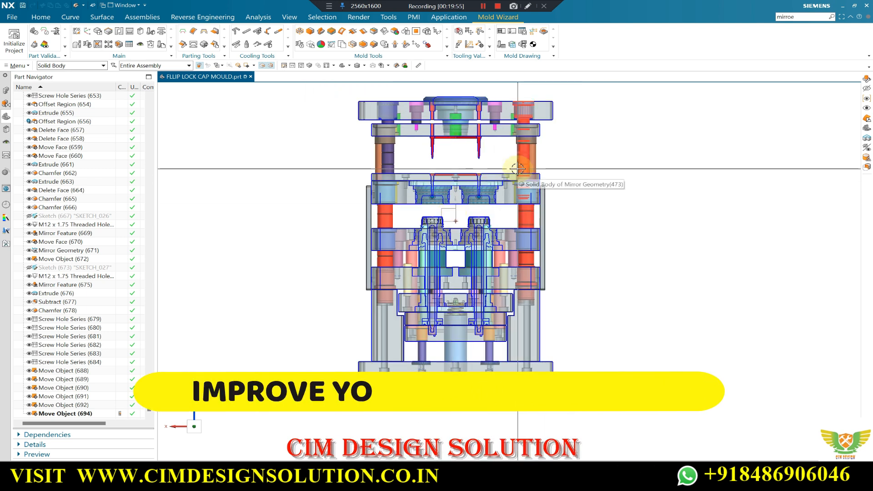
{"action": "scroll", "coordinate": [509, 113], "scroll_direction": "up", "scroll_amount": 2}
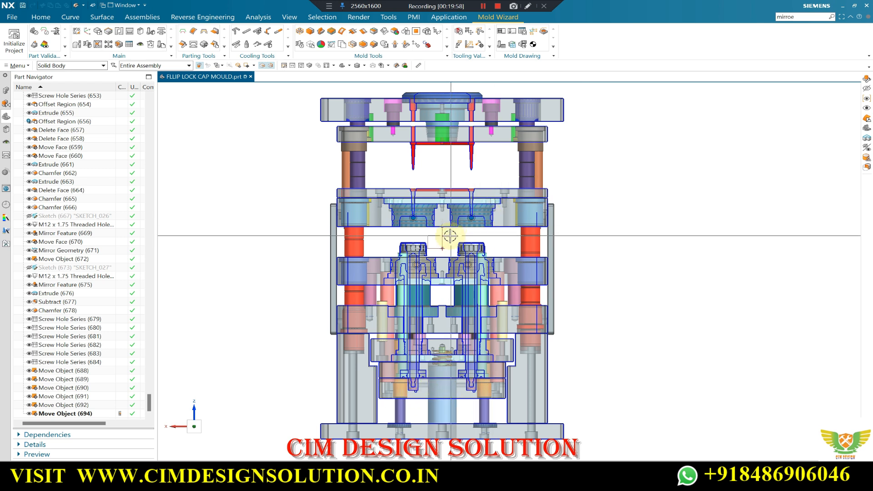
{"action": "scroll", "coordinate": [444, 233], "scroll_direction": "up", "scroll_amount": 2}
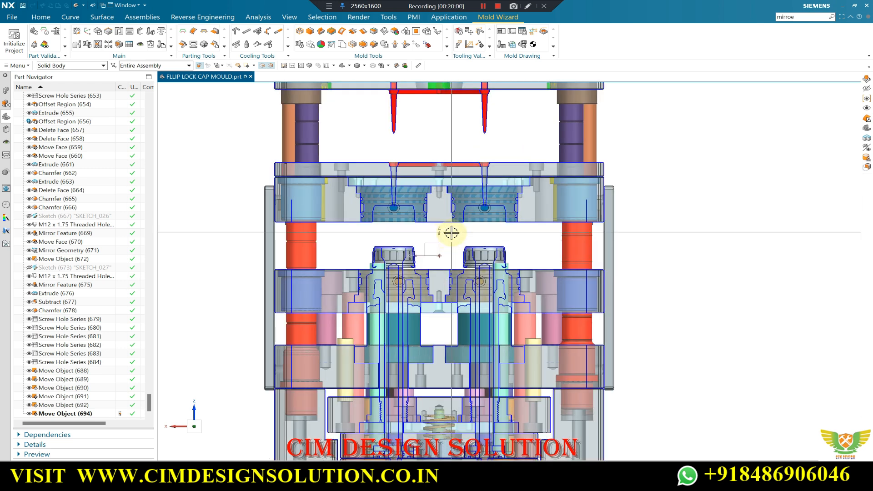
{"action": "scroll", "coordinate": [451, 233], "scroll_direction": "down", "scroll_amount": 2}
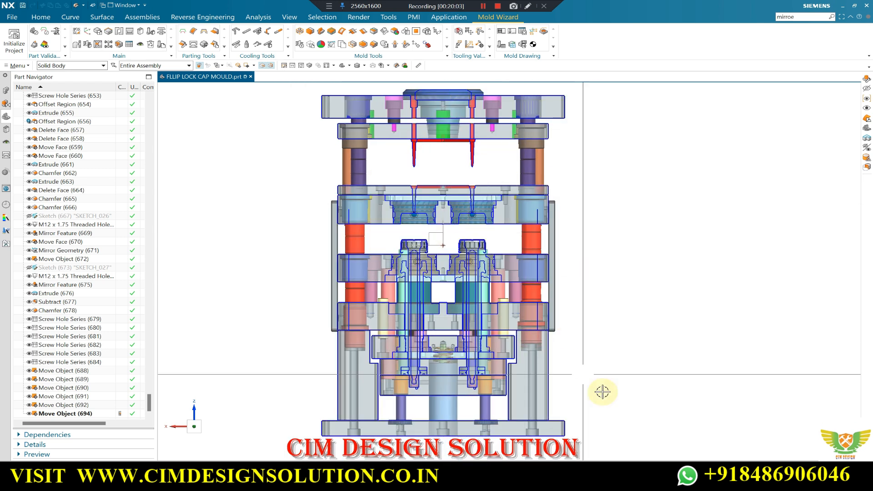
Switch to the 8CV-38-23-FLIP LOCK CAP main file drawing in AutoCAD and examine the lower jig and punch drawings.
{"action": "mouse_move", "coordinate": [650, 476]}
{"action": "left_click", "coordinate": [605, 446]}
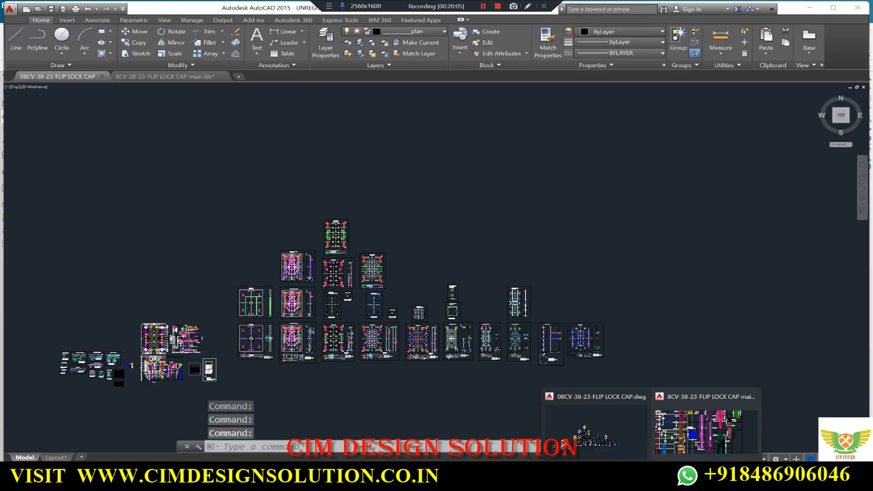
{"action": "left_click", "coordinate": [705, 430]}
{"action": "scroll", "coordinate": [321, 296], "scroll_direction": "down", "scroll_amount": 2}
{"action": "middle_click_drag", "start_coordinate": [321, 296], "coordinate": [328, 247]}
{"action": "scroll", "coordinate": [327, 247], "scroll_direction": "up", "scroll_amount": 4}
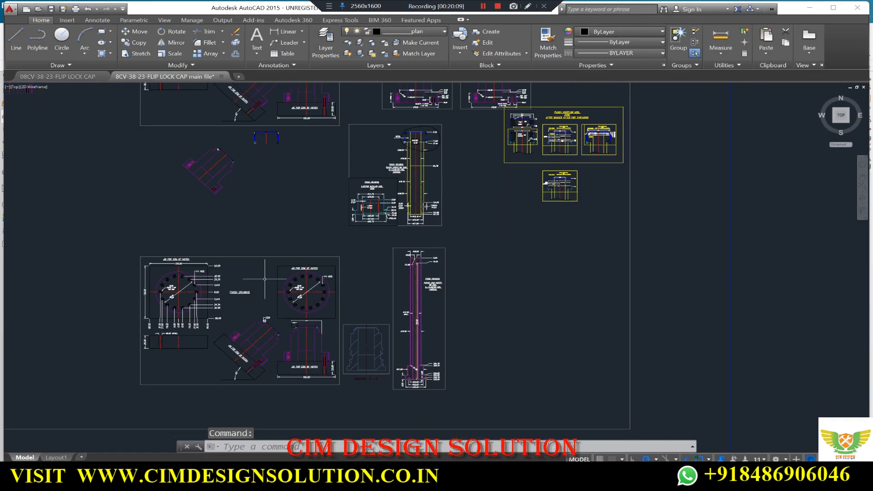
{"action": "scroll", "coordinate": [264, 278], "scroll_direction": "up", "scroll_amount": 4}
{"action": "scroll", "coordinate": [309, 341], "scroll_direction": "down", "scroll_amount": 4}
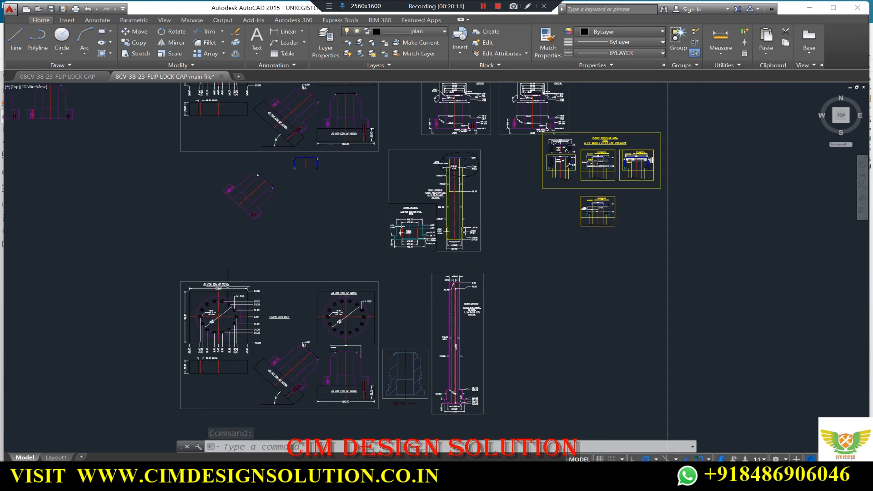
Examine the jig drawings for EDM of the notch and the neighbouring notch insert finish drawings.
{"action": "scroll", "coordinate": [356, 311], "scroll_direction": "down", "scroll_amount": 2}
{"action": "scroll", "coordinate": [423, 216], "scroll_direction": "up", "scroll_amount": 2}
{"action": "scroll", "coordinate": [271, 162], "scroll_direction": "up", "scroll_amount": 2}
{"action": "scroll", "coordinate": [308, 259], "scroll_direction": "down", "scroll_amount": 2}
{"action": "scroll", "coordinate": [211, 151], "scroll_direction": "up", "scroll_amount": 2}
{"action": "scroll", "coordinate": [489, 223], "scroll_direction": "down", "scroll_amount": 3}
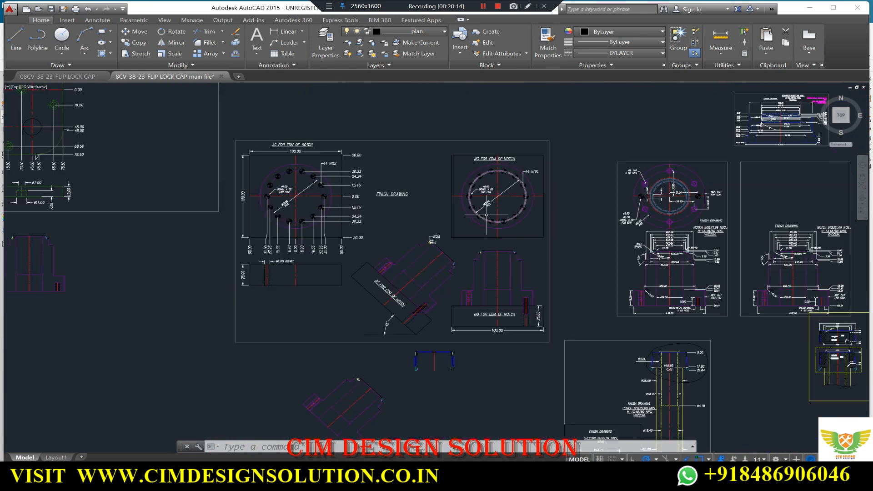
{"action": "scroll", "coordinate": [284, 152], "scroll_direction": "up", "scroll_amount": 2}
{"action": "scroll", "coordinate": [319, 204], "scroll_direction": "down", "scroll_amount": 2}
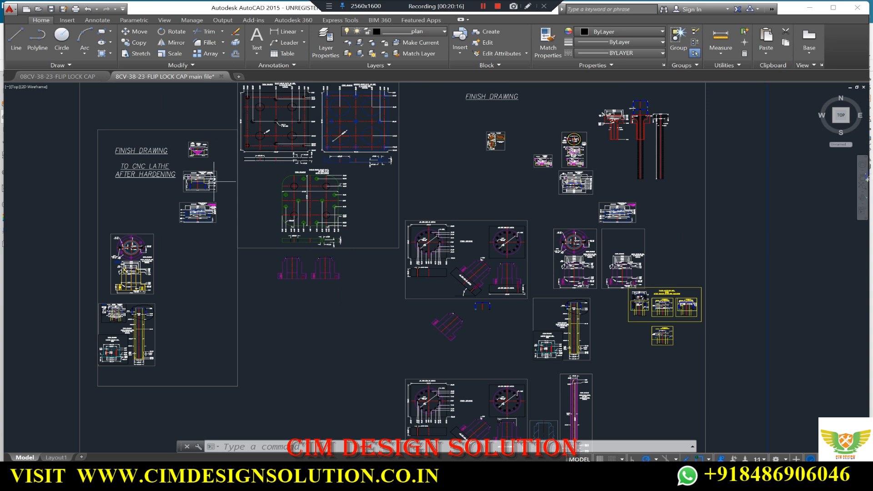
Examine the CNC lathe finish drawings and the mould assembly section in the main drawing file.
{"action": "scroll", "coordinate": [182, 181], "scroll_direction": "up", "scroll_amount": 4}
{"action": "scroll", "coordinate": [245, 170], "scroll_direction": "down", "scroll_amount": 4}
{"action": "scroll", "coordinate": [303, 250], "scroll_direction": "down", "scroll_amount": 2}
{"action": "scroll", "coordinate": [615, 263], "scroll_direction": "up", "scroll_amount": 2}
{"action": "scroll", "coordinate": [347, 266], "scroll_direction": "down", "scroll_amount": 4}
{"action": "scroll", "coordinate": [469, 231], "scroll_direction": "up", "scroll_amount": 2}
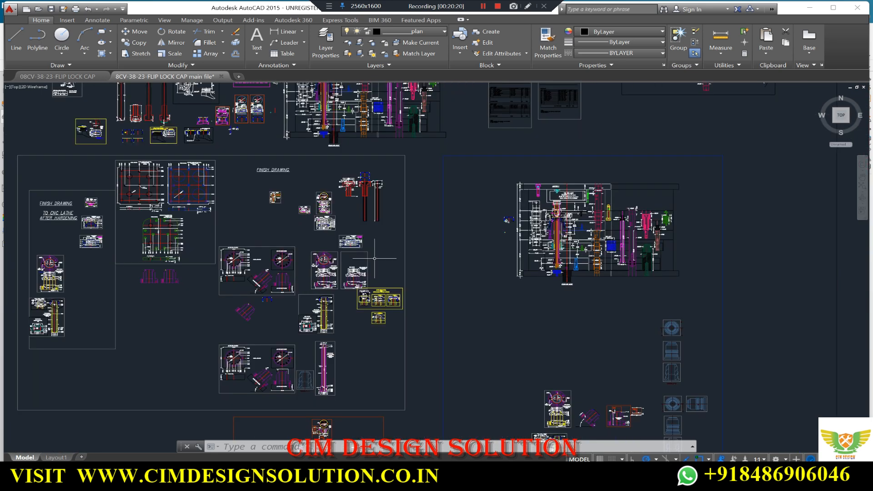
{"action": "scroll", "coordinate": [591, 205], "scroll_direction": "up", "scroll_amount": 3}
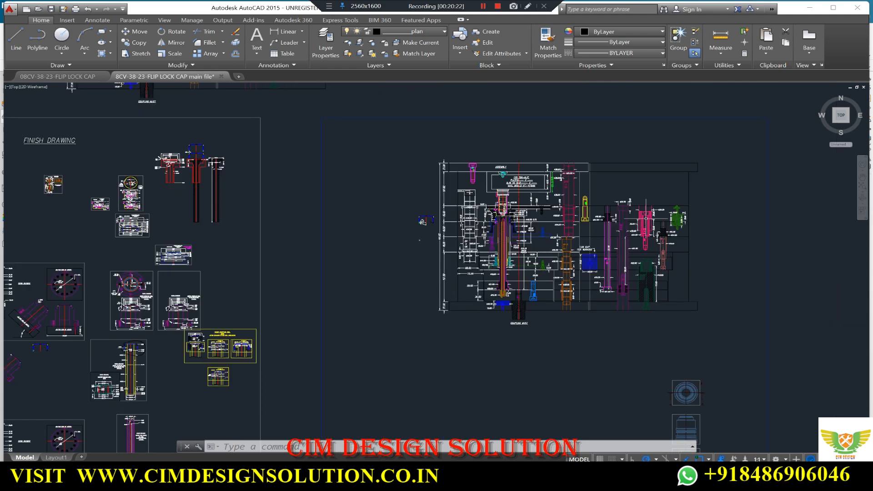
{"action": "scroll", "coordinate": [339, 251], "scroll_direction": "down", "scroll_amount": 2}
{"action": "scroll", "coordinate": [491, 254], "scroll_direction": "up", "scroll_amount": 2}
{"action": "scroll", "coordinate": [195, 230], "scroll_direction": "down", "scroll_amount": 3}
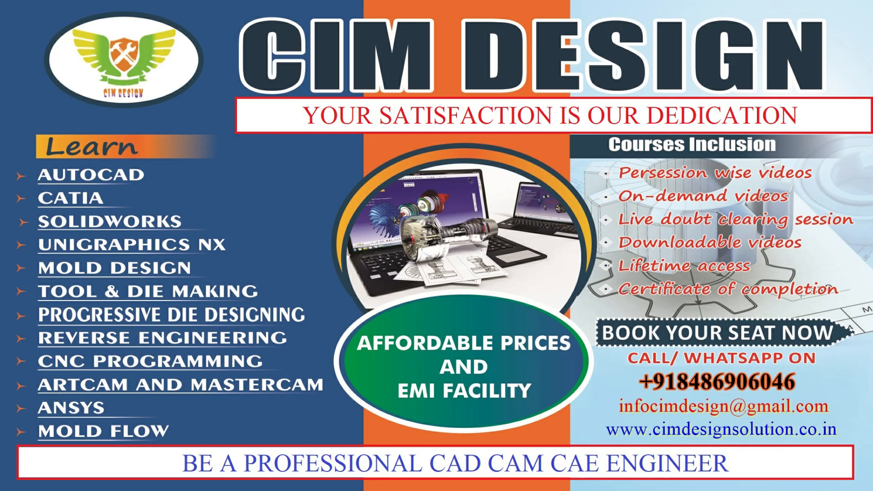